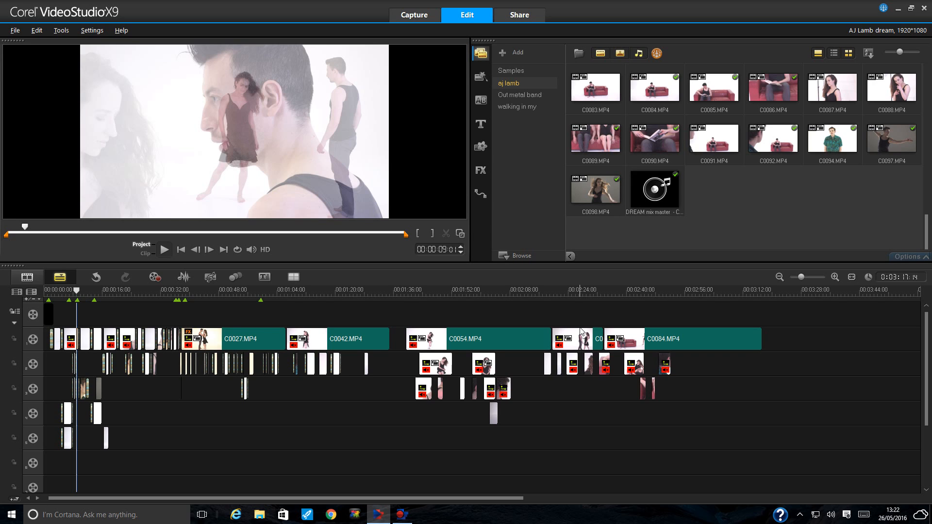
# - Return to the project start and zoom the timeline in three levels
pyautogui.click(349, 291)
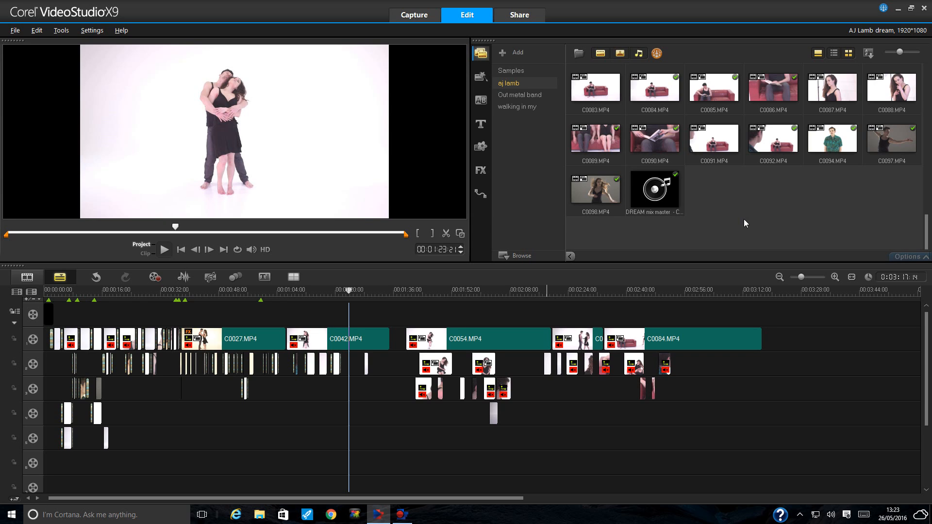
pyautogui.click(181, 249)
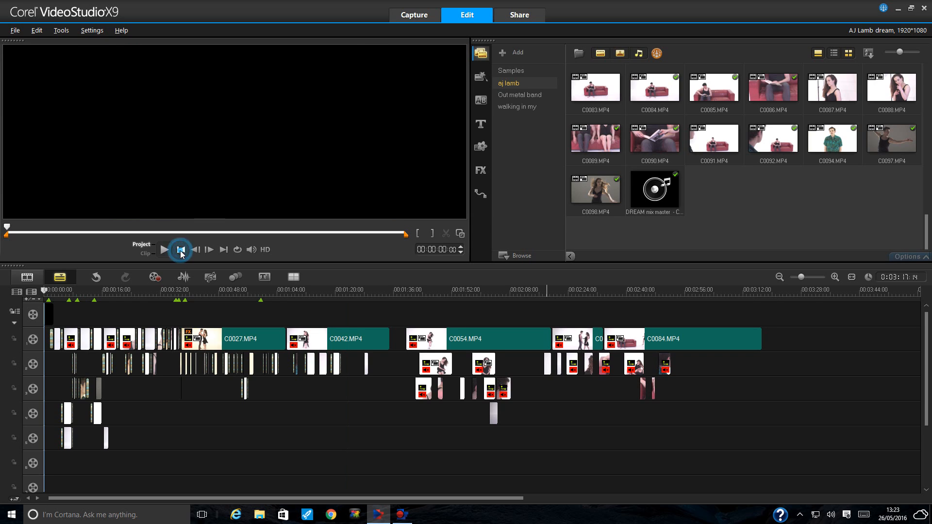
pyautogui.click(835, 277)
pyautogui.click(836, 277)
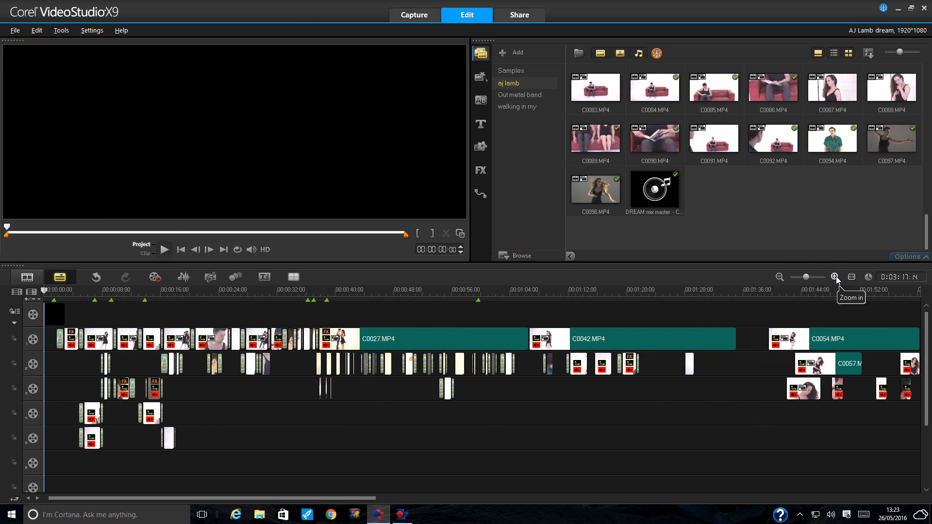
pyautogui.click(836, 277)
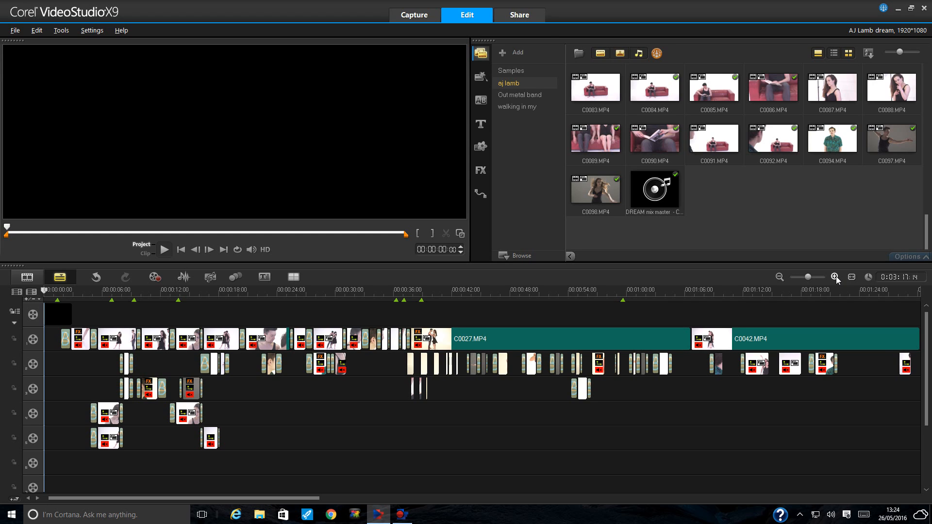
# - Check the project frames at about 1:04 and 0:49, then go back to the start
pyautogui.click(666, 290)
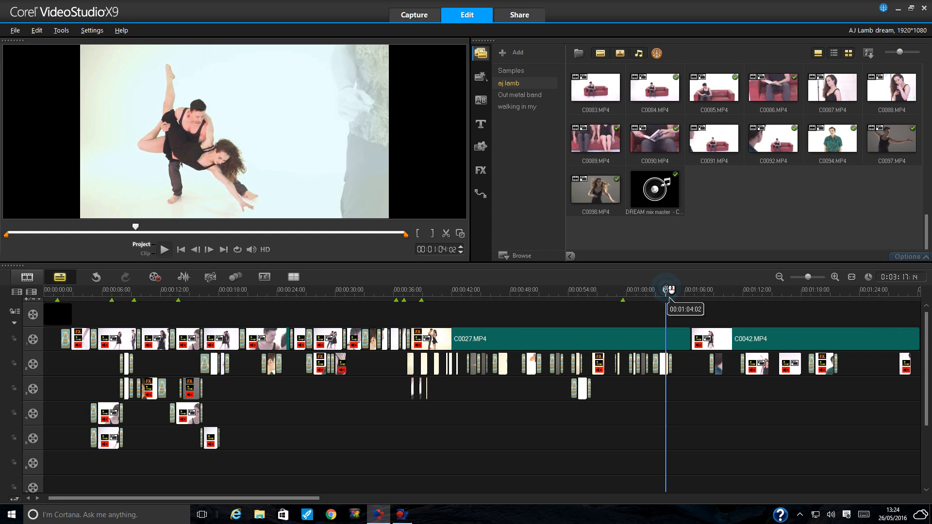
pyautogui.click(523, 290)
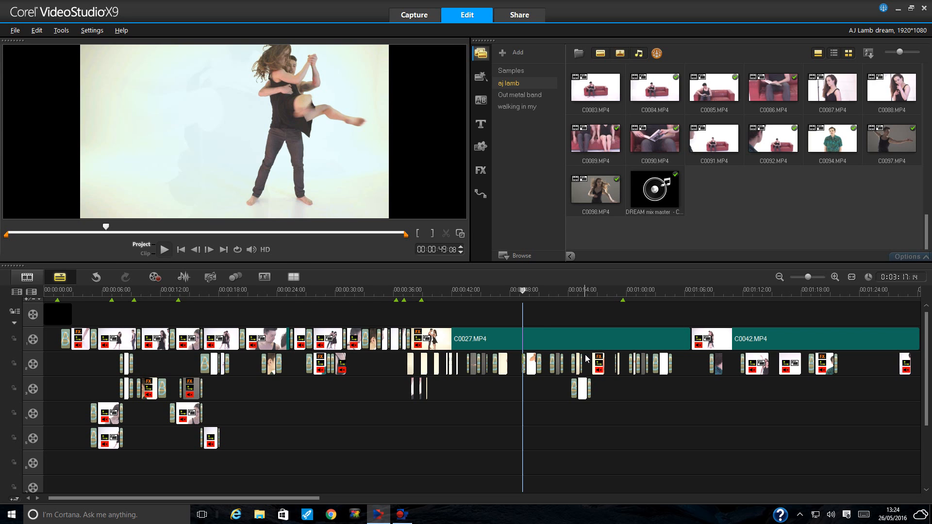
pyautogui.click(181, 250)
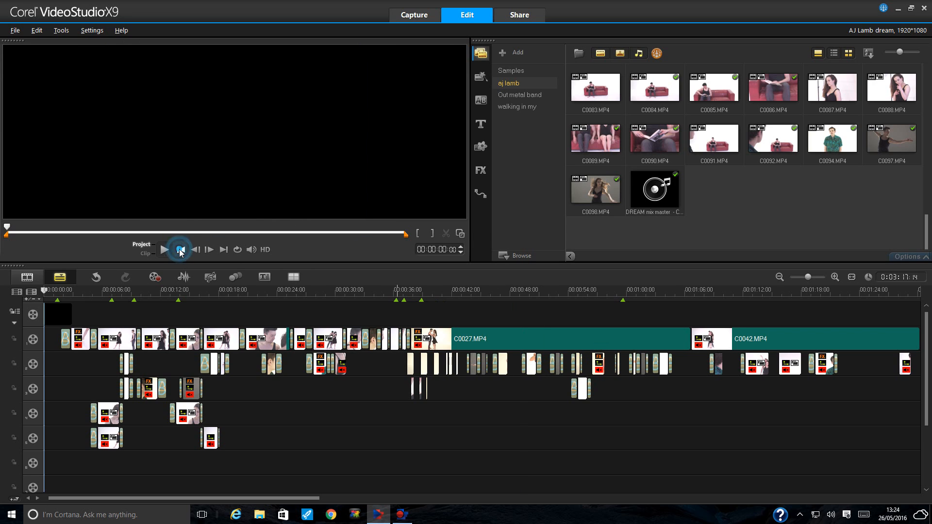
pyautogui.click(165, 250)
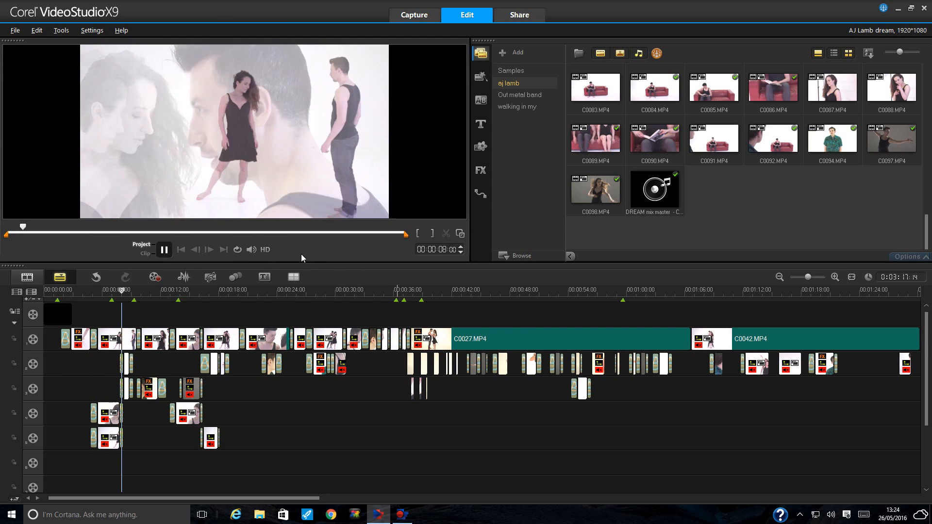
pyautogui.click(252, 249)
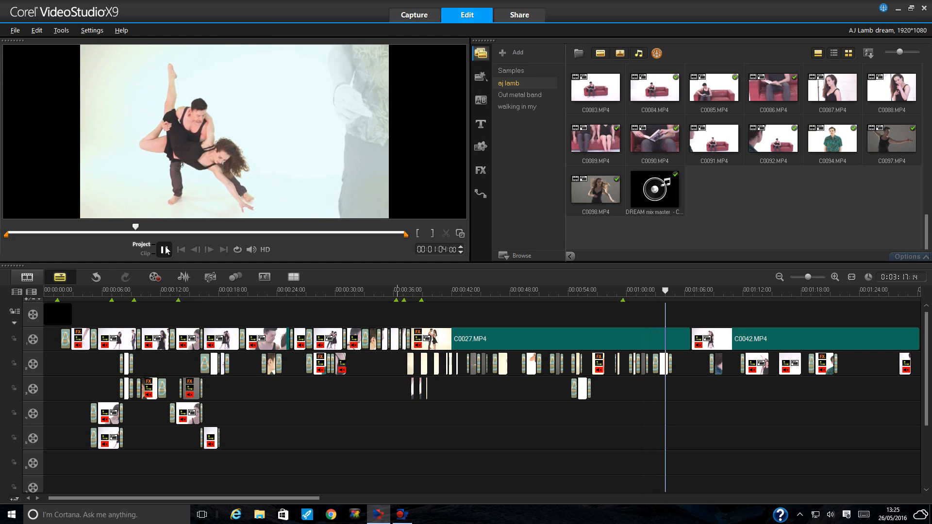
pyautogui.click(165, 249)
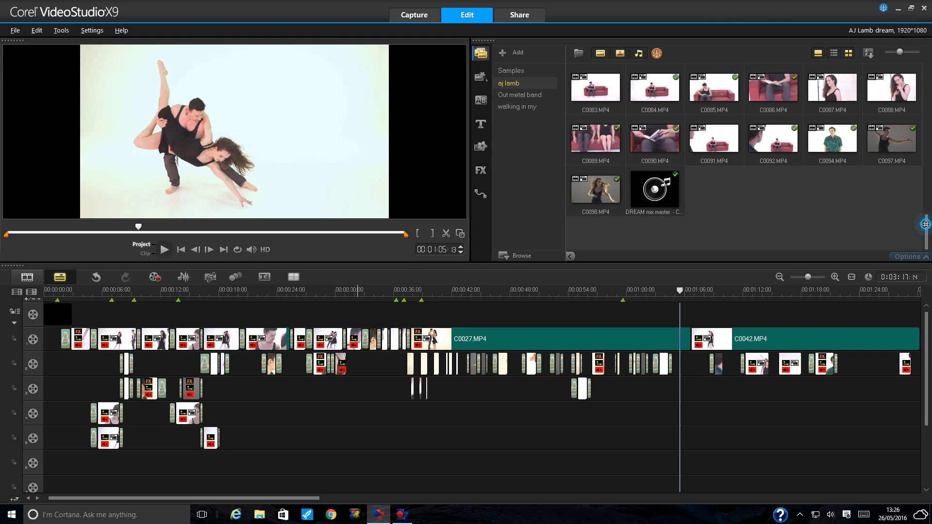
# - Scroll the library back to the top and load clip C0004.MP4 in the preview
pyautogui.moveTo(926, 224); pyautogui.dragTo(925, 78)
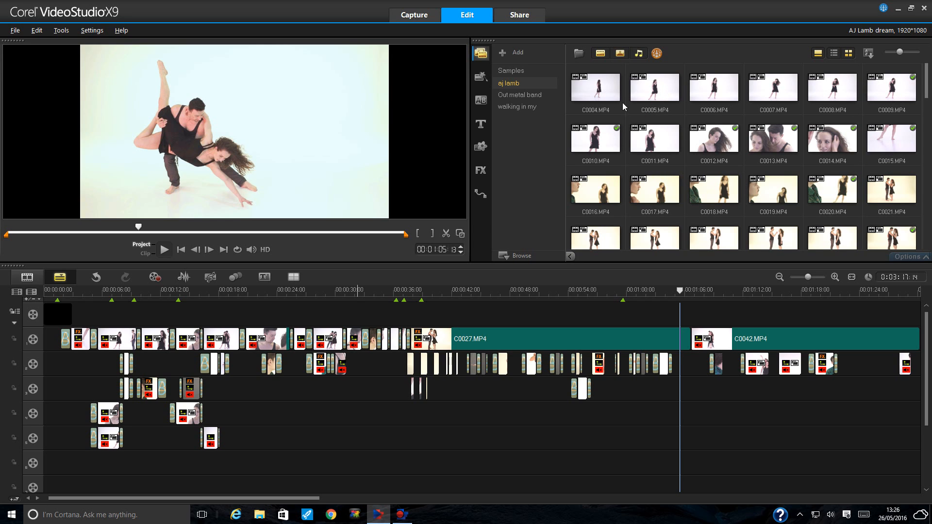
pyautogui.click(598, 86)
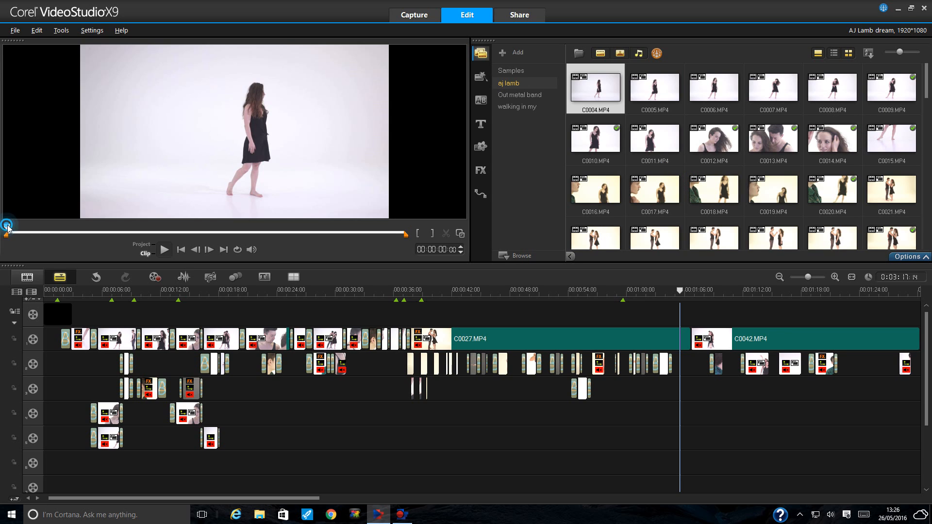
# - Skim C0004.MP4 to about 5 s, then load C0009.MP4, skim to about 9 s and play it briefly
pyautogui.moveTo(8, 229); pyautogui.dragTo(265, 230)
pyautogui.click(892, 93)
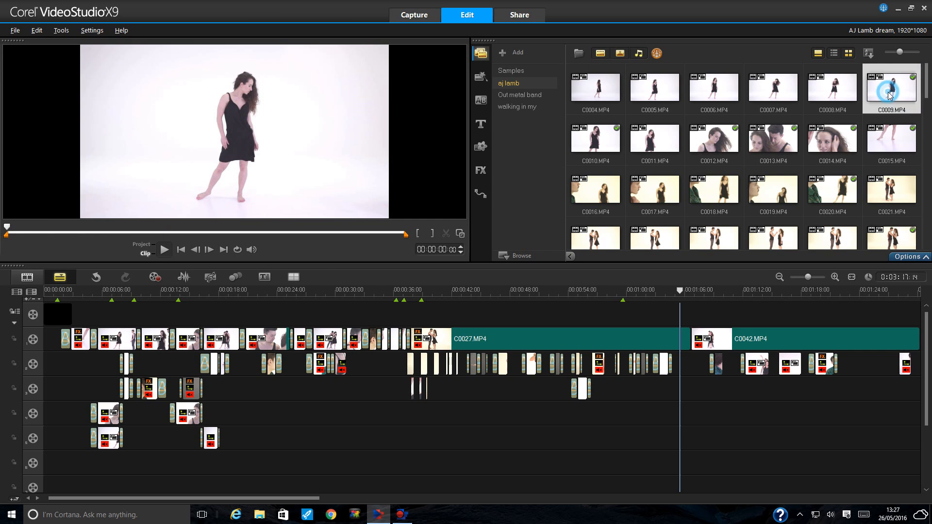
pyautogui.moveTo(7, 228); pyautogui.dragTo(206, 233)
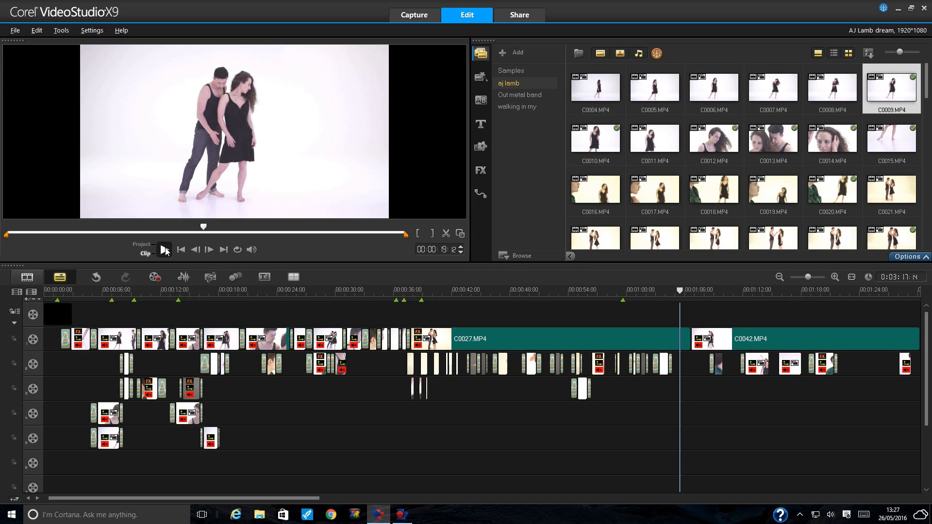
pyautogui.press('space')
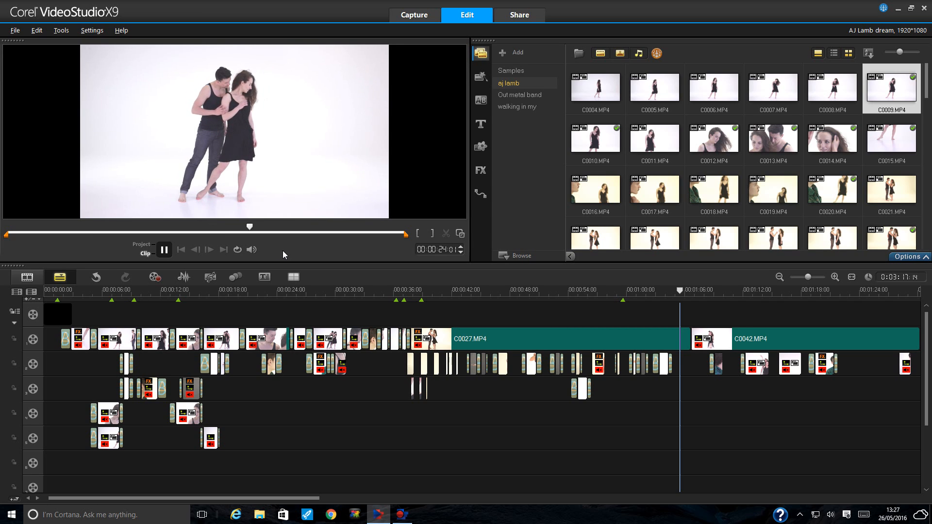
pyautogui.click(165, 250)
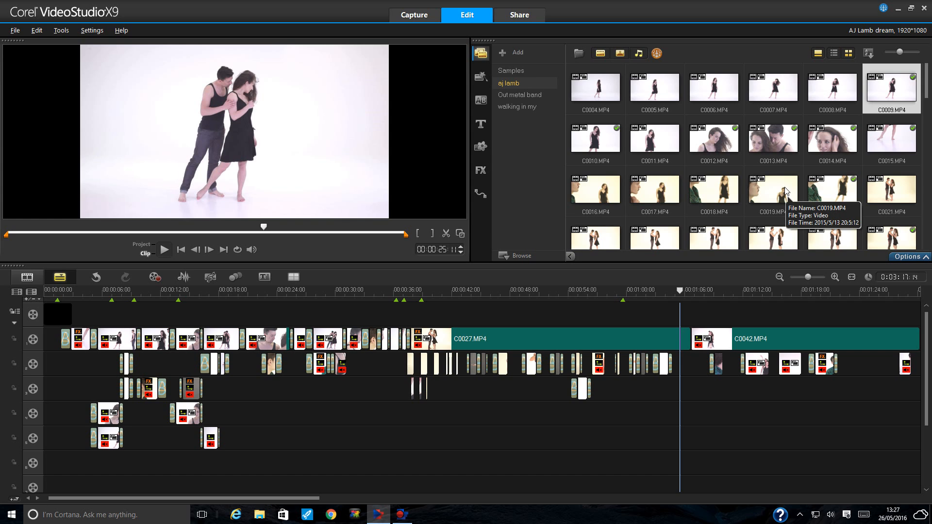
# - Preview library clip C0011.MP4, skimming about 5 s in, then clip C0012.MP4
pyautogui.scroll(-2, 777, 180)
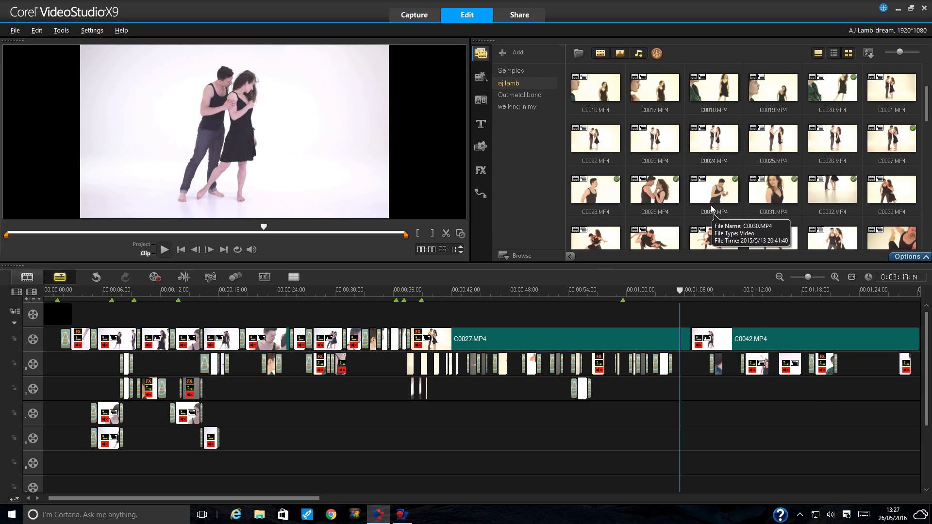
pyautogui.scroll(2, 794, 182)
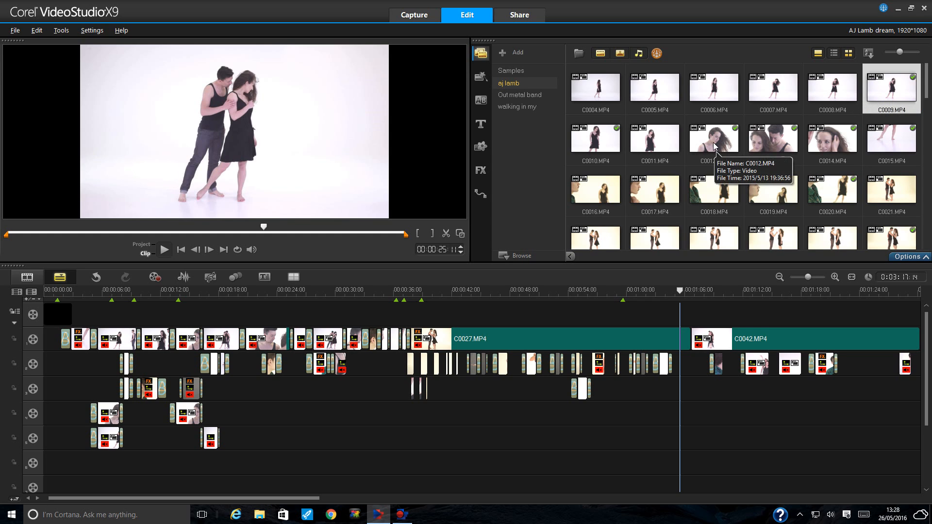
pyautogui.click(644, 146)
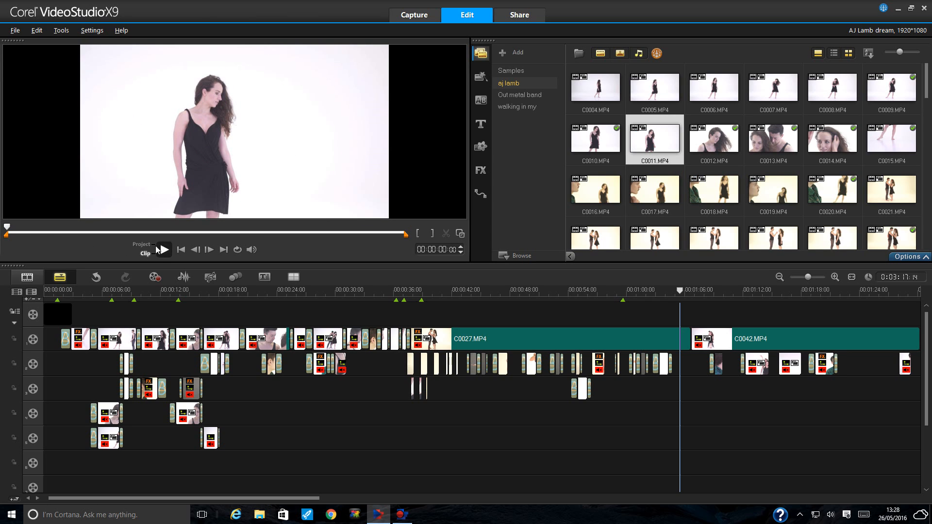
pyautogui.moveTo(7, 228); pyautogui.dragTo(53, 227)
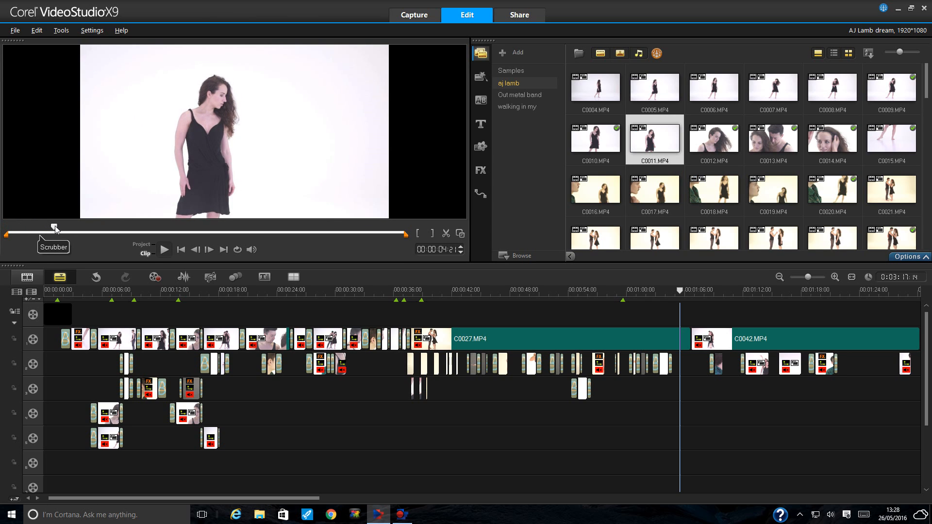
pyautogui.click(718, 141)
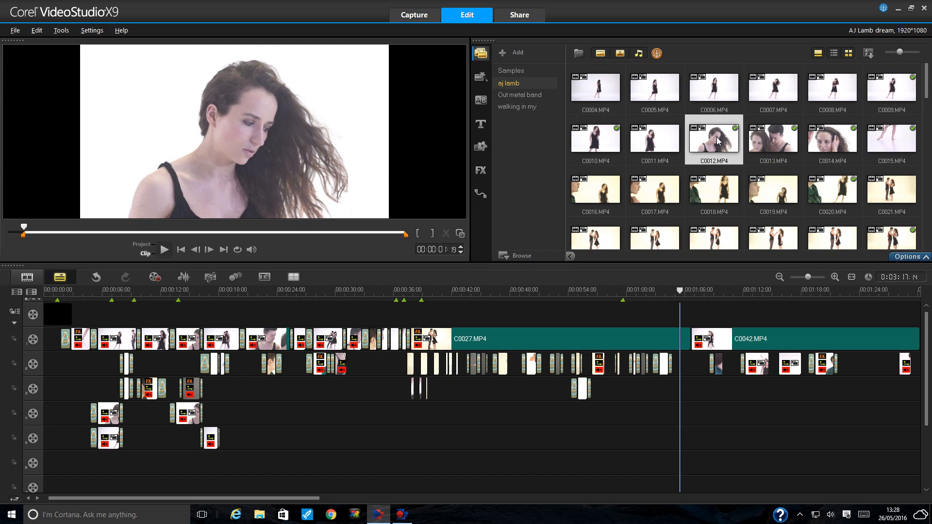
# - Preview library clips C0013, C0014, C0015 and finally C0019 in turn
pyautogui.click(777, 145)
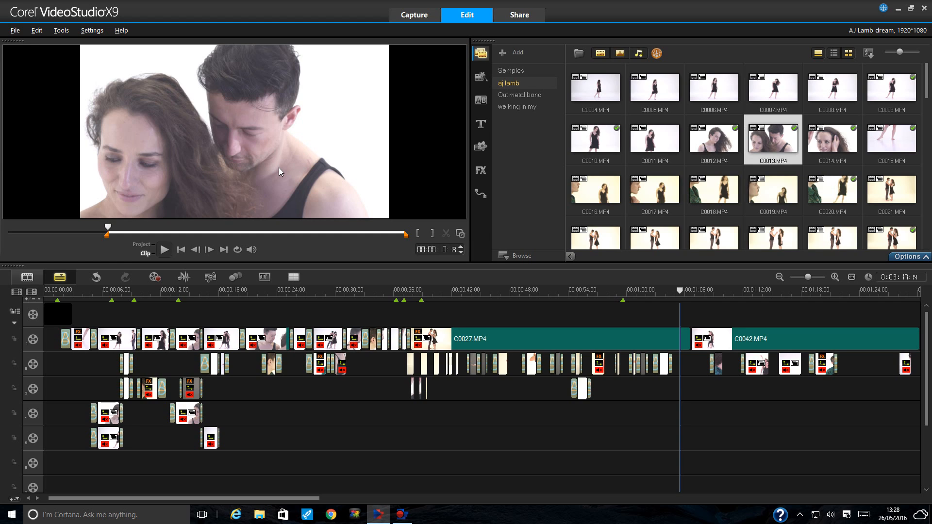
pyautogui.click(822, 145)
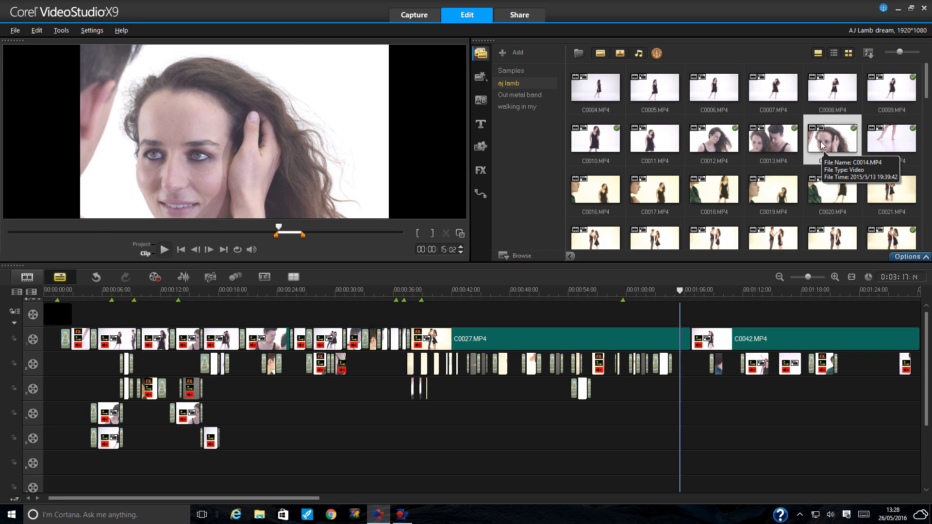
pyautogui.click(906, 141)
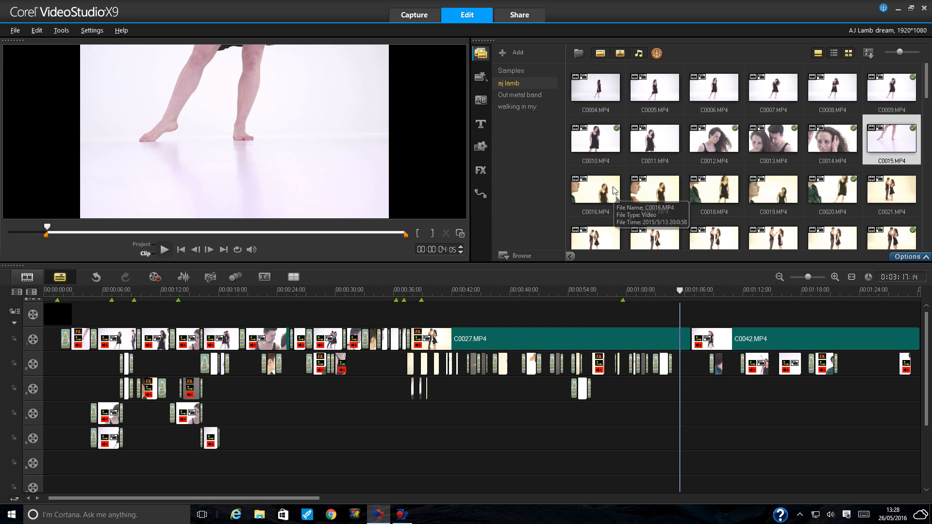
pyautogui.click(765, 196)
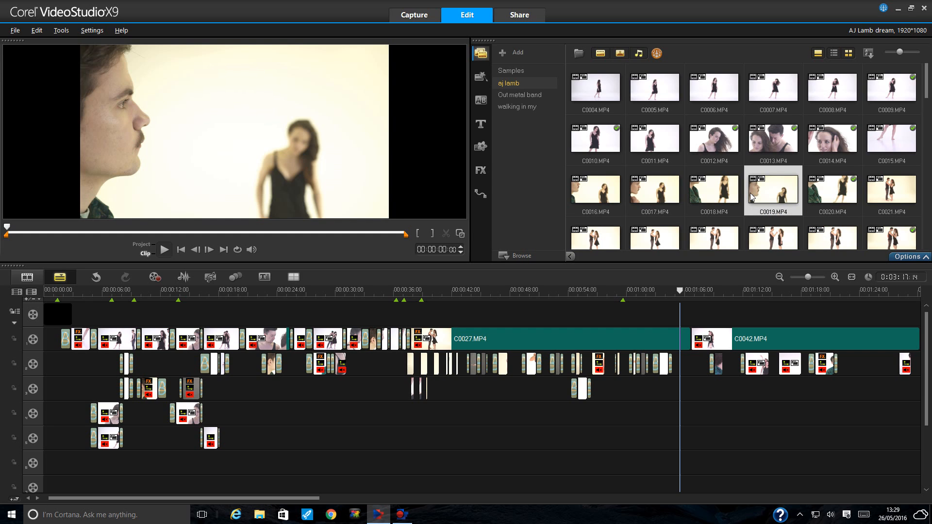
pyautogui.moveTo(926, 93); pyautogui.dragTo(925, 118)
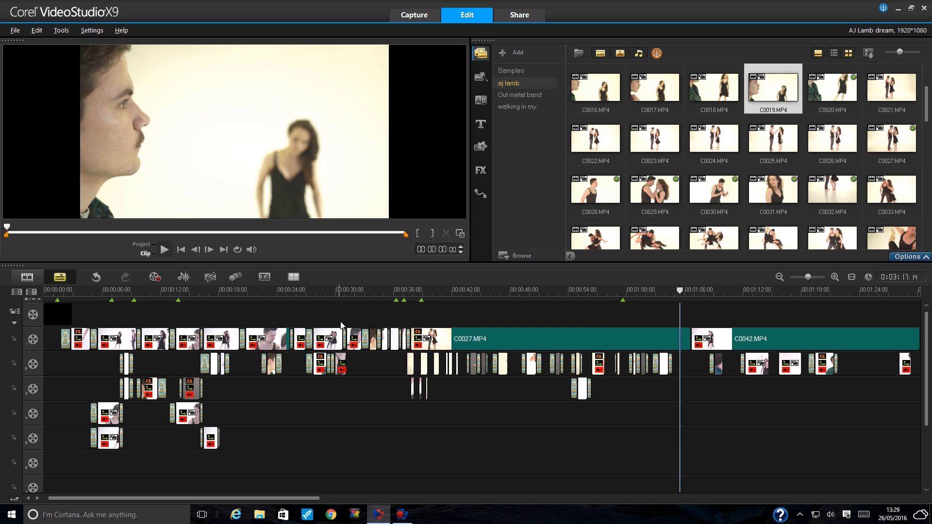
# - Move the project playhead to about 27 s, then back to about 23 s
pyautogui.click(316, 292)
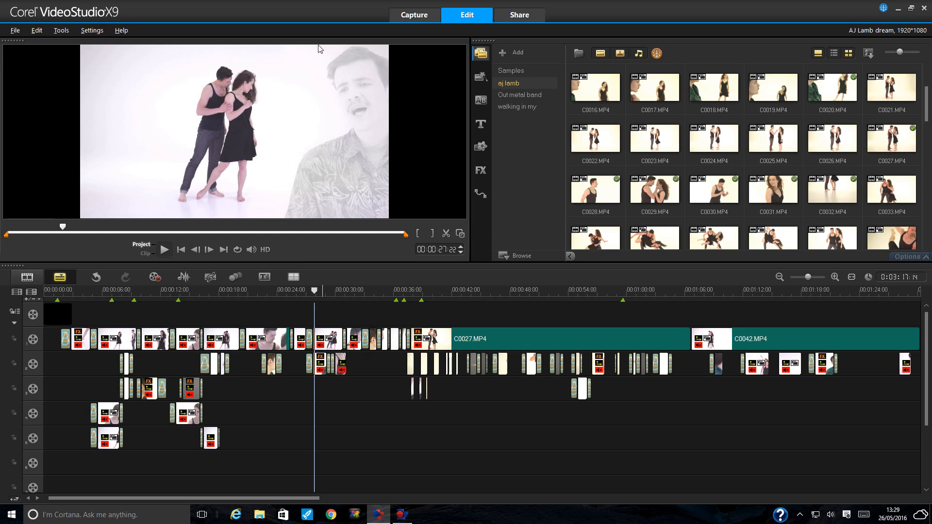
pyautogui.click(270, 293)
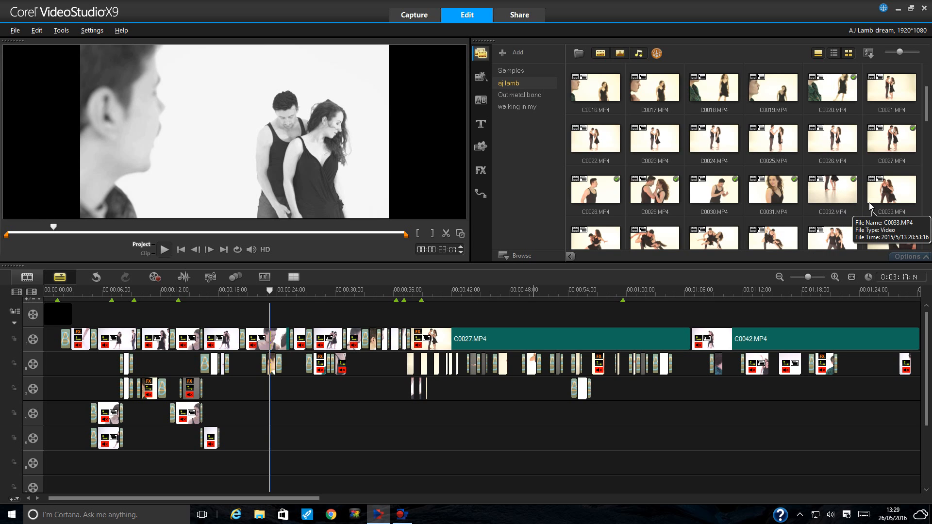
pyautogui.scroll(2, 870, 208)
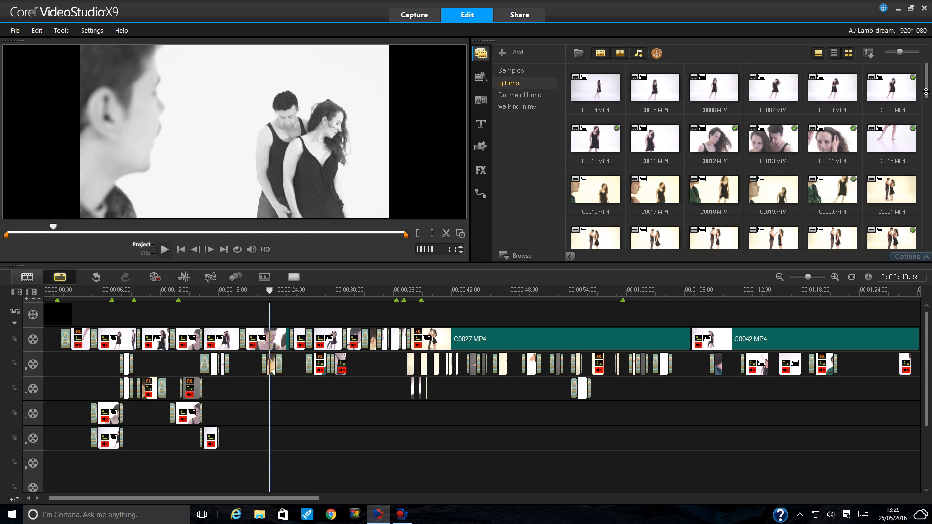
pyautogui.moveTo(926, 91); pyautogui.dragTo(927, 120)
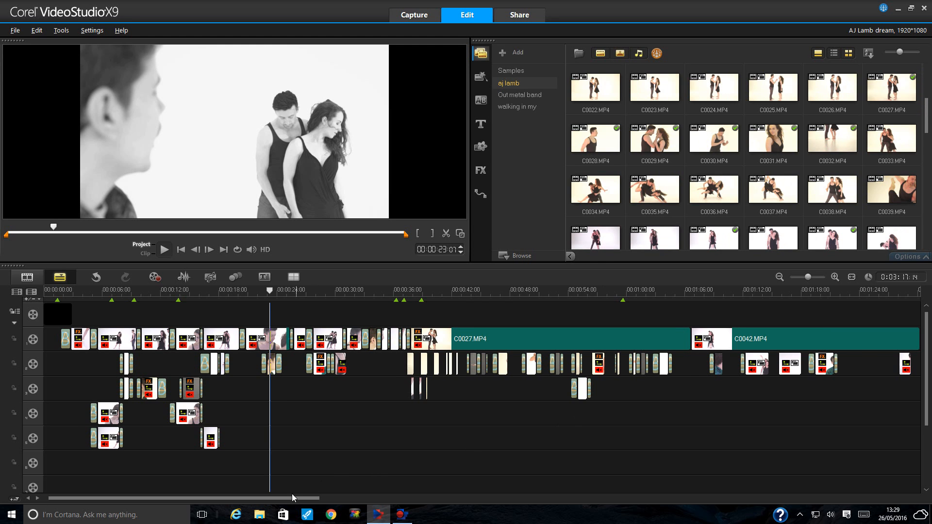
pyautogui.moveTo(291, 497); pyautogui.dragTo(476, 497)
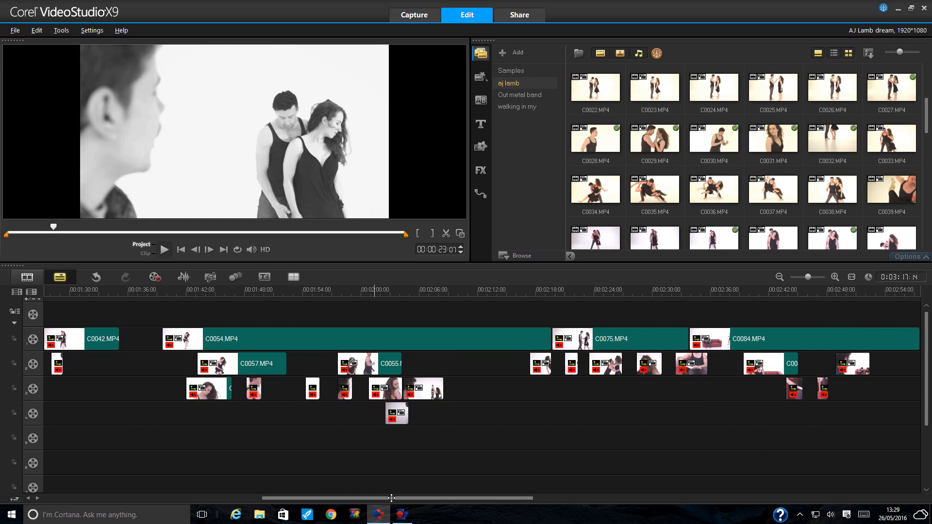
pyautogui.moveTo(381, 499); pyautogui.dragTo(156, 498)
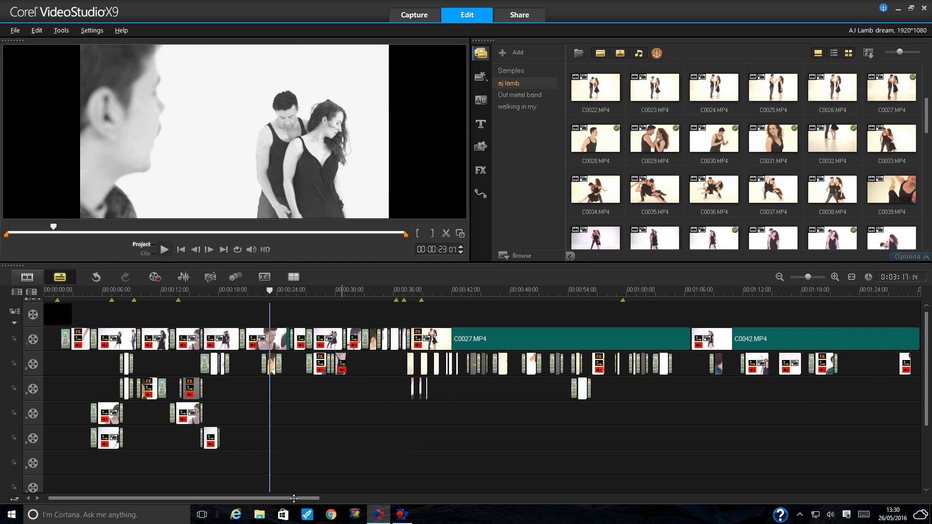
pyautogui.moveTo(297, 498); pyautogui.dragTo(269, 497)
# - Copy the overlay track 2 clip C0020.MP4 near 22 s and paste it onto overlay track 3
pyautogui.click(278, 340)
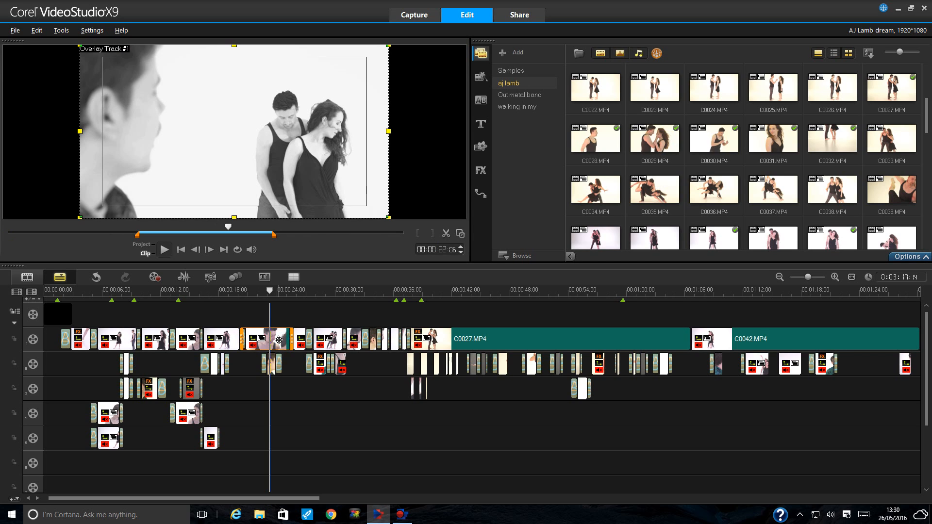
pyautogui.click(272, 369)
pyautogui.rightClick(273, 370)
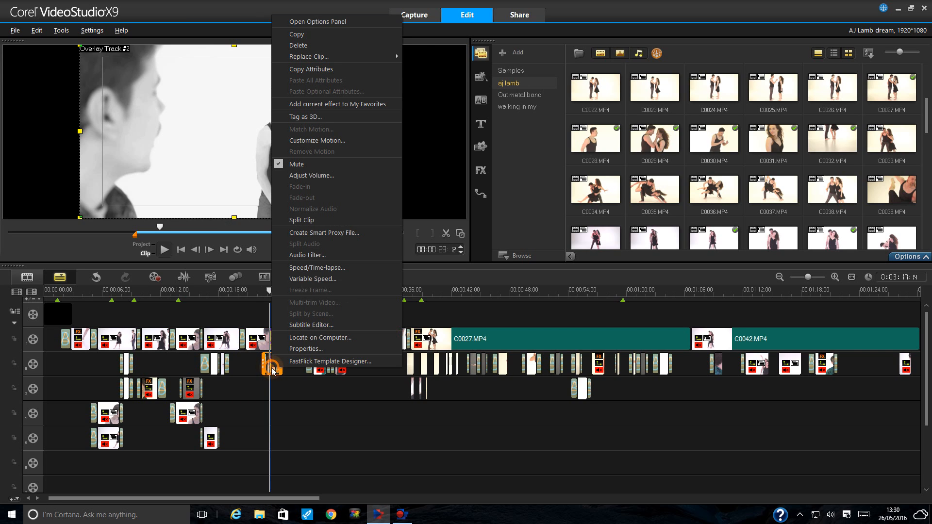
pyautogui.click(314, 33)
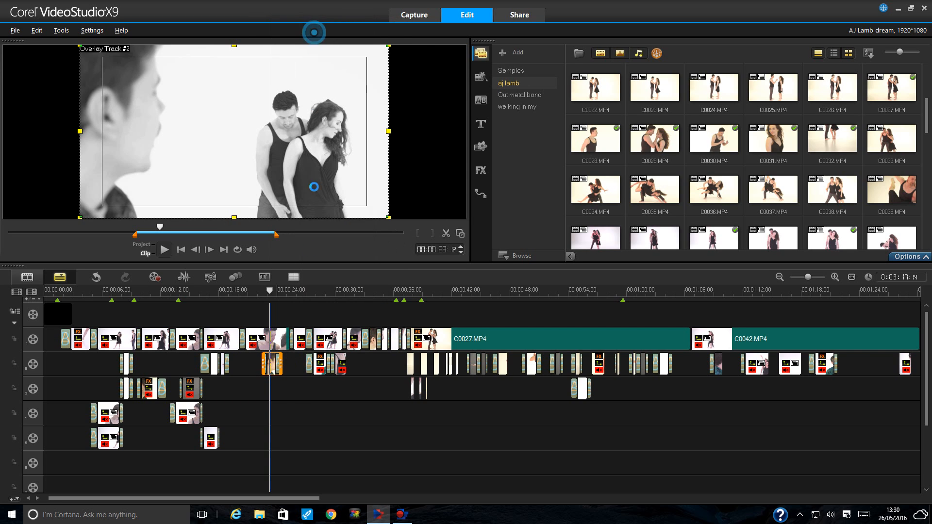
pyautogui.click(270, 390)
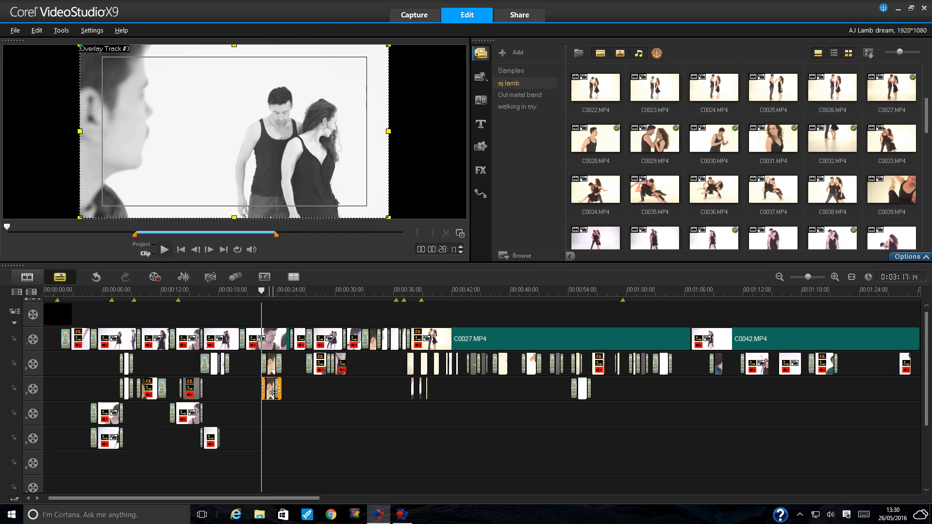
# - Zoom in and trim the track-3 C0020.MP4 copy to run from about 16 s to 20 s
pyautogui.click(835, 277)
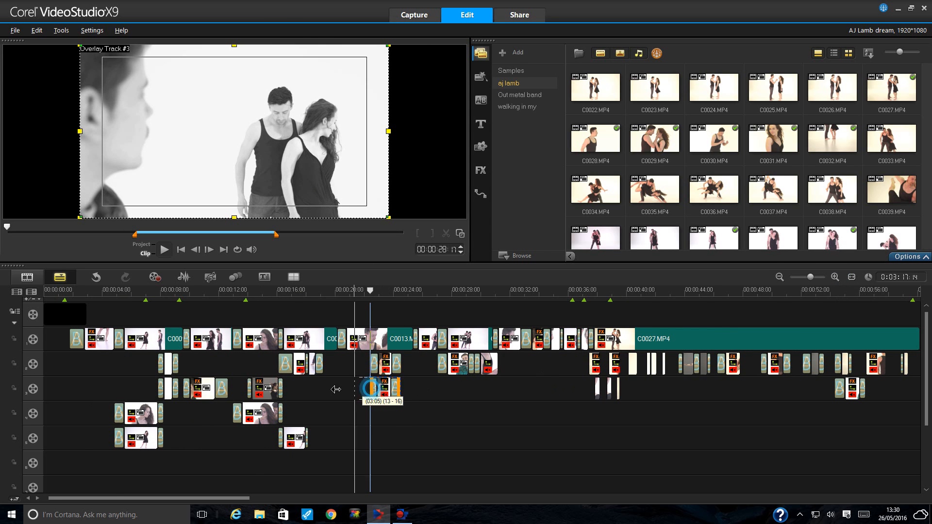
pyautogui.moveTo(335, 390); pyautogui.dragTo(294, 390)
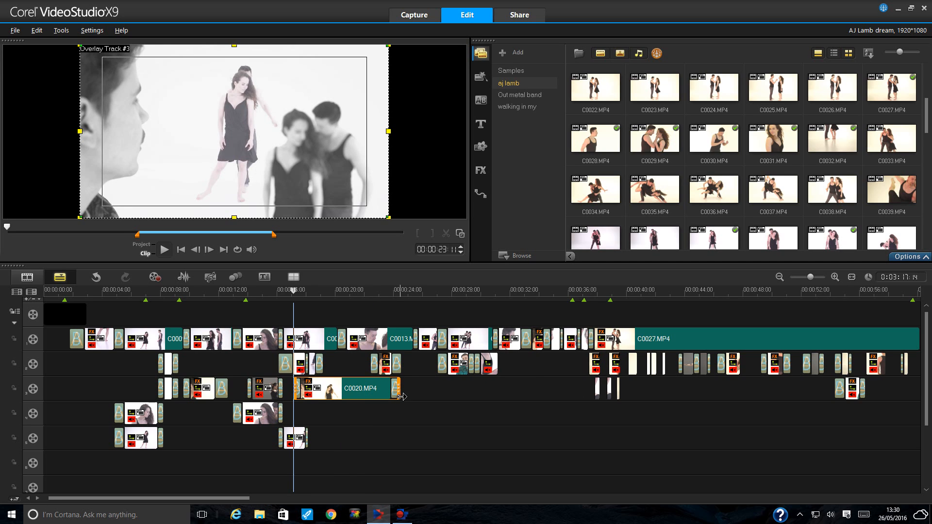
pyautogui.moveTo(402, 396); pyautogui.dragTo(330, 390)
pyautogui.moveTo(329, 390); pyautogui.dragTo(351, 388)
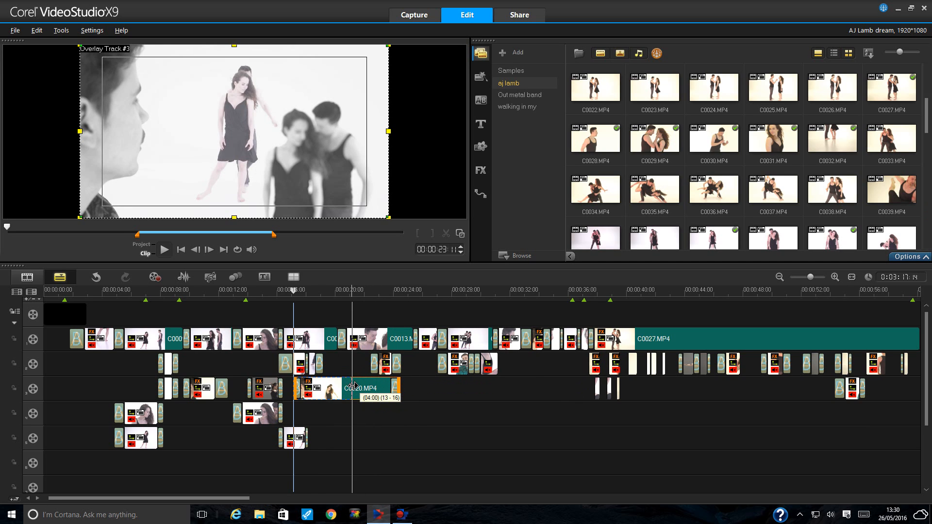
# - Play the edited section from about 16 s to 21 s and select the track-3 clip
pyautogui.click(285, 294)
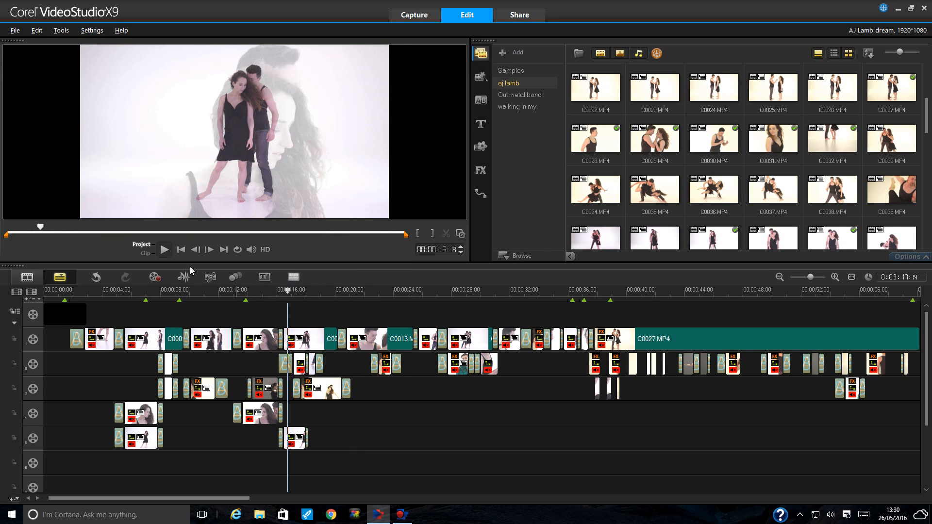
pyautogui.click(164, 250)
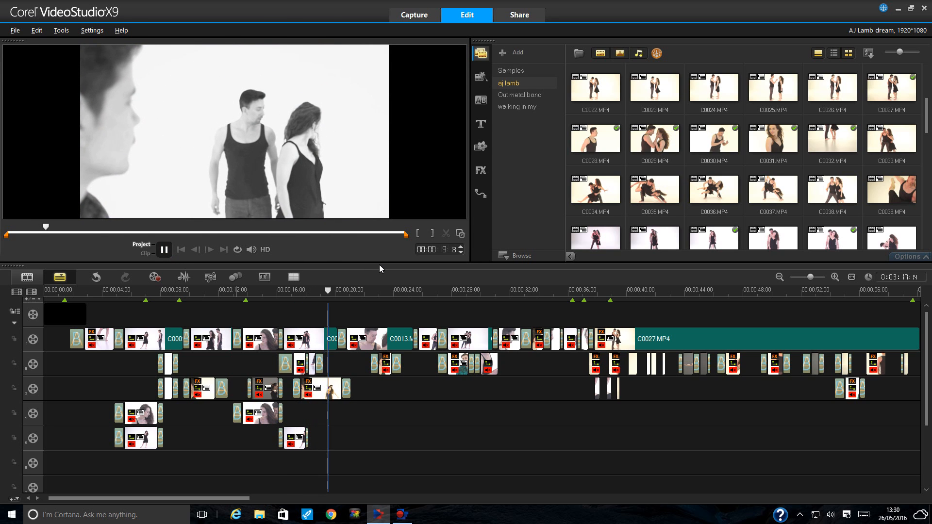
pyautogui.click(164, 250)
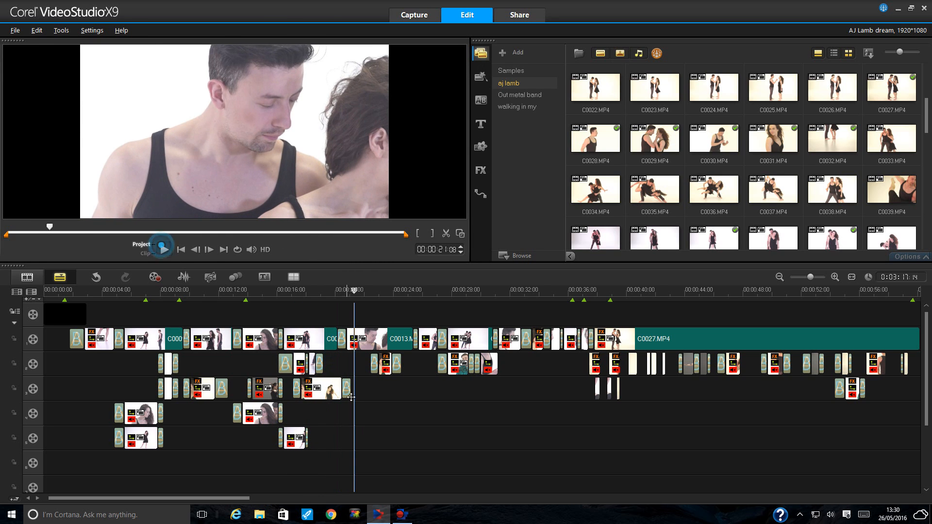
pyautogui.click(320, 389)
# - Delete the trimmed C0020.MP4 copy from overlay track 3 via its context menu
pyautogui.rightClick(321, 388)
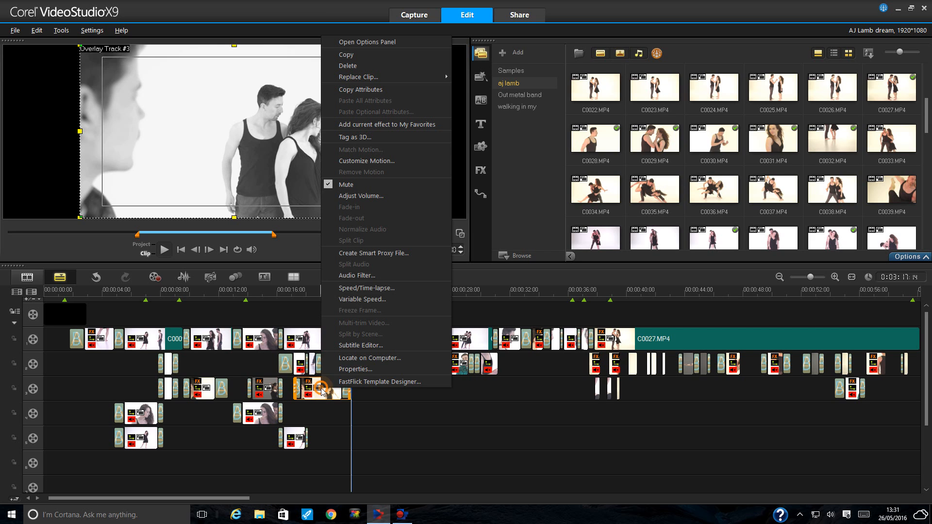
pyautogui.click(363, 66)
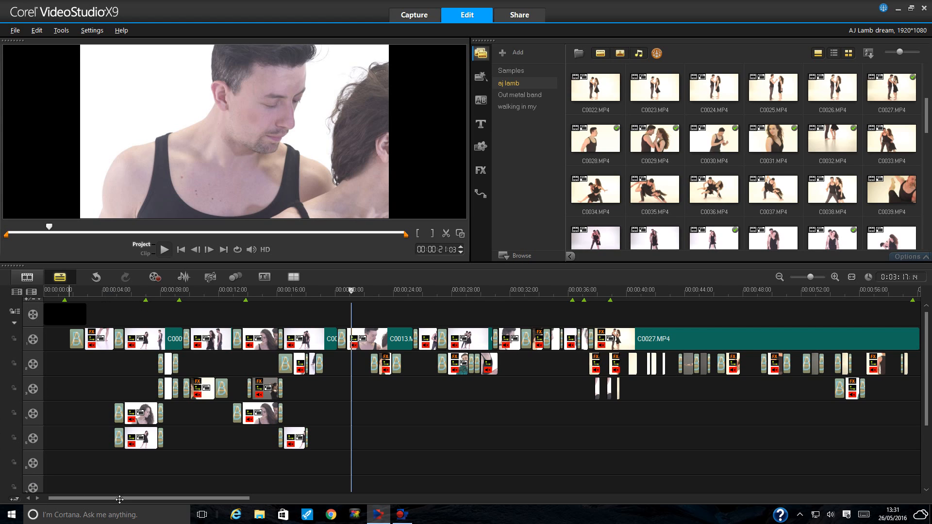
pyautogui.moveTo(119, 500)
pyautogui.mouseDown()
pyautogui.moveTo(458, 500)
pyautogui.moveTo(115, 495)
pyautogui.mouseUp()
pyautogui.click(93, 294)
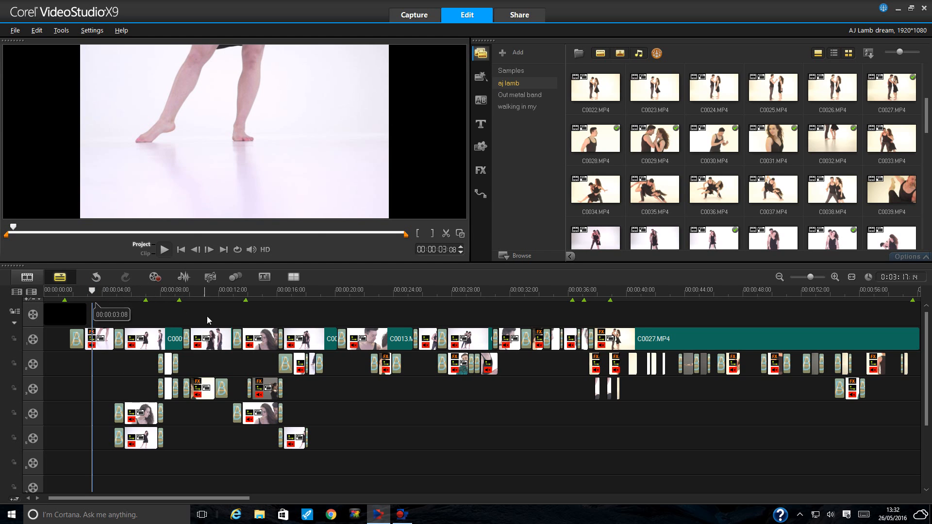
pyautogui.click(665, 195)
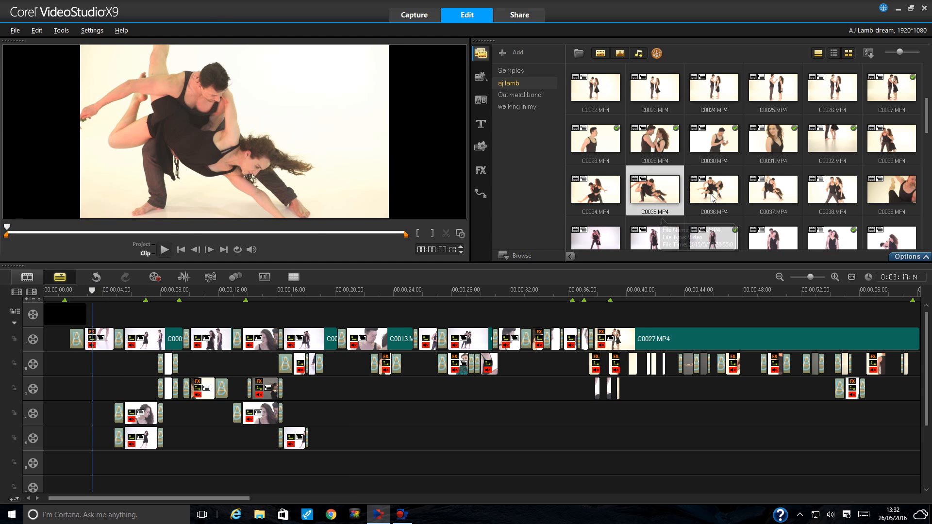
pyautogui.click(709, 202)
pyautogui.click(721, 241)
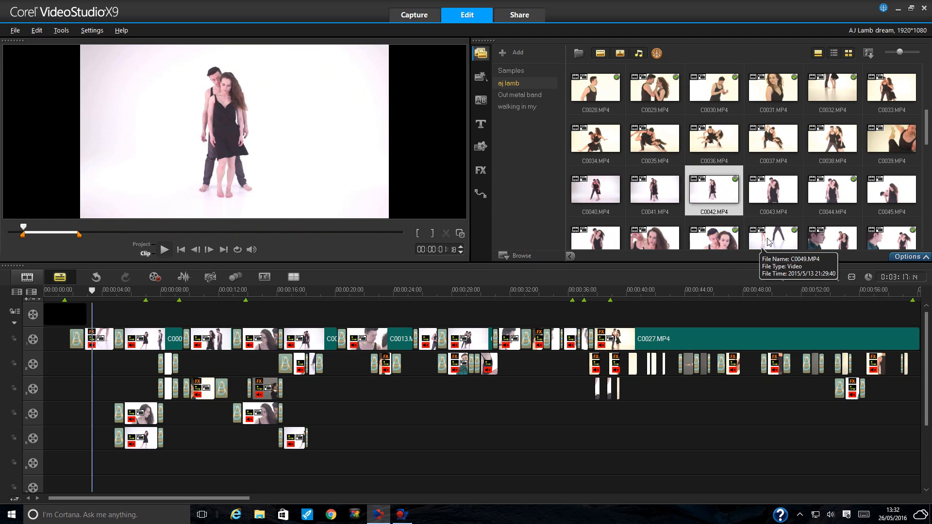
pyautogui.click(766, 238)
pyautogui.click(833, 191)
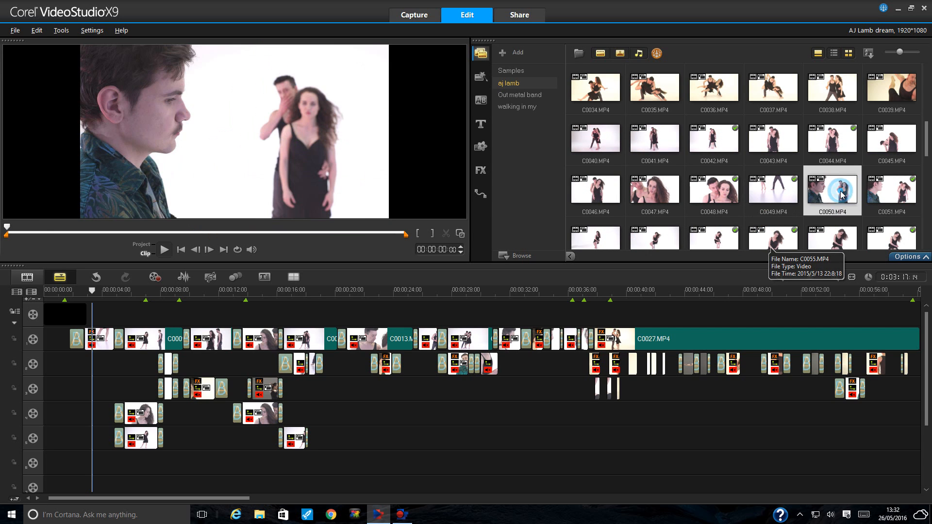
pyautogui.click(775, 144)
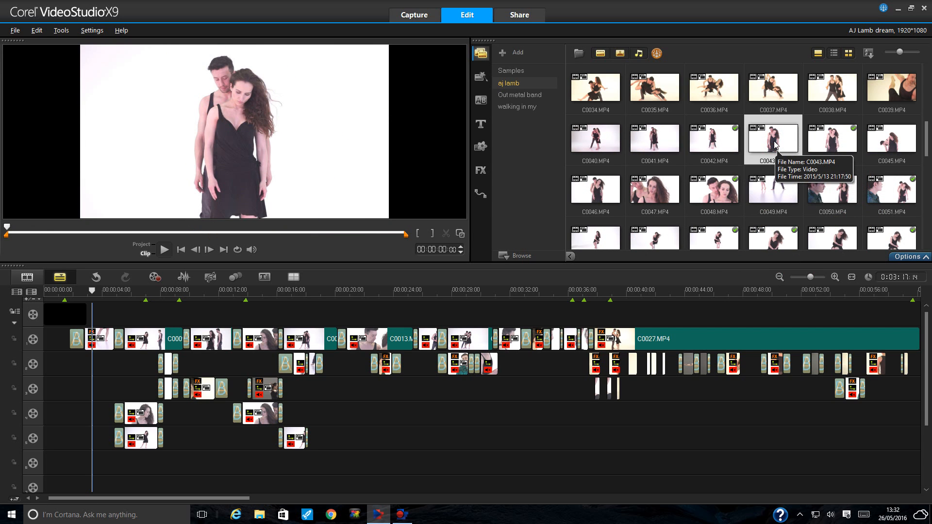
pyautogui.click(205, 291)
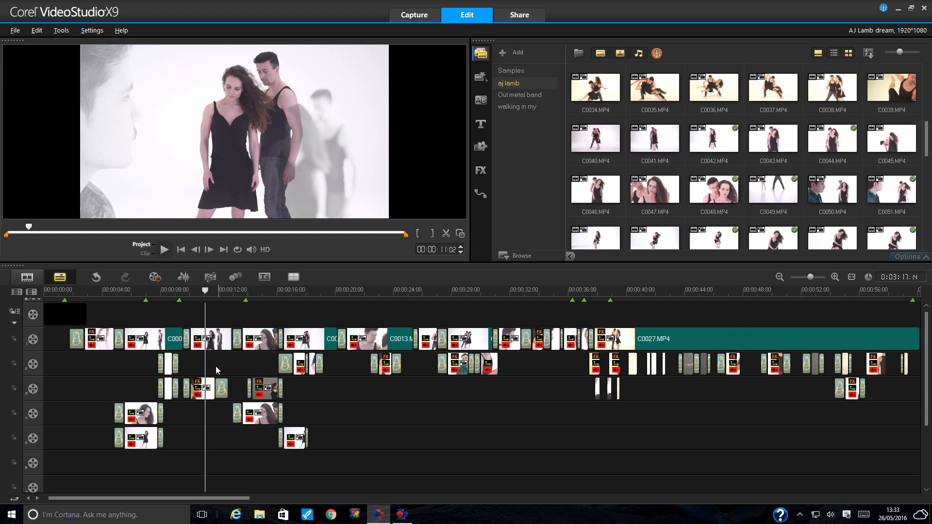
# - In the track-3 clip's Mask & Chroma Key settings, pick the key colour and set transparency to 50
pyautogui.click(201, 387)
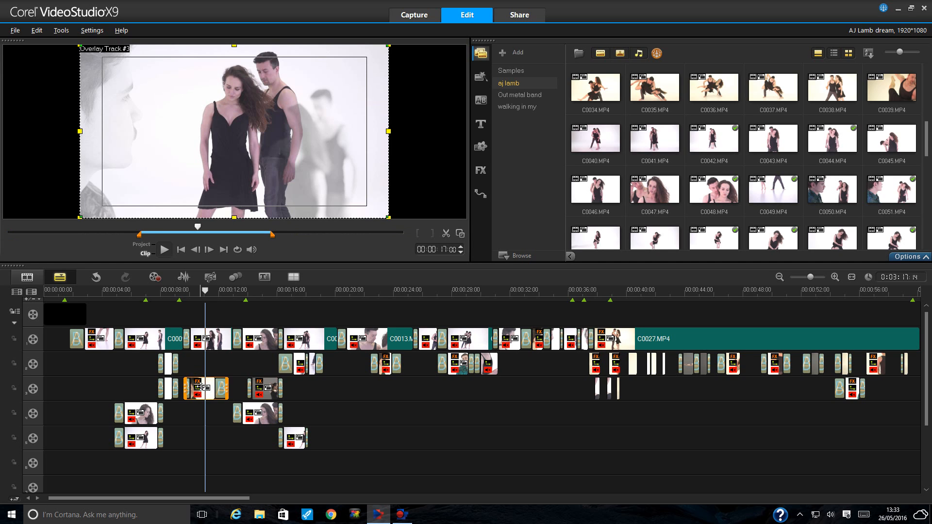
pyautogui.click(908, 256)
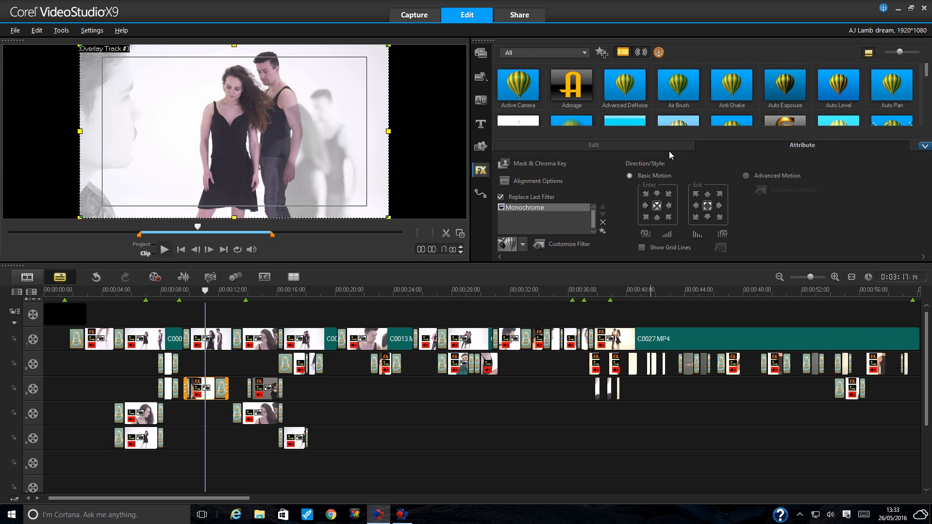
pyautogui.click(583, 171)
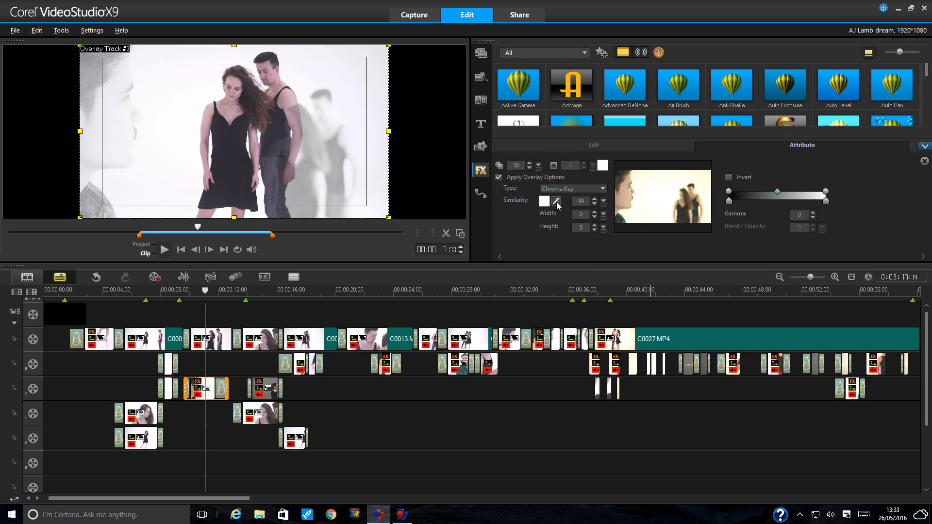
pyautogui.click(556, 201)
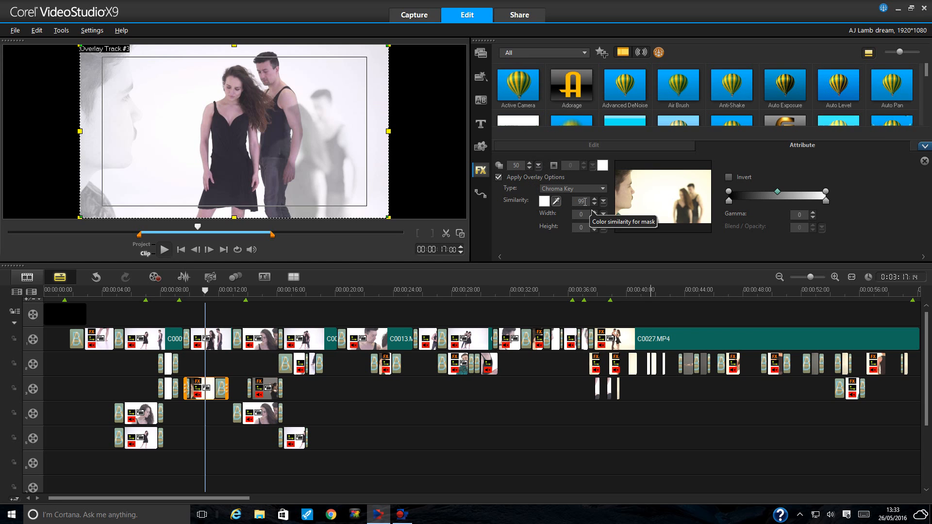
pyautogui.doubleClick(522, 165)
pyautogui.write('0')
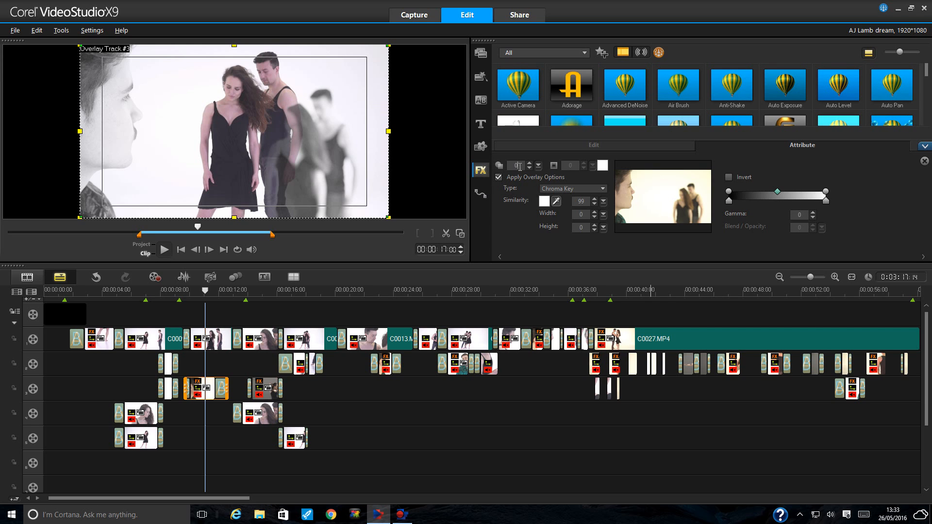
pyautogui.moveTo(521, 167); pyautogui.dragTo(510, 167)
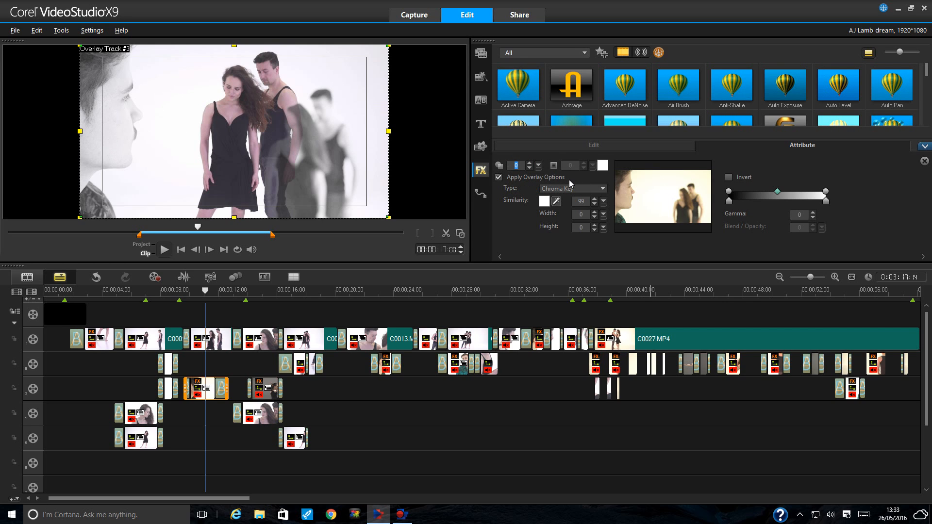
pyautogui.write('50')
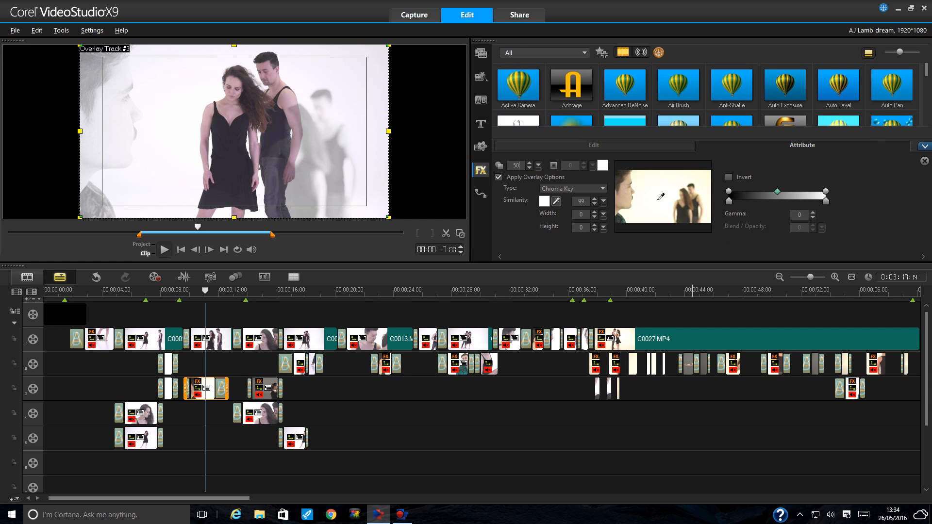
# - Review the clip's colour and chroma key attributes, then deselect it to preview the whole project
pyautogui.click(541, 146)
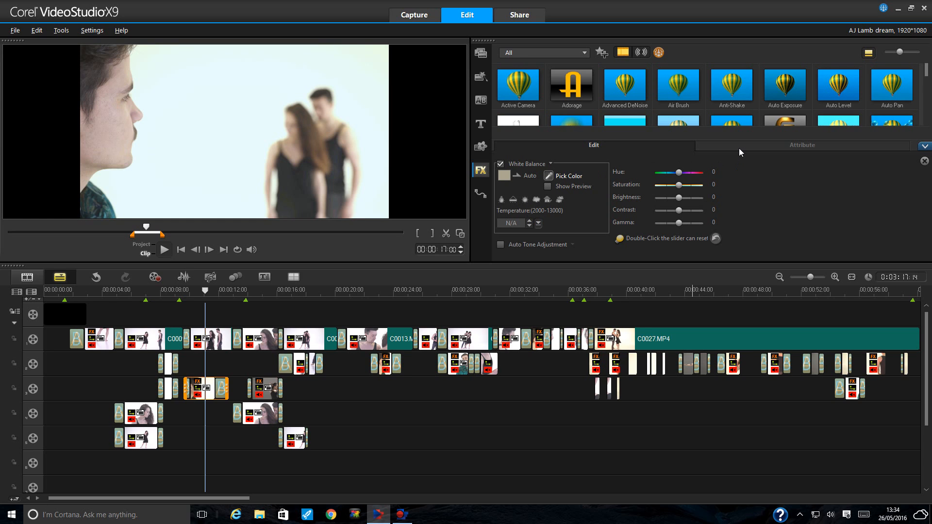
pyautogui.click(776, 147)
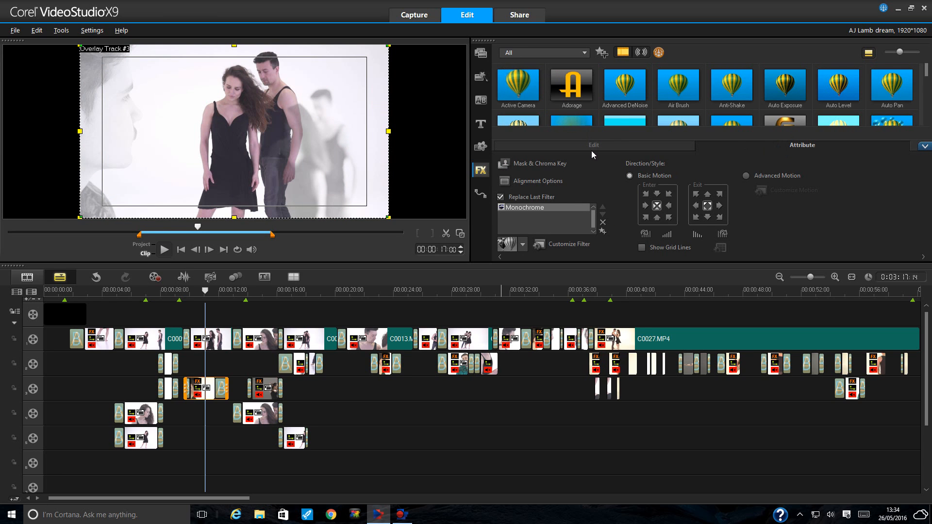
pyautogui.click(562, 165)
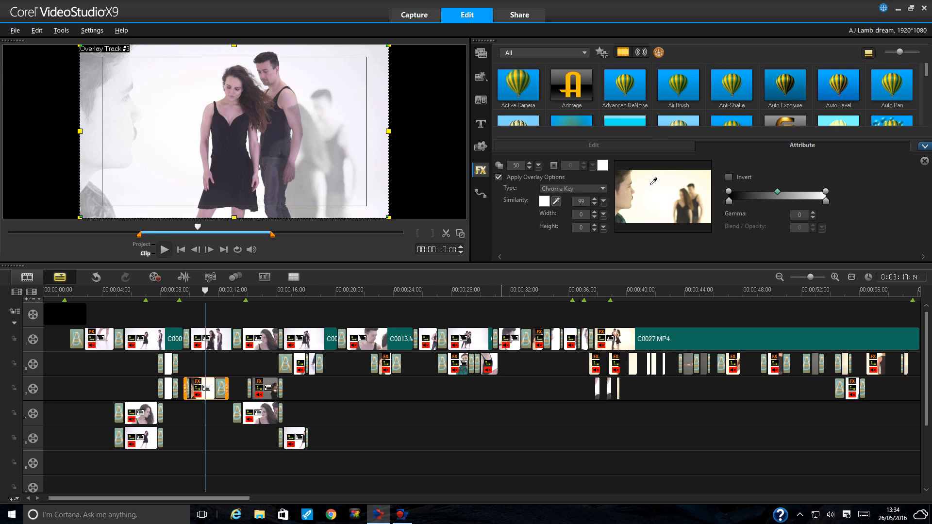
pyautogui.click(511, 145)
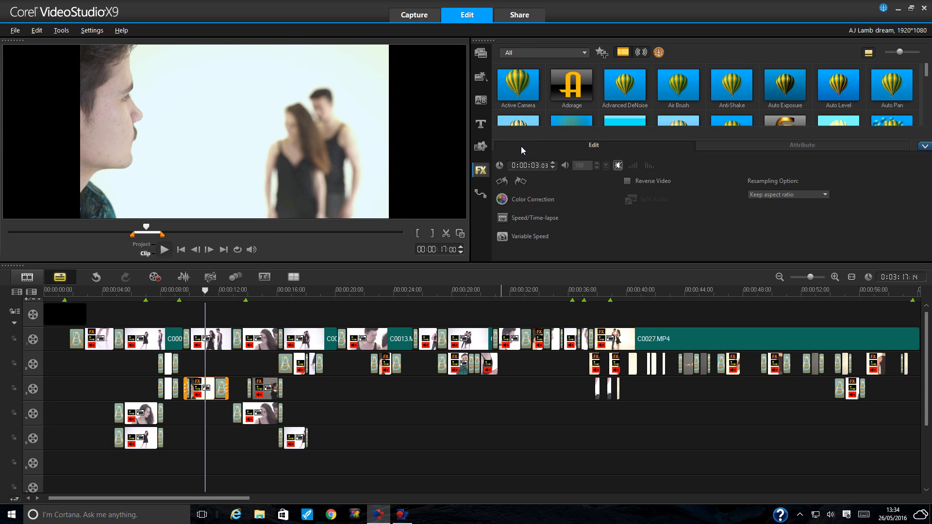
pyautogui.click(206, 293)
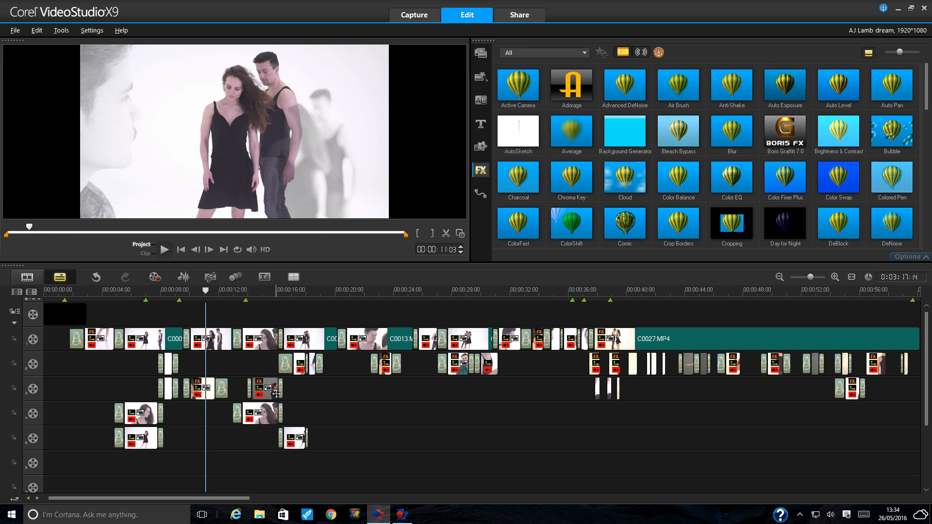
# - Put the playhead at about 6 s and select the overlapping track-4 and track-5 overlay clips in turn
pyautogui.click(142, 293)
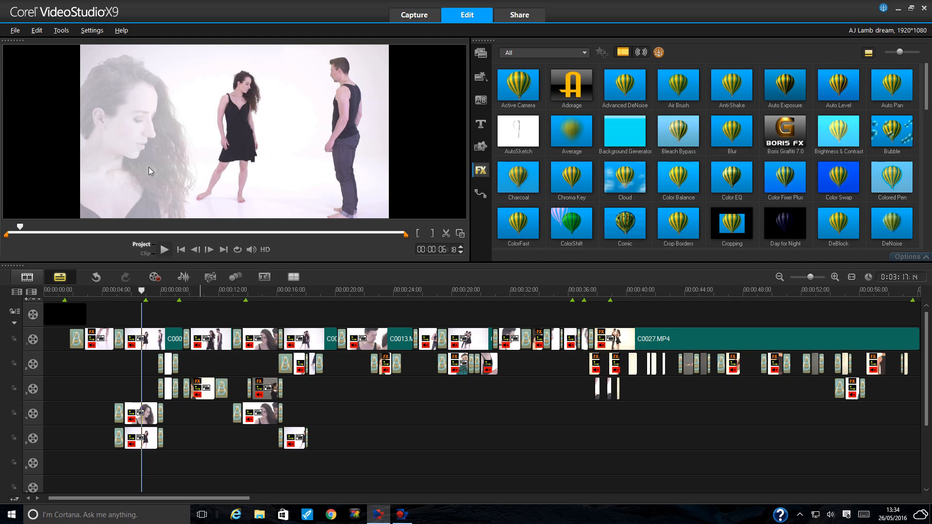
pyautogui.click(144, 415)
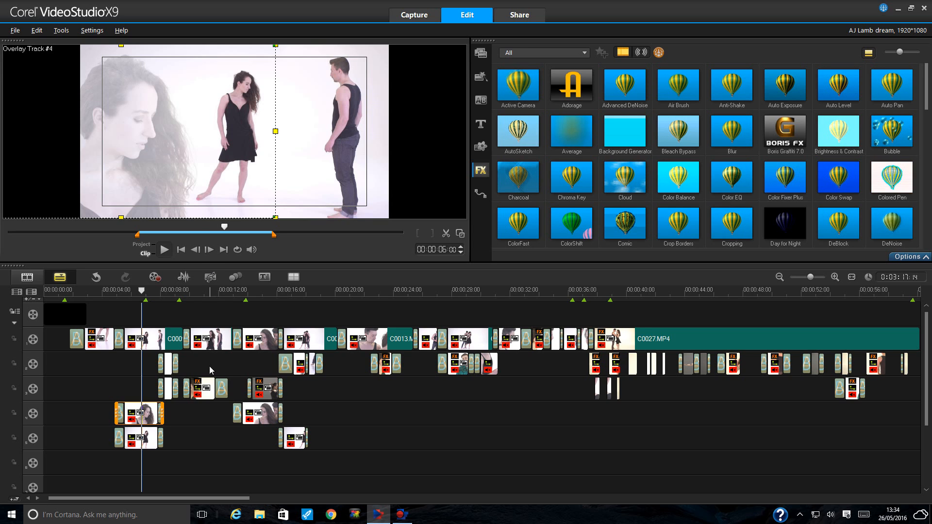
pyautogui.click(132, 438)
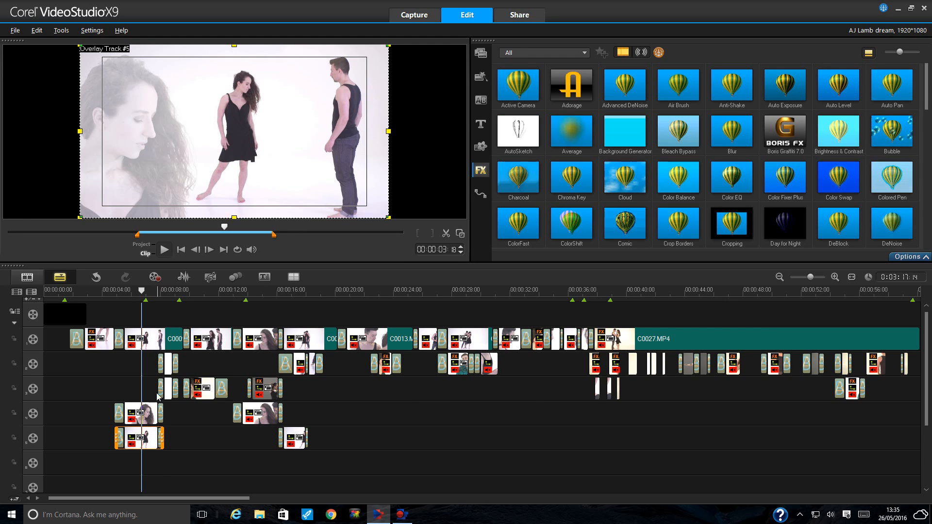
pyautogui.click(155, 295)
pyautogui.moveTo(156, 294); pyautogui.dragTo(142, 295)
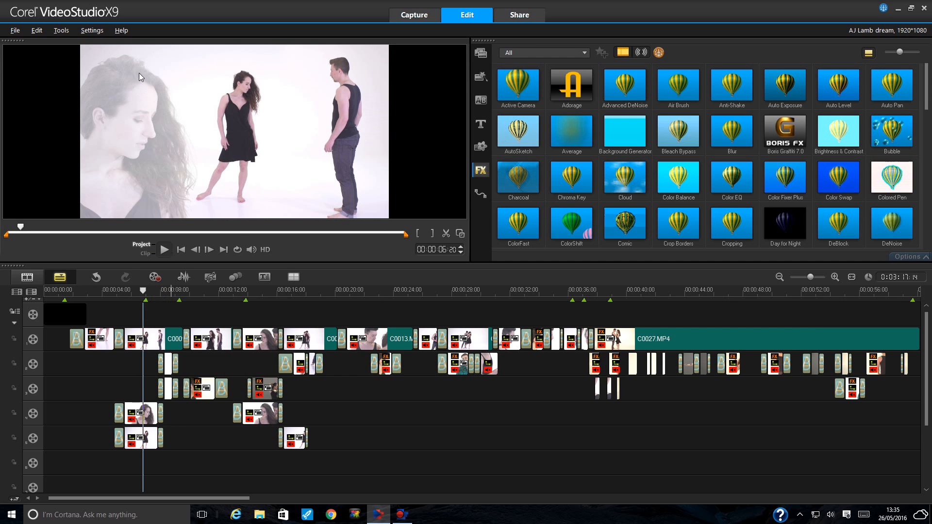
# - Re-compare the track-4 and track-5 overlays around 5 s, ending with the track-5 clip selected
pyautogui.click(147, 416)
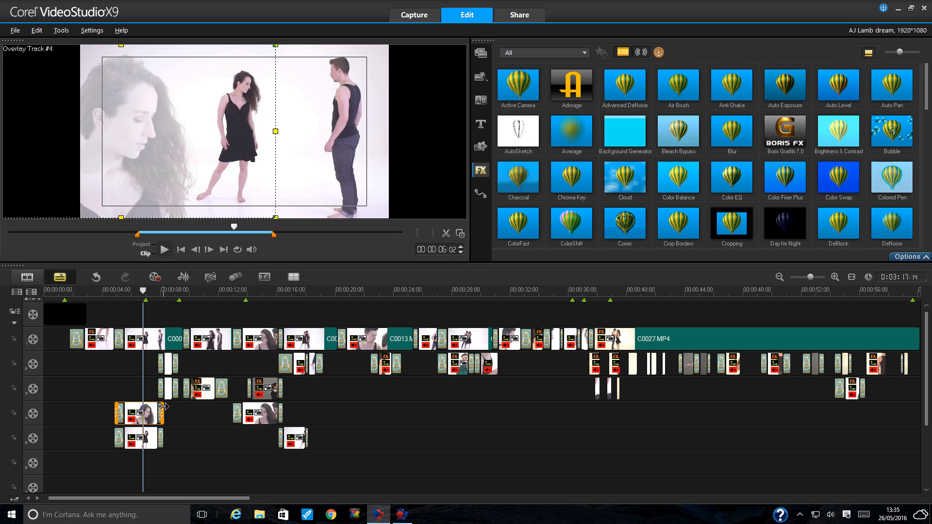
pyautogui.click(148, 442)
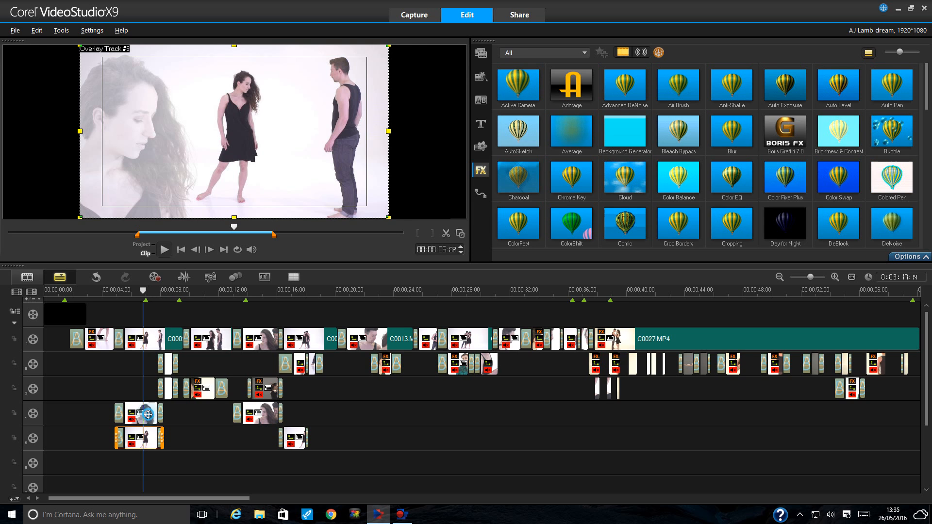
pyautogui.click(148, 415)
pyautogui.click(131, 290)
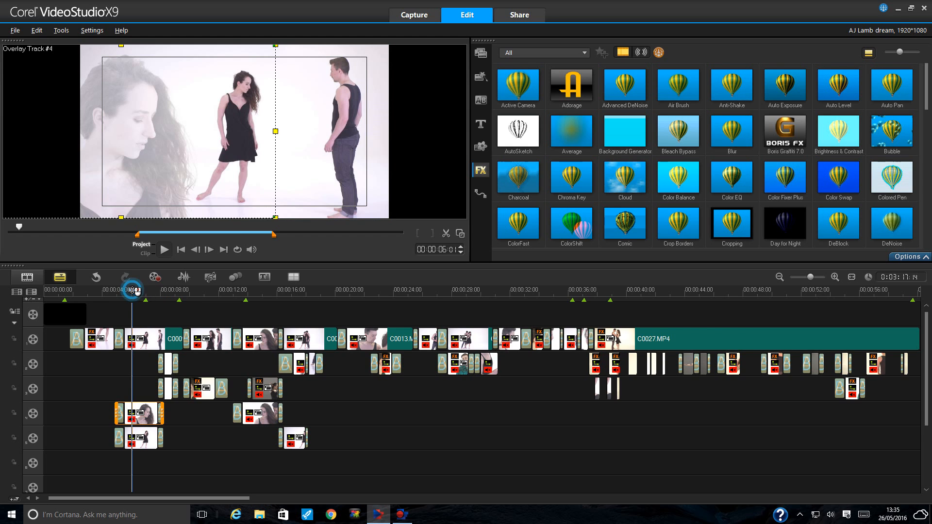
pyautogui.click(146, 414)
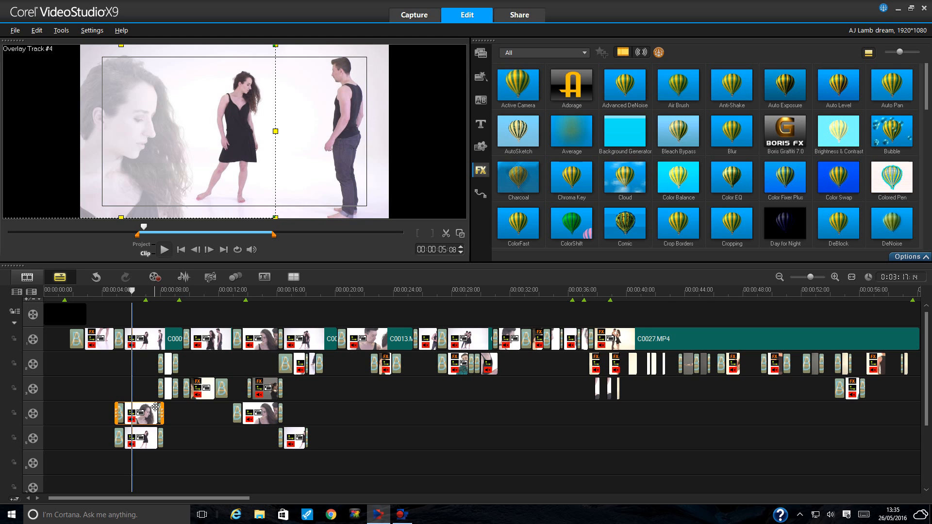
pyautogui.click(147, 434)
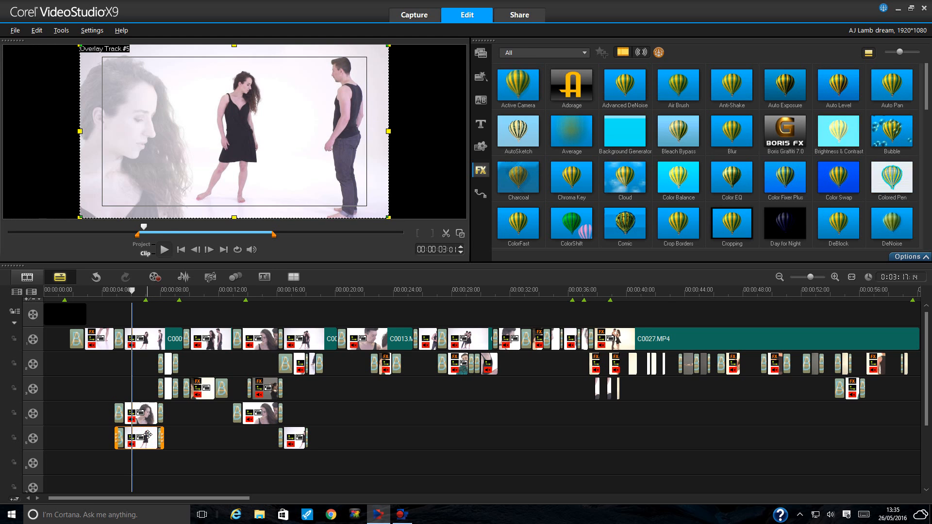
# - Delete the overlay clip on track 5 and move the playhead to about 7 seconds
pyautogui.rightClick(147, 435)
pyautogui.click(218, 113)
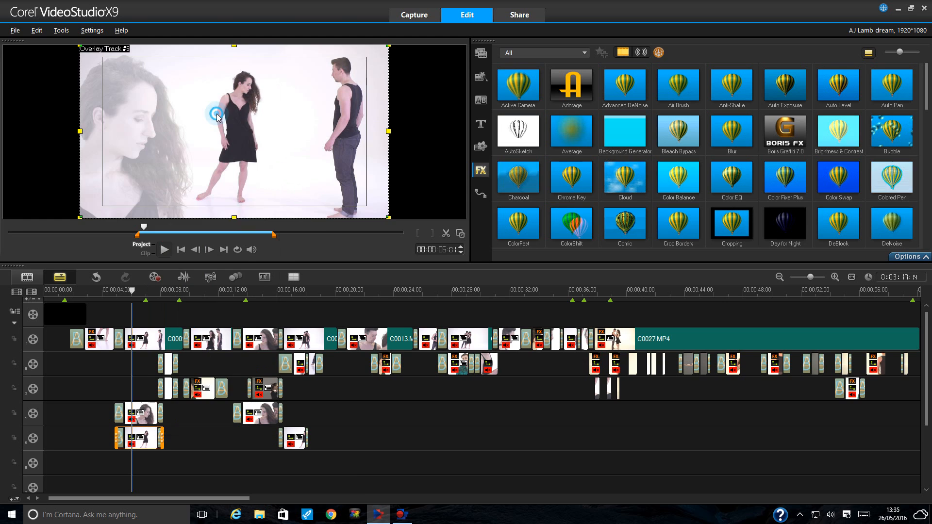
pyautogui.click(149, 291)
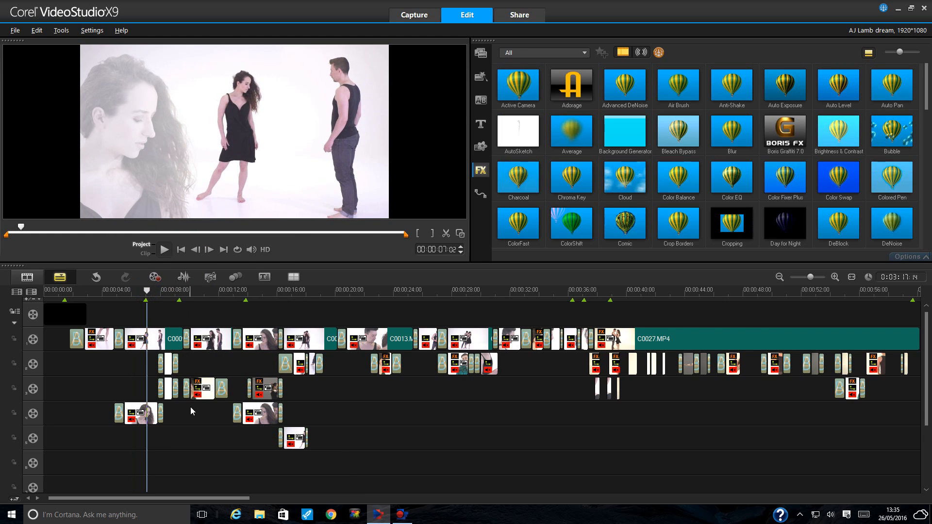
# - Select the woman's close-up on track 4 and check it in the enlarged preview, then restore normal size
pyautogui.click(142, 414)
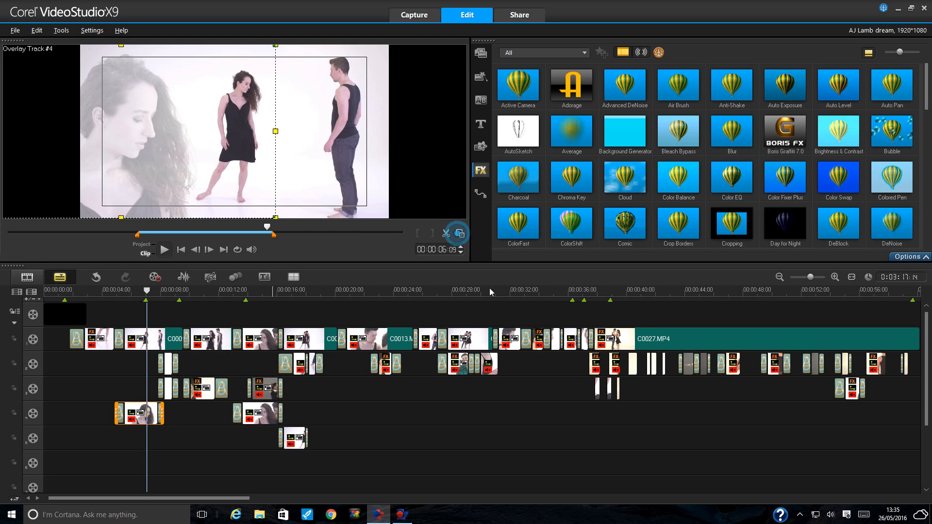
pyautogui.click(460, 234)
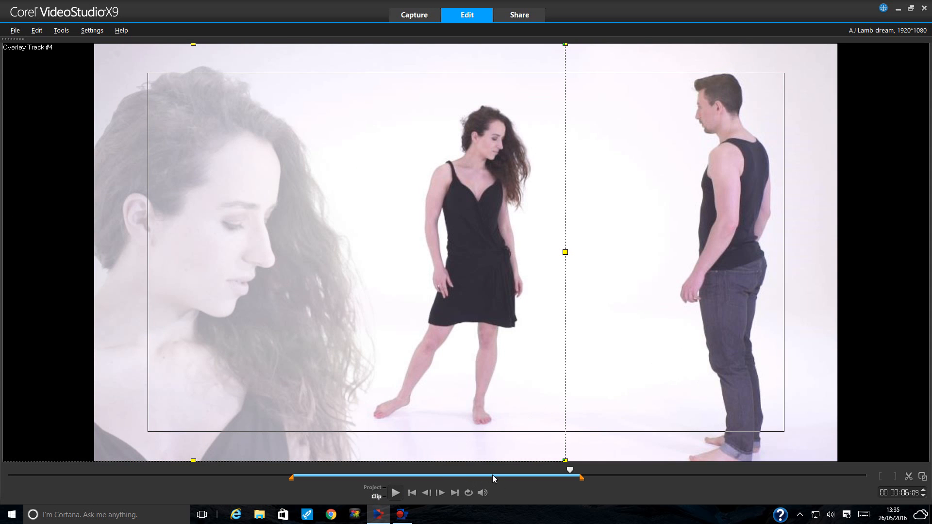
pyautogui.press('Escape')
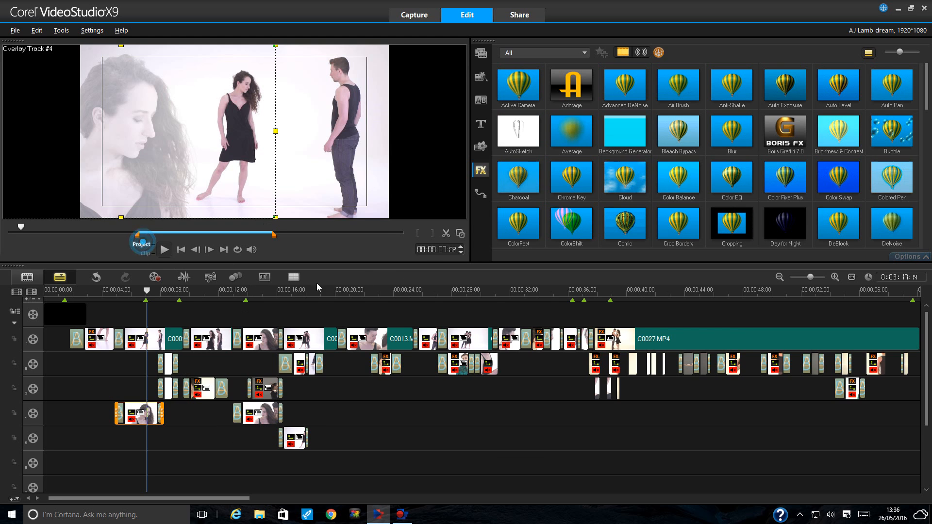
pyautogui.click(141, 244)
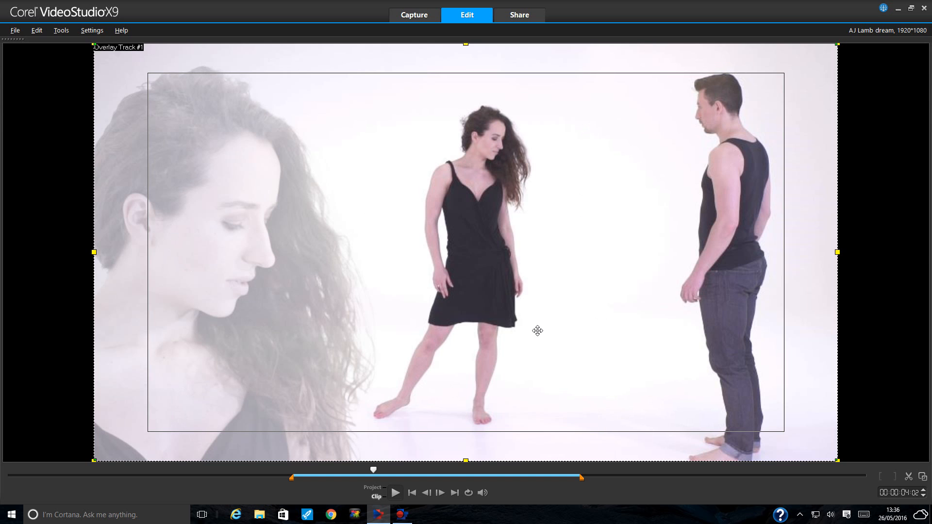
pyautogui.click(923, 477)
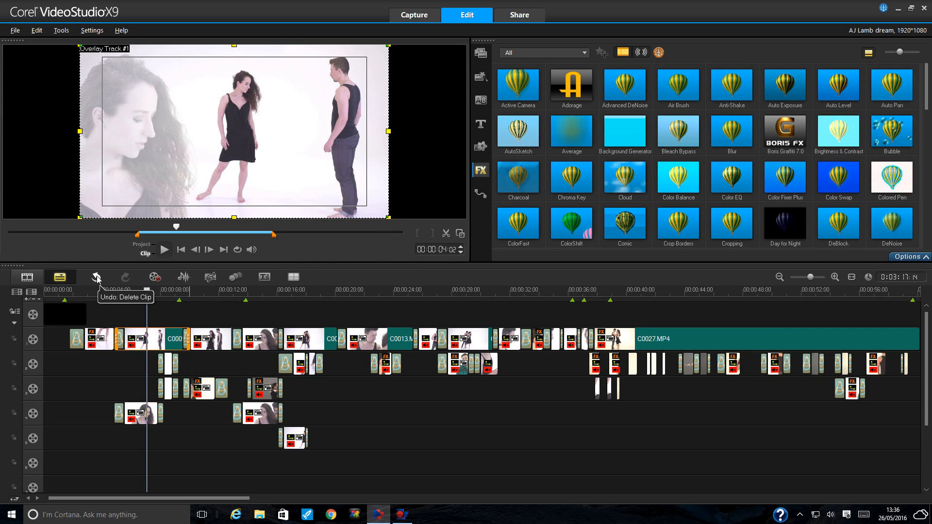
# - Turn on Apply Overlay Options in Mask & Chroma Key for the track-4 close-up clip
pyautogui.click(143, 414)
pyautogui.click(908, 256)
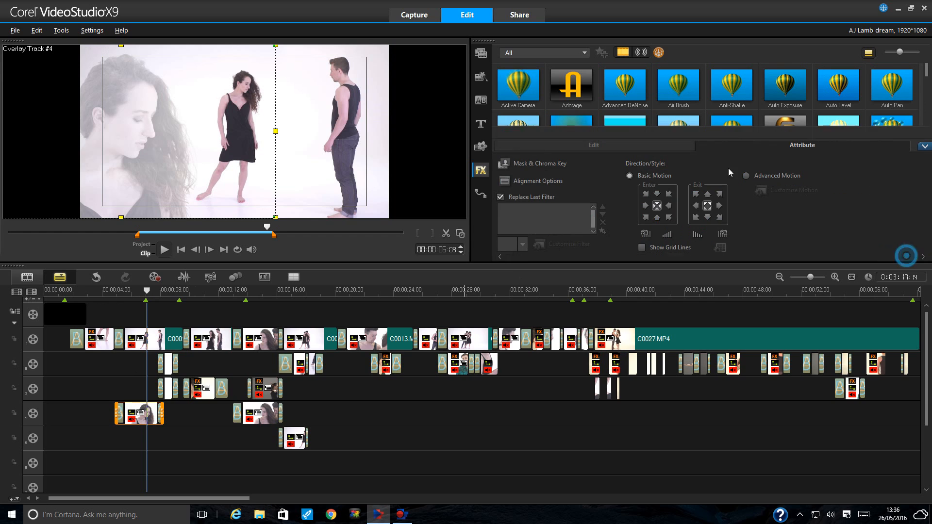
pyautogui.click(533, 164)
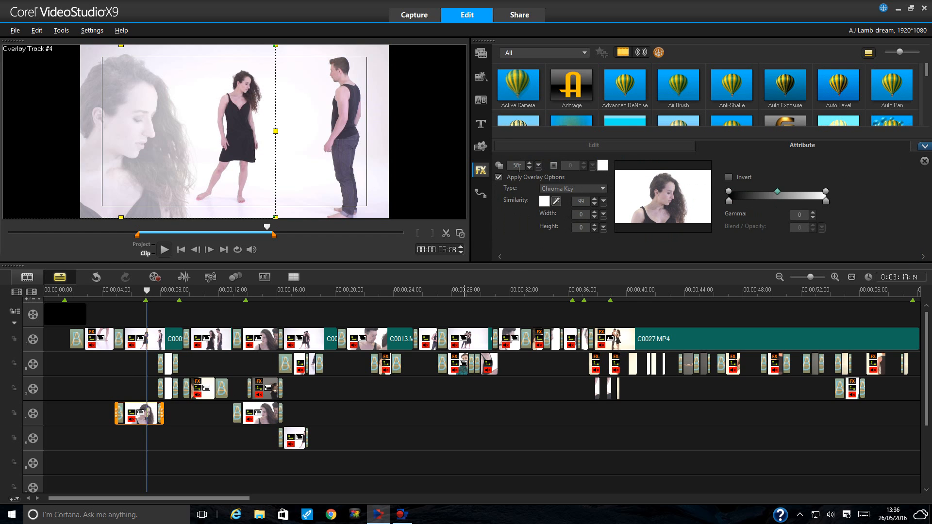
pyautogui.click(499, 176)
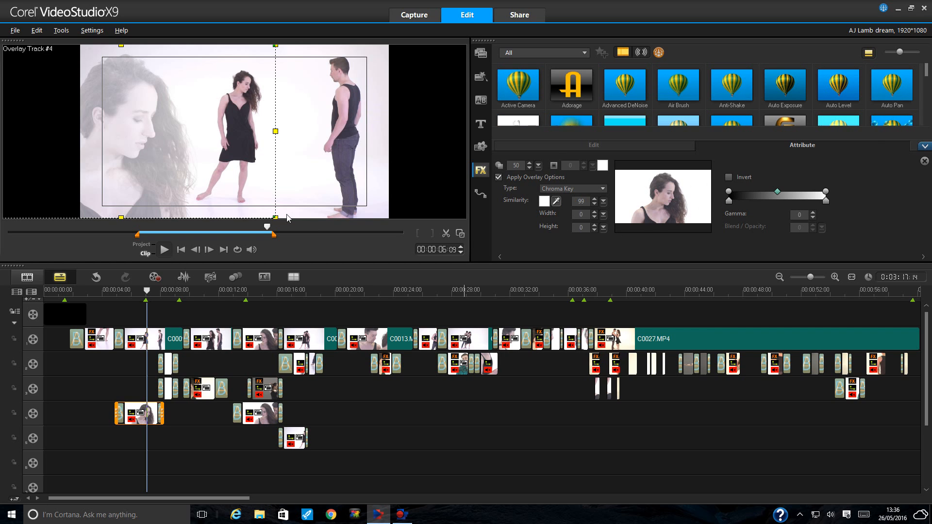
# - Undo the deletion, inspect the restored track-5 clip's Mask & Chroma Key settings, and return to 6 seconds
pyautogui.click(96, 277)
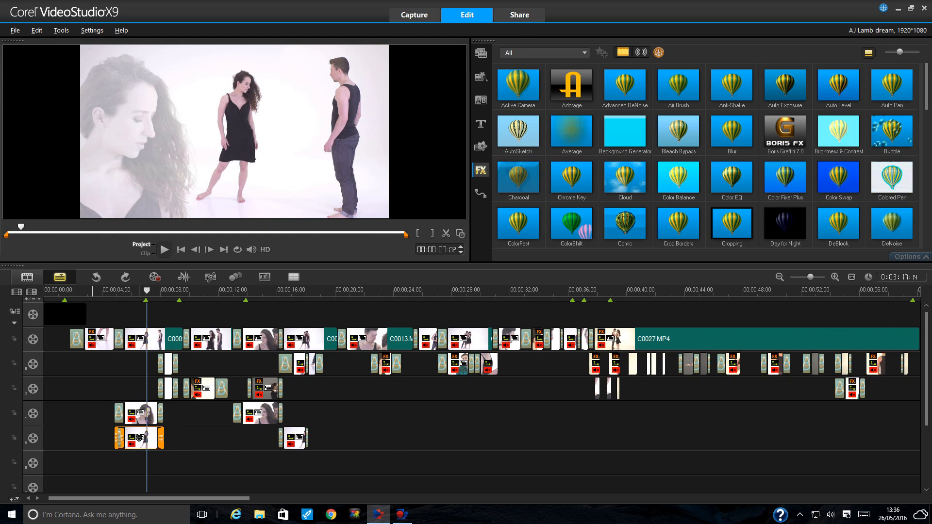
pyautogui.click(221, 448)
pyautogui.click(143, 433)
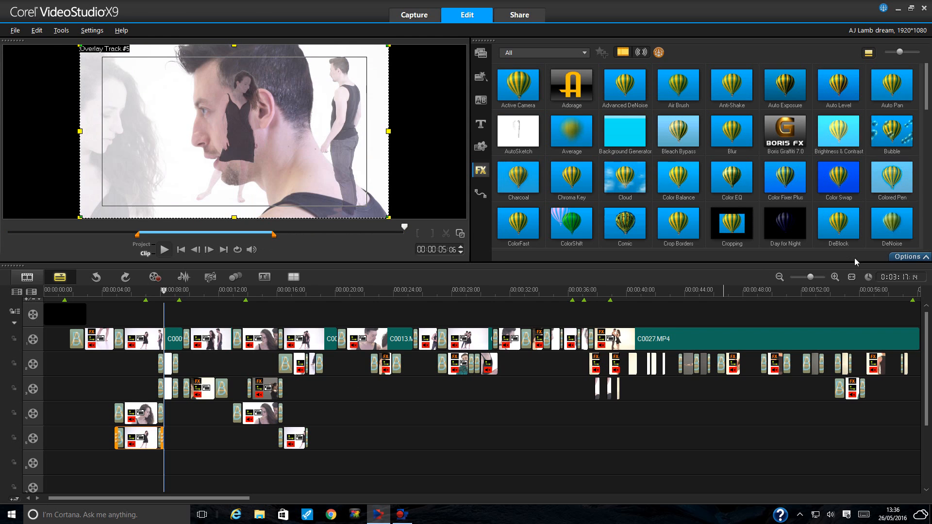
pyautogui.click(908, 257)
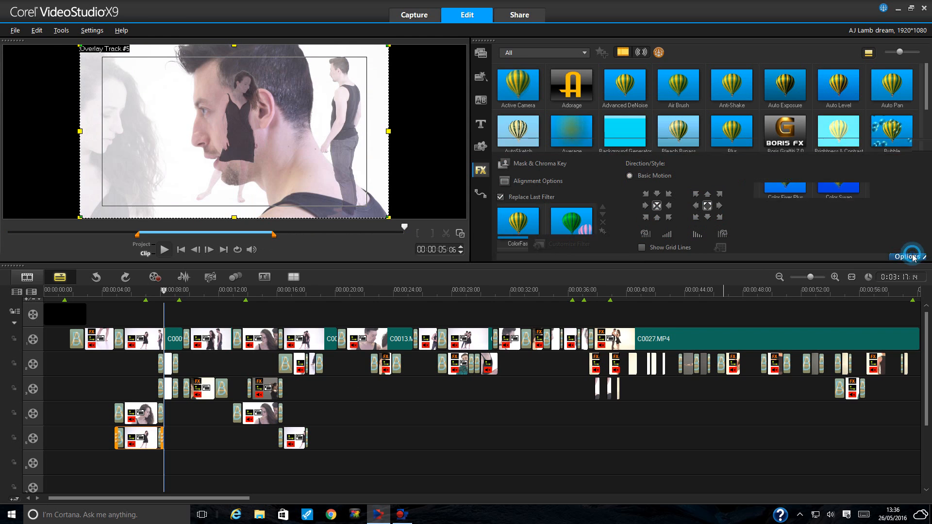
pyautogui.click(552, 162)
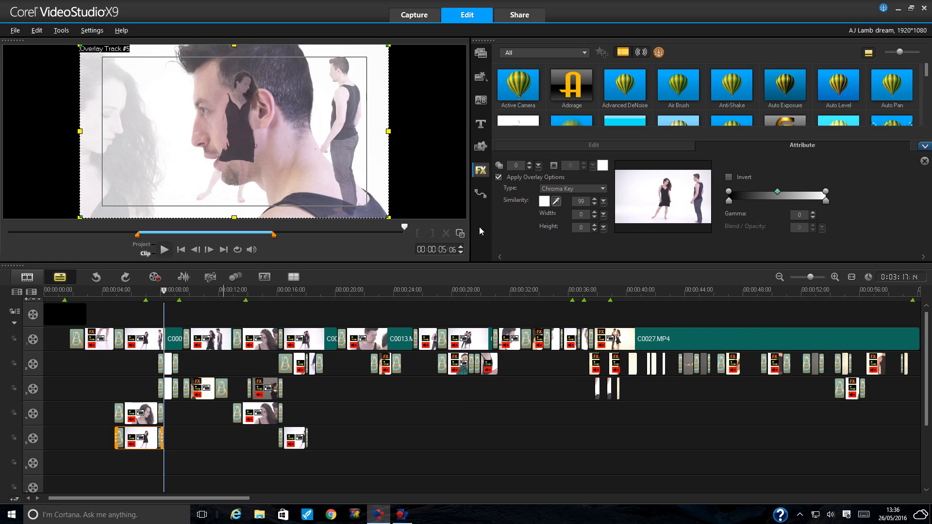
pyautogui.click(136, 291)
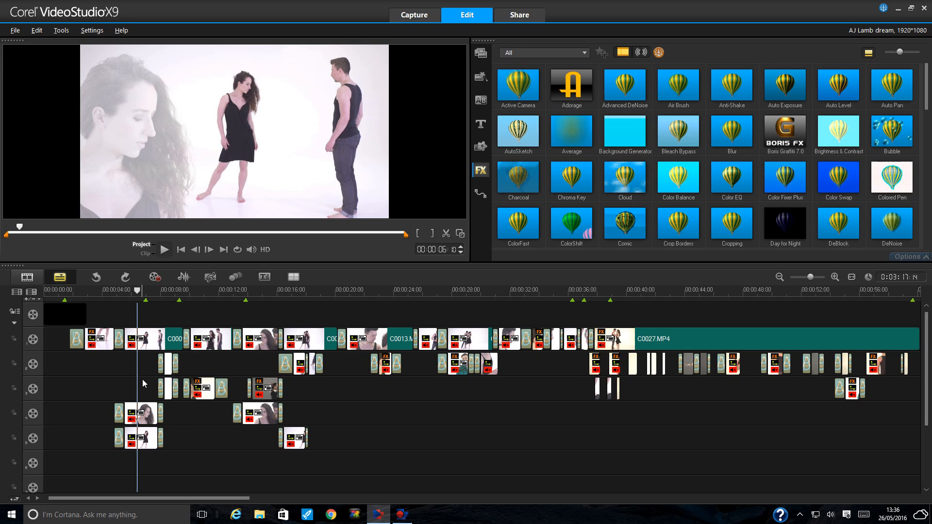
# - Select the earlier clip on overlay track 4 and preview it at about 6 seconds
pyautogui.click(257, 292)
pyautogui.click(265, 415)
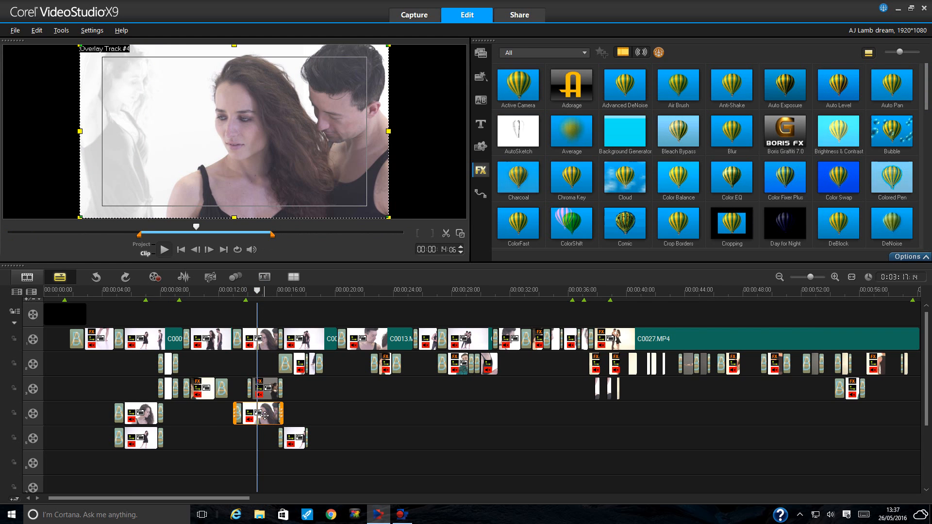
pyautogui.click(144, 415)
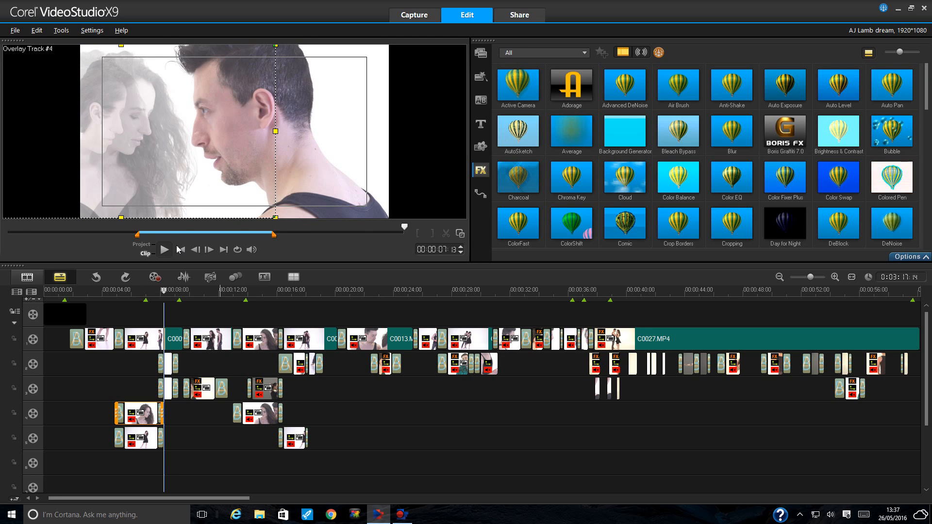
pyautogui.click(146, 290)
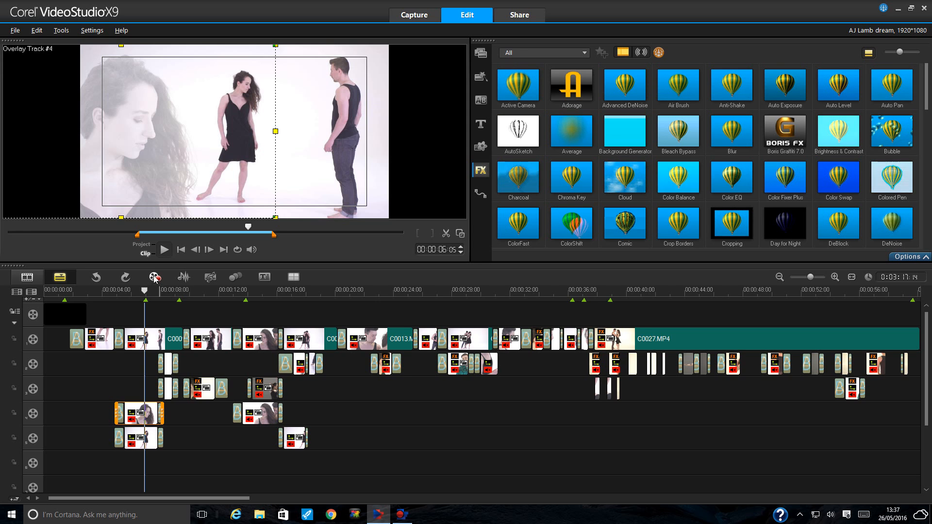
# - Preview the project at 10, 8 and 14 seconds, select the track-3 overlay, and show the Media library
pyautogui.click(142, 244)
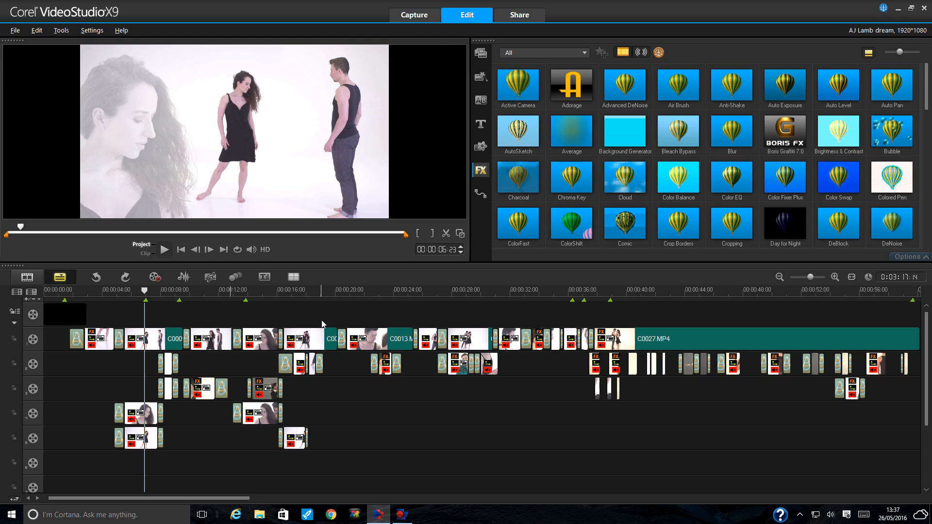
pyautogui.click(197, 291)
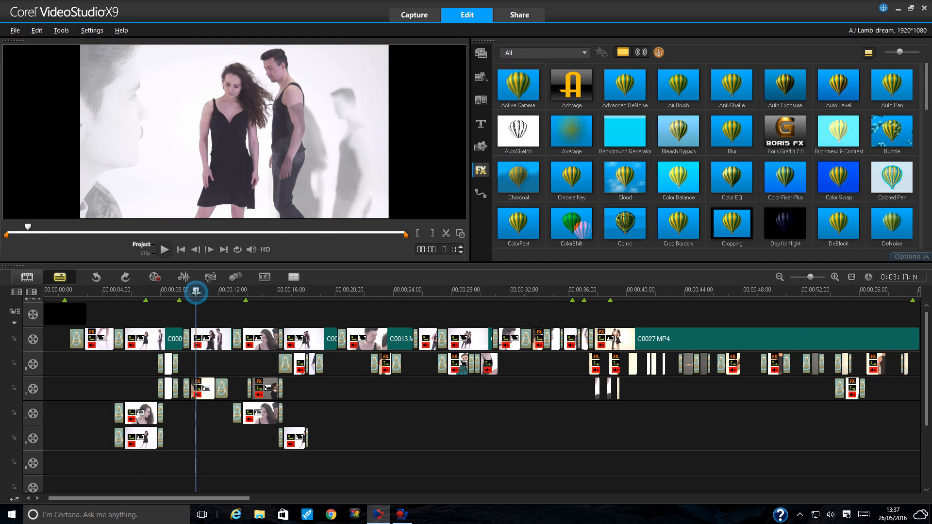
pyautogui.click(170, 294)
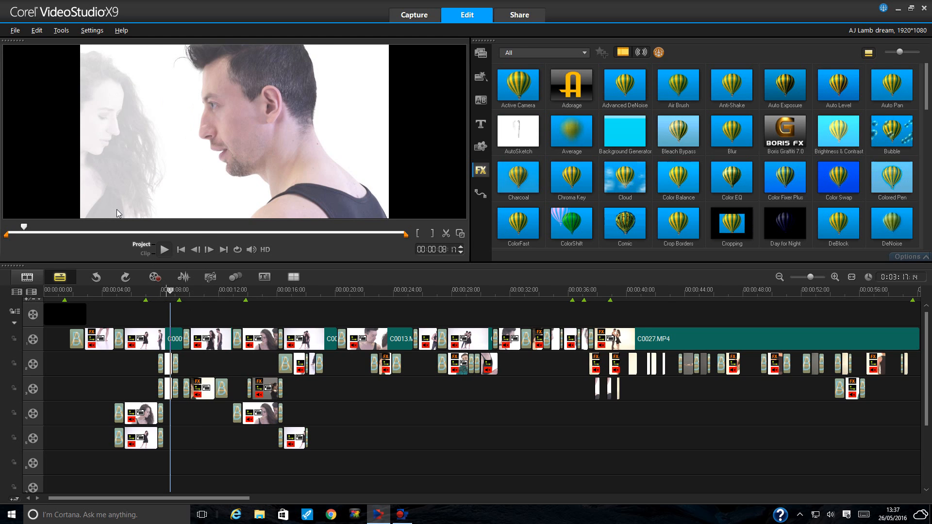
pyautogui.click(258, 292)
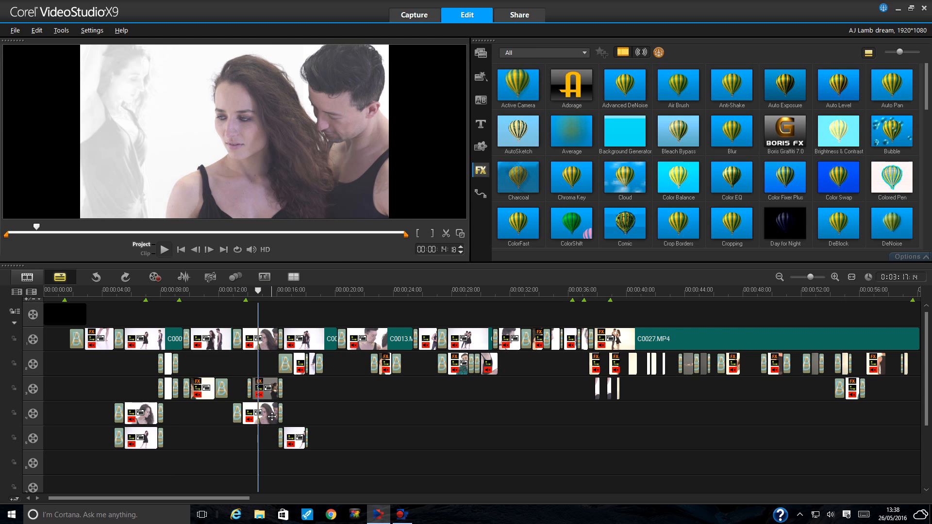
pyautogui.click(268, 390)
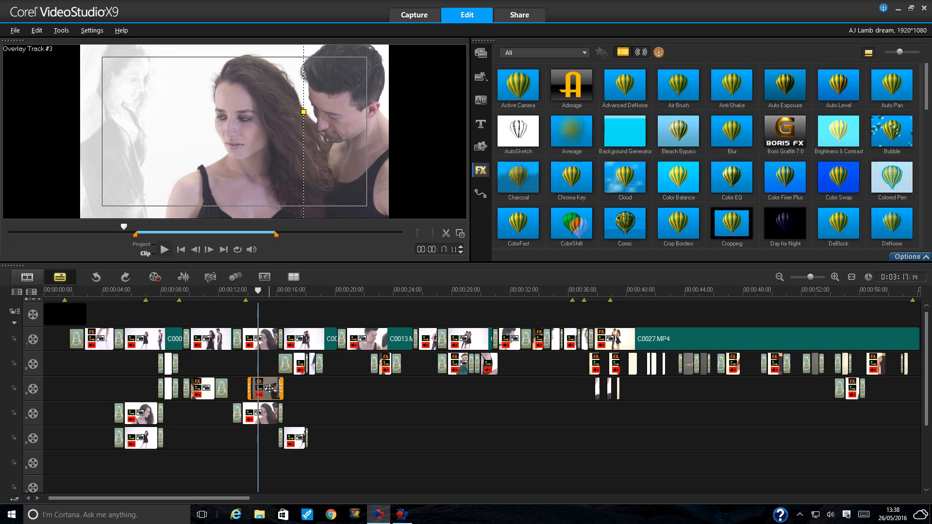
pyautogui.click(481, 53)
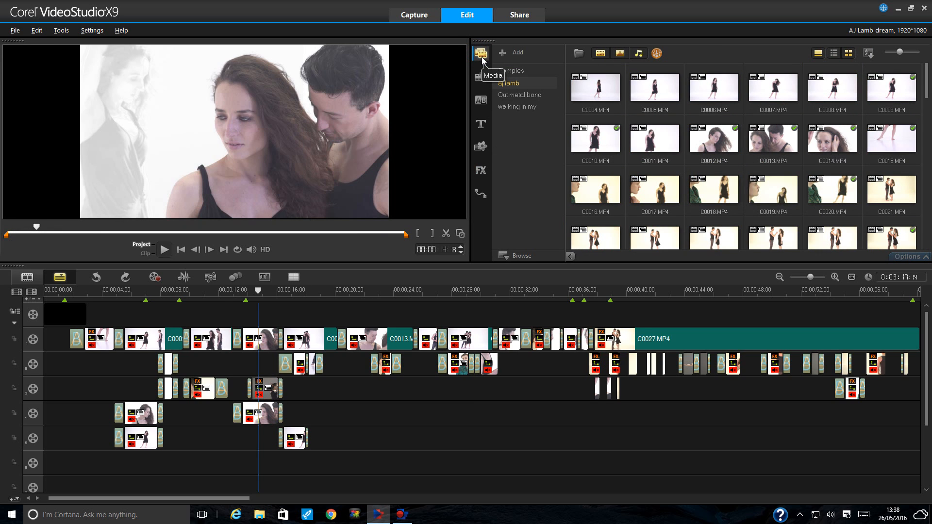
# - Play the project from about 13 seconds, then stop it
pyautogui.click(245, 291)
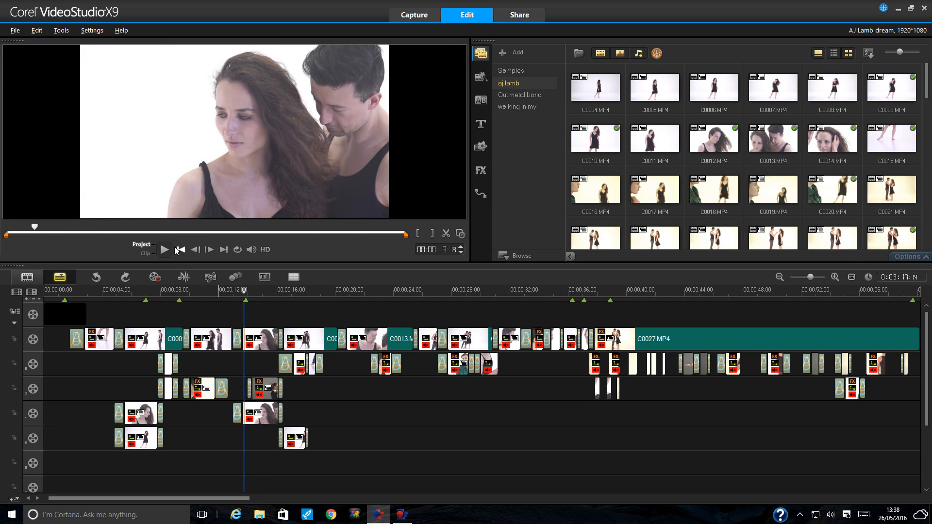
pyautogui.click(166, 249)
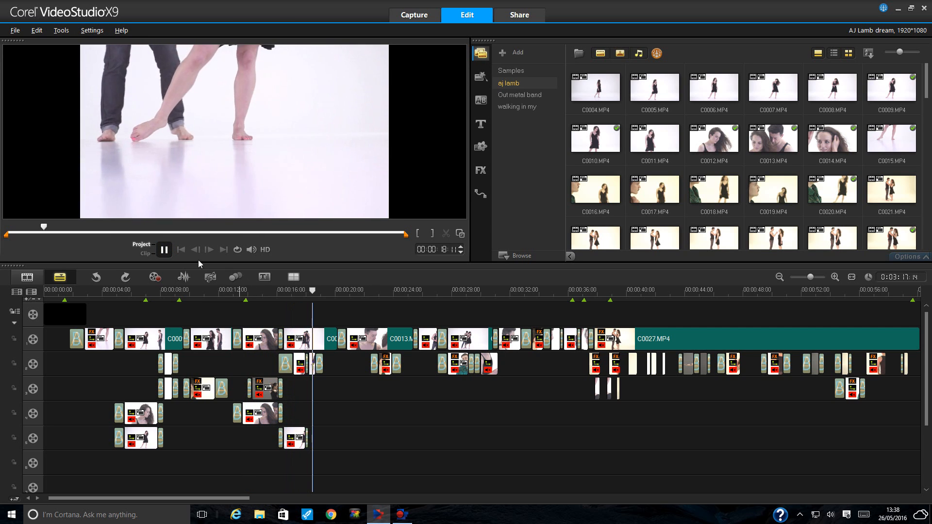
pyautogui.click(164, 249)
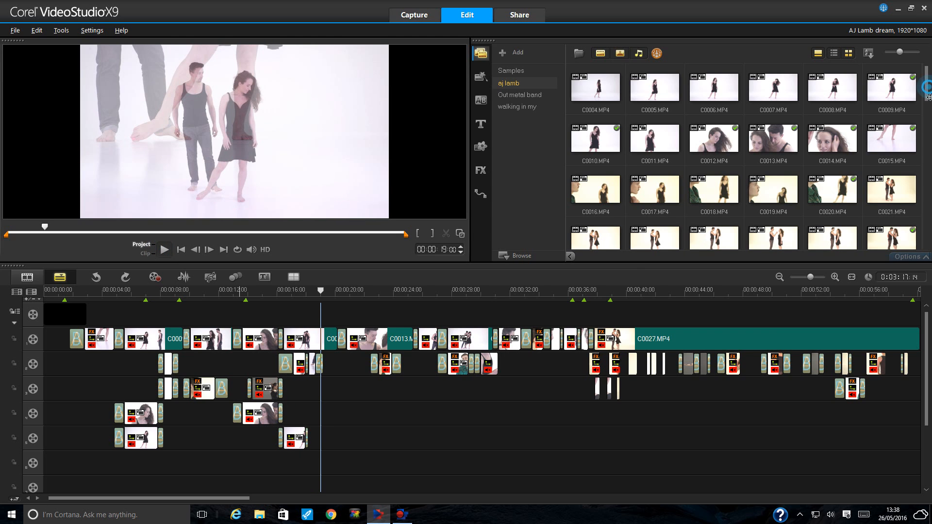
# - Preview library clip C0098.MP4, then return the timeline to about 15 seconds
pyautogui.moveTo(929, 98); pyautogui.dragTo(930, 240)
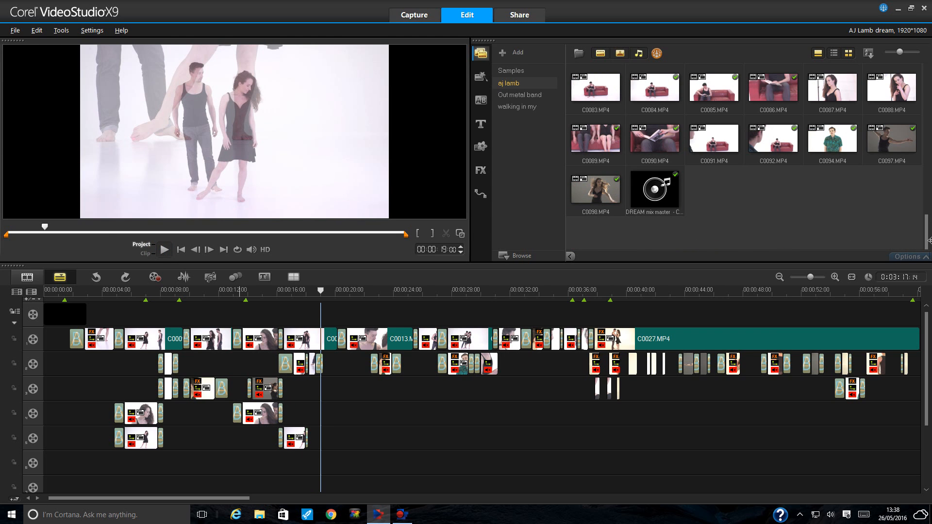
pyautogui.click(595, 204)
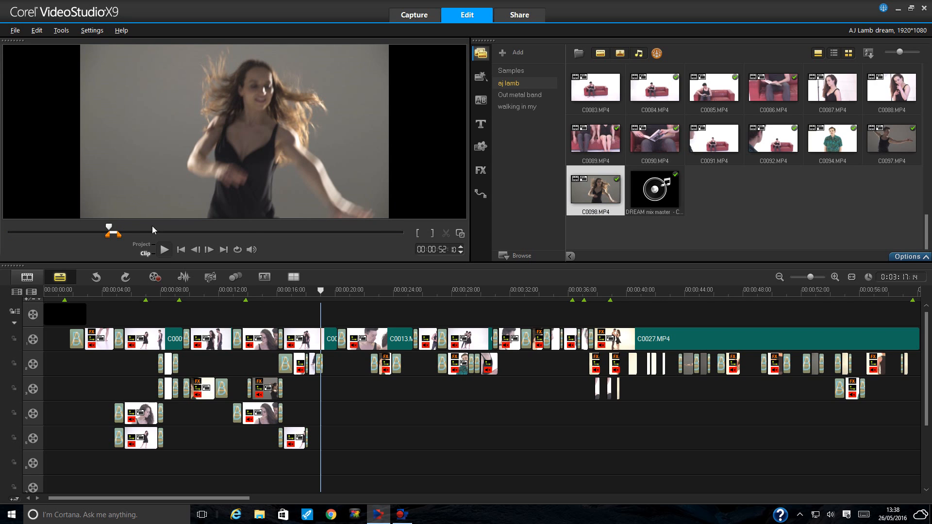
pyautogui.click(165, 250)
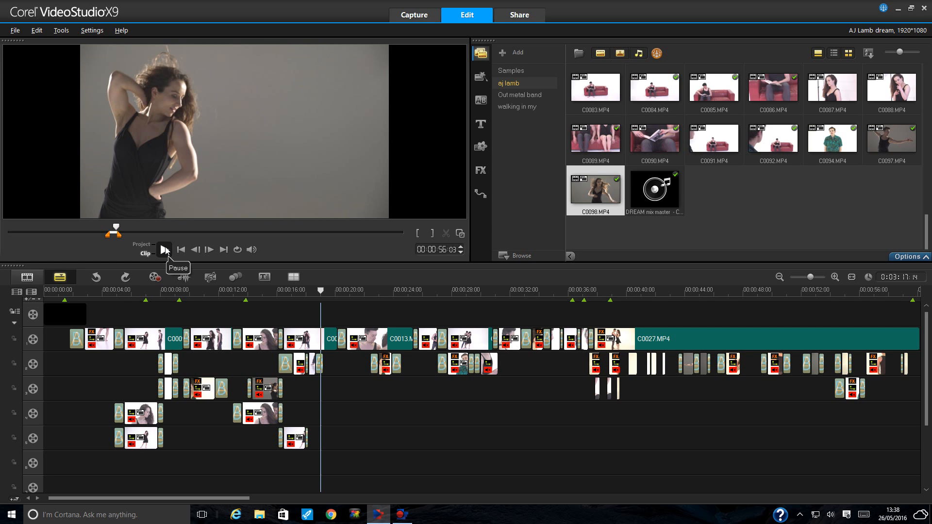
pyautogui.click(266, 291)
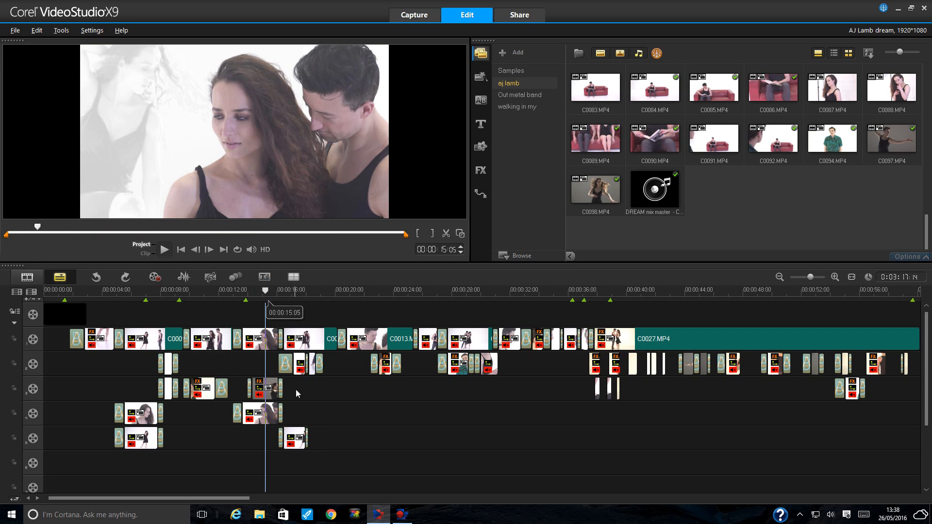
# - Set the transparency of the track-3 overlay clip to 0 in its mask and overlay settings
pyautogui.click(270, 388)
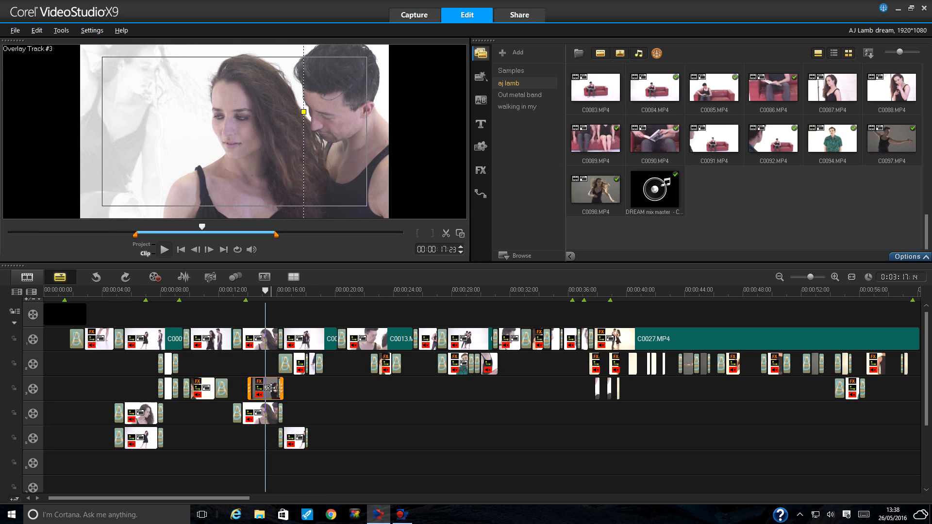
pyautogui.click(919, 257)
pyautogui.click(580, 145)
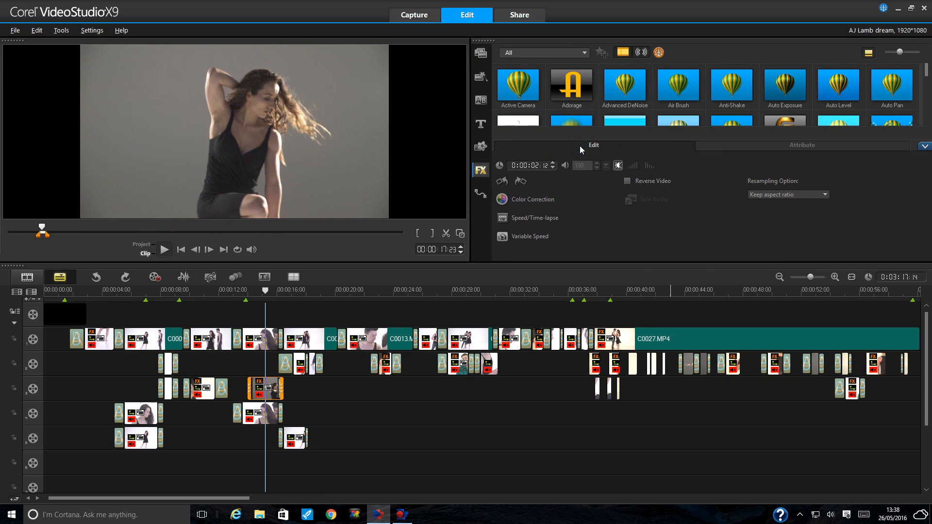
pyautogui.click(778, 152)
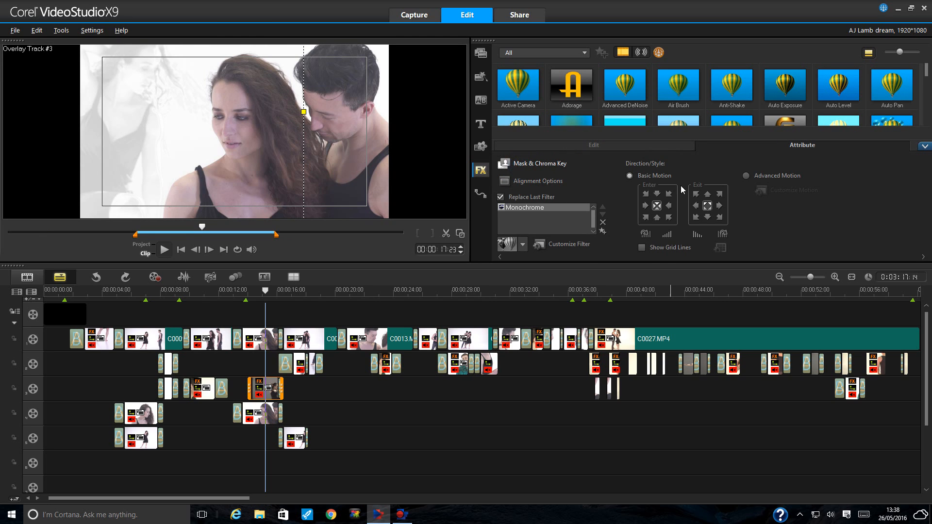
pyautogui.scroll(-1, 645, 194)
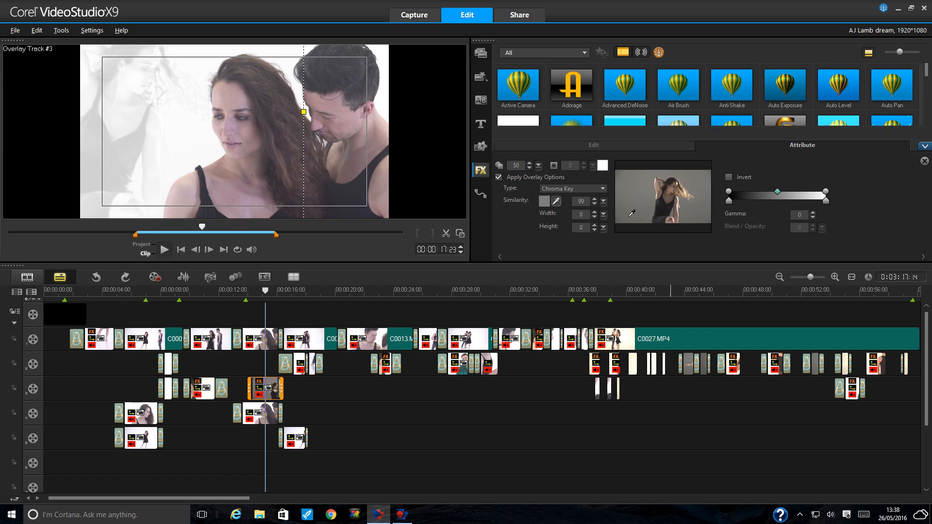
pyautogui.doubleClick(513, 168)
pyautogui.write('0')
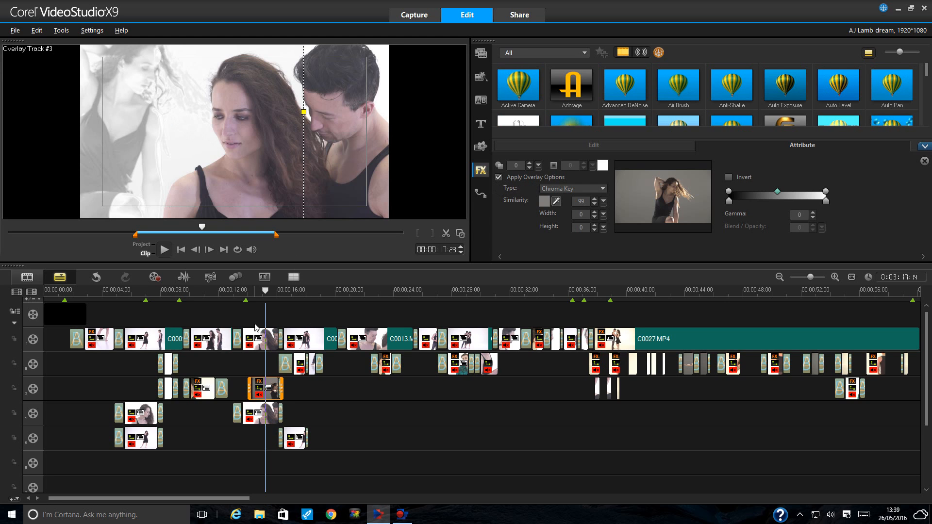
# - Play from about 13 seconds to check the transparency change, then undo it
pyautogui.click(237, 291)
pyautogui.click(165, 249)
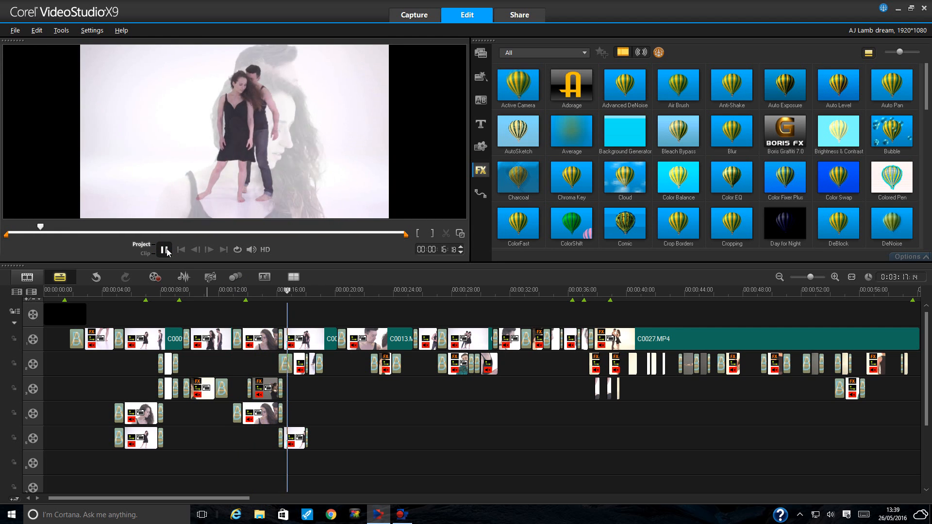
pyautogui.click(165, 249)
pyautogui.click(261, 295)
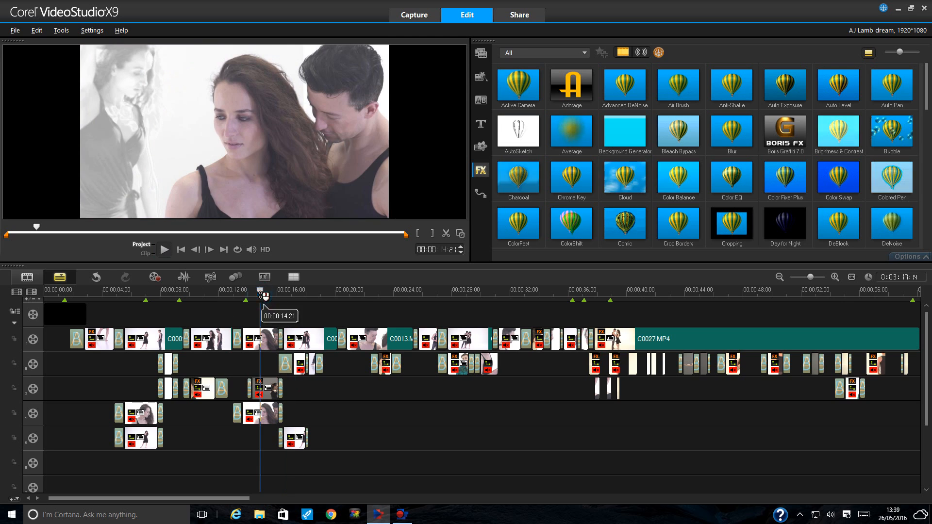
pyautogui.click(270, 395)
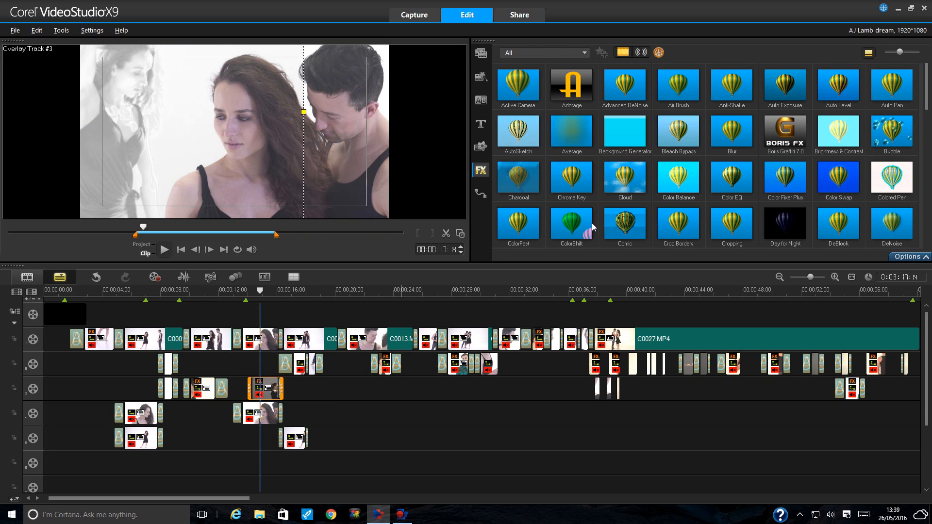
pyautogui.click(908, 257)
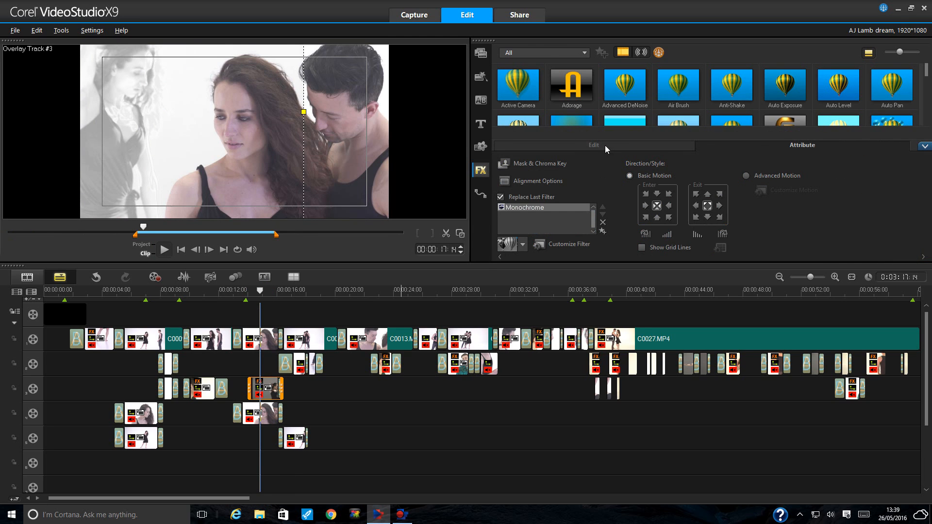
pyautogui.click(605, 145)
pyautogui.click(758, 145)
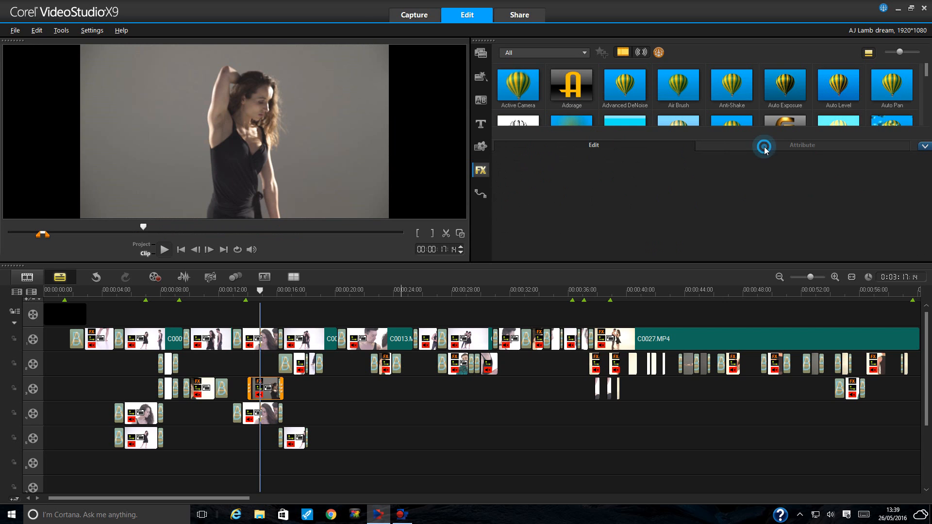
pyautogui.click(98, 280)
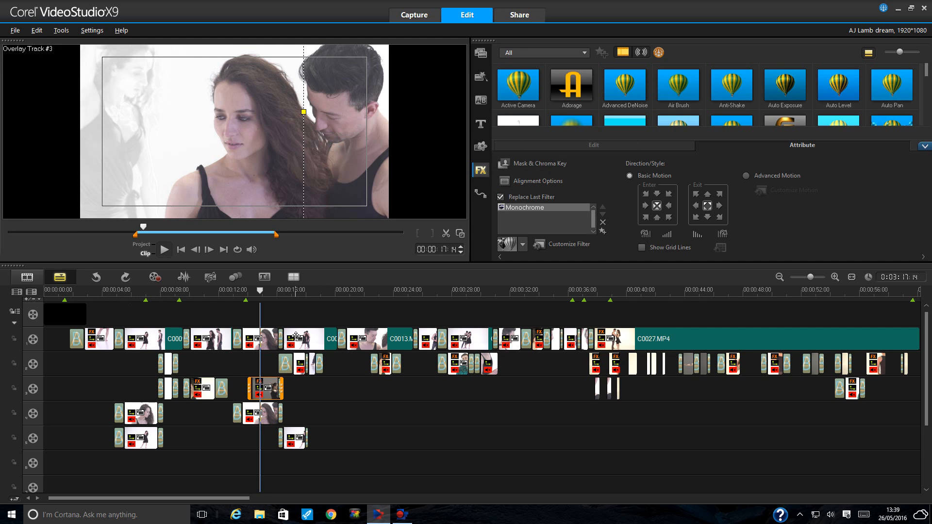
# - Move to 15 seconds, then select clip C0013 on overlay track 1 at 20 seconds
pyautogui.click(264, 290)
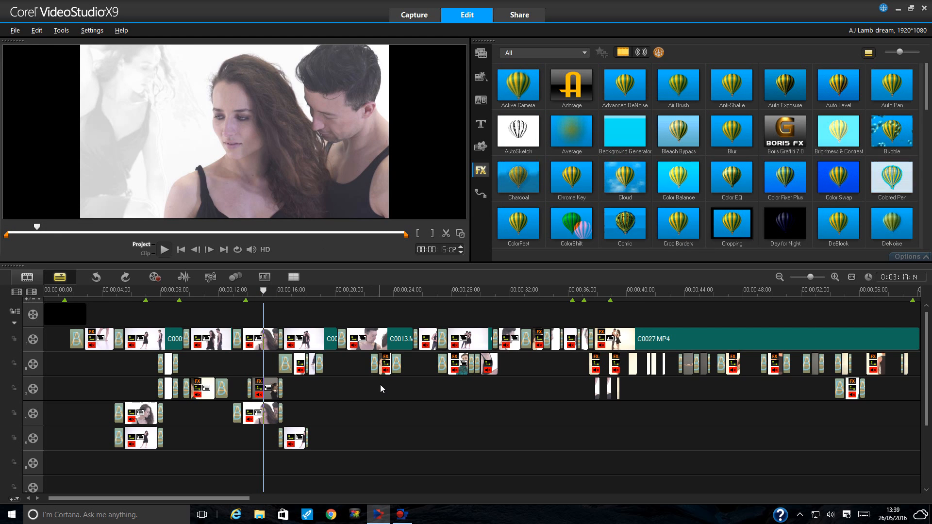
pyautogui.click(253, 415)
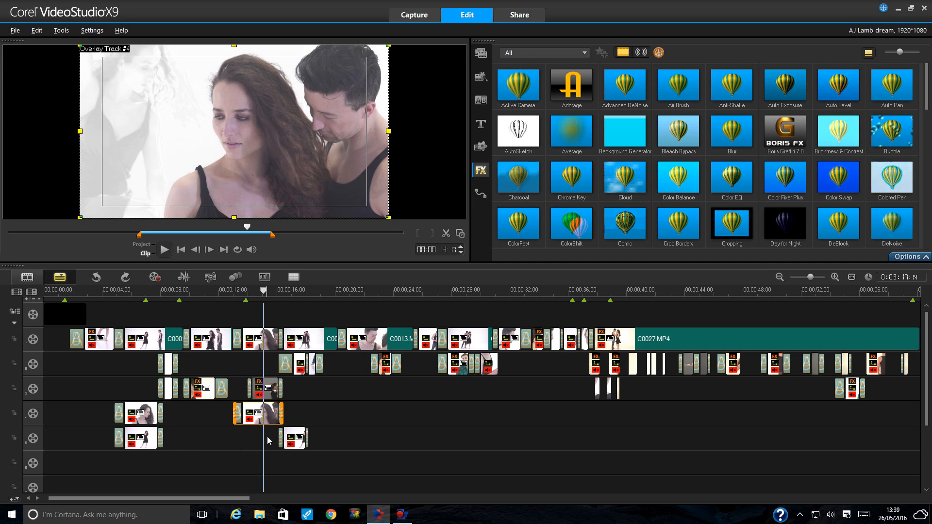
pyautogui.click(365, 290)
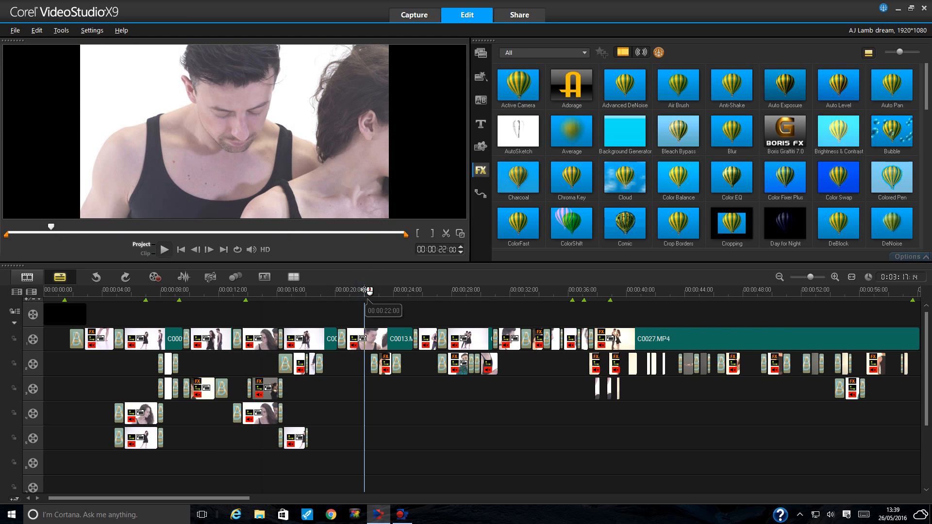
pyautogui.click(374, 339)
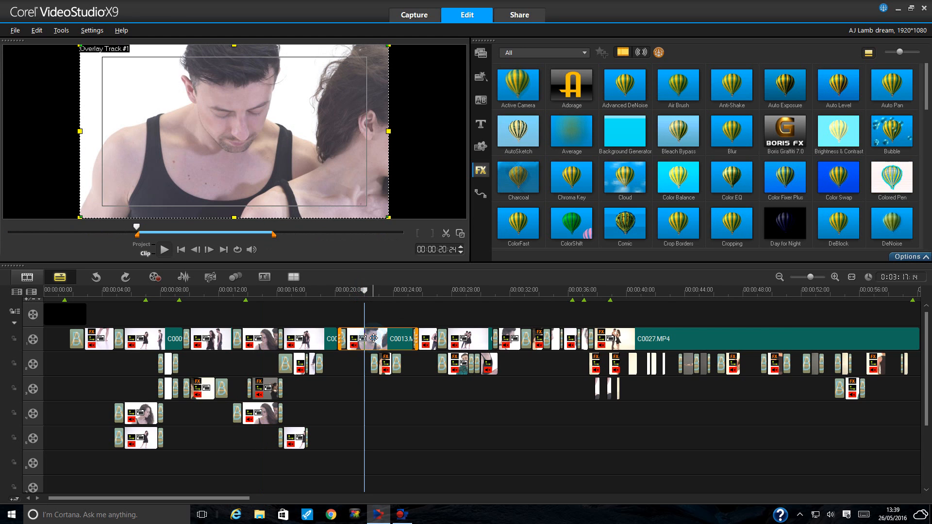
# - Try different gamma values on C0013 in Color Correction, briefly -15, and reset gamma to 0
pyautogui.click(916, 257)
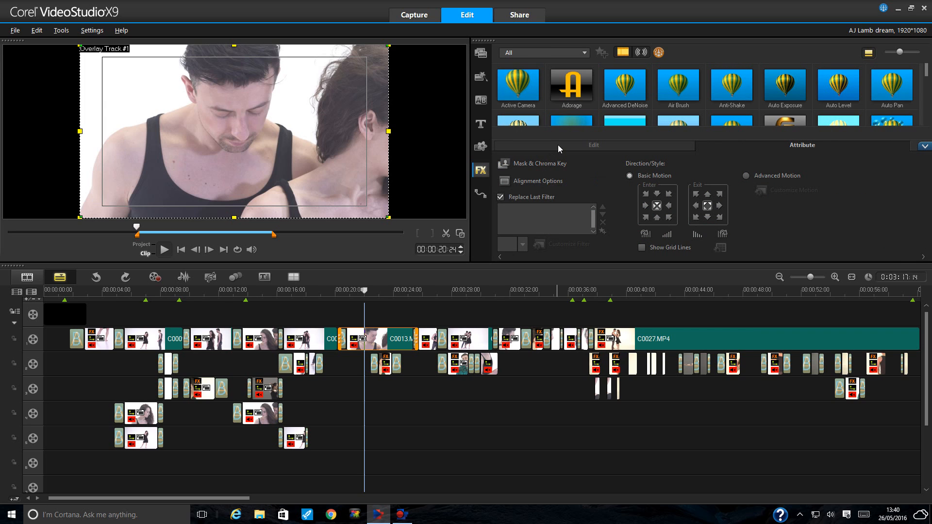
pyautogui.click(558, 145)
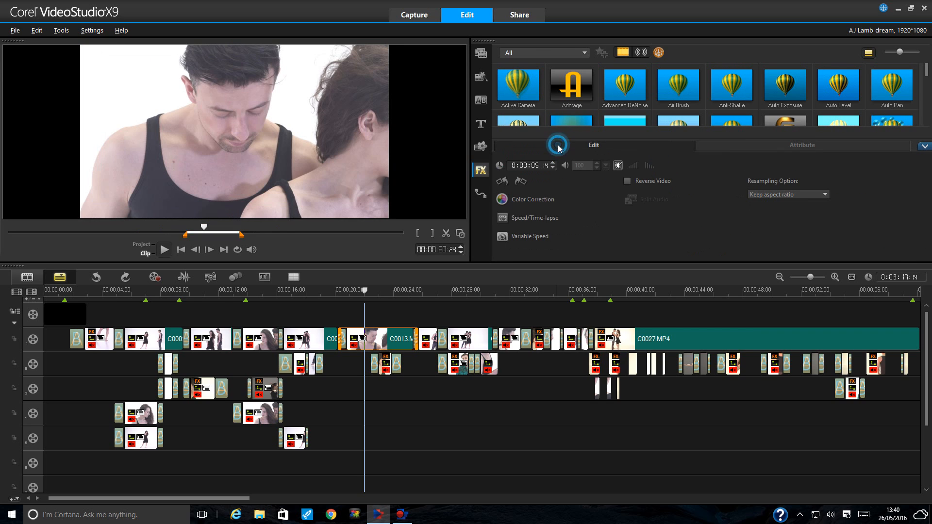
pyautogui.click(533, 200)
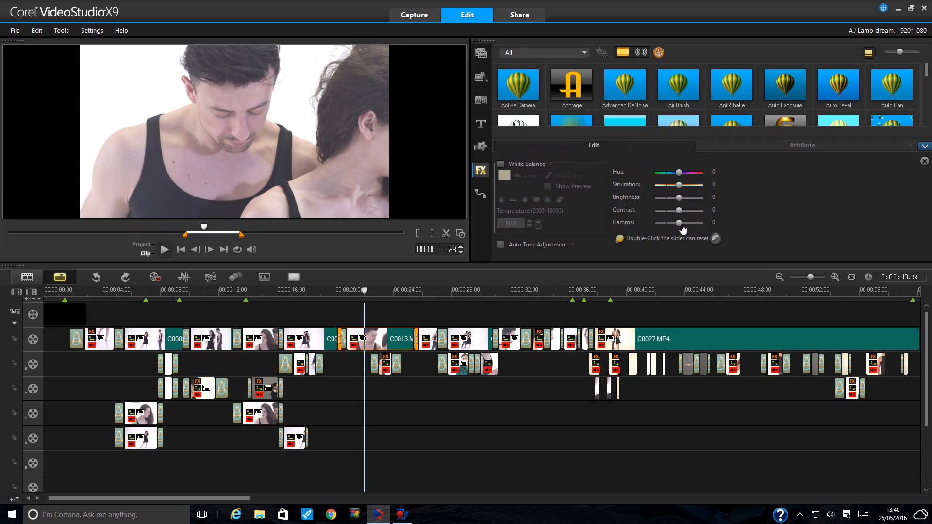
pyautogui.moveTo(679, 227); pyautogui.dragTo(676, 226)
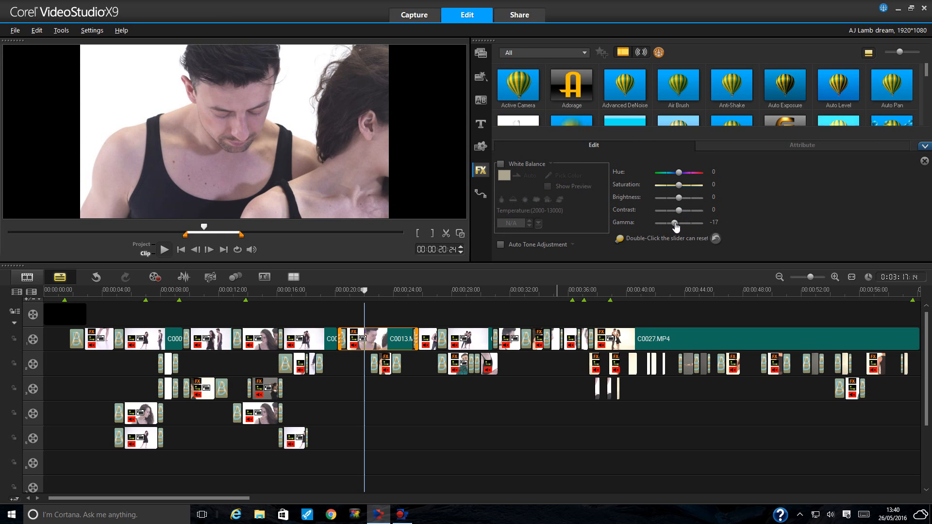
pyautogui.moveTo(680, 223); pyautogui.dragTo(681, 224)
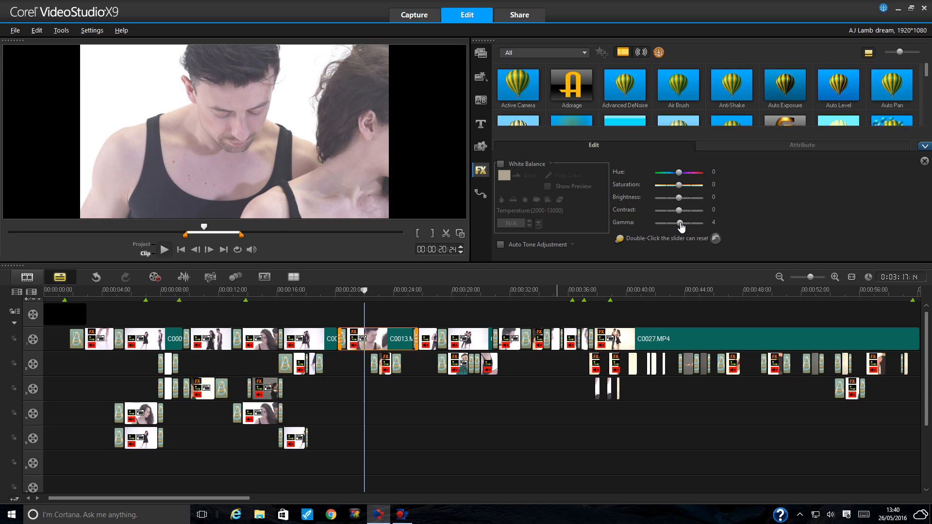
pyautogui.moveTo(681, 226); pyautogui.dragTo(677, 227)
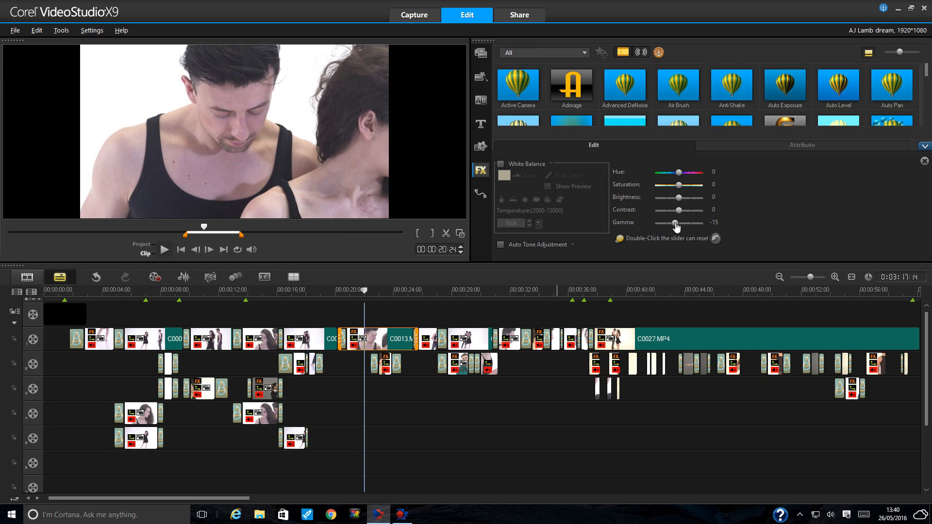
pyautogui.moveTo(675, 224); pyautogui.dragTo(679, 224)
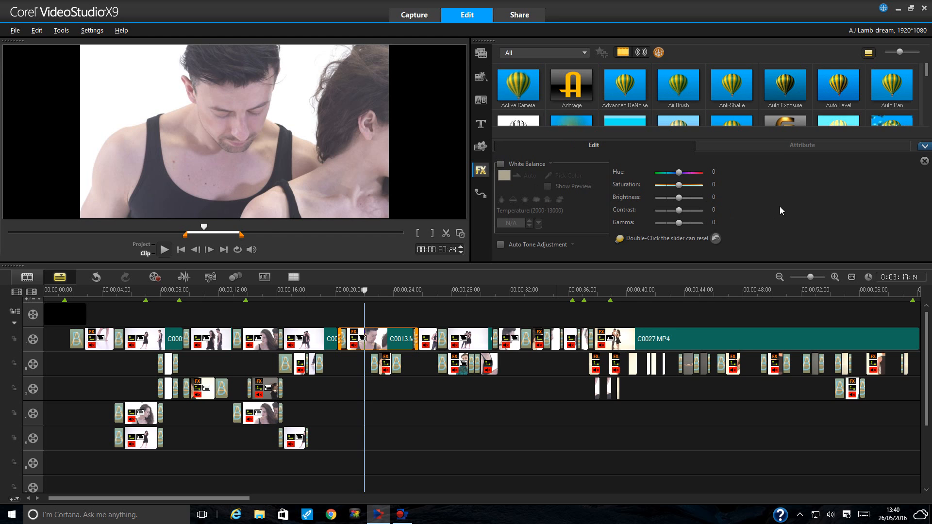
pyautogui.click(782, 145)
# - Drag the Tint filter from the FX library onto C0013 on overlay track 1 and view its filter list
pyautogui.click(926, 146)
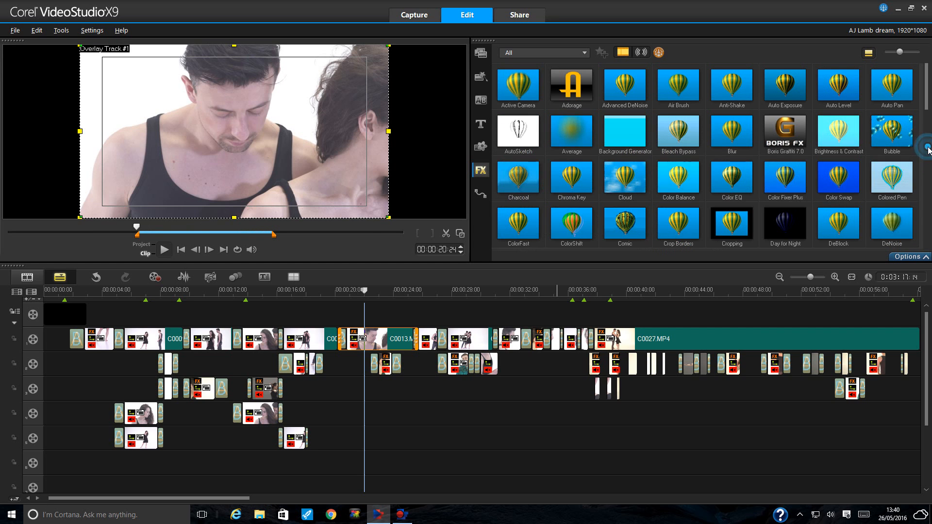
pyautogui.scroll(-2, 879, 180)
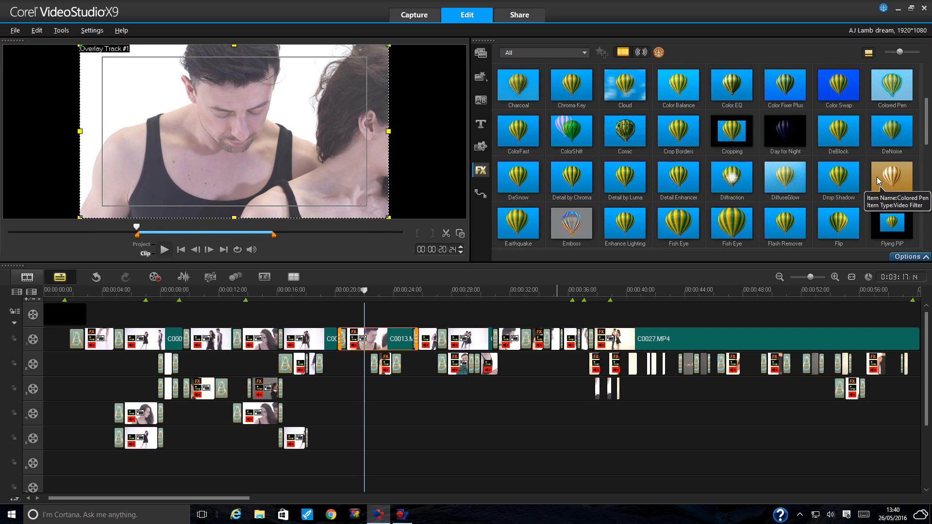
pyautogui.scroll(-4, 878, 181)
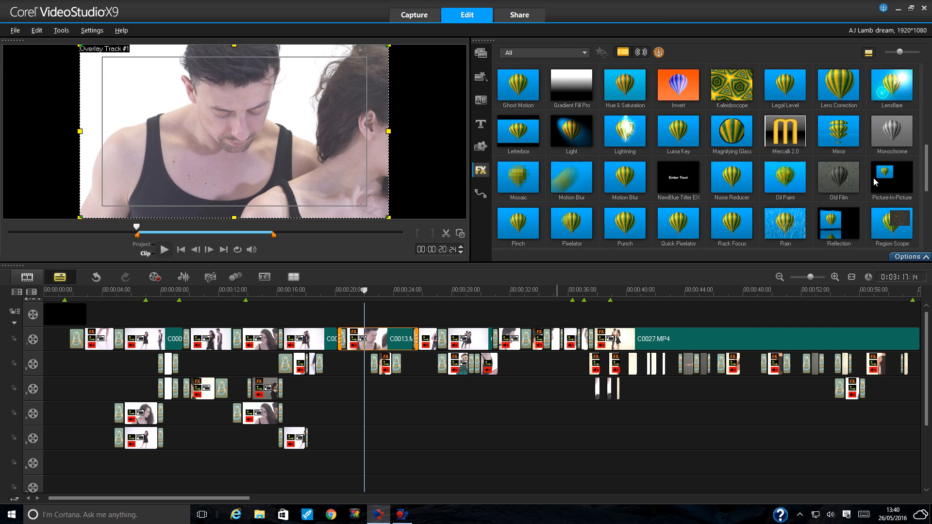
pyautogui.scroll(-4, 873, 177)
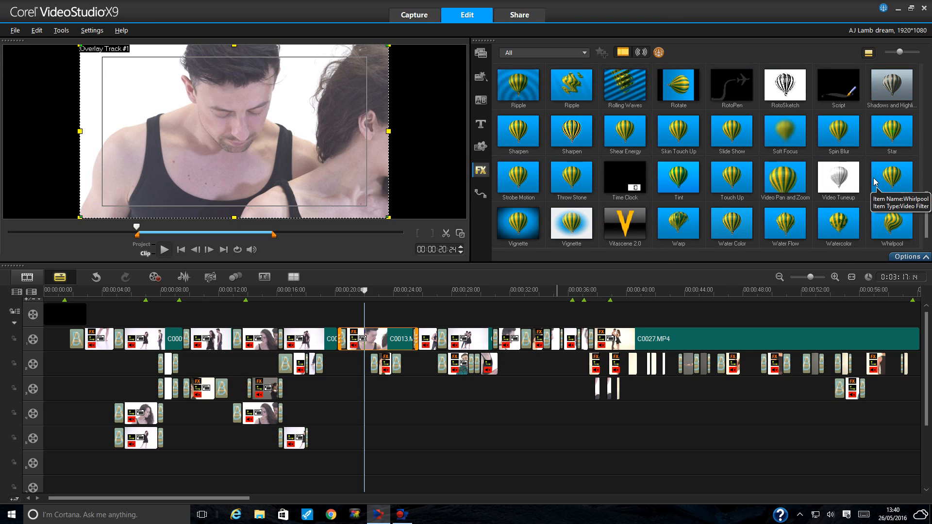
pyautogui.scroll(1, 875, 182)
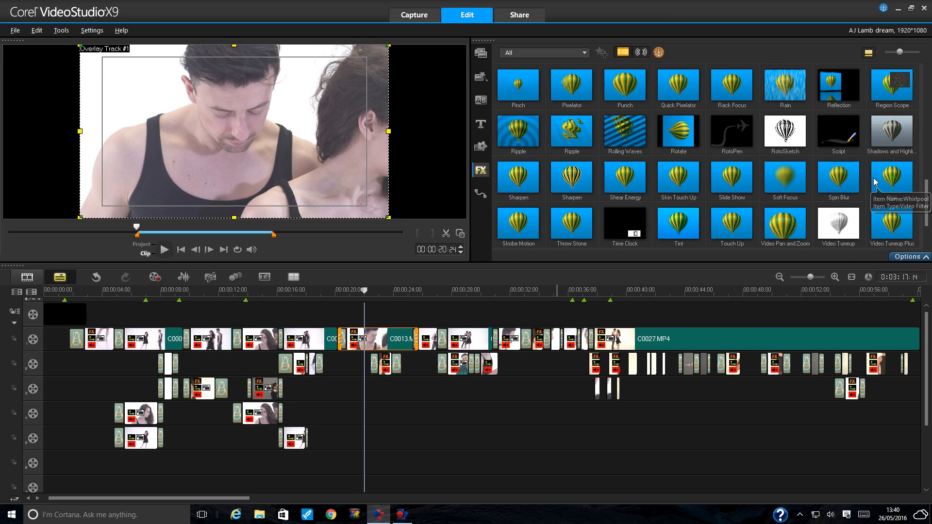
pyautogui.scroll(-2, 873, 177)
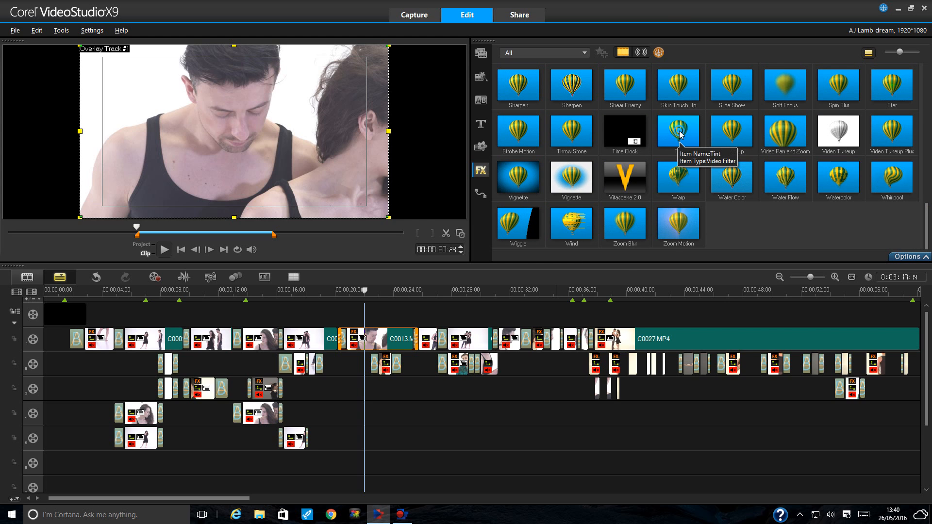
pyautogui.moveTo(680, 143); pyautogui.dragTo(366, 349)
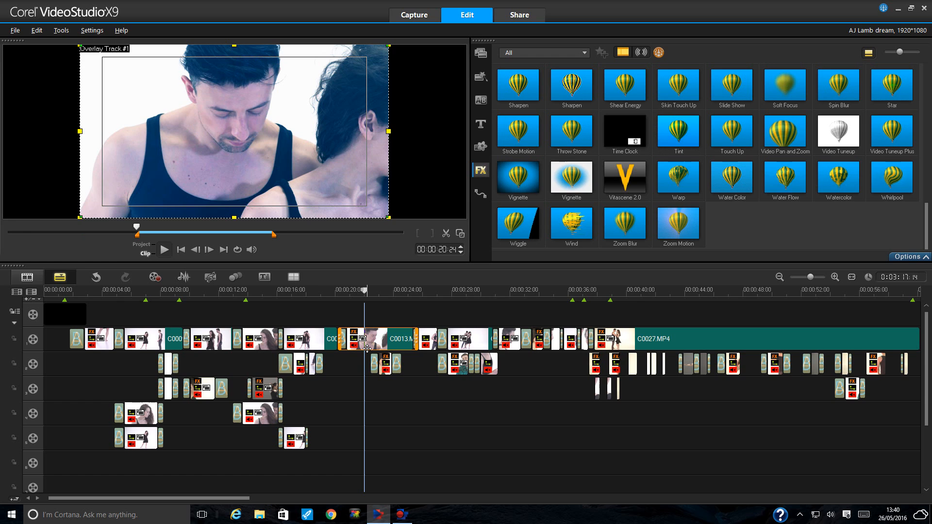
pyautogui.click(911, 257)
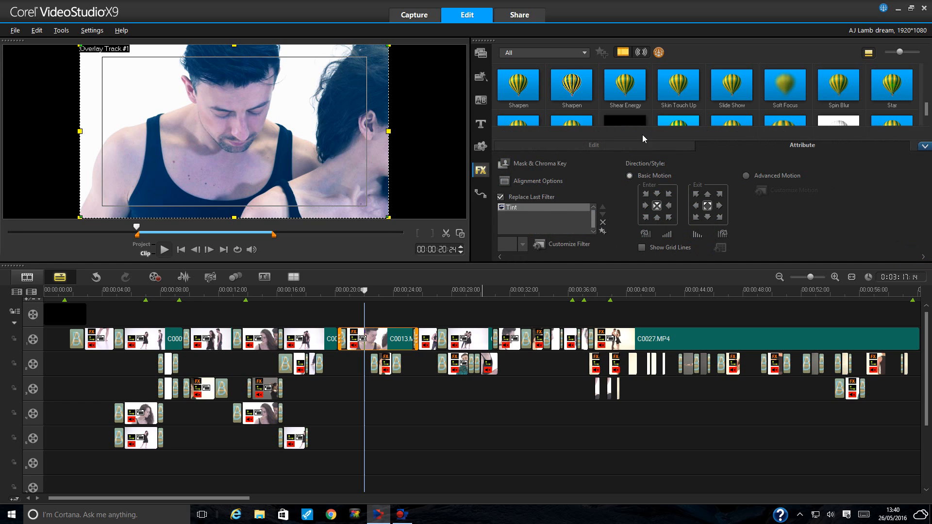
pyautogui.click(710, 162)
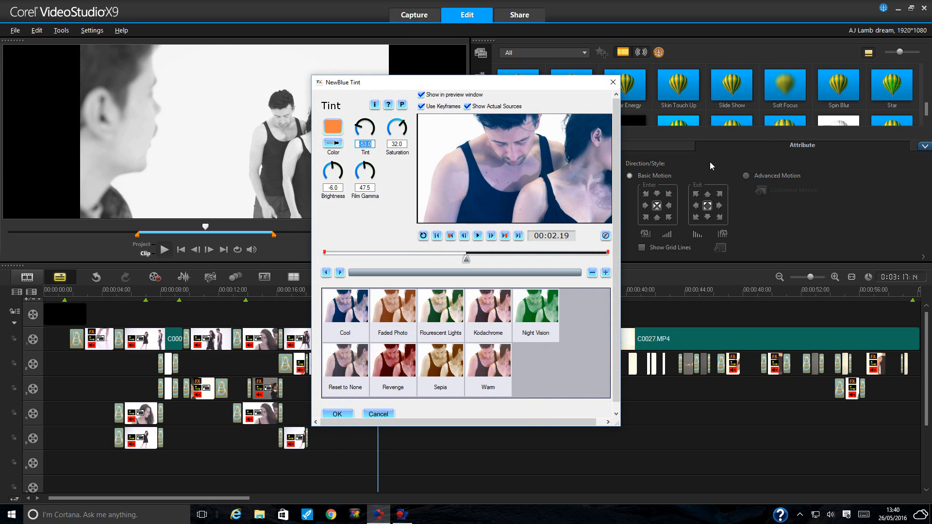
pyautogui.click(451, 237)
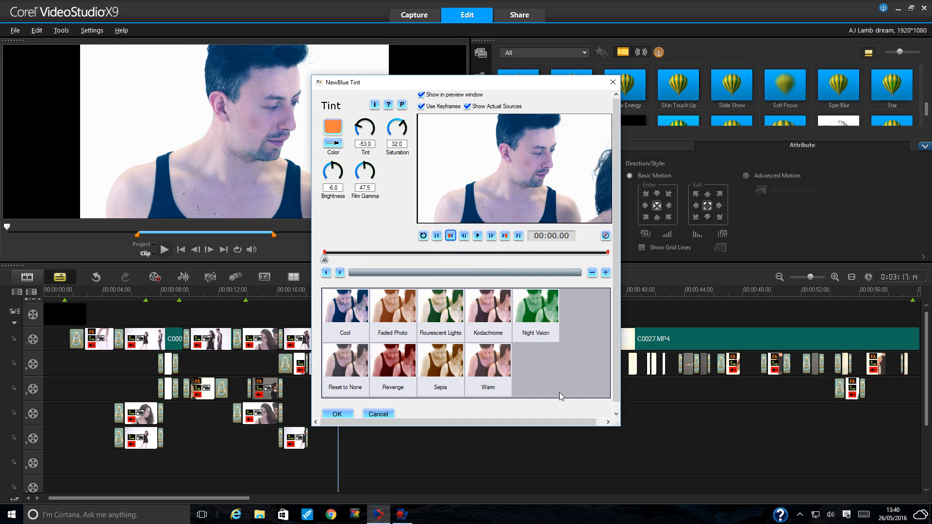
pyautogui.click(401, 368)
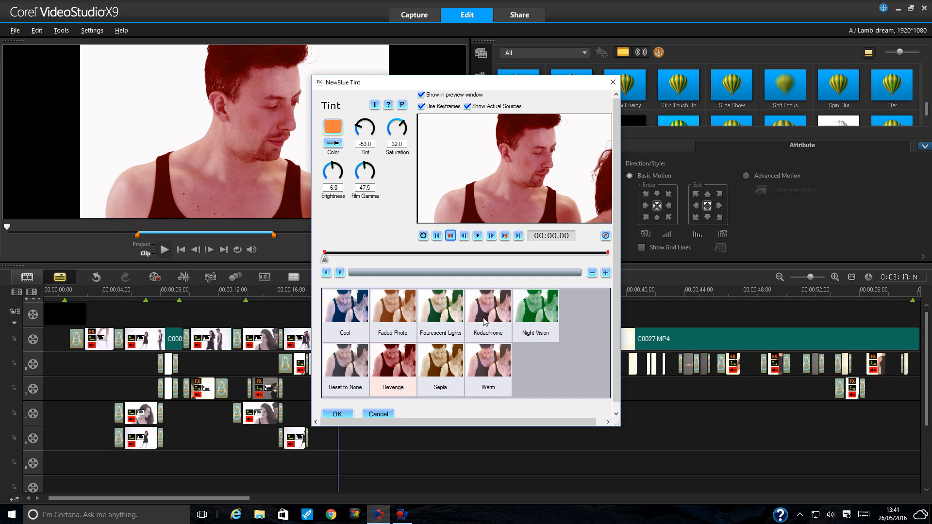
pyautogui.click(484, 318)
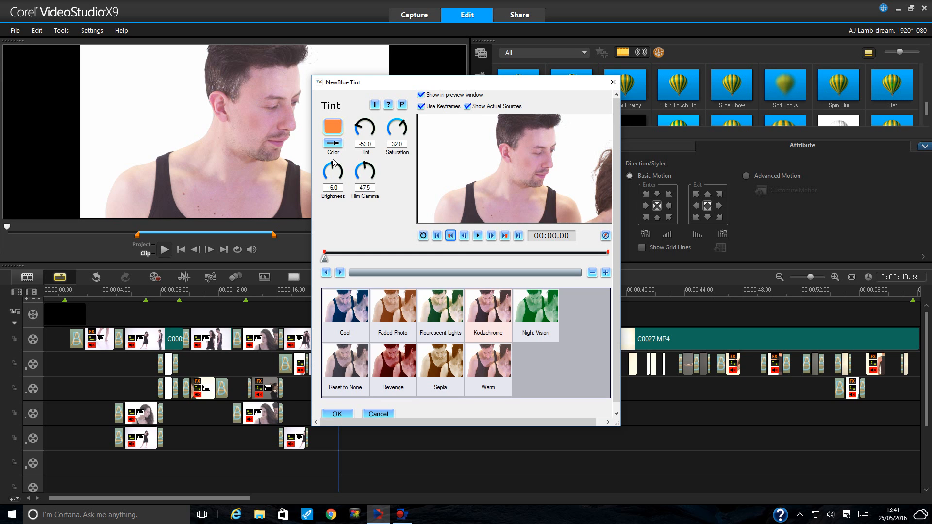
pyautogui.click(483, 365)
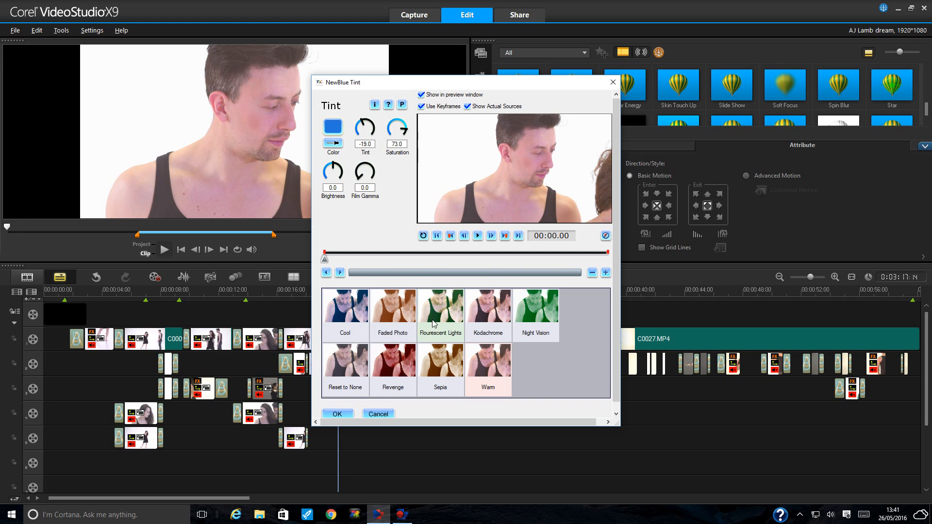
pyautogui.click(366, 417)
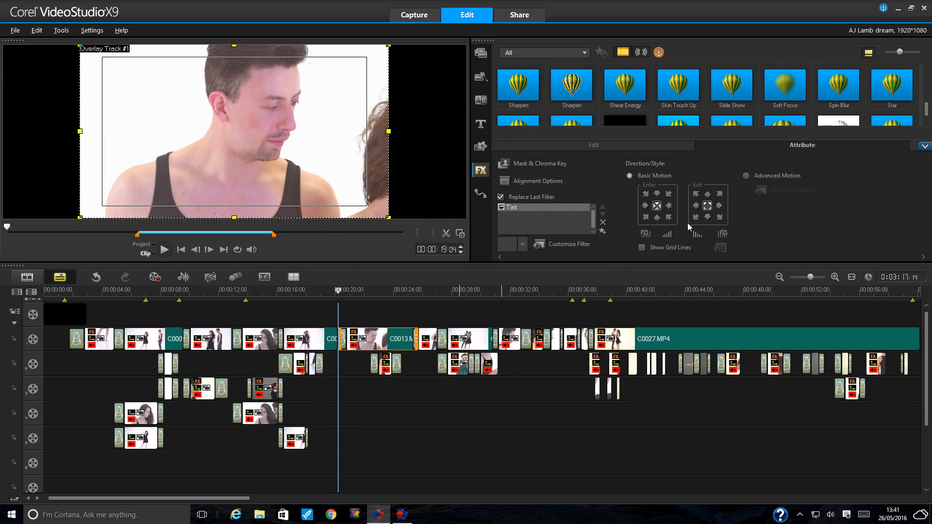
# - Delete Tint from C0013's filter list and move the playhead to 00:00:22:00
pyautogui.click(602, 222)
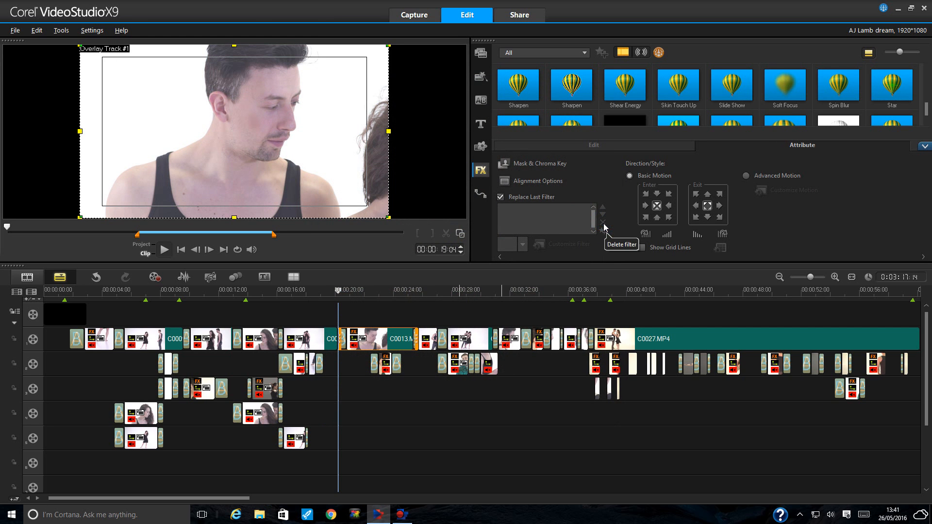
pyautogui.click(365, 292)
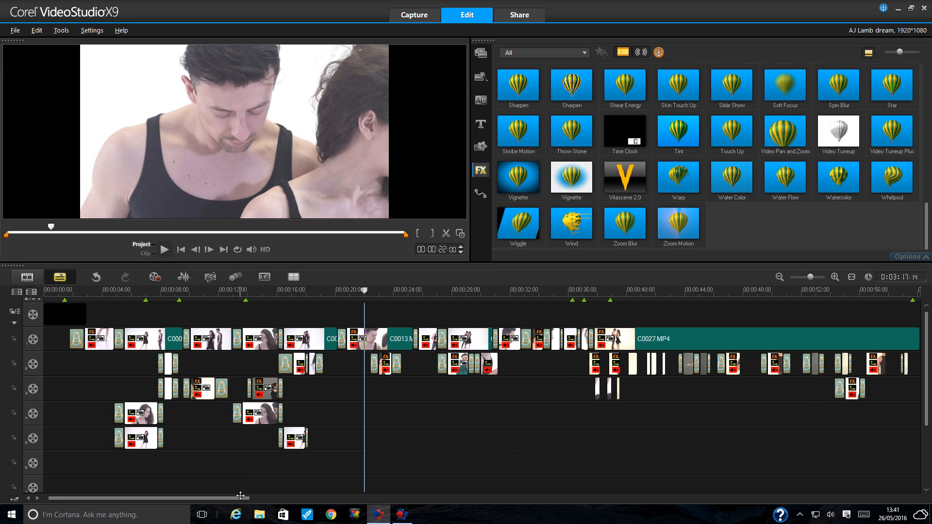
pyautogui.moveTo(241, 498)
pyautogui.mouseDown()
pyautogui.moveTo(272, 498)
pyautogui.moveTo(228, 498)
pyautogui.mouseUp()
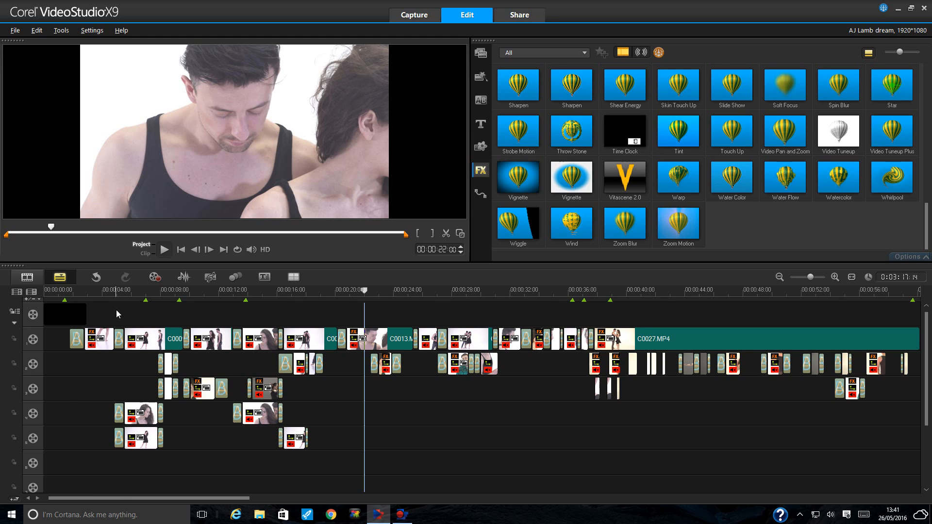
pyautogui.click(73, 296)
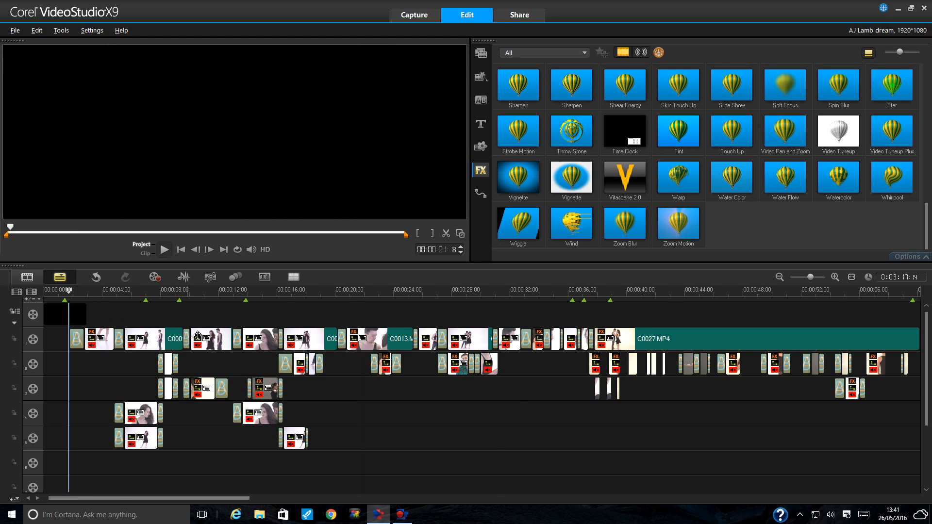
pyautogui.click(497, 296)
pyautogui.click(388, 291)
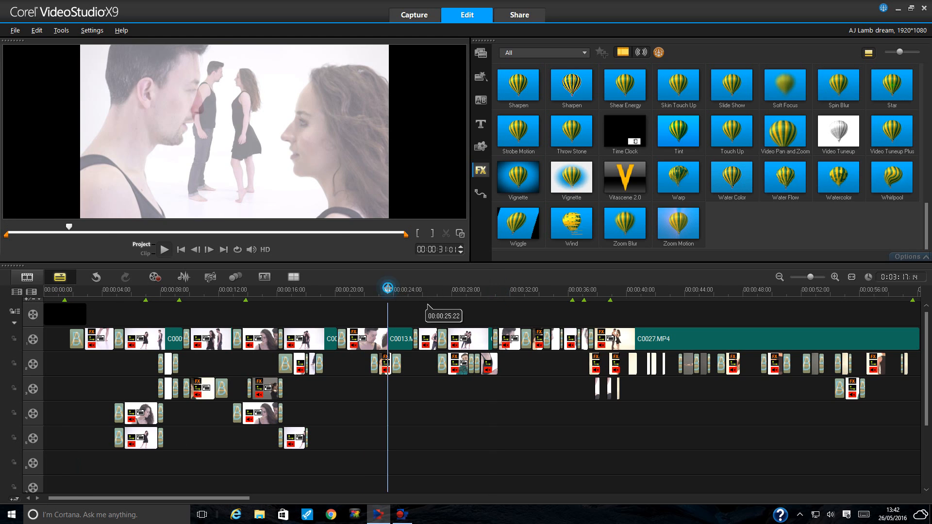
pyautogui.click(296, 291)
pyautogui.click(584, 291)
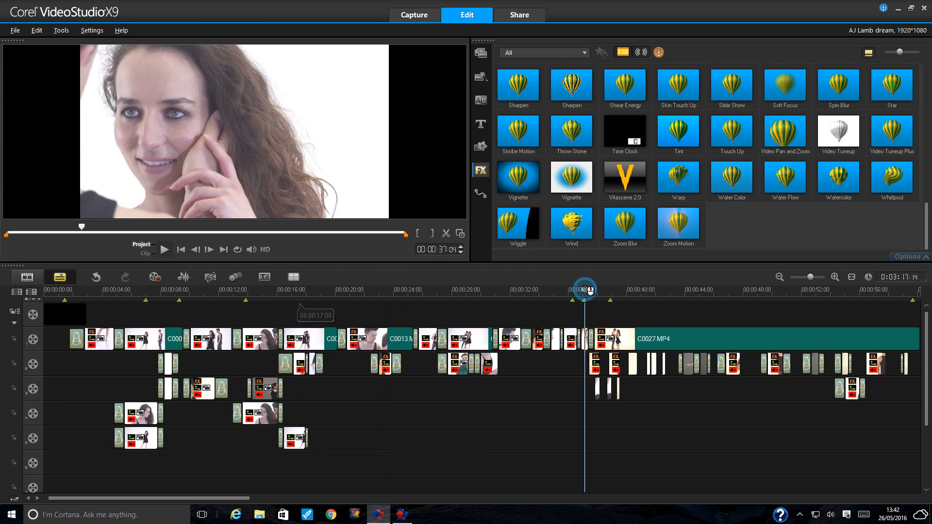
pyautogui.moveTo(240, 498); pyautogui.dragTo(287, 496)
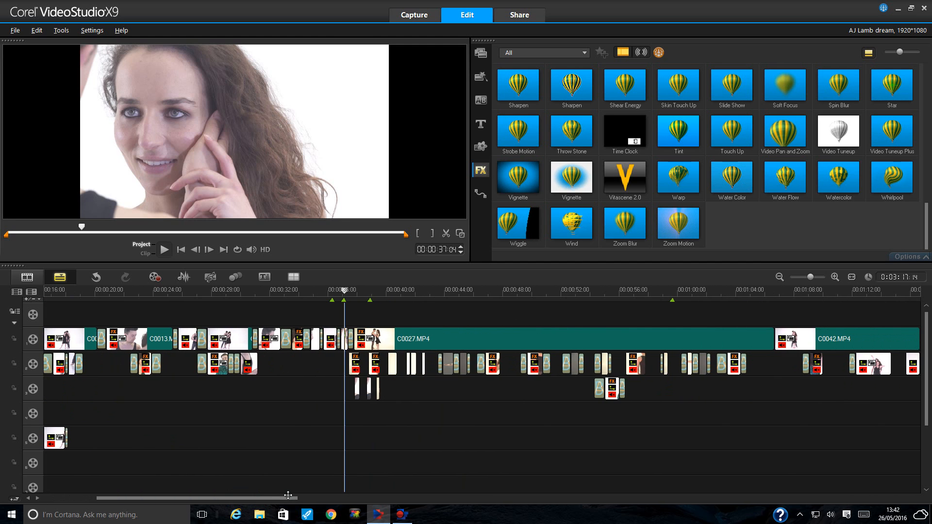
pyautogui.click(394, 291)
pyautogui.click(407, 291)
pyautogui.moveTo(407, 290)
pyautogui.mouseDown()
pyautogui.moveTo(423, 291)
pyautogui.moveTo(415, 294)
pyautogui.mouseUp()
pyautogui.click(429, 290)
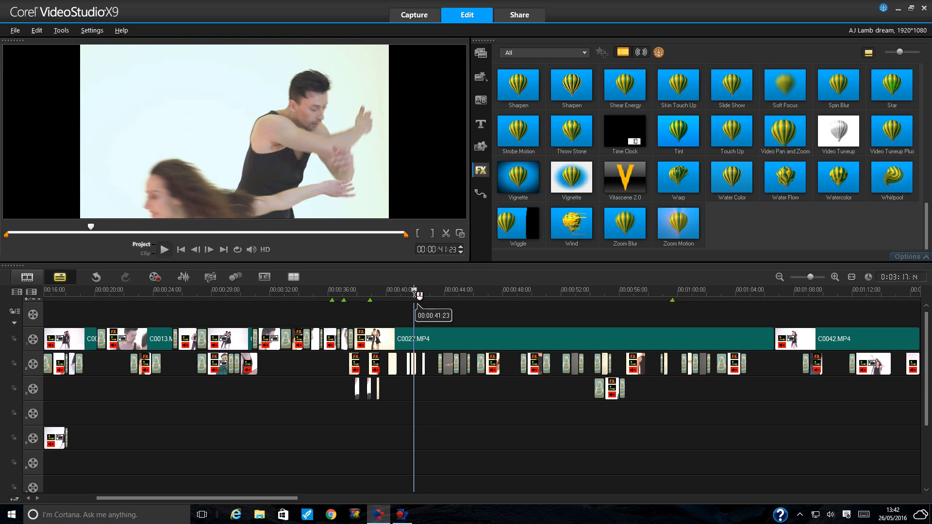
pyautogui.click(423, 292)
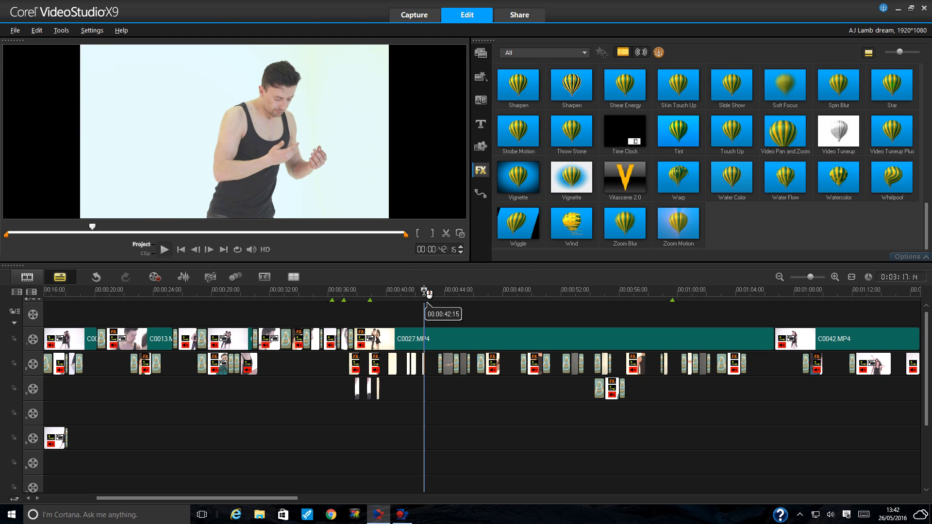
pyautogui.click(349, 291)
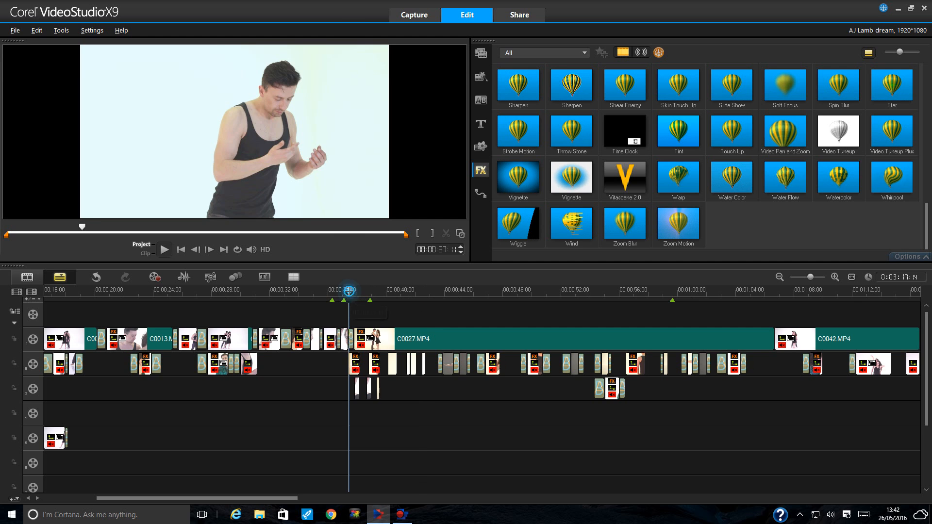
pyautogui.press('space')
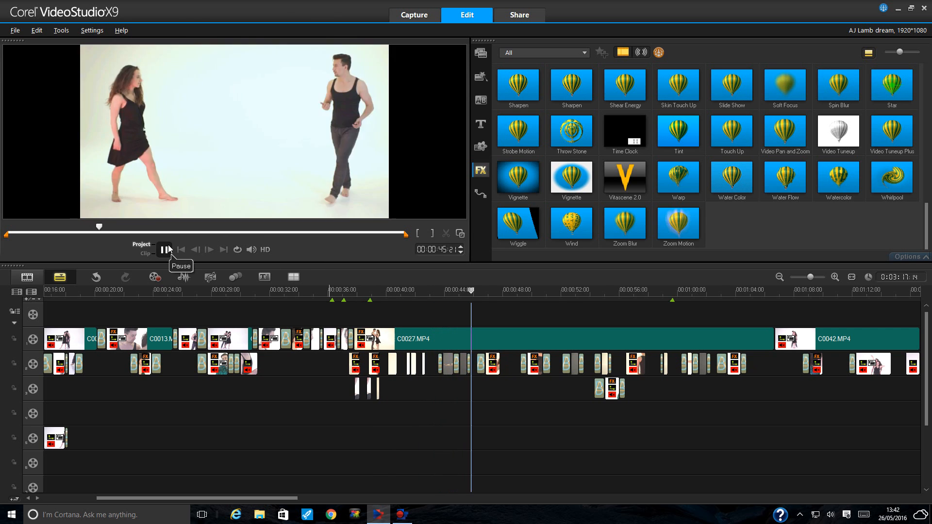
pyautogui.click(168, 246)
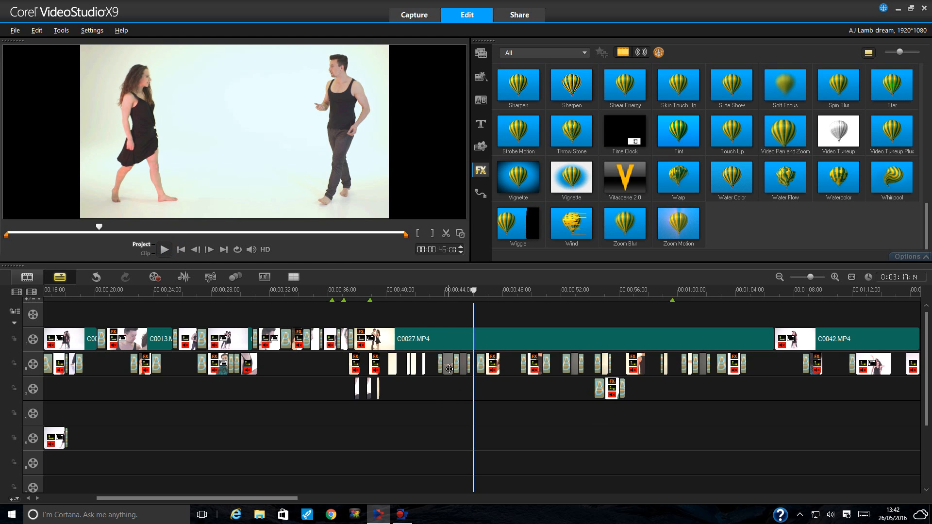
pyautogui.click(447, 291)
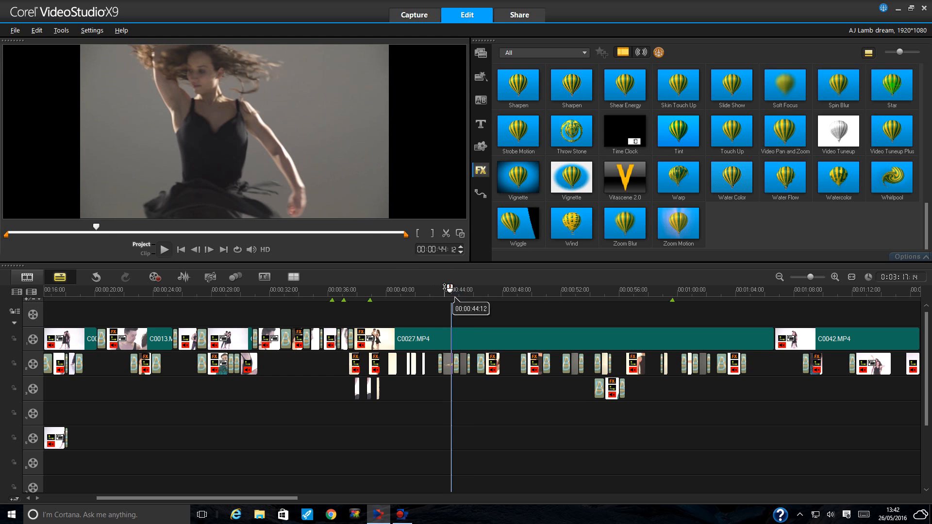
pyautogui.click(463, 289)
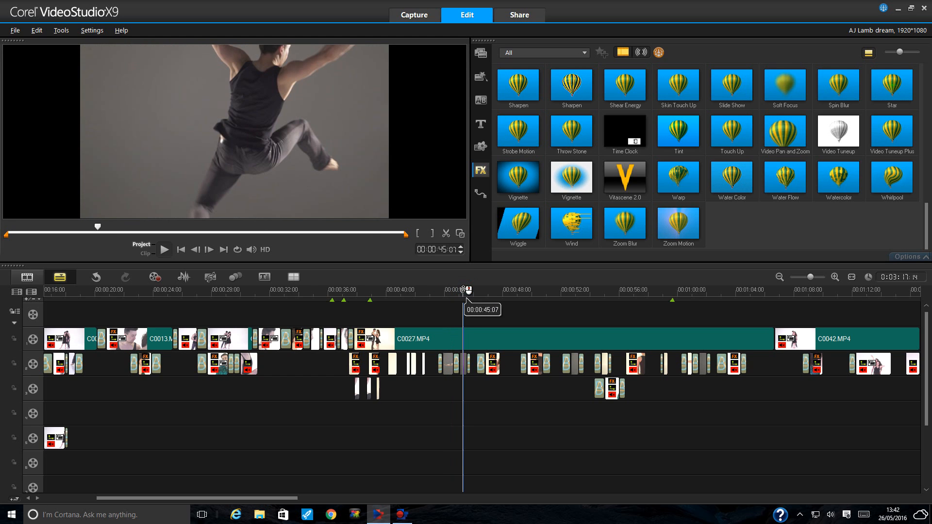
pyautogui.click(450, 290)
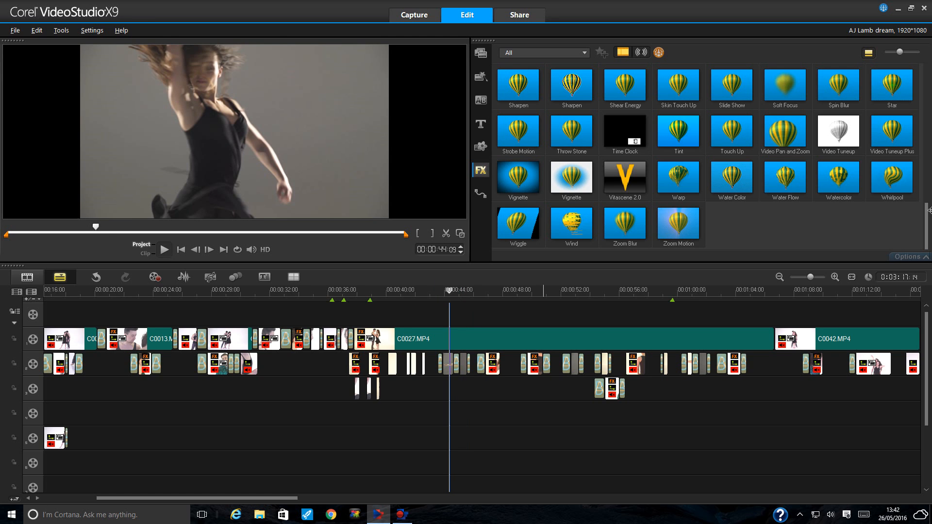
pyautogui.click(480, 52)
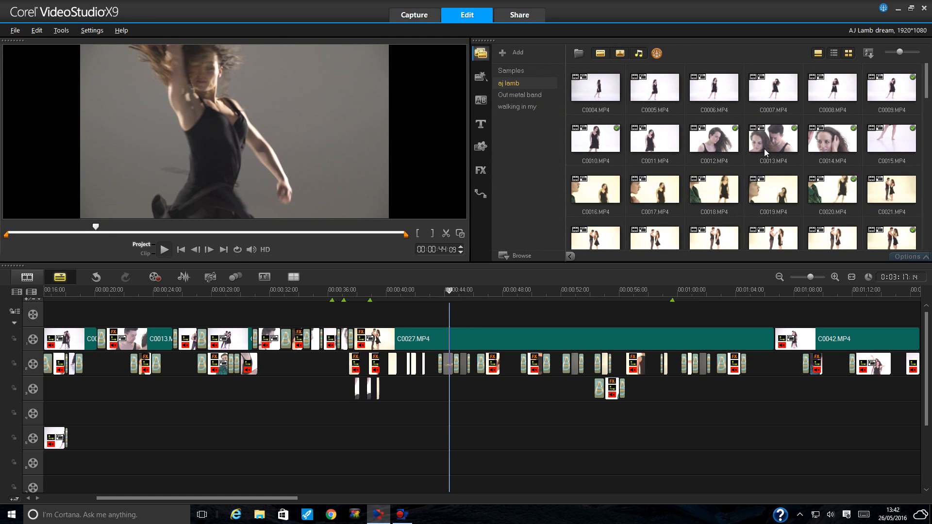
pyautogui.scroll(-10, 817, 180)
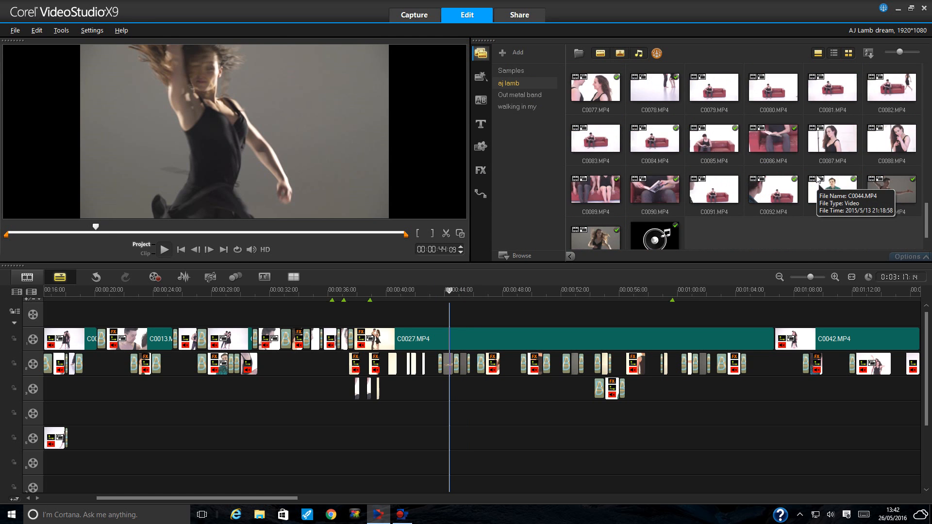
pyautogui.click(883, 152)
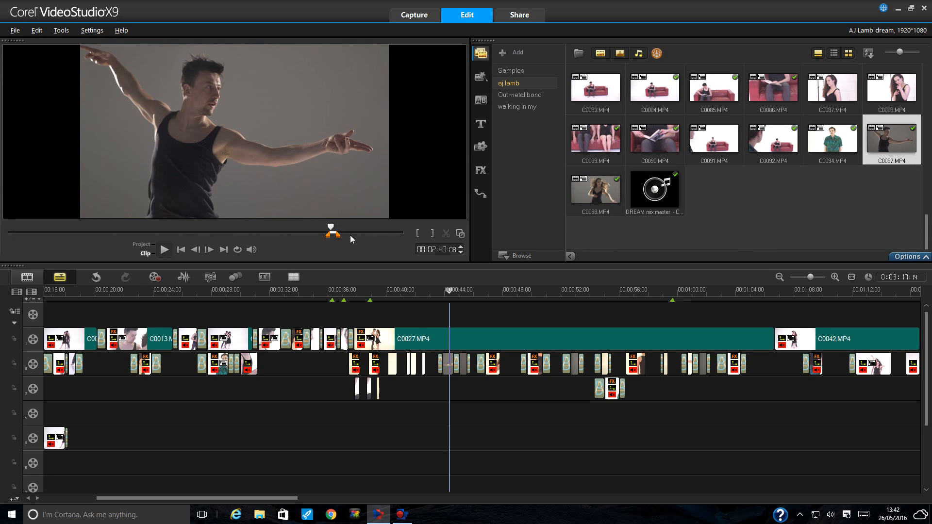
# - Trim C0097.MP4 to start at 00:01:42, preview it, and select the track-2 overlay clip
pyautogui.moveTo(334, 241); pyautogui.dragTo(197, 241)
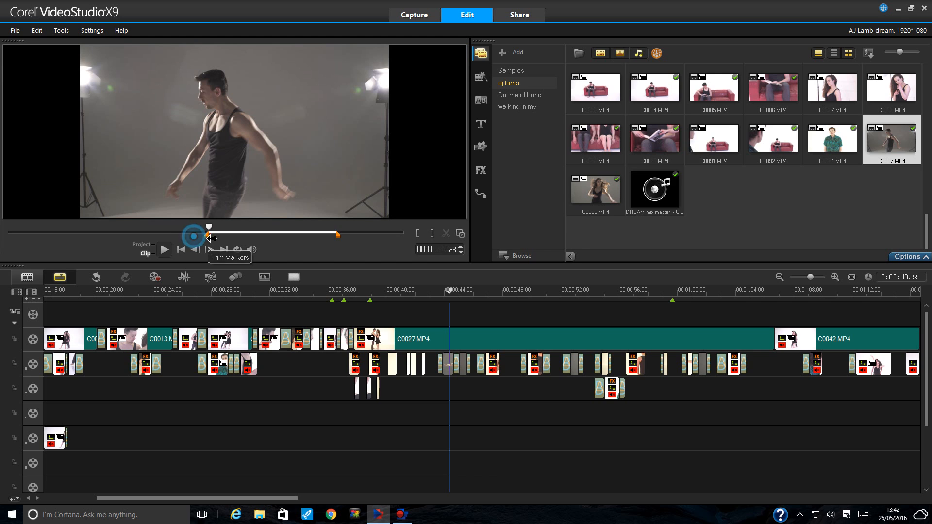
pyautogui.moveTo(195, 237); pyautogui.dragTo(211, 236)
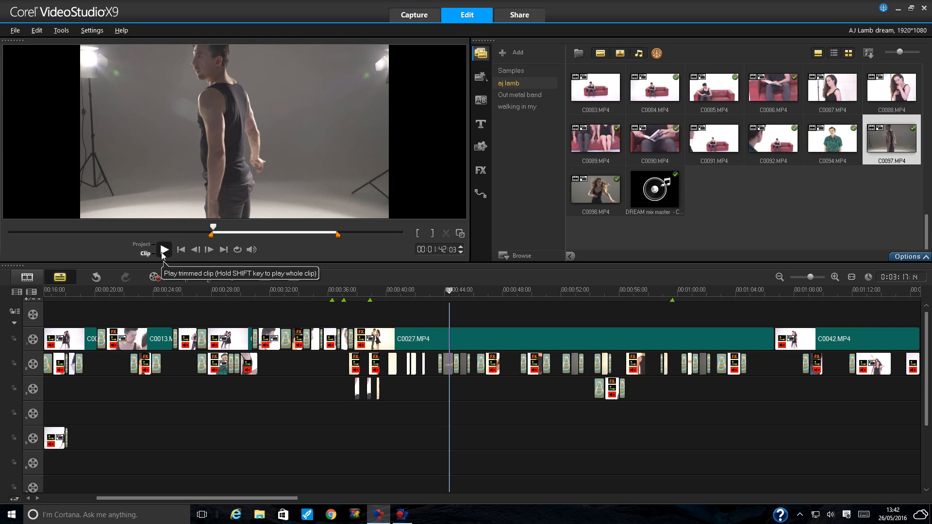
pyautogui.click(164, 251)
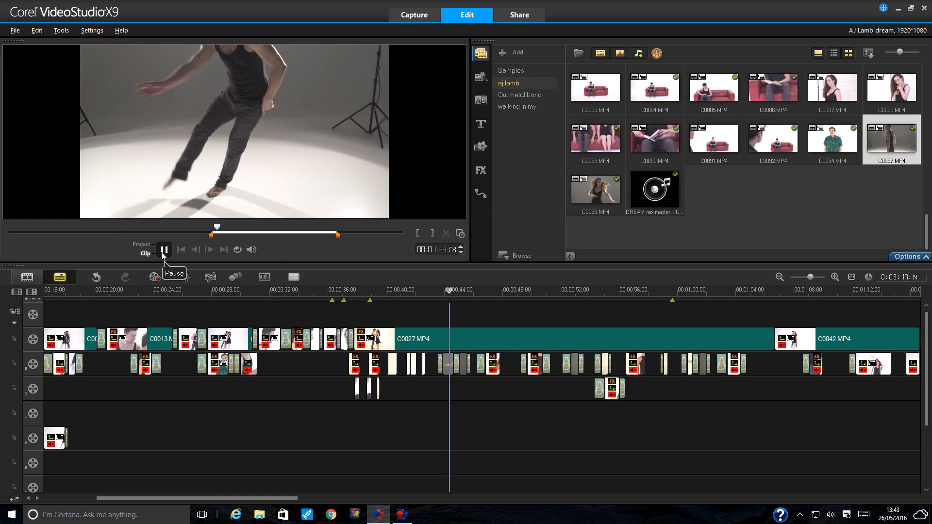
pyautogui.click(164, 251)
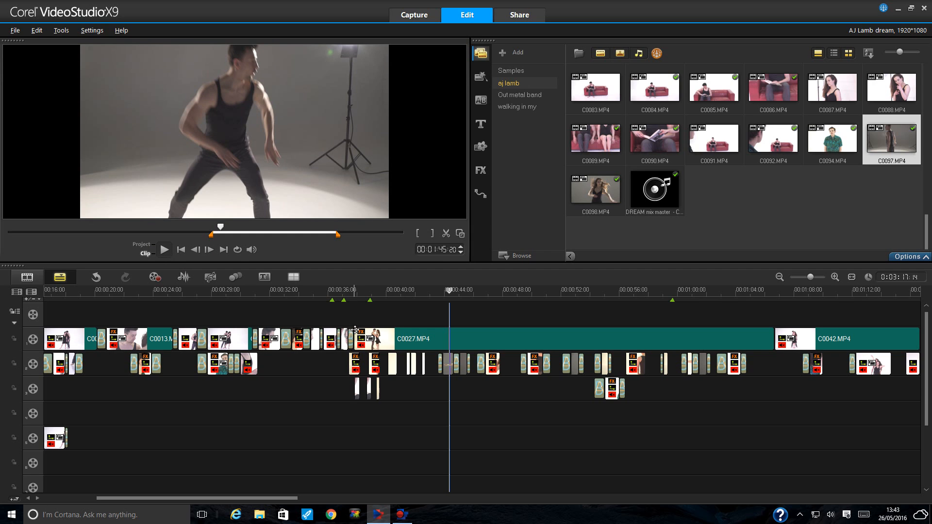
pyautogui.click(450, 364)
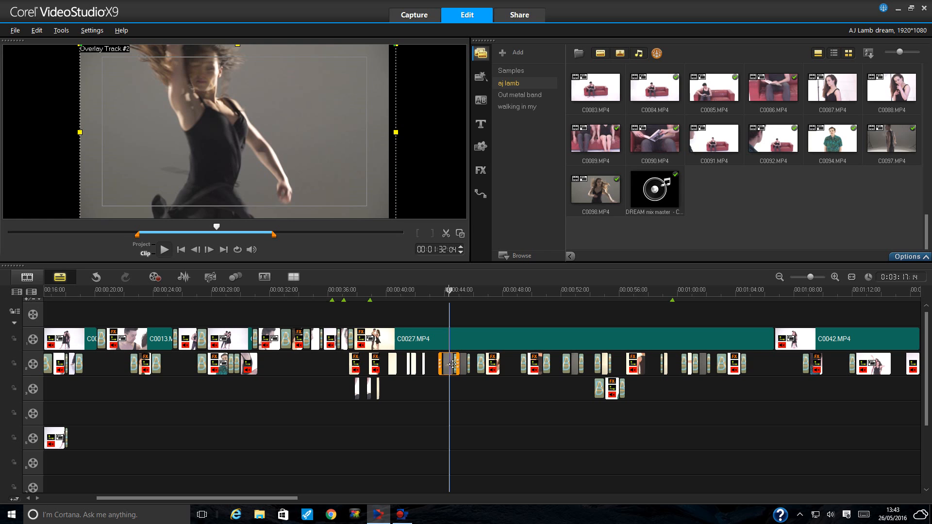
pyautogui.click(462, 368)
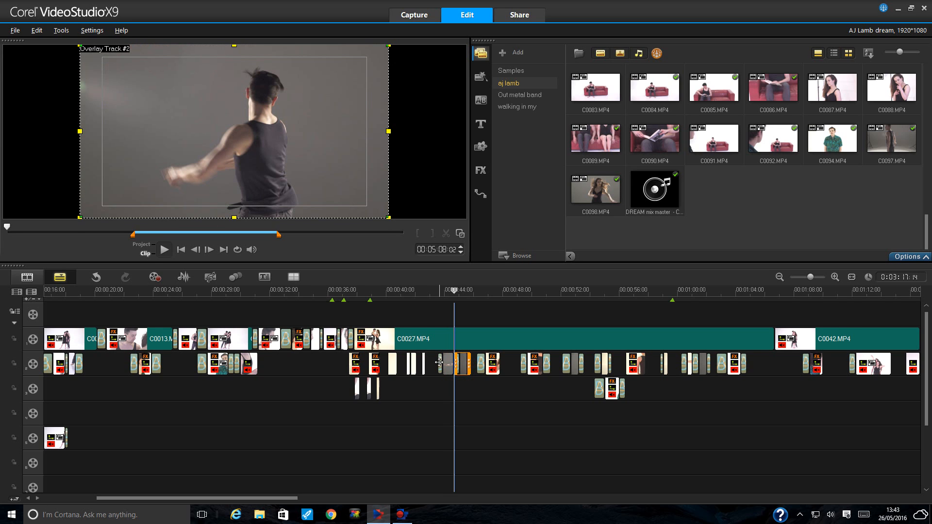
pyautogui.click(448, 364)
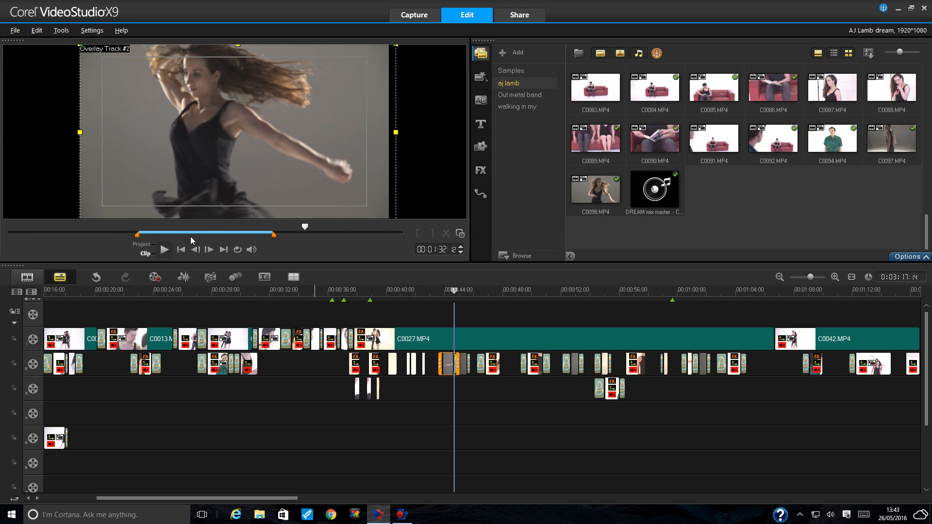
pyautogui.click(164, 250)
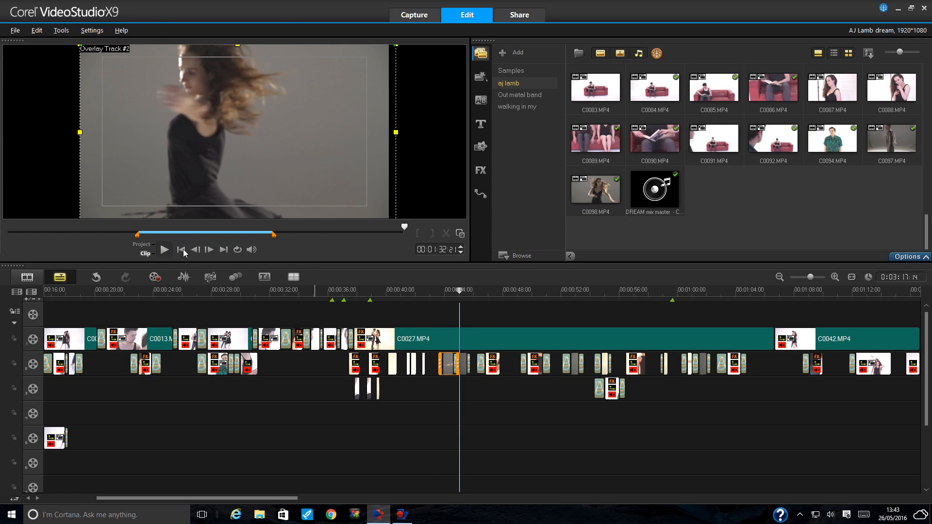
pyautogui.click(183, 251)
pyautogui.click(165, 250)
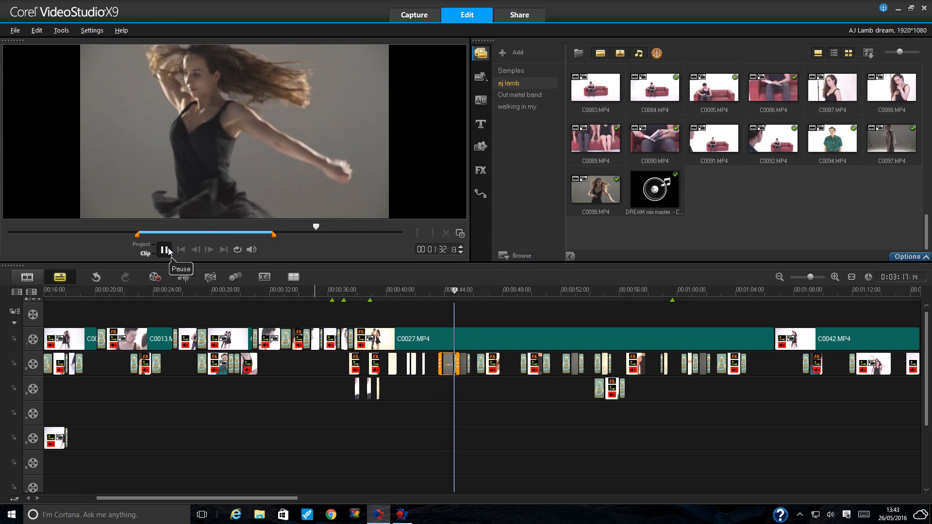
pyautogui.click(462, 362)
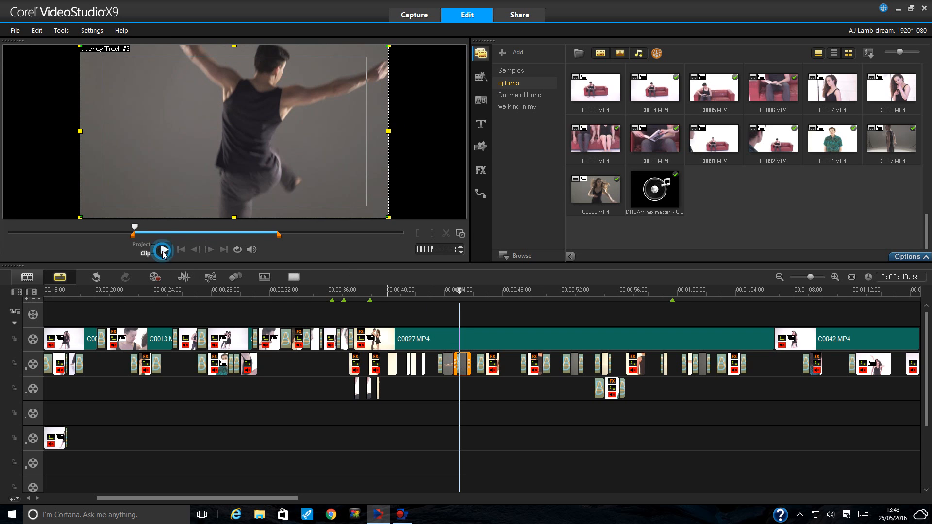
pyautogui.click(164, 249)
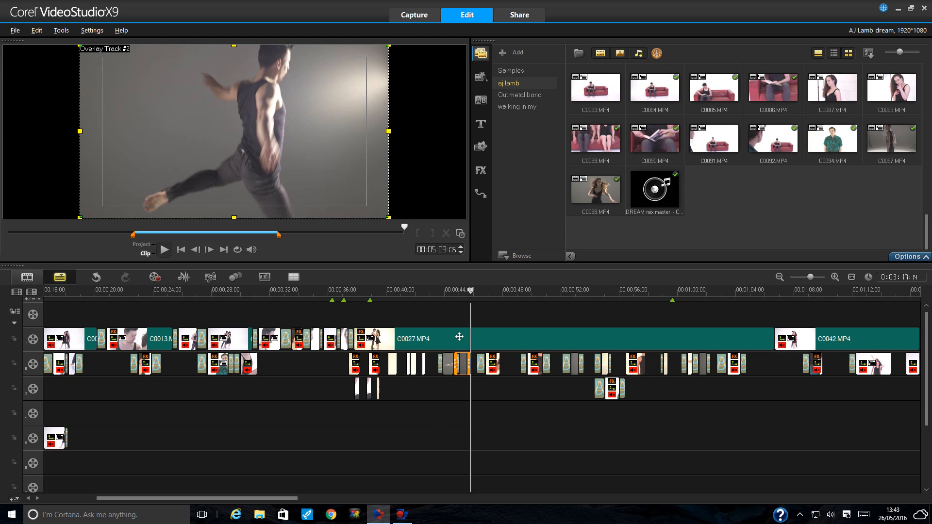
pyautogui.click(432, 292)
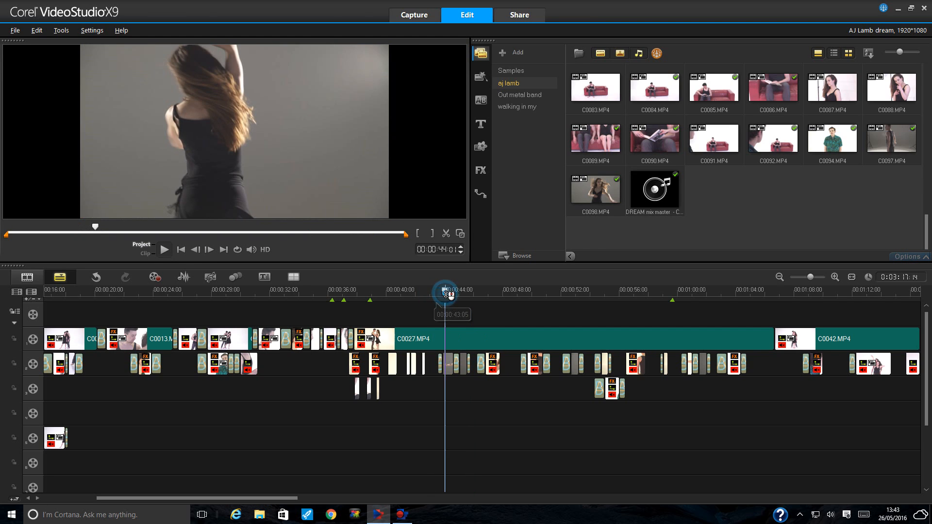
pyautogui.moveTo(431, 291); pyautogui.dragTo(470, 292)
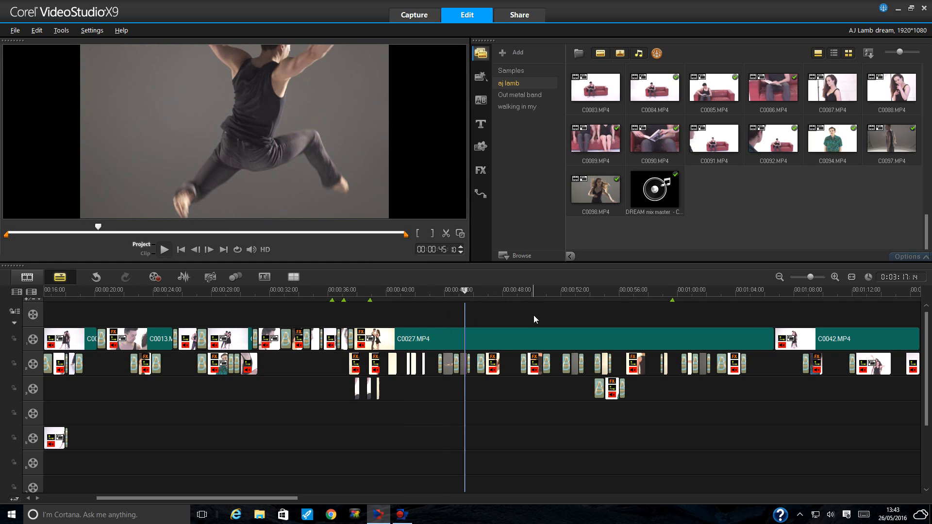
pyautogui.click(613, 291)
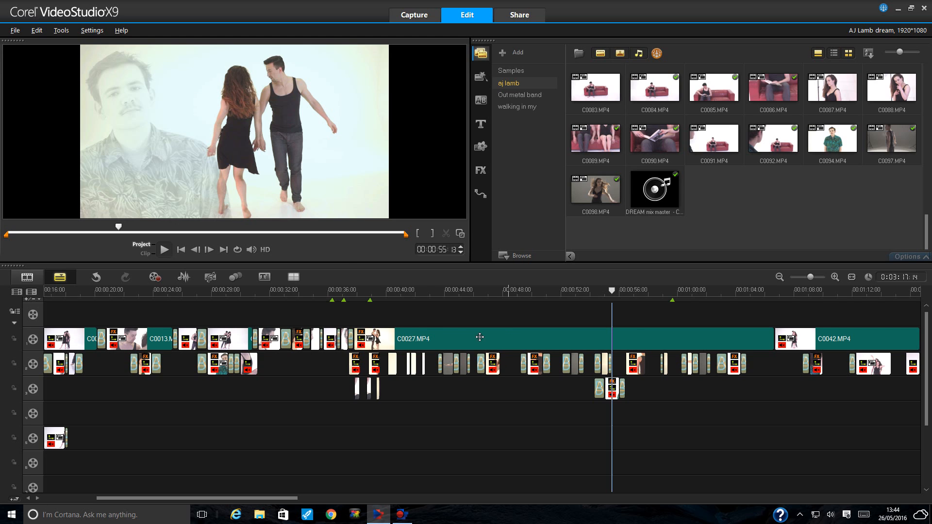
pyautogui.click(356, 295)
pyautogui.moveTo(362, 296); pyautogui.dragTo(371, 296)
pyautogui.click(378, 295)
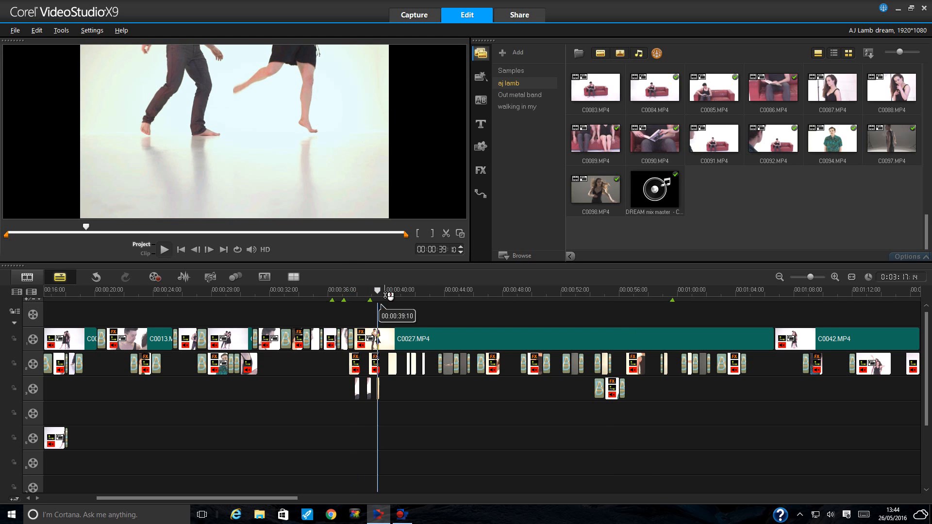
pyautogui.click(394, 293)
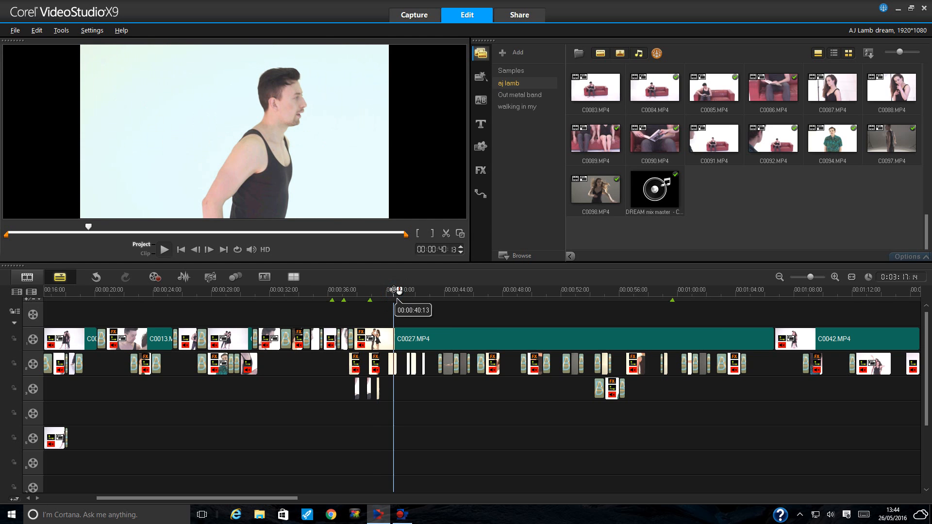
pyautogui.moveTo(295, 497); pyautogui.dragTo(237, 500)
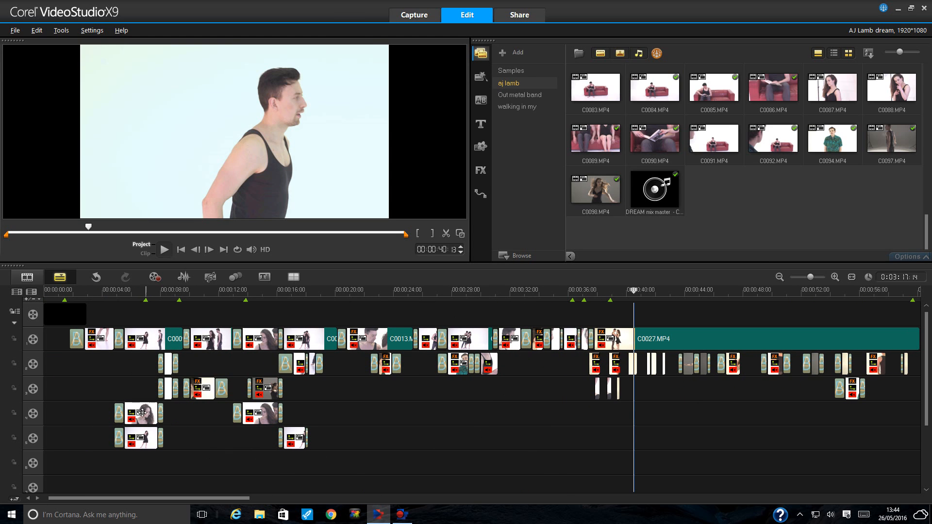
pyautogui.moveTo(223, 499); pyautogui.dragTo(370, 500)
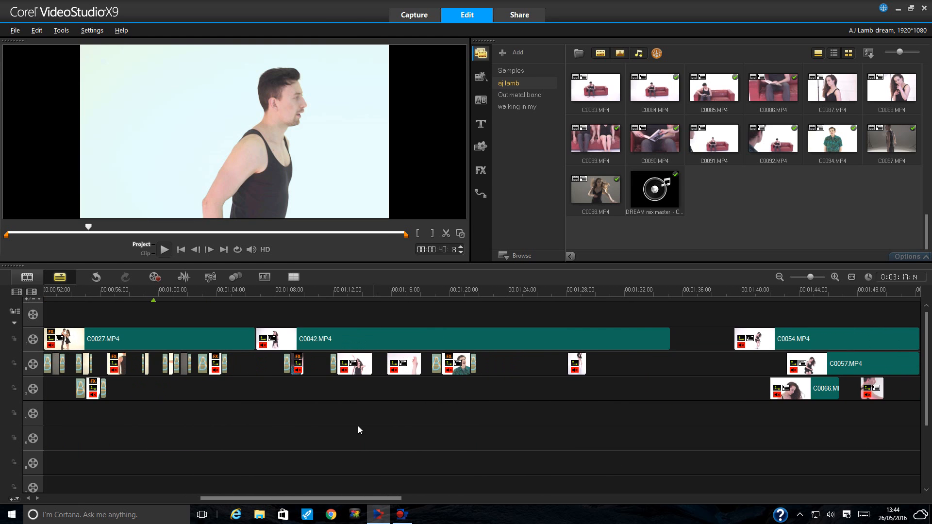
pyautogui.click(226, 295)
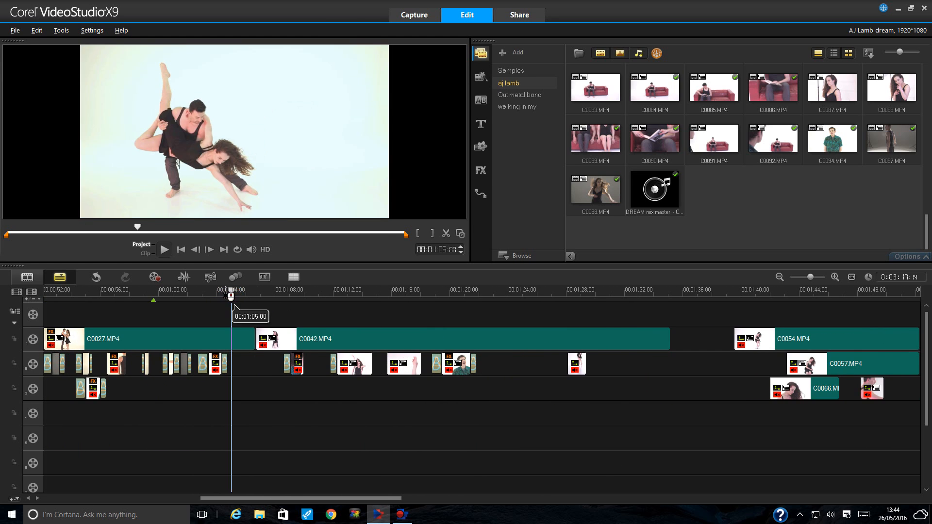
pyautogui.click(208, 294)
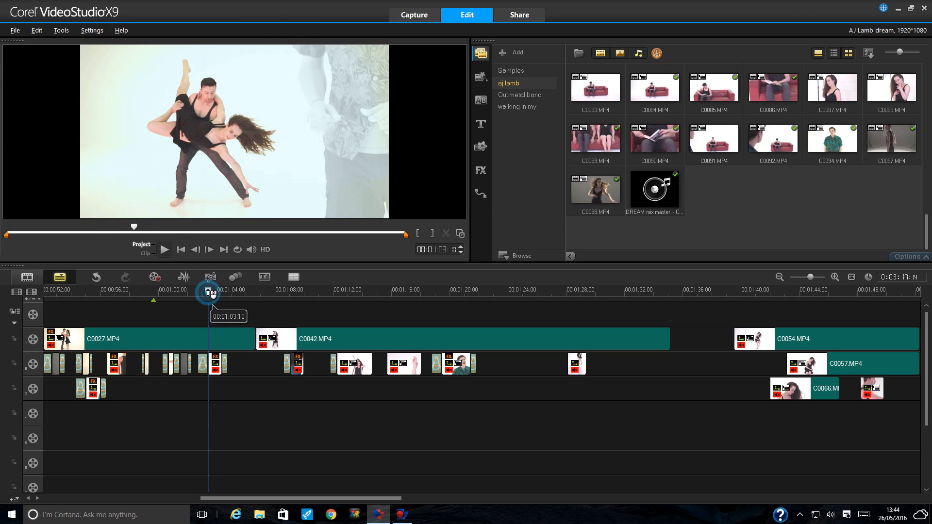
pyautogui.click(163, 250)
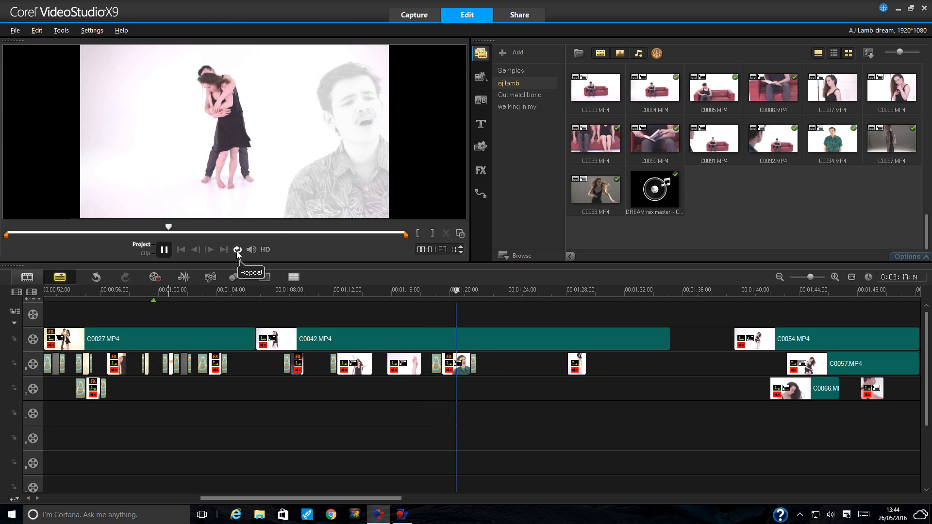
pyautogui.click(165, 250)
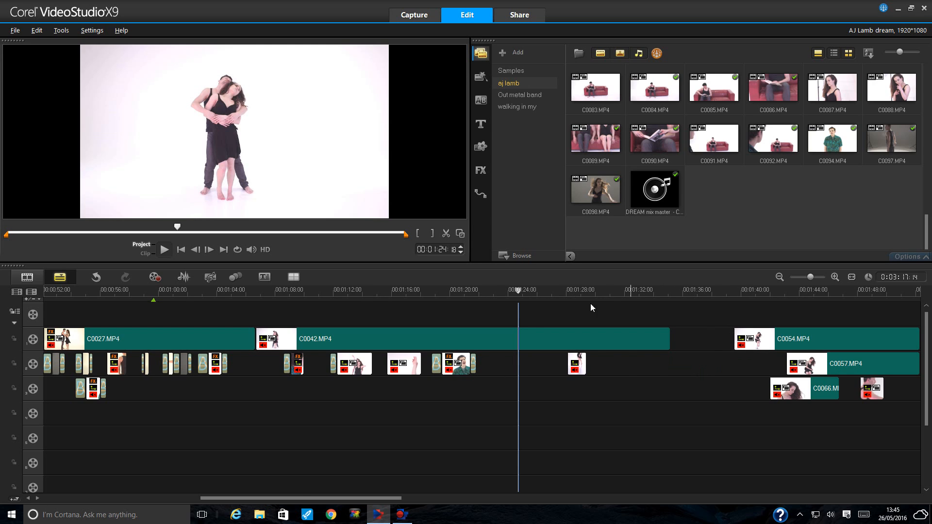
pyautogui.click(224, 294)
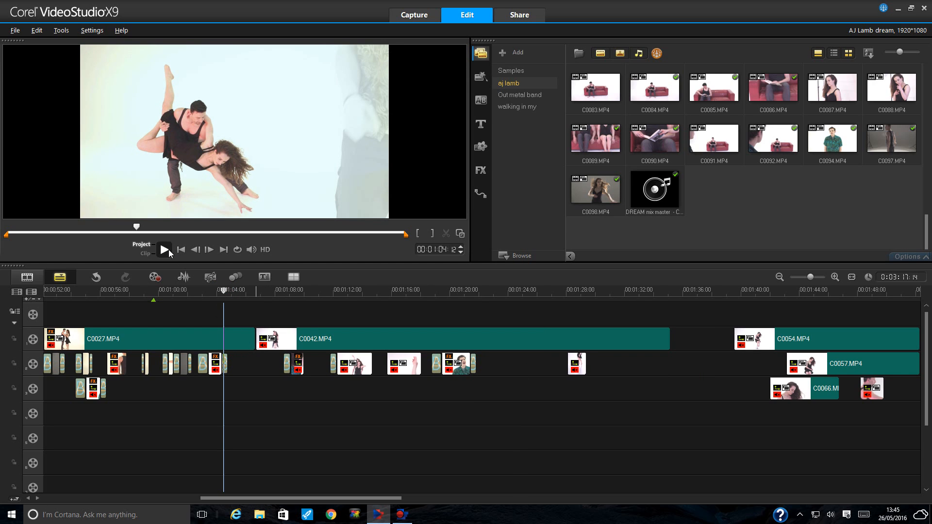
pyautogui.moveTo(223, 292); pyautogui.dragTo(245, 295)
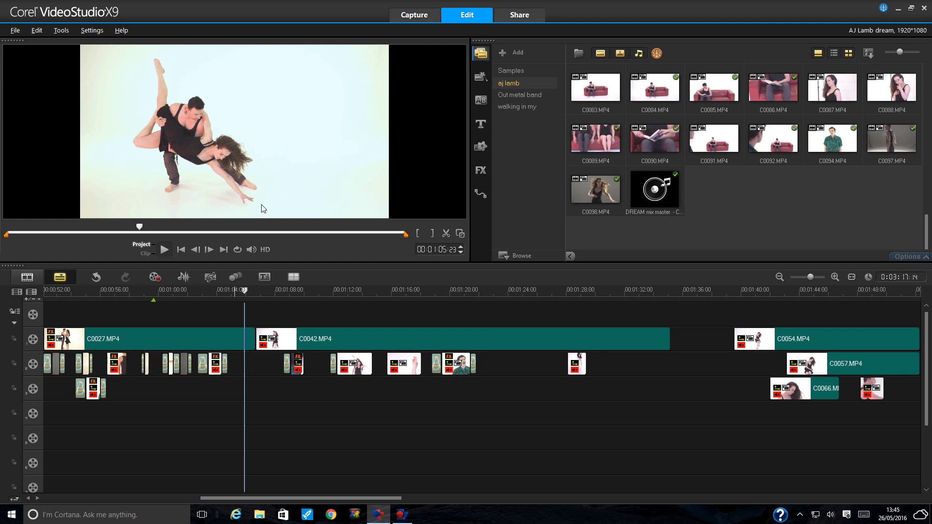
# - Browse the library and preview clip C0039.MP4, the woman holding an orange rose
pyautogui.scroll(5, 923, 187)
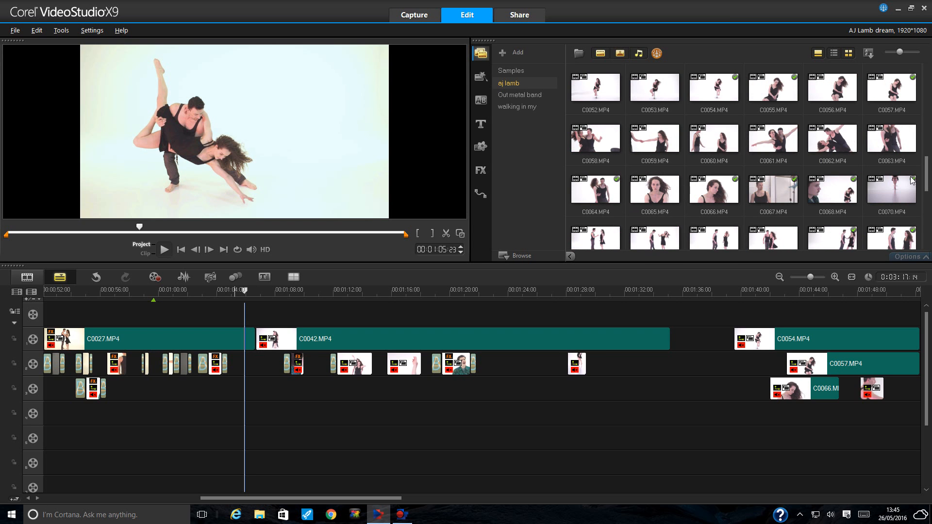
pyautogui.scroll(4, 913, 180)
pyautogui.scroll(2, 912, 180)
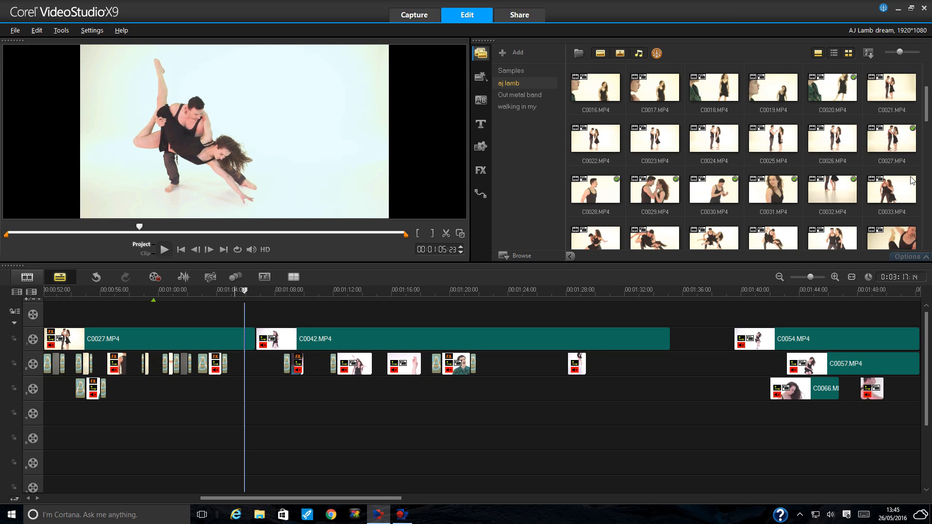
pyautogui.scroll(-3, 912, 180)
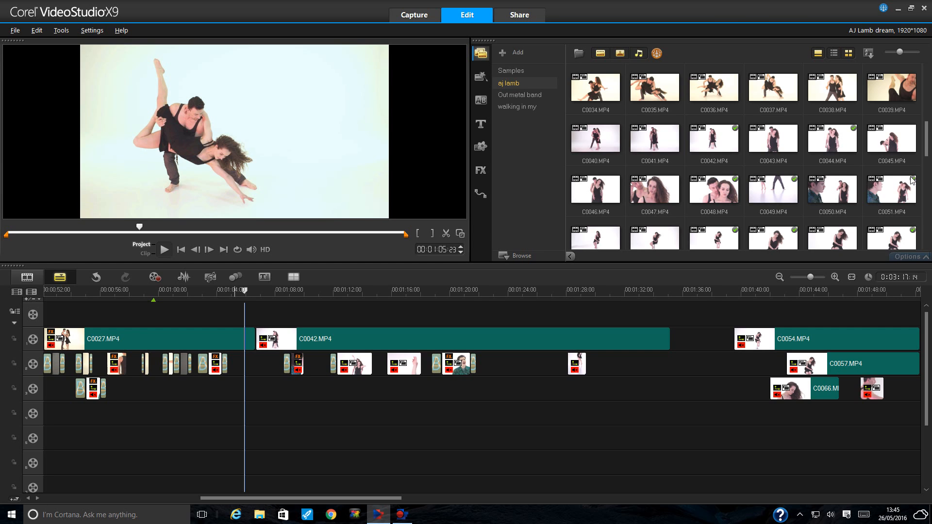
pyautogui.scroll(-2, 912, 180)
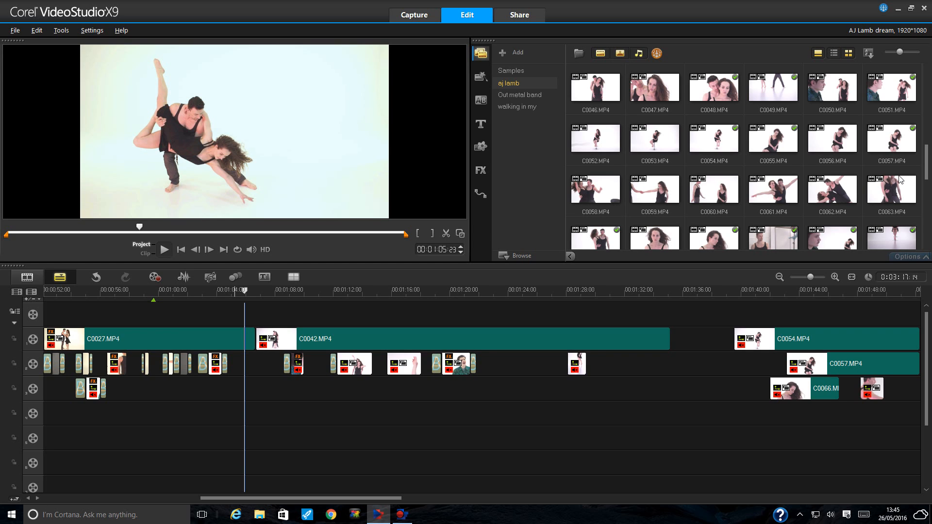
pyautogui.scroll(3, 901, 180)
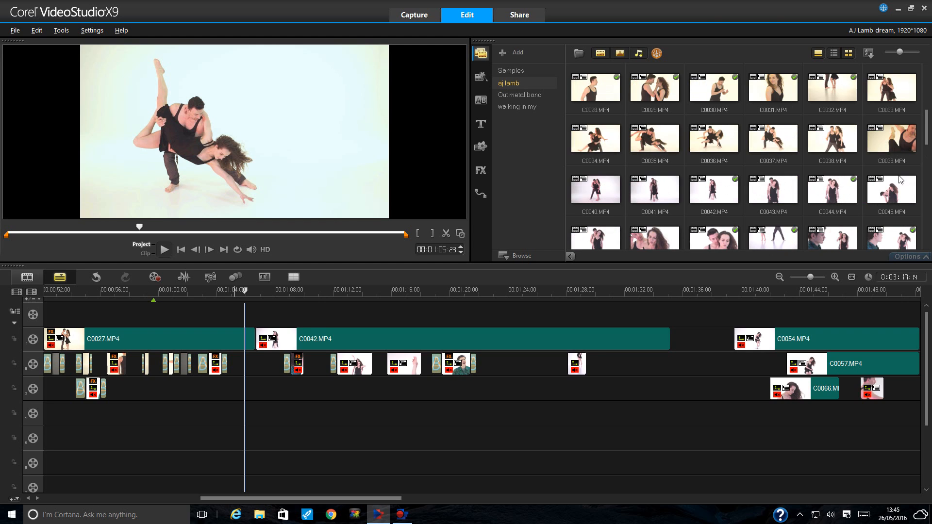
pyautogui.scroll(2, 901, 180)
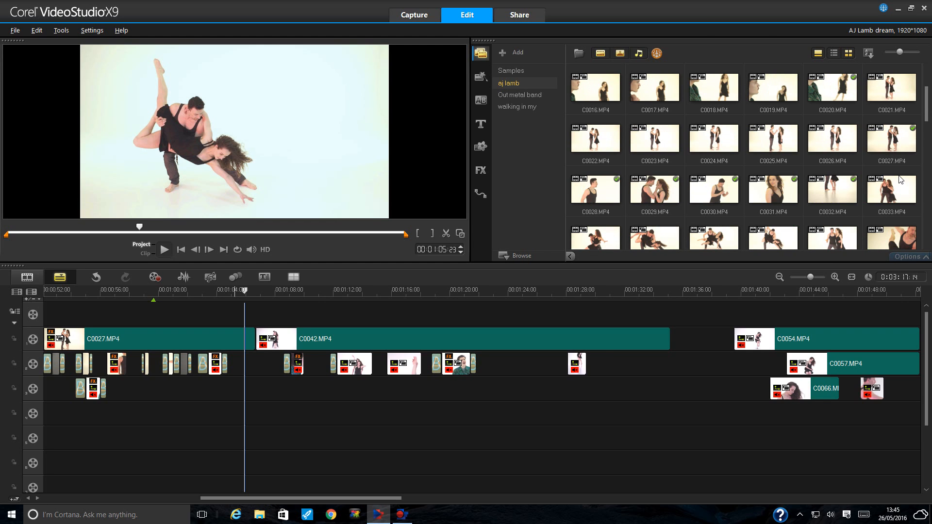
pyautogui.scroll(-1, 901, 180)
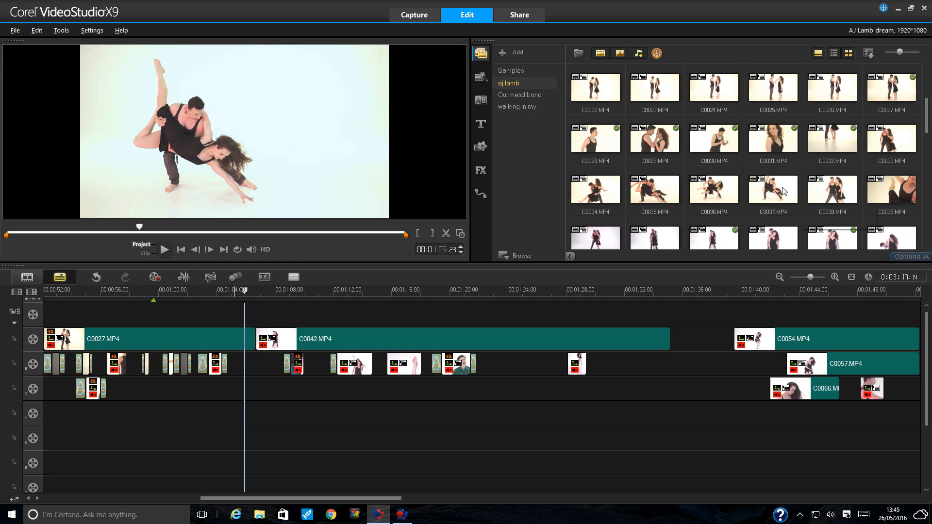
pyautogui.click(832, 189)
pyautogui.click(892, 189)
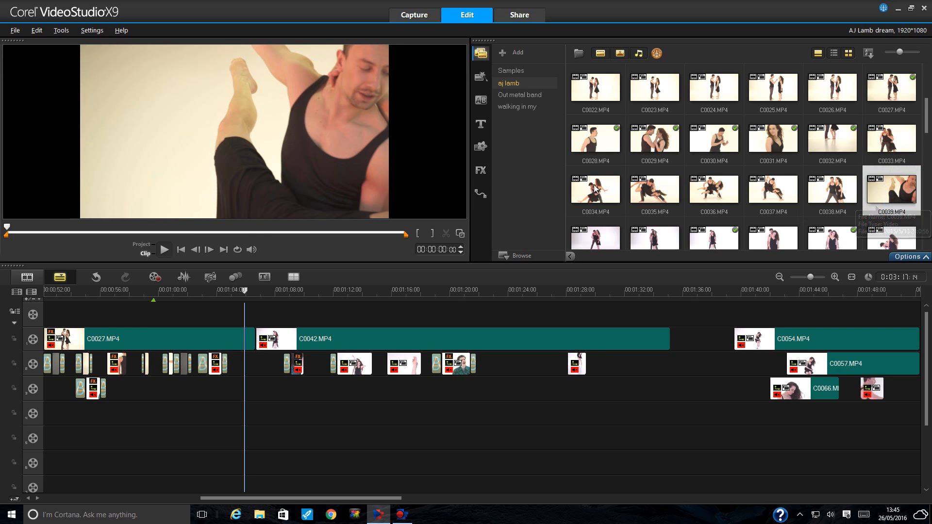
pyautogui.moveTo(7, 227); pyautogui.dragTo(144, 239)
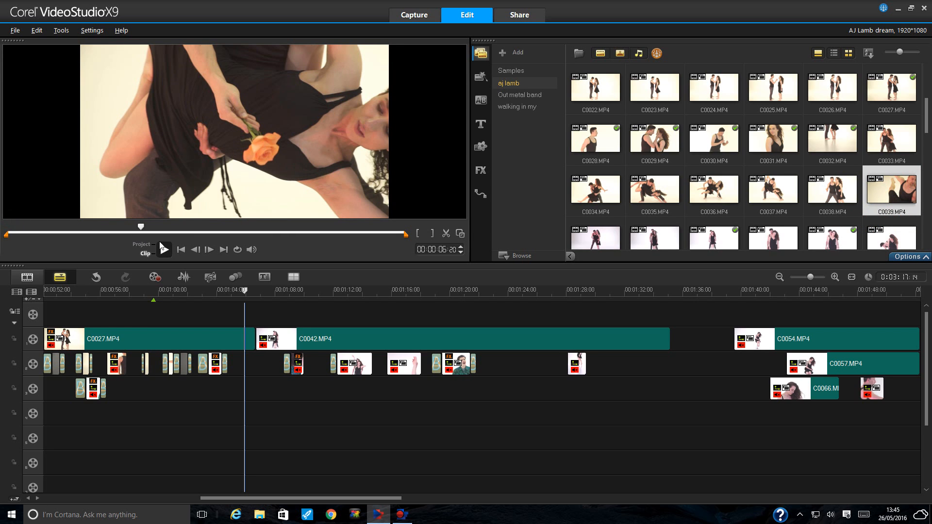
pyautogui.click(164, 249)
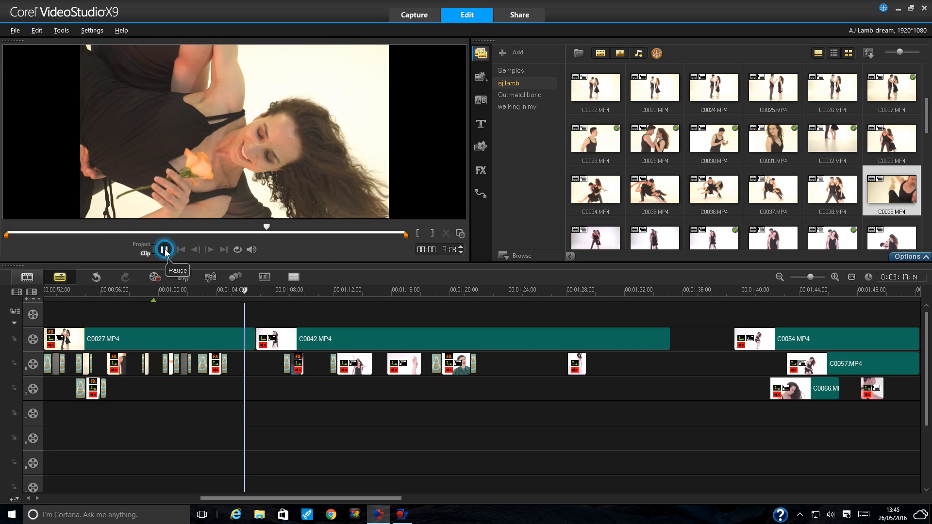
pyautogui.click(165, 249)
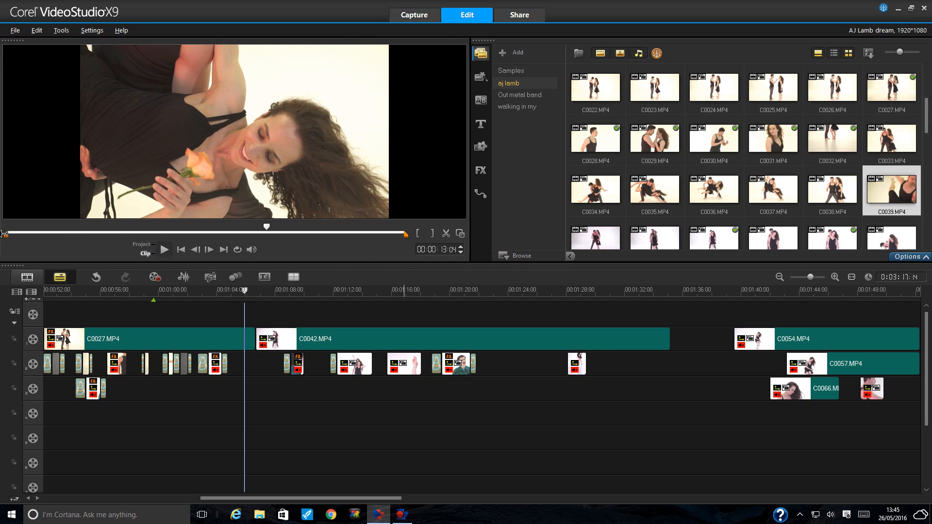
# - Trim C0039.MP4 to roughly 0:05–0:11 and place it on overlay track 3 at 1:04
pyautogui.moveTo(4, 234); pyautogui.dragTo(147, 237)
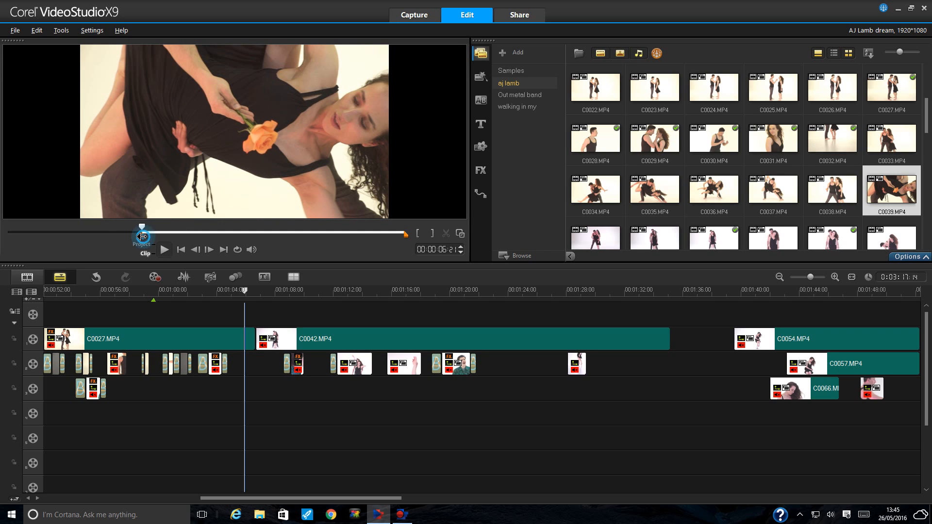
pyautogui.moveTo(143, 235); pyautogui.dragTo(118, 235)
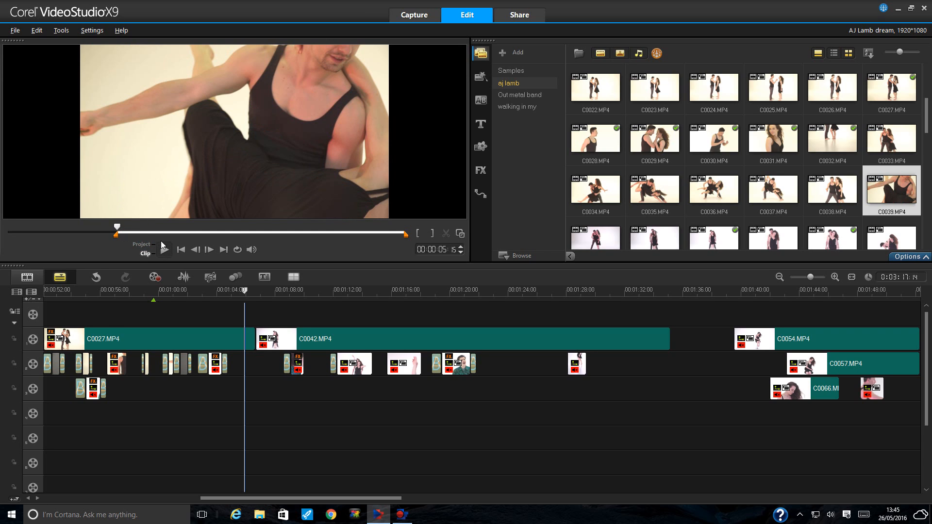
pyautogui.click(165, 250)
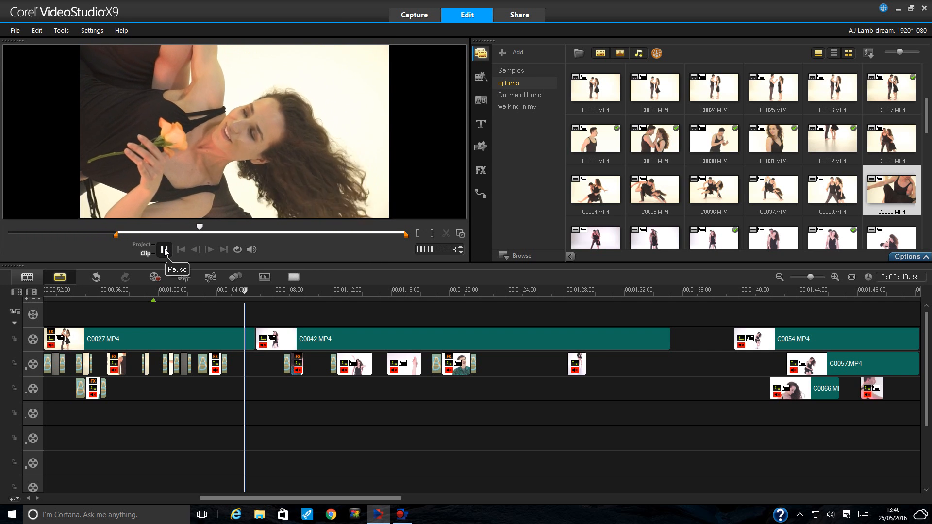
pyautogui.click(165, 250)
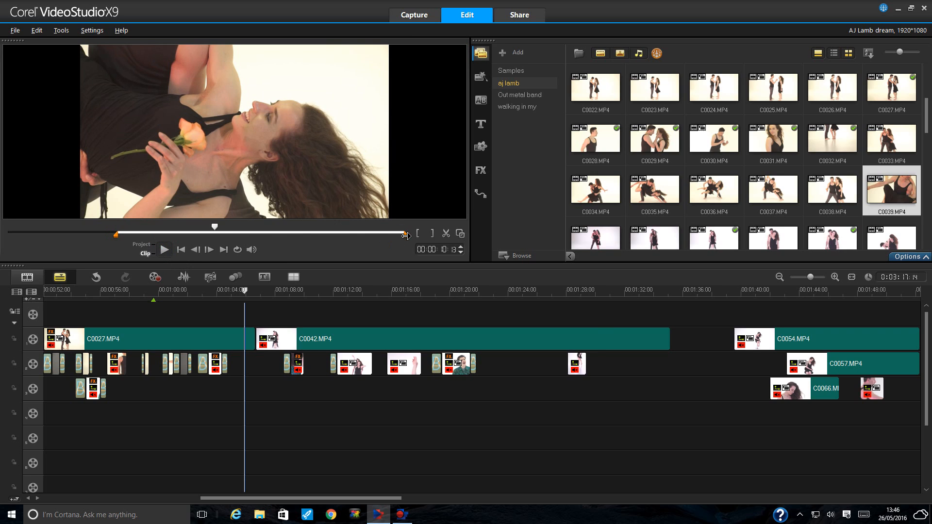
pyautogui.moveTo(405, 235); pyautogui.dragTo(232, 236)
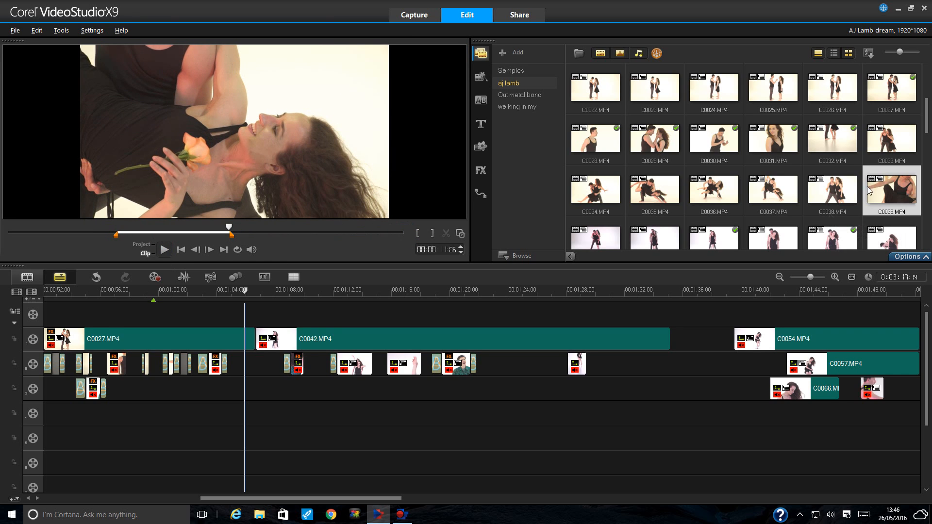
pyautogui.moveTo(867, 187); pyautogui.dragTo(284, 383)
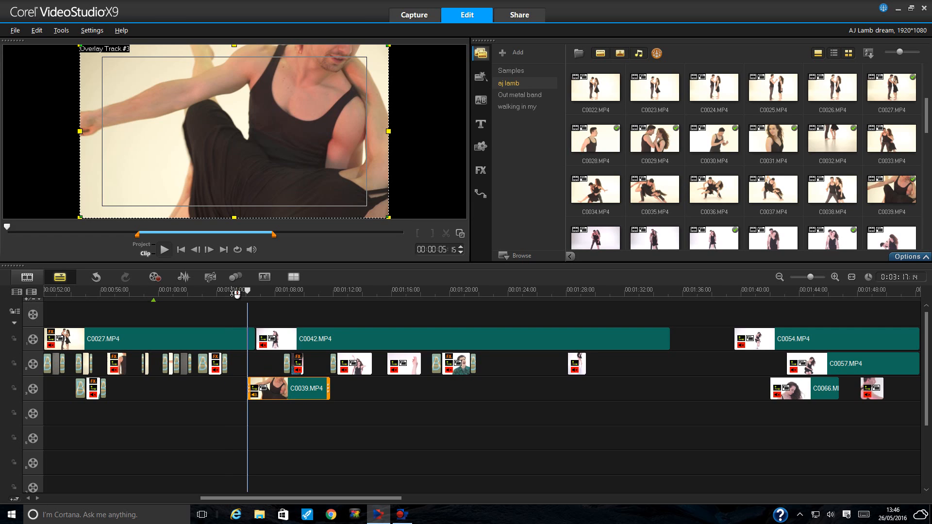
# - Mute the C0039 rose clip on overlay track 3 and shorten its end
pyautogui.click(236, 292)
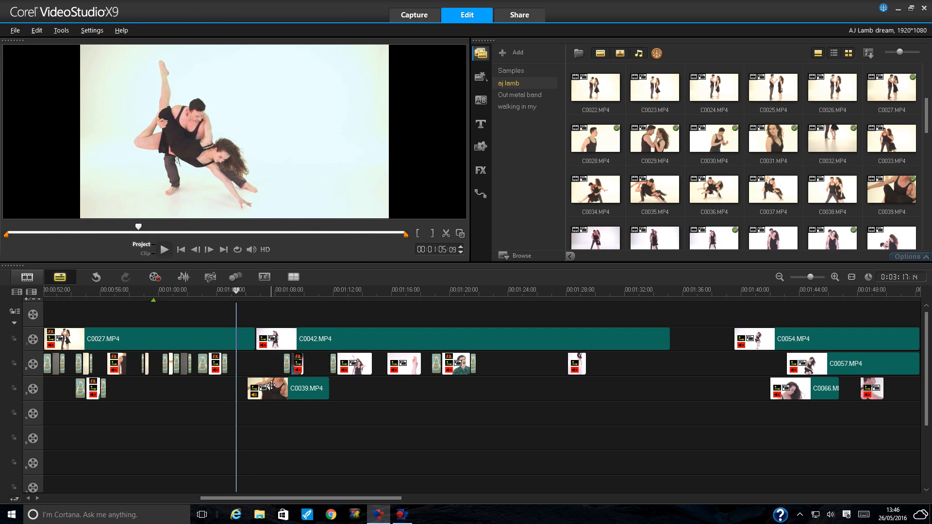
pyautogui.click(271, 386)
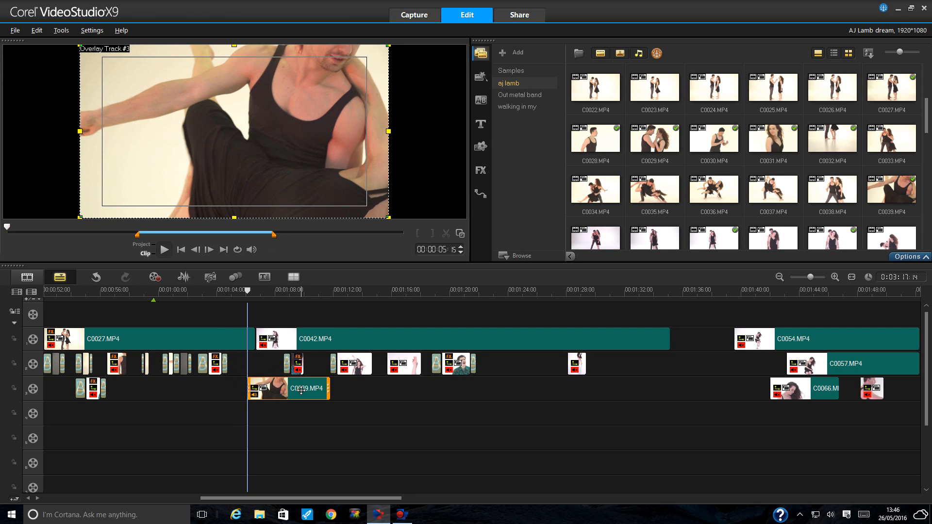
pyautogui.rightClick(301, 390)
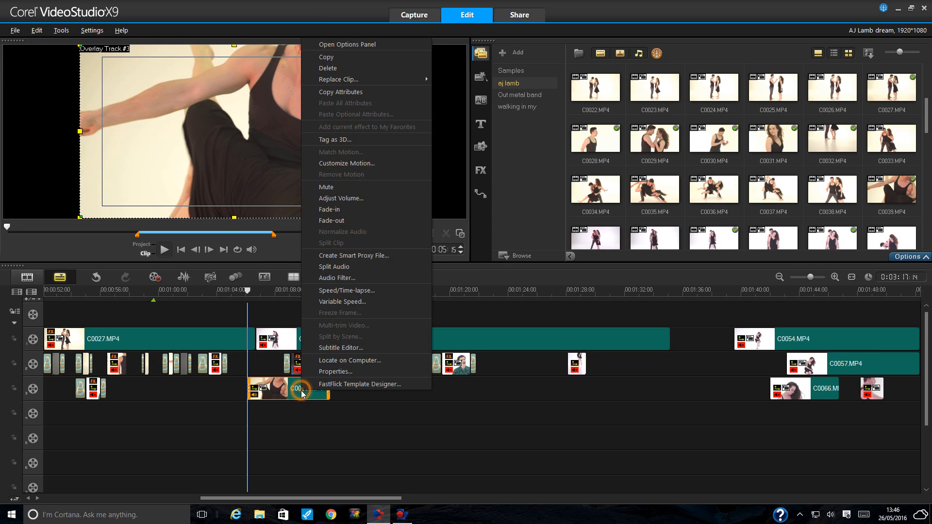
pyautogui.click(336, 187)
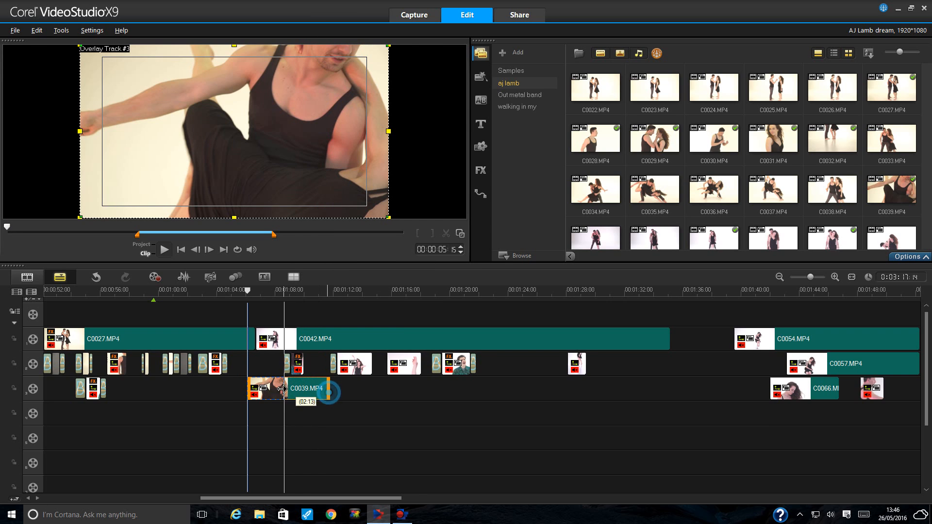
pyautogui.moveTo(328, 393); pyautogui.dragTo(263, 390)
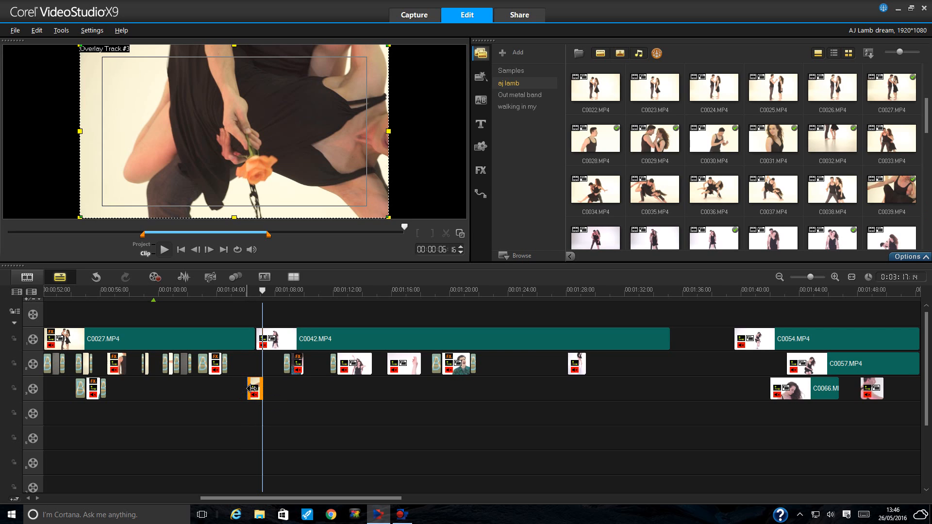
# - Trim the rose clip's start and move it slightly earlier, just after 1:04
pyautogui.click(835, 276)
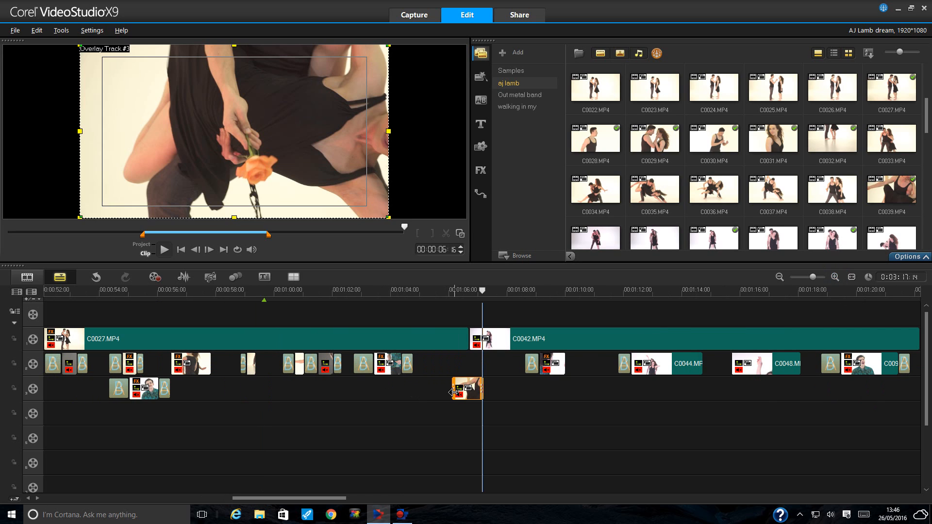
pyautogui.moveTo(458, 390); pyautogui.dragTo(462, 391)
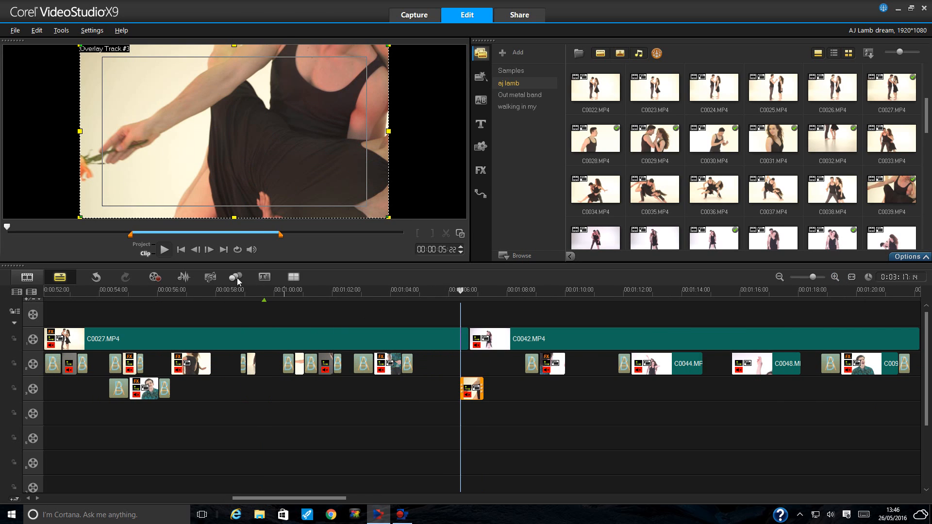
pyautogui.click(164, 250)
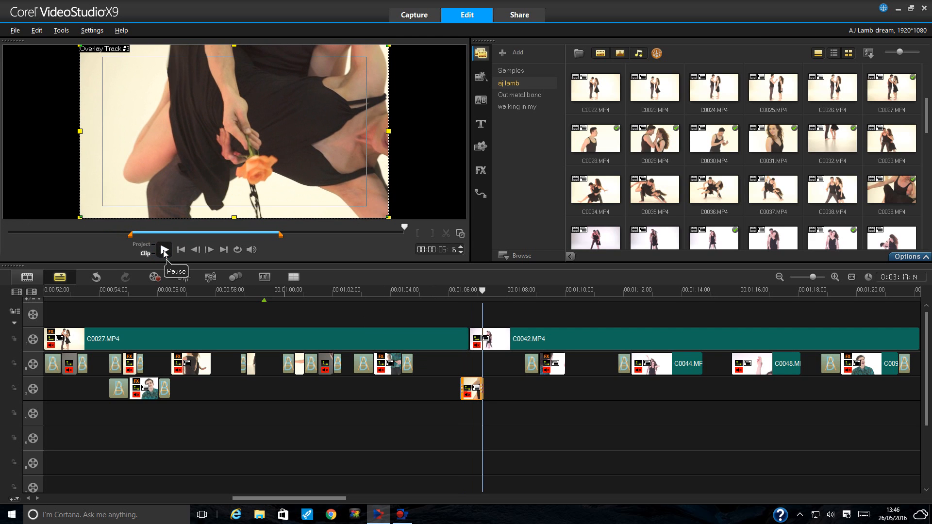
pyautogui.moveTo(473, 389); pyautogui.dragTo(438, 388)
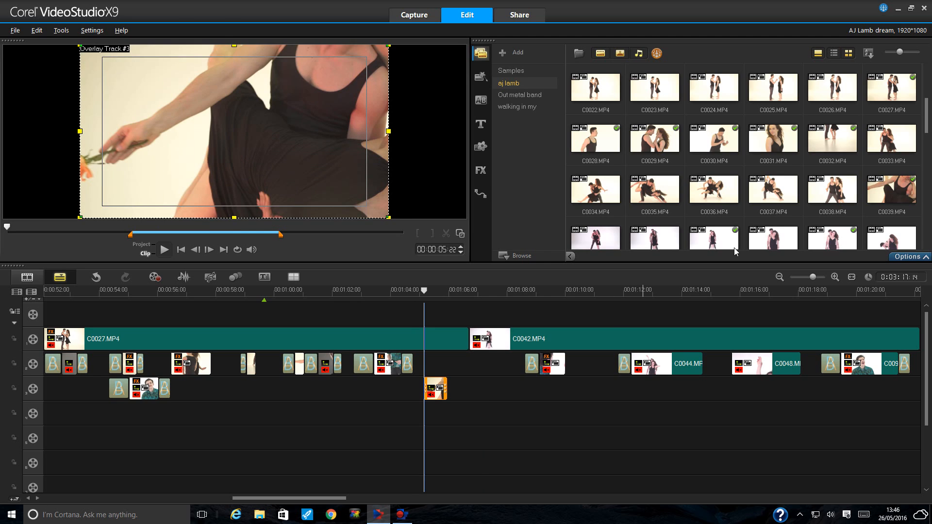
# - Trim floor-pose clip C0038.MP4 to a brief snippet and drop it on overlay track 3 after the rose clip
pyautogui.click(842, 203)
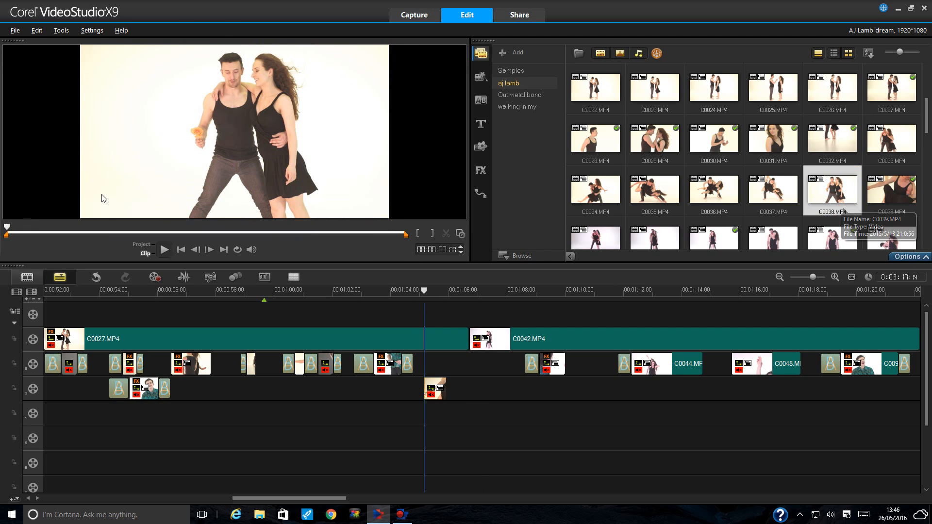
pyautogui.moveTo(8, 235); pyautogui.dragTo(225, 233)
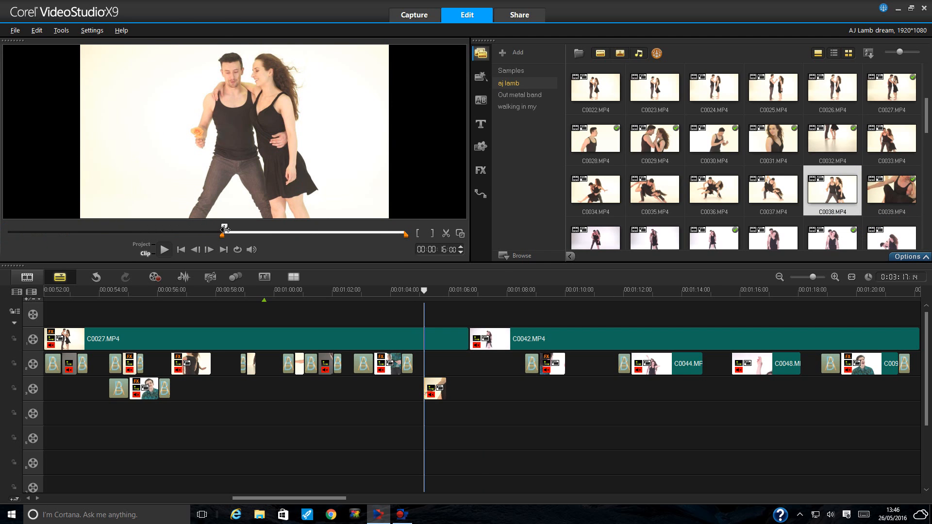
pyautogui.click(164, 250)
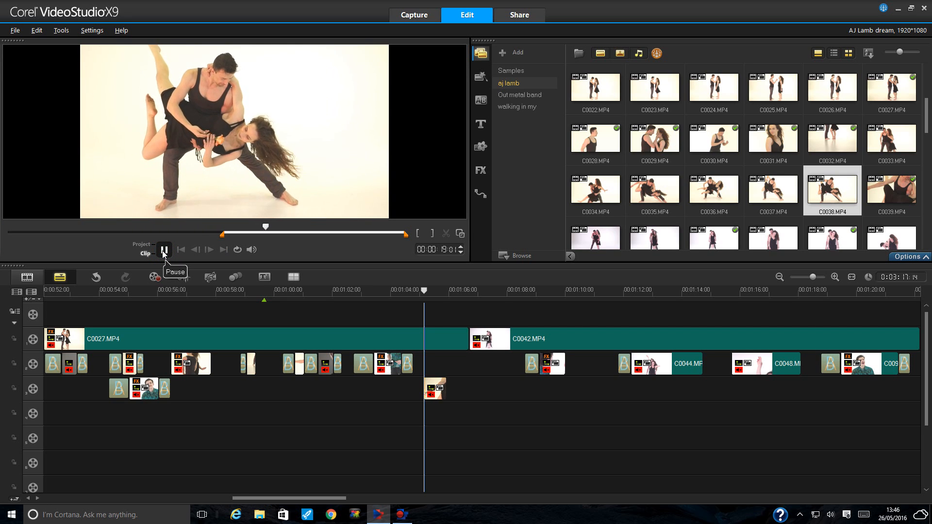
pyautogui.click(164, 251)
pyautogui.moveTo(222, 235); pyautogui.dragTo(250, 237)
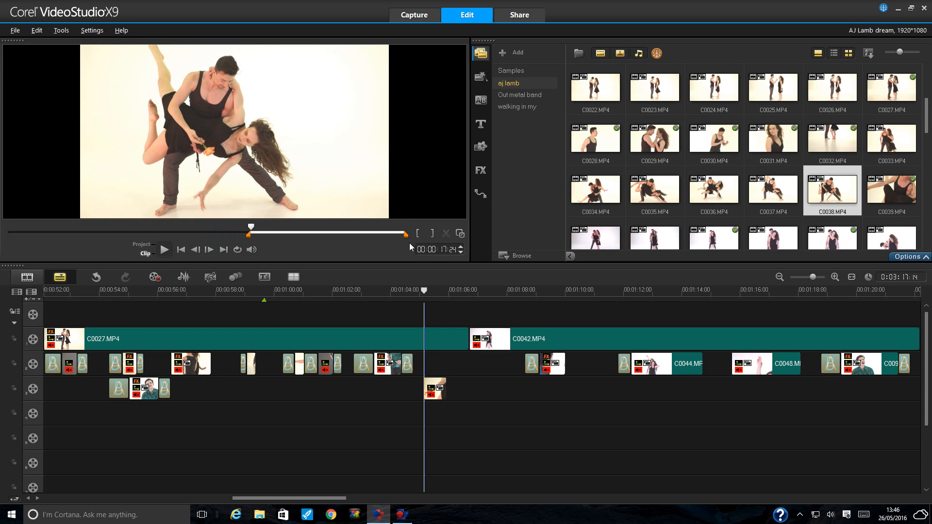
pyautogui.moveTo(406, 235); pyautogui.dragTo(252, 236)
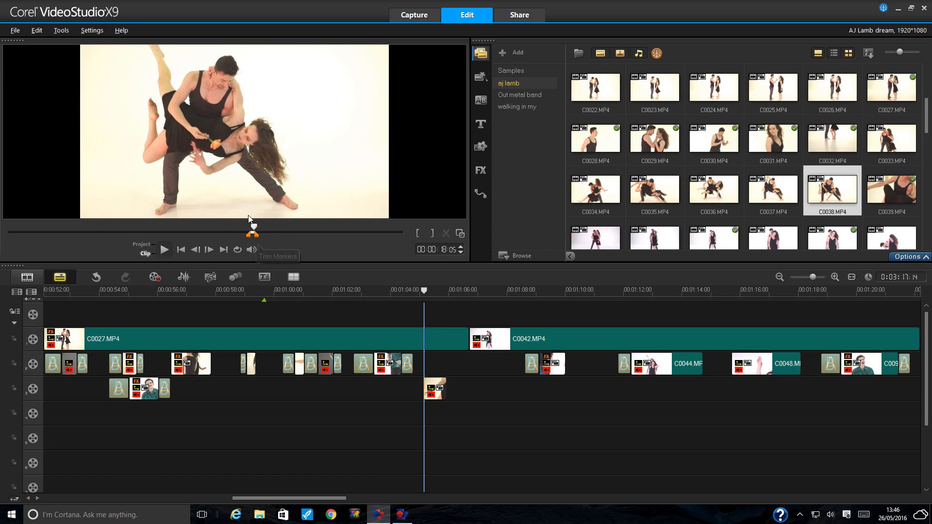
pyautogui.moveTo(838, 189); pyautogui.dragTo(469, 389)
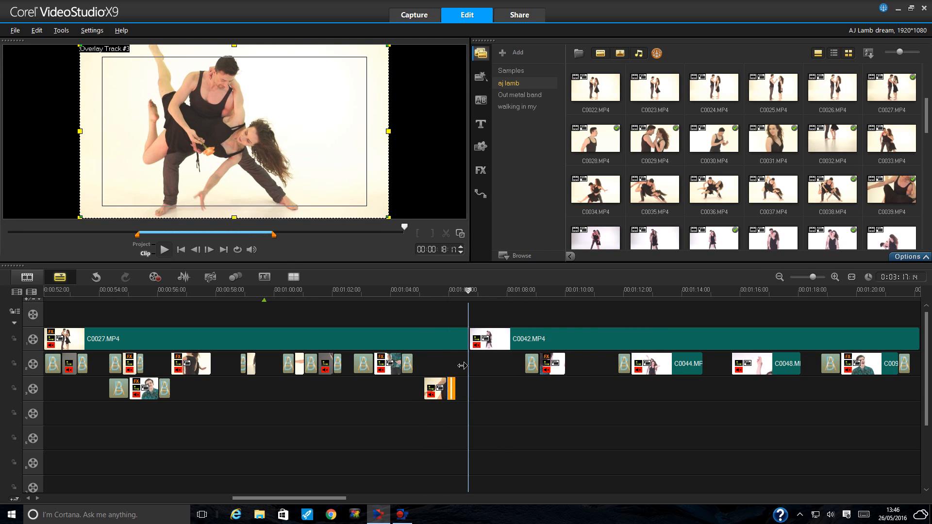
# - Mute the new floor-pose overlay clip and play back the edited section
pyautogui.rightClick(463, 382)
pyautogui.click(520, 177)
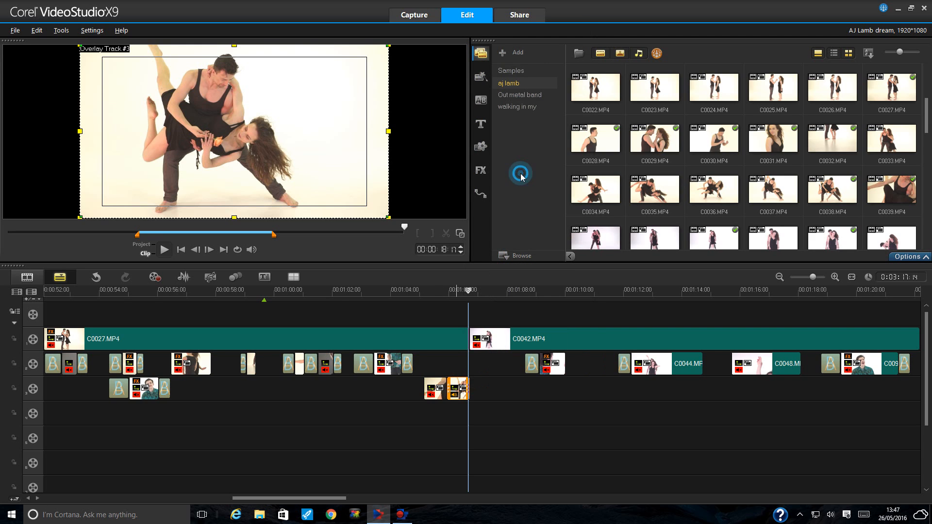
pyautogui.moveTo(426, 290); pyautogui.dragTo(403, 291)
pyautogui.click(165, 250)
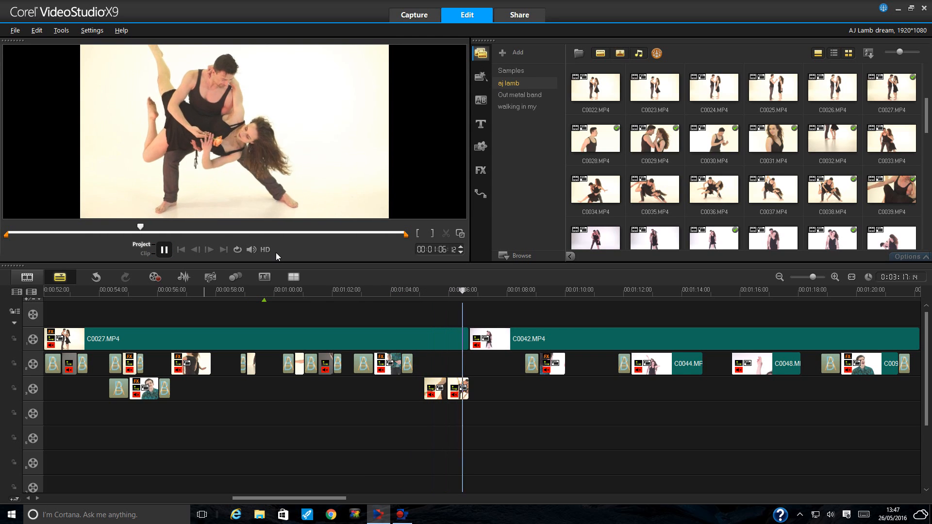
pyautogui.click(164, 249)
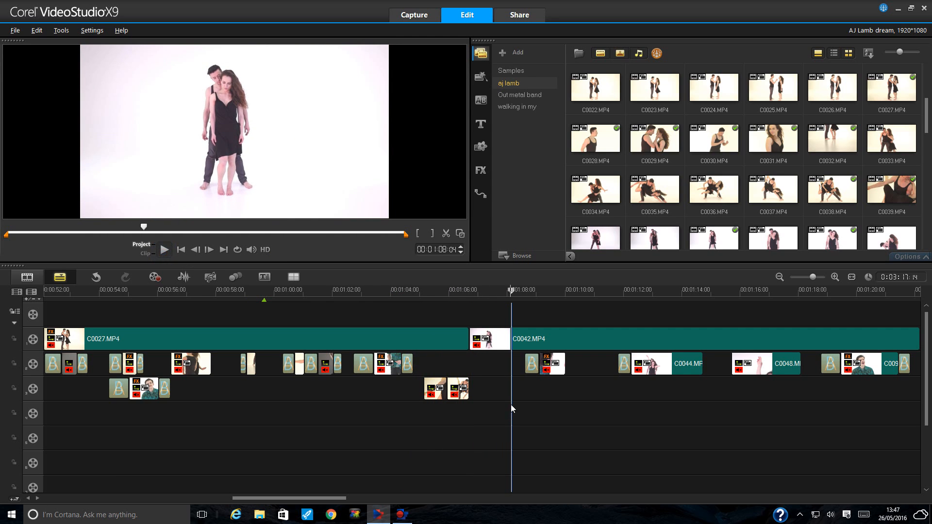
pyautogui.click(461, 387)
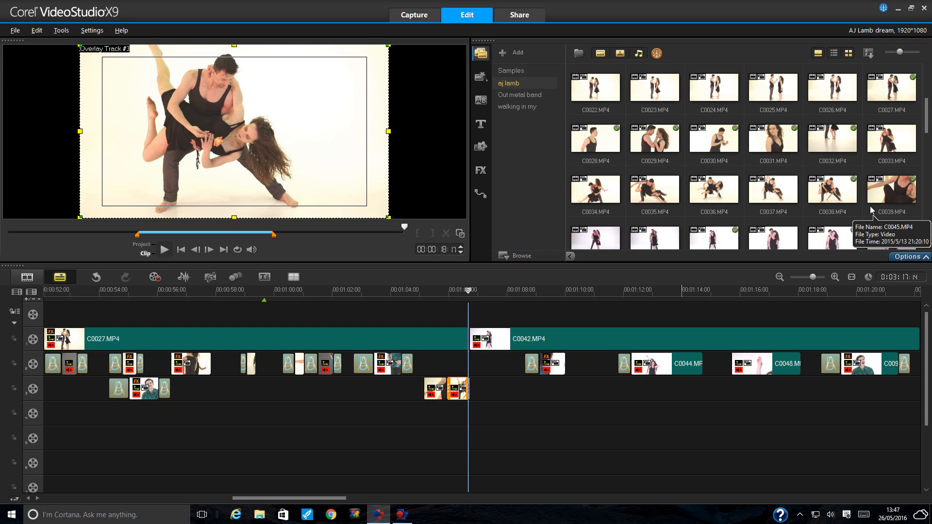
# - Copy the rose clip onto overlay track 4 and trim its start to the close-up
pyautogui.rightClick(434, 389)
pyautogui.click(449, 58)
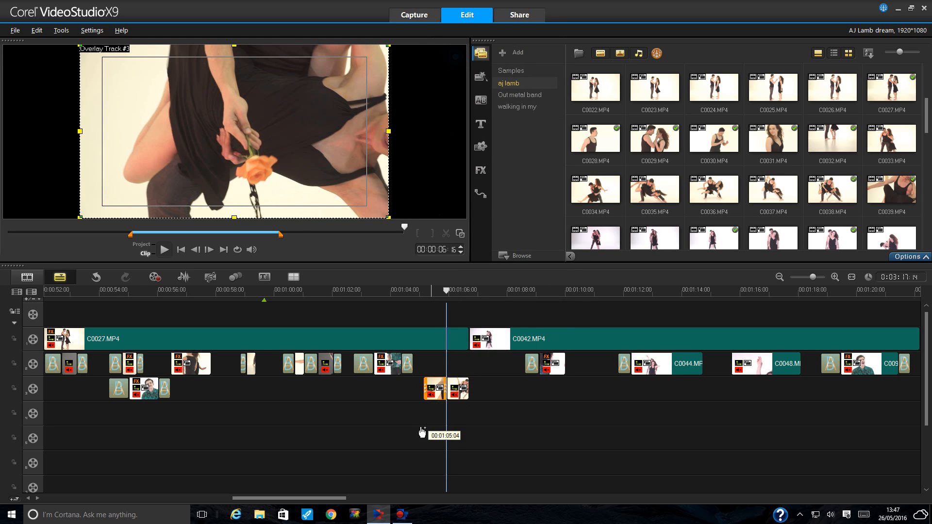
pyautogui.click(426, 412)
pyautogui.moveTo(447, 412); pyautogui.dragTo(505, 408)
pyautogui.moveTo(423, 417); pyautogui.dragTo(488, 413)
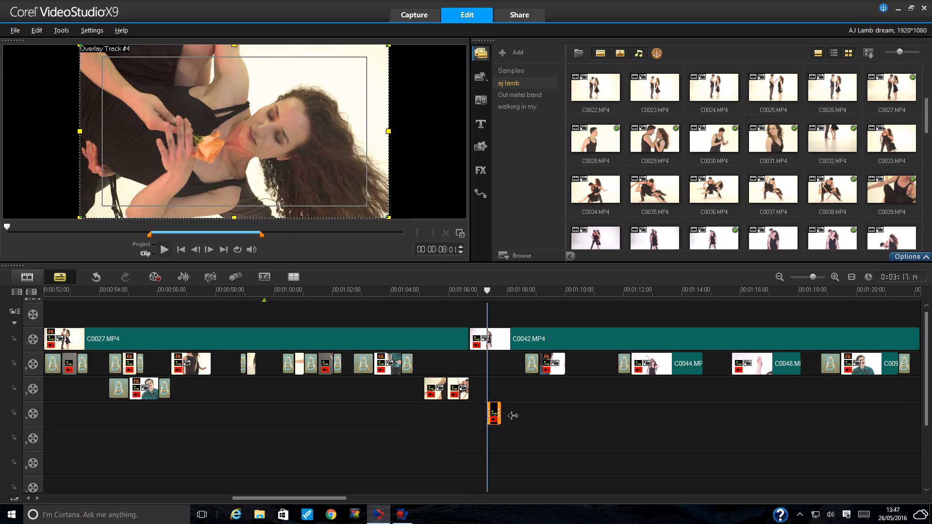
# - Stretch the rose close-up's end, then drag it back to a sliver near 1:06 on track 3
pyautogui.moveTo(512, 412); pyautogui.dragTo(511, 412)
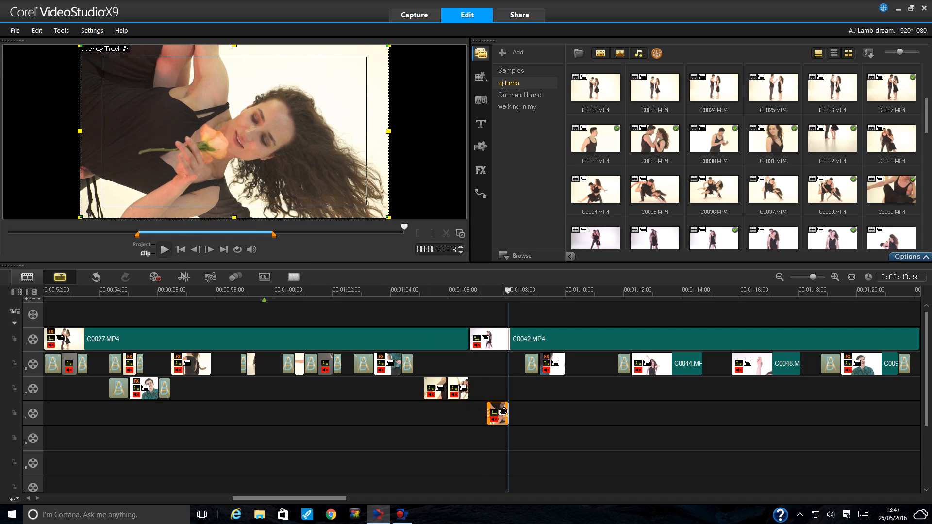
pyautogui.moveTo(508, 413); pyautogui.dragTo(552, 412)
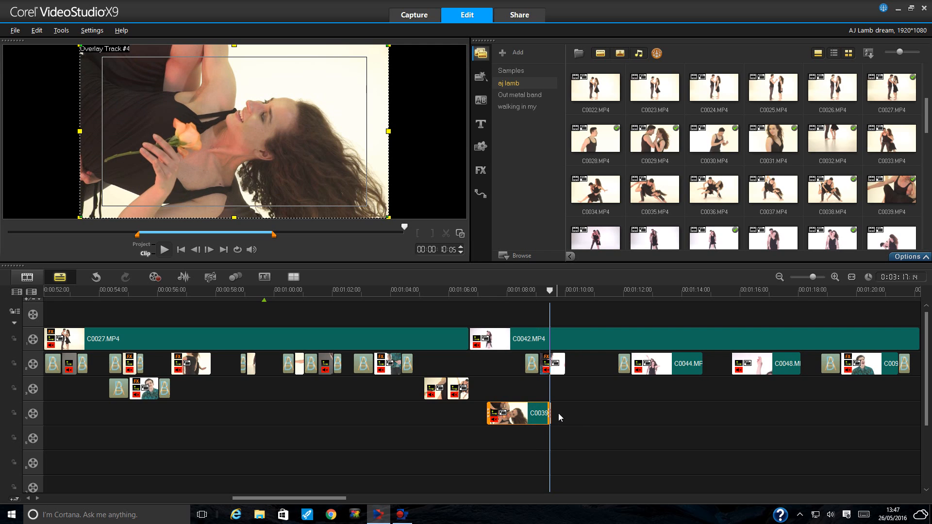
pyautogui.moveTo(551, 414); pyautogui.dragTo(475, 389)
# - Copy the middle track-3 clip onto overlay track 4 and lengthen it
pyautogui.rightClick(454, 386)
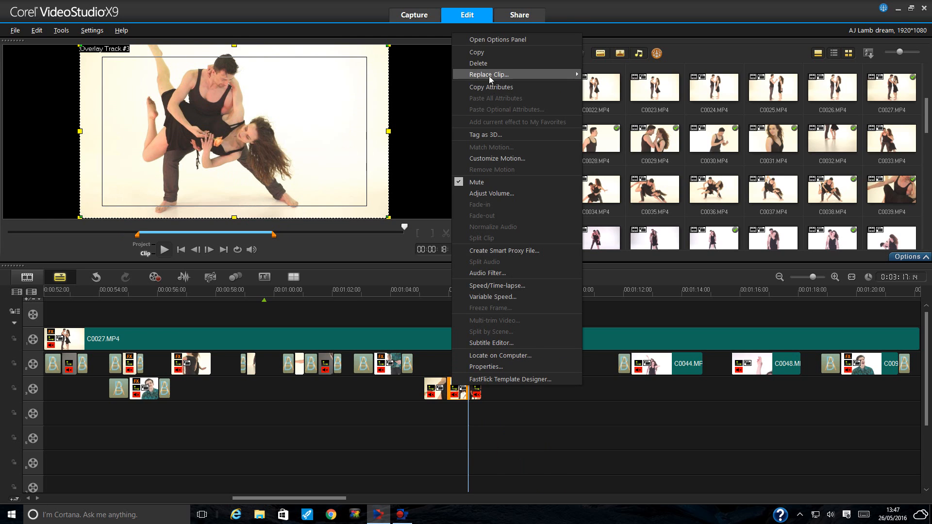
pyautogui.click(481, 54)
pyautogui.click(451, 420)
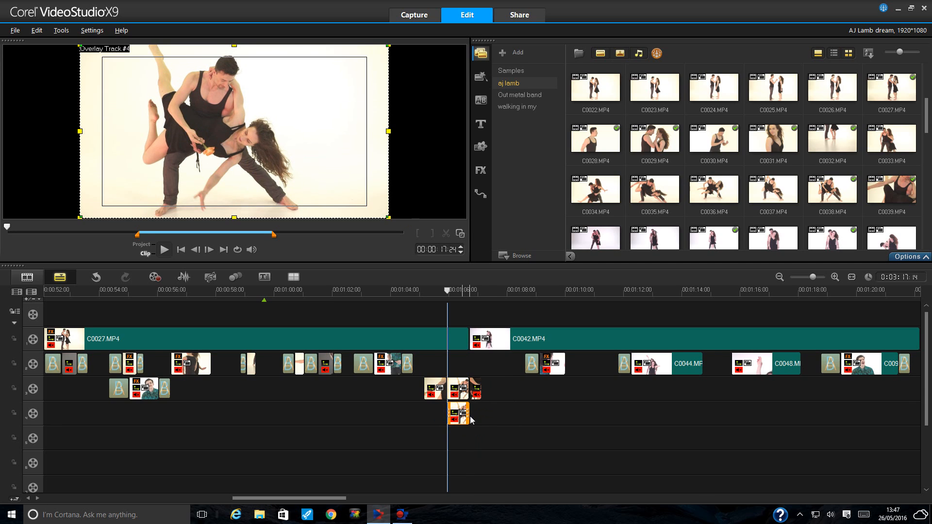
pyautogui.moveTo(468, 416); pyautogui.dragTo(496, 414)
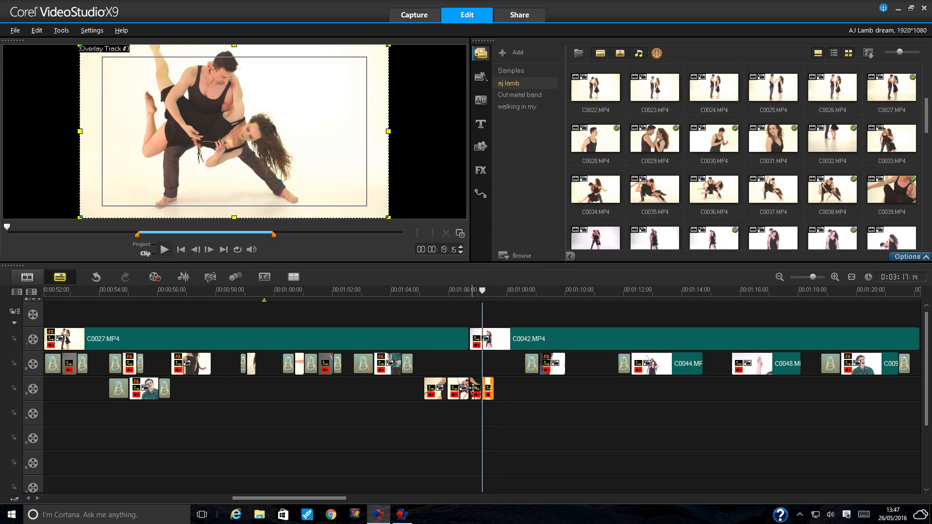
# - Copy another track-3 clip to track 4, adjusting its start and end while previewing
pyautogui.rightClick(474, 388)
pyautogui.click(491, 53)
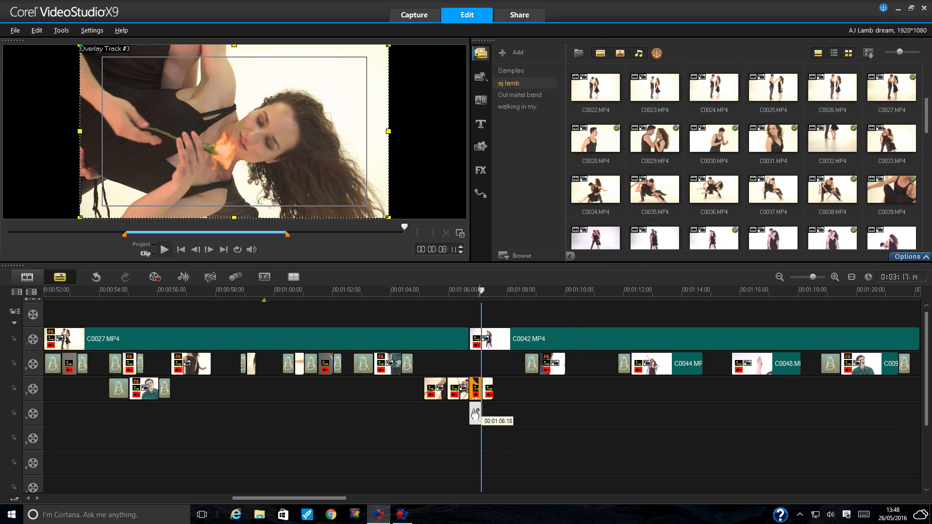
pyautogui.click(476, 415)
pyautogui.moveTo(482, 415); pyautogui.dragTo(551, 420)
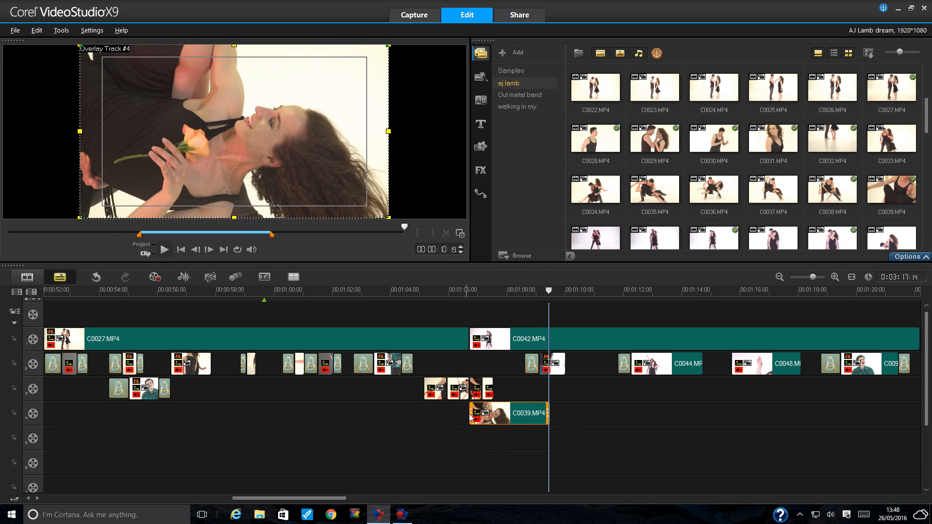
pyautogui.moveTo(471, 417); pyautogui.dragTo(530, 413)
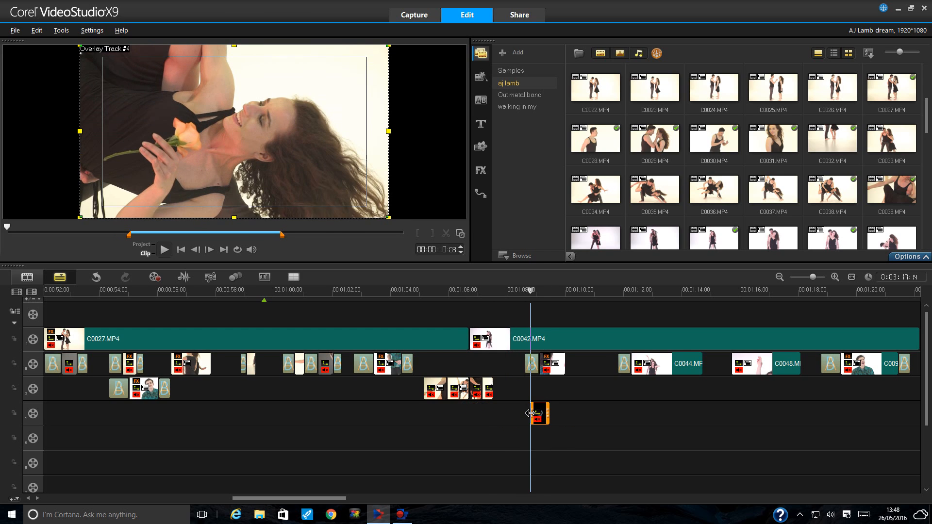
pyautogui.click(165, 250)
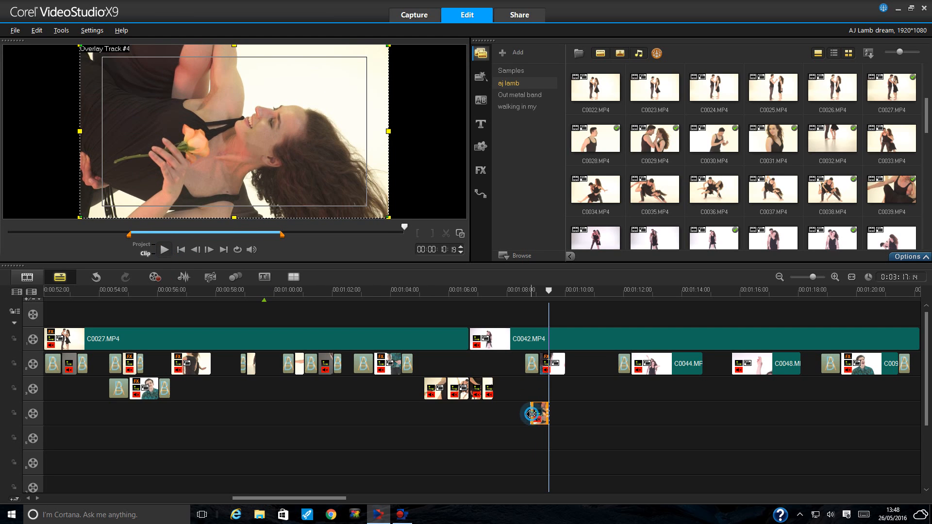
pyautogui.moveTo(531, 415); pyautogui.dragTo(519, 414)
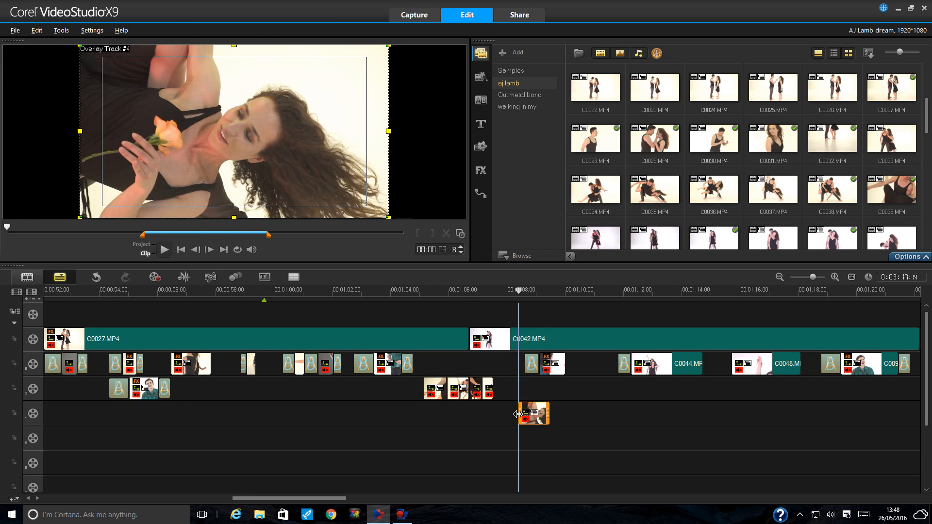
pyautogui.click(166, 250)
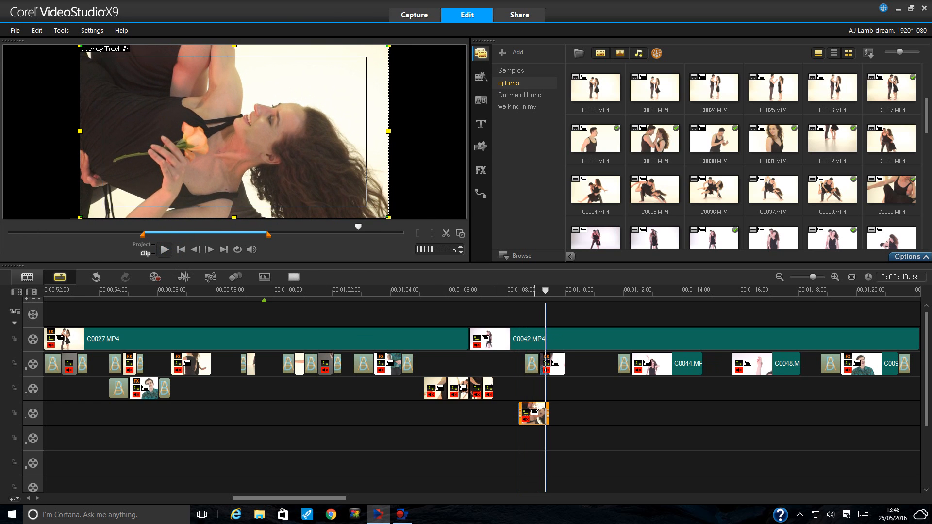
pyautogui.moveTo(543, 414); pyautogui.dragTo(507, 390)
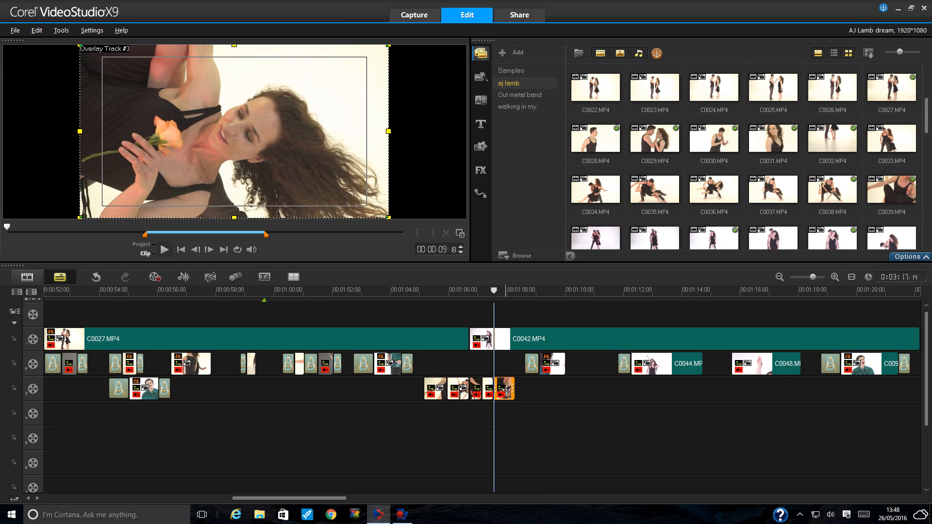
# - Move the playhead near 1:08 and trim the start of the first rose clip on track 3
pyautogui.moveTo(513, 290); pyautogui.dragTo(520, 292)
pyautogui.click(523, 290)
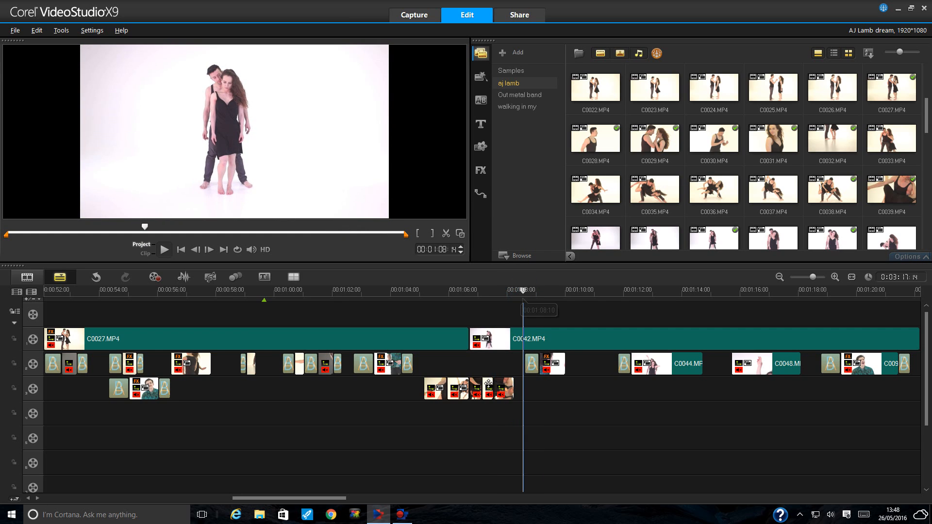
pyautogui.click(430, 388)
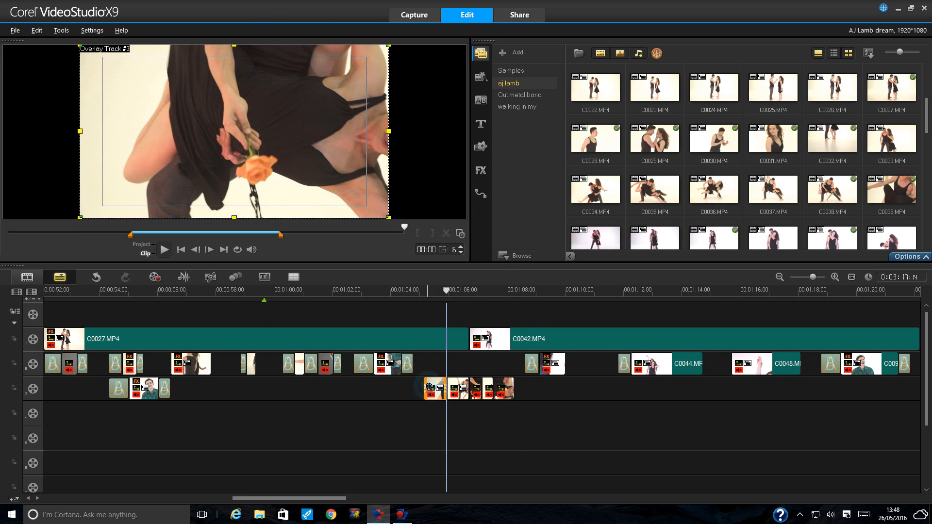
pyautogui.moveTo(426, 387); pyautogui.dragTo(493, 369)
pyautogui.click(456, 388)
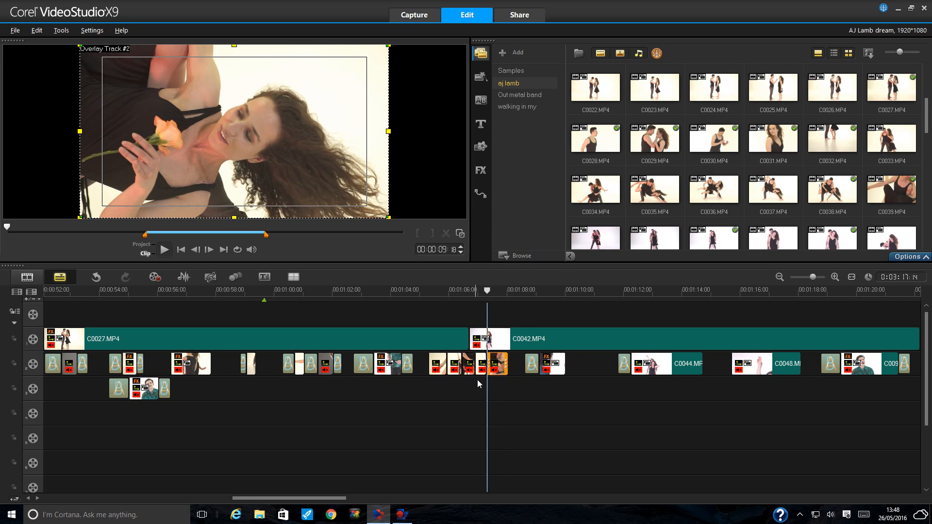
pyautogui.click(480, 100)
# - Add a Crossfade between the rose clips near 01:05 and preview it
pyautogui.moveTo(519, 87); pyautogui.dragTo(443, 318)
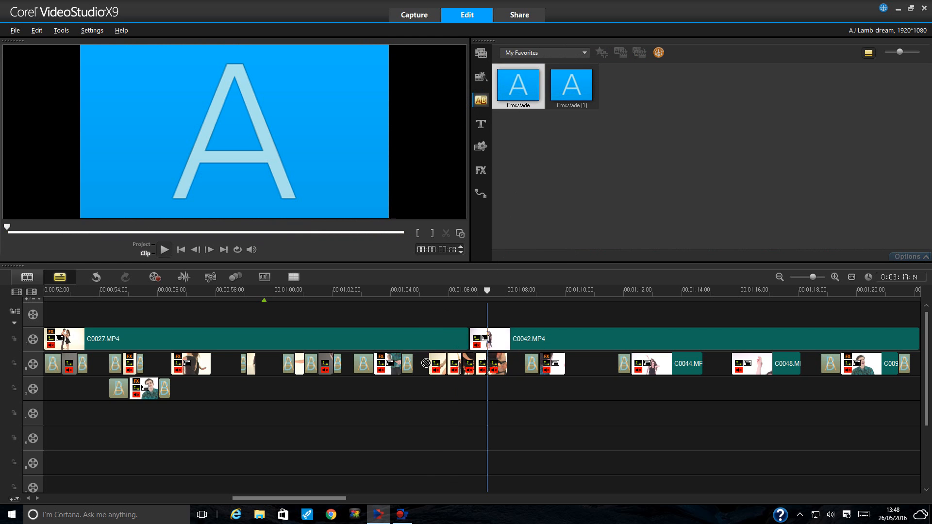
pyautogui.moveTo(426, 363); pyautogui.dragTo(438, 368)
pyautogui.press('Return')
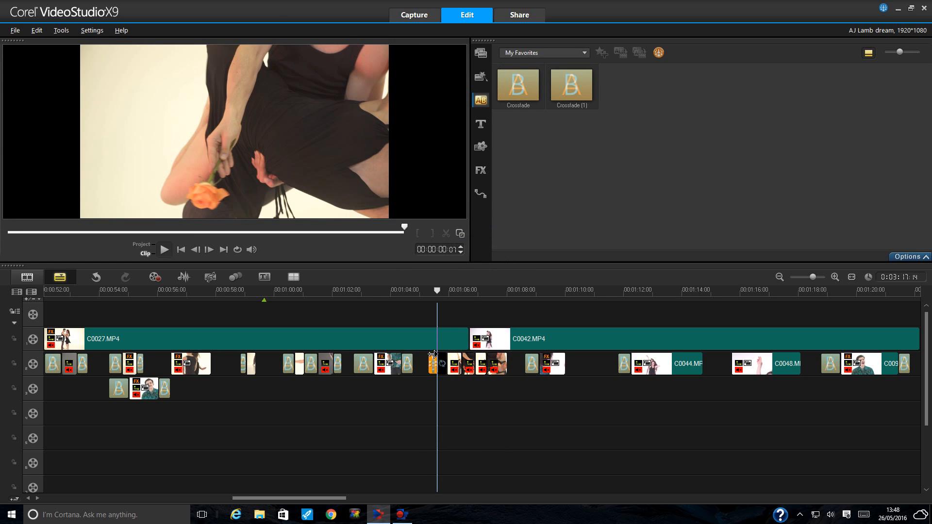
pyautogui.click(437, 319)
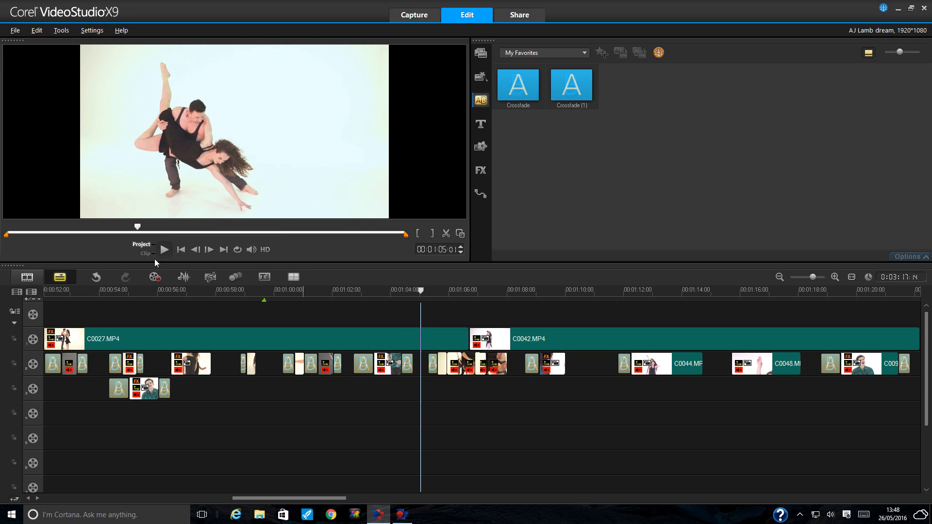
pyautogui.press('space')
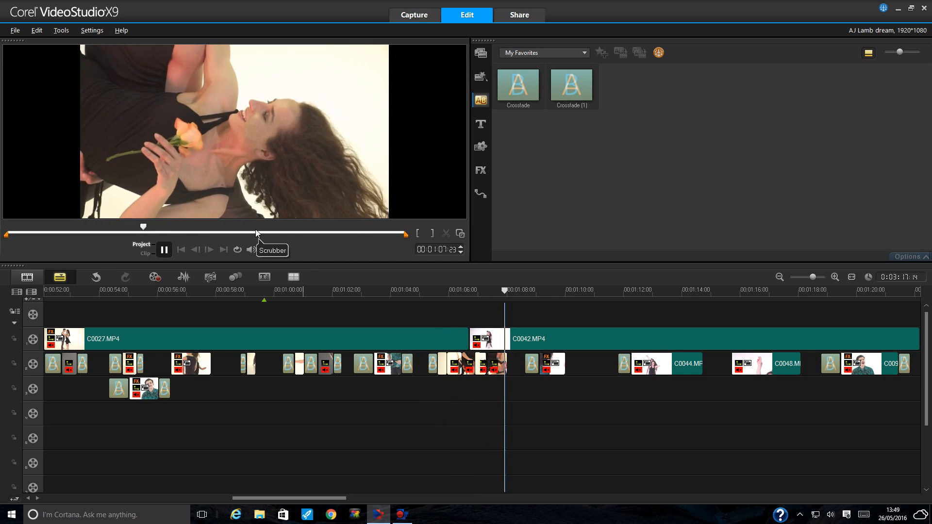
pyautogui.press('space')
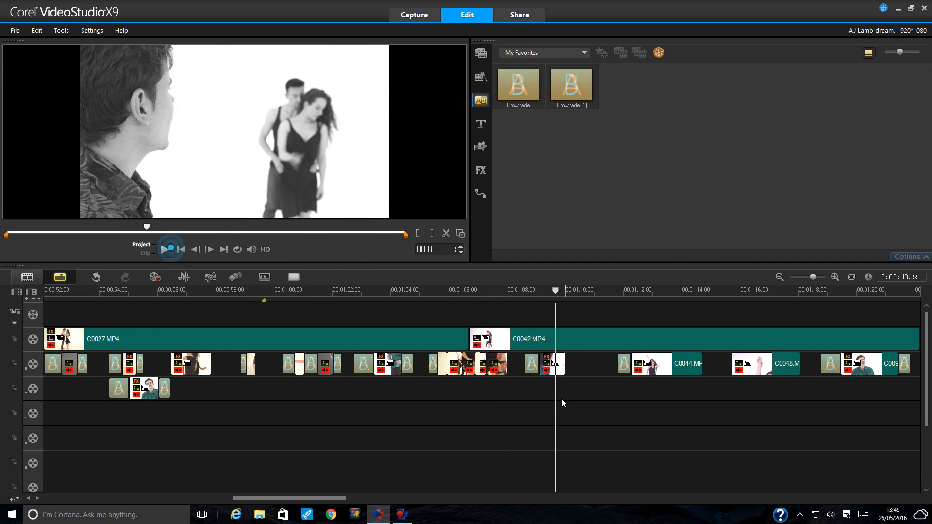
# - Lengthen the short clip near 01:07, add a second Crossfade there, and preview both transitions
pyautogui.click(507, 364)
pyautogui.moveTo(507, 364); pyautogui.dragTo(515, 365)
pyautogui.click(480, 100)
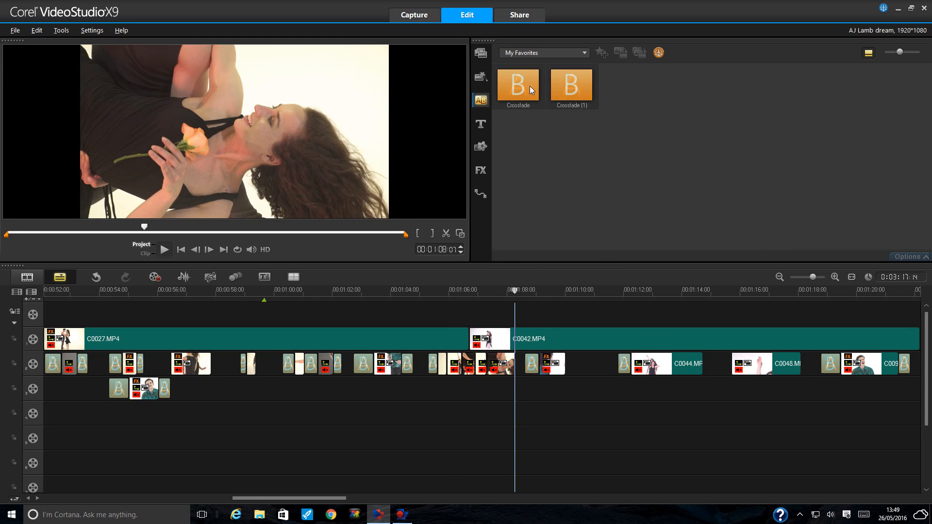
pyautogui.moveTo(529, 86); pyautogui.dragTo(510, 365)
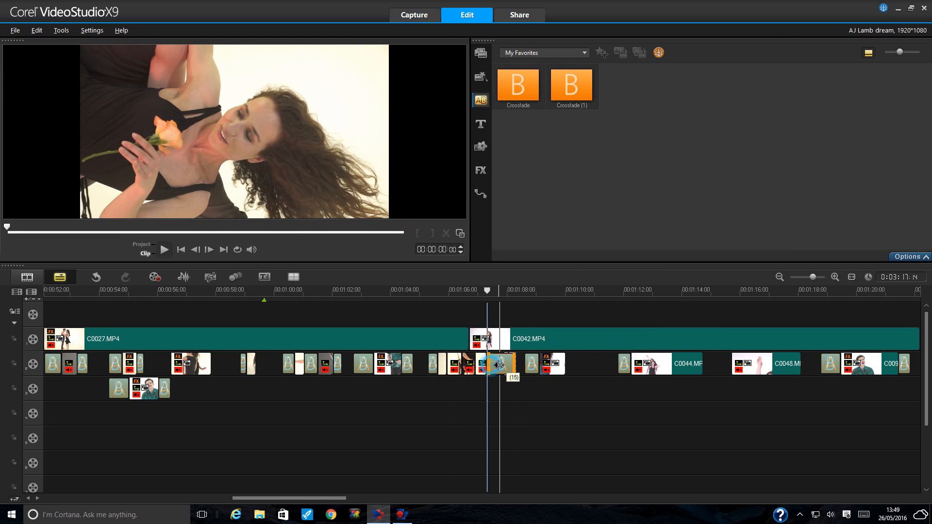
pyautogui.click(501, 359)
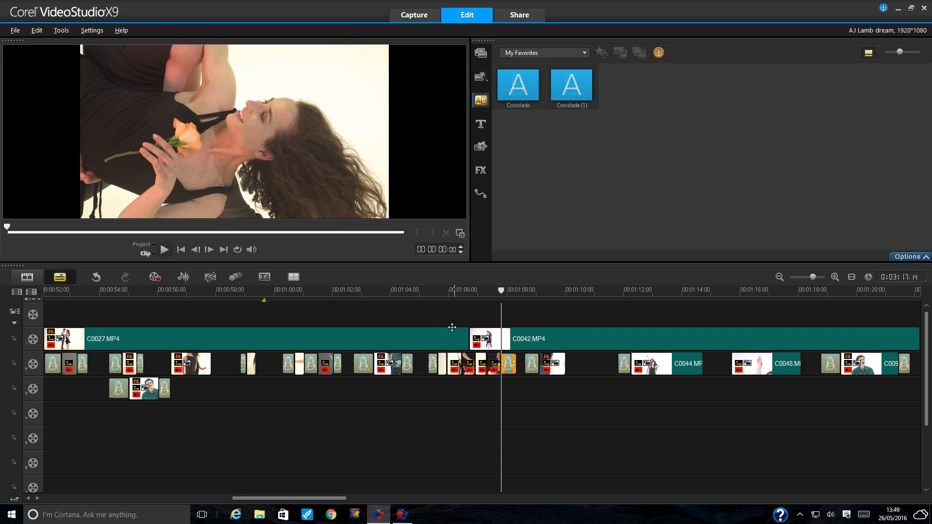
pyautogui.click(427, 291)
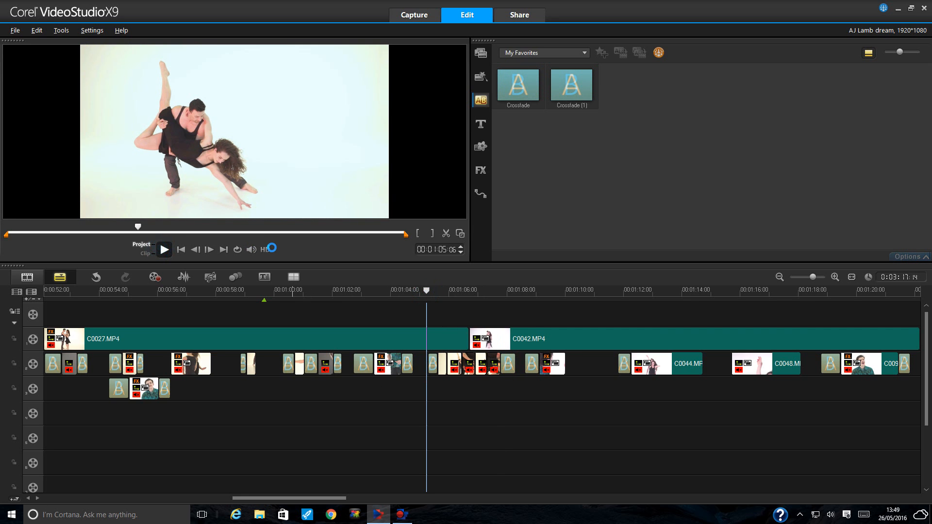
pyautogui.press('space')
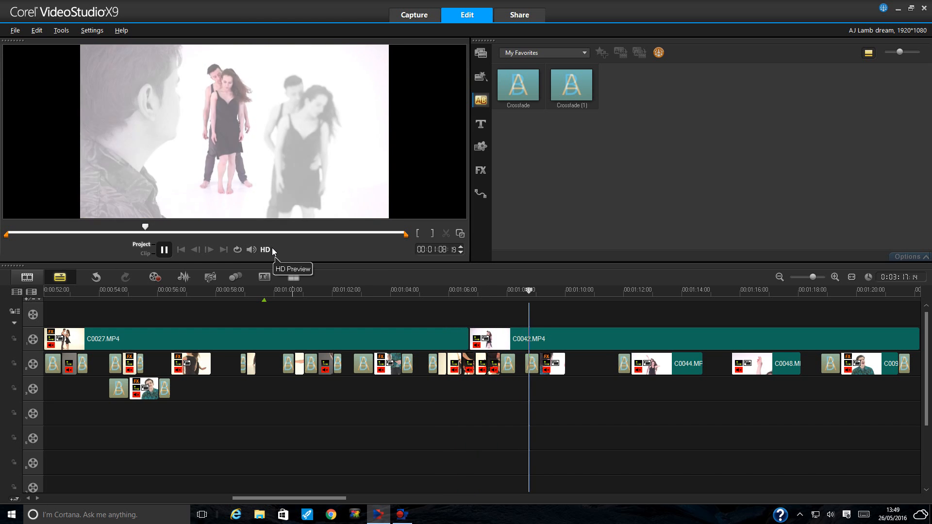
pyautogui.click(165, 250)
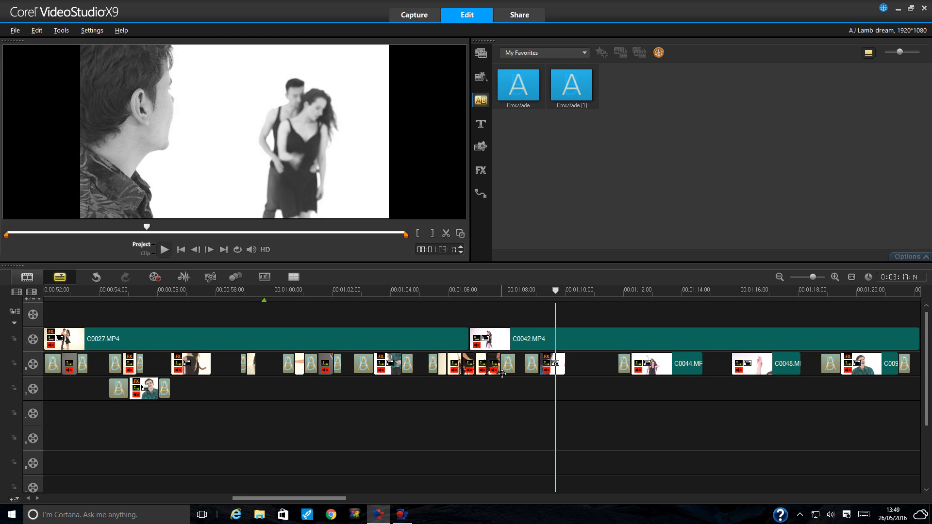
pyautogui.click(494, 363)
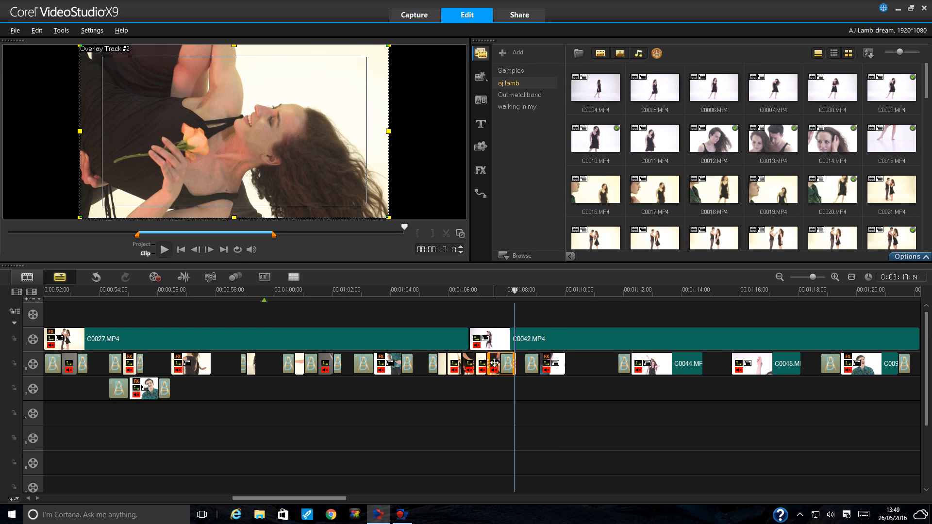
# - Turn on automatic White Balance in Color Correction for the first two rose clips
pyautogui.click(909, 256)
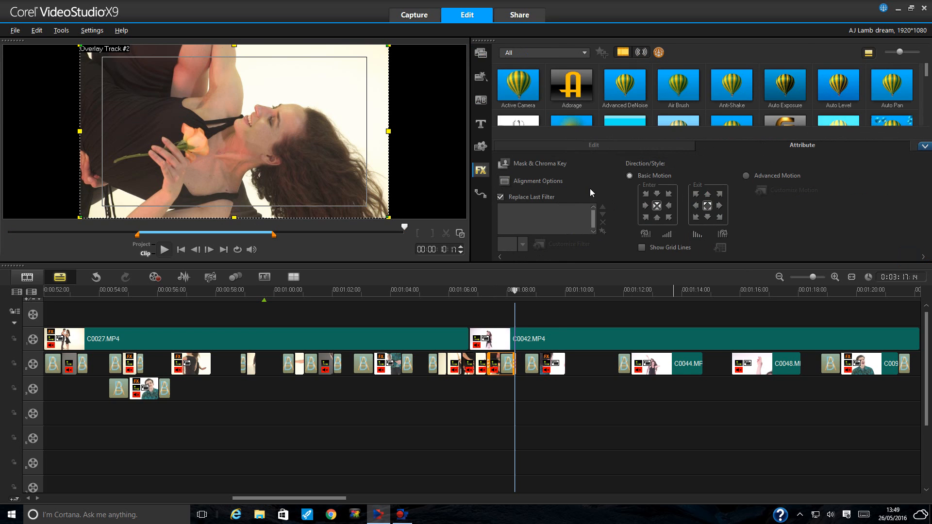
pyautogui.click(533, 200)
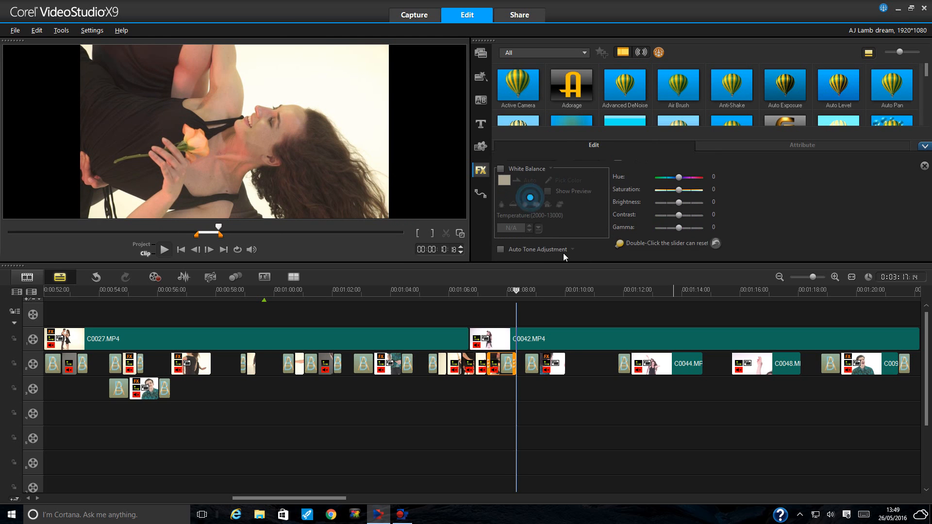
pyautogui.click(501, 164)
pyautogui.click(481, 364)
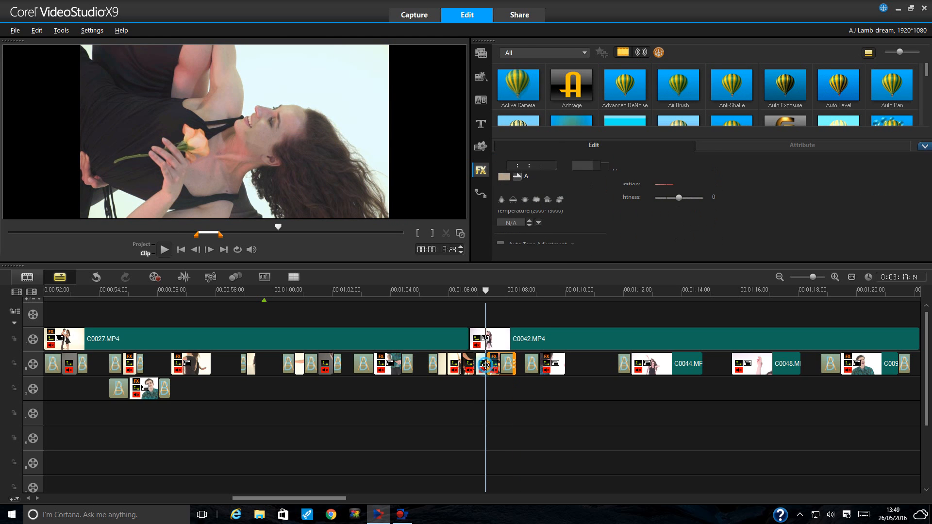
pyautogui.click(523, 201)
pyautogui.click(500, 164)
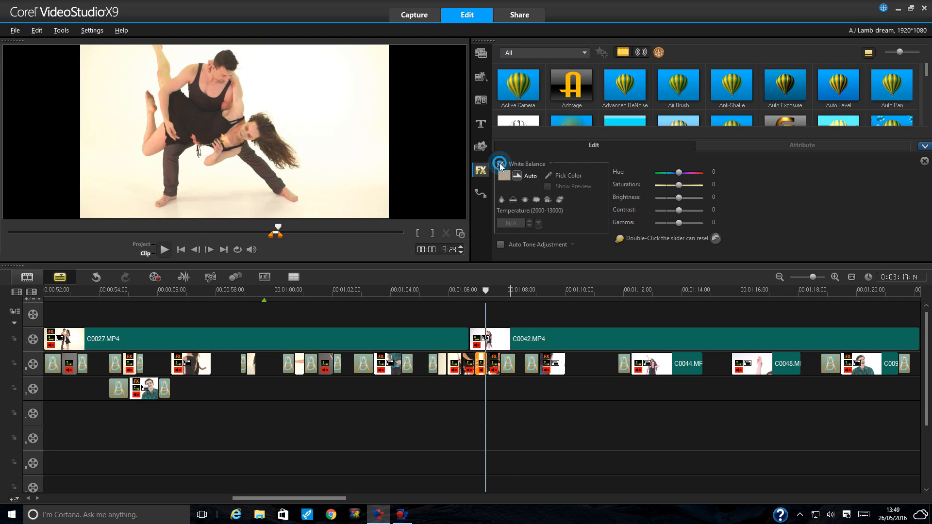
# - Open Color Correction for the remaining three overlay clips, then return the playhead to 01:05:00
pyautogui.click(470, 364)
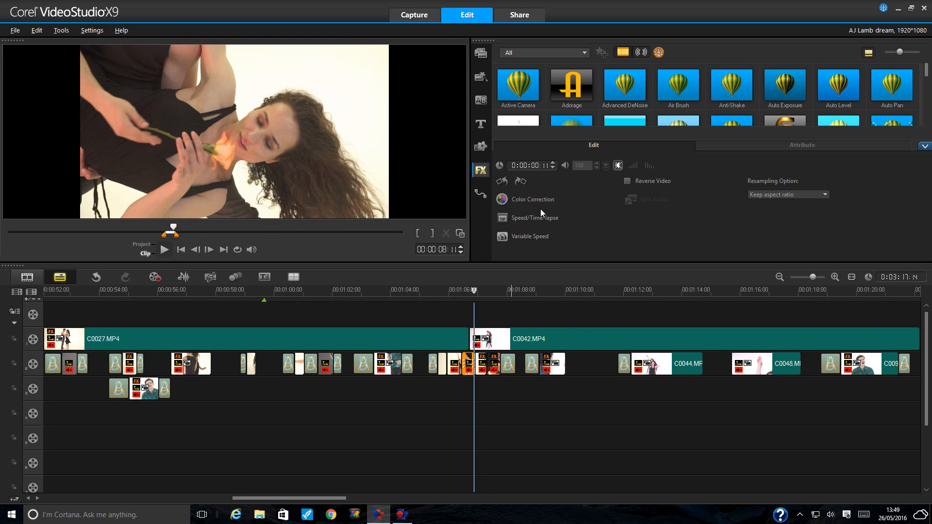
pyautogui.click(519, 198)
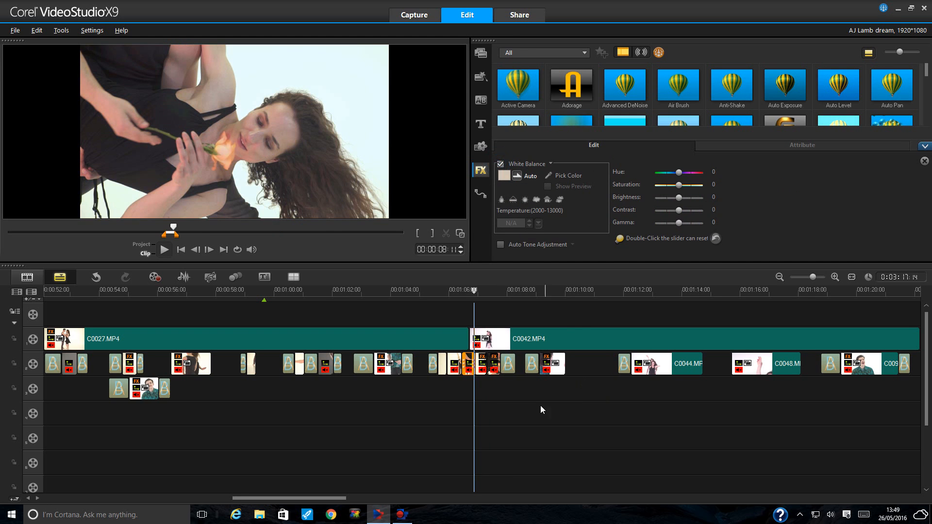
pyautogui.click(455, 366)
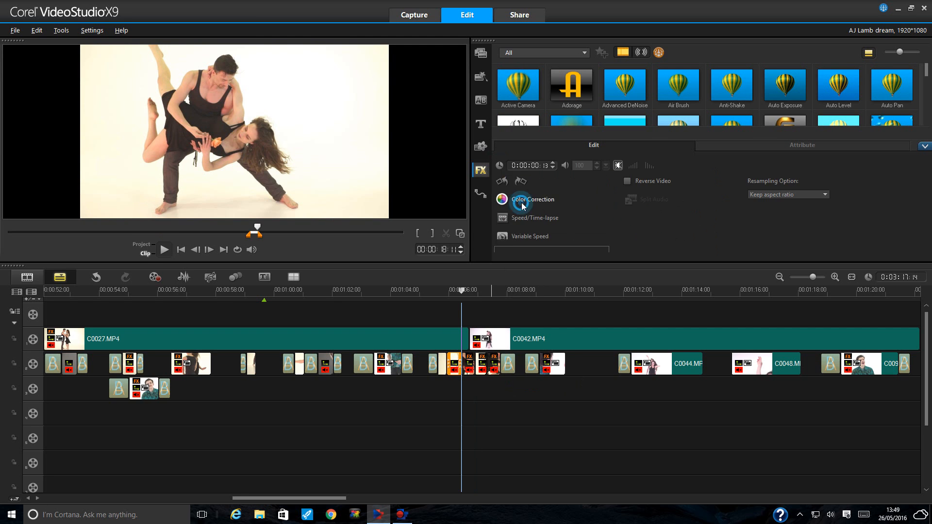
pyautogui.click(521, 204)
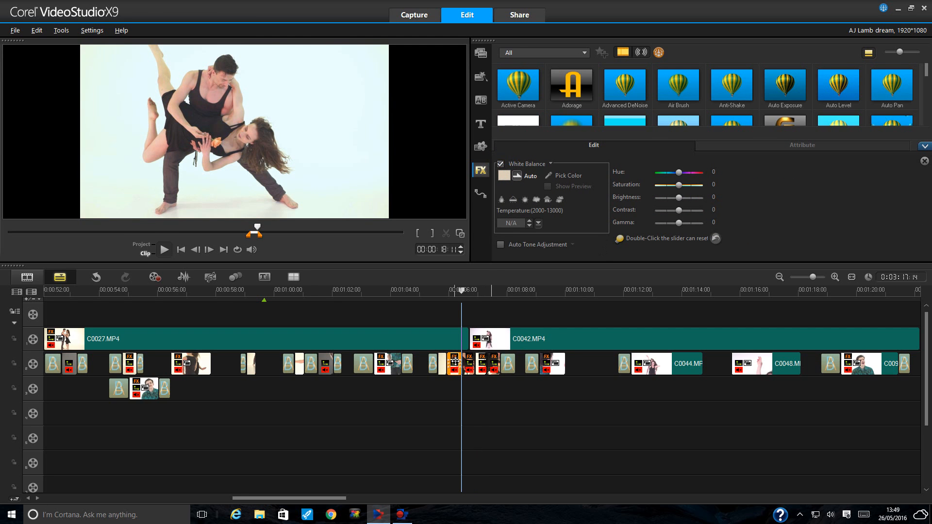
pyautogui.click(439, 364)
pyautogui.click(514, 202)
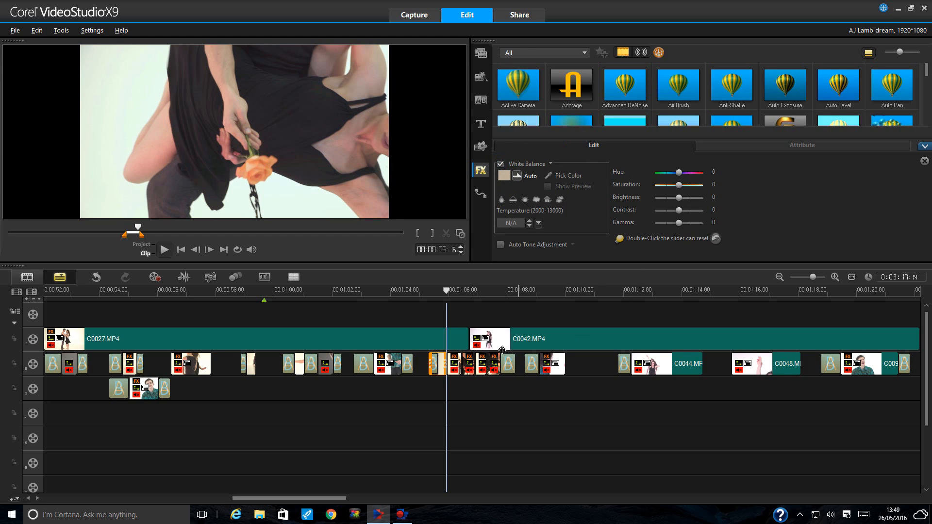
pyautogui.click(421, 293)
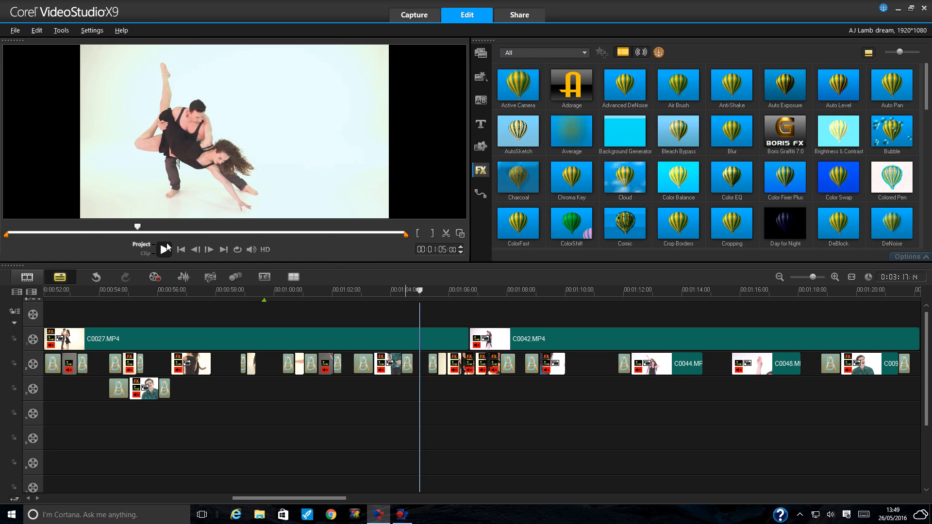
pyautogui.click(165, 249)
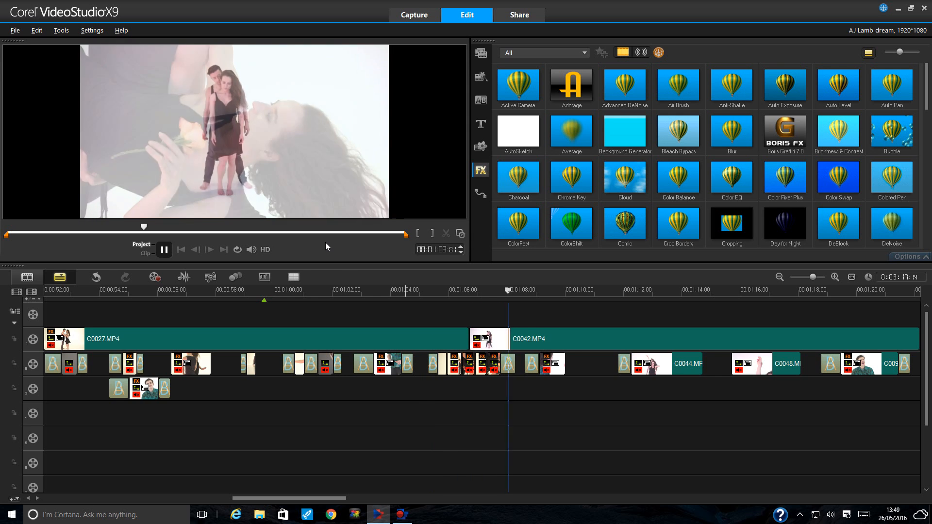
pyautogui.click(164, 250)
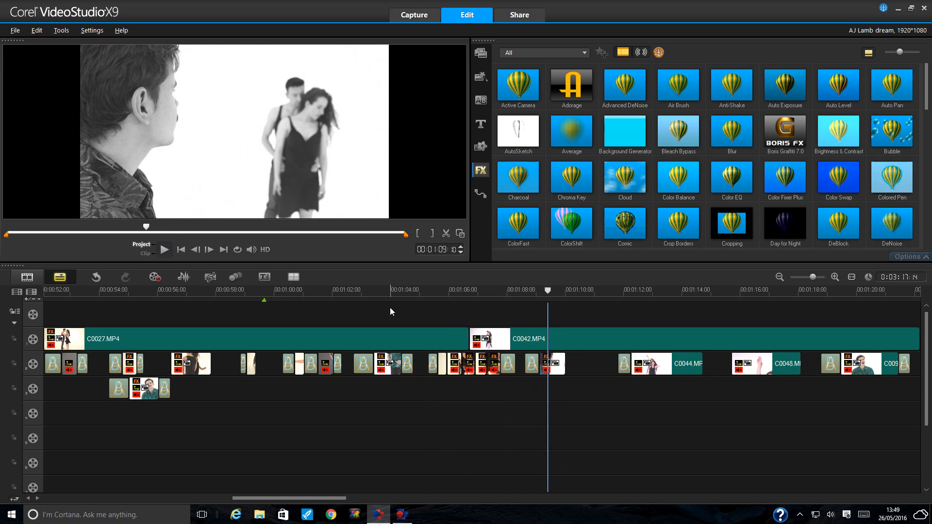
pyautogui.click(346, 292)
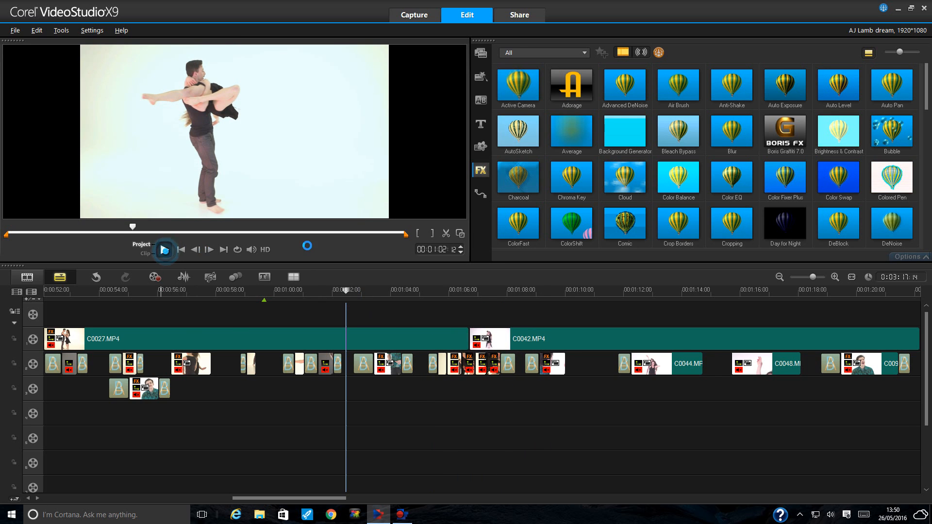
pyautogui.press('space')
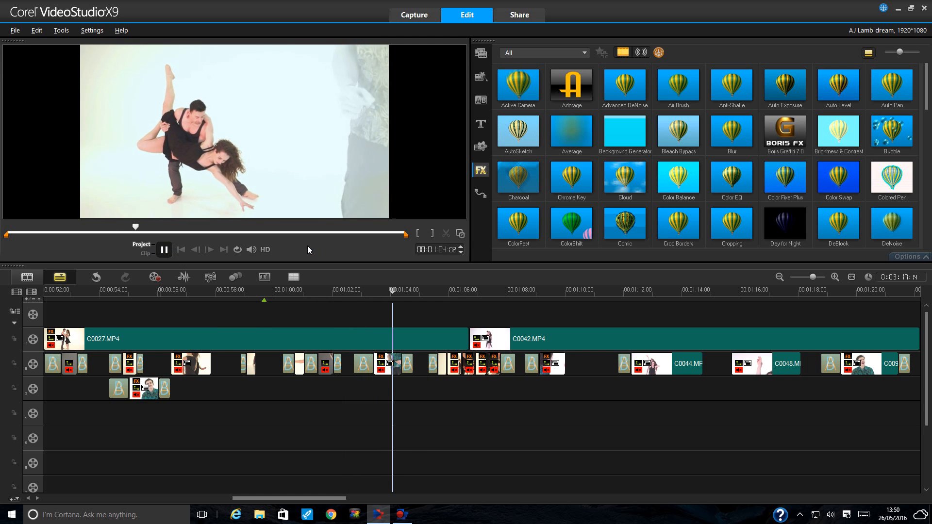
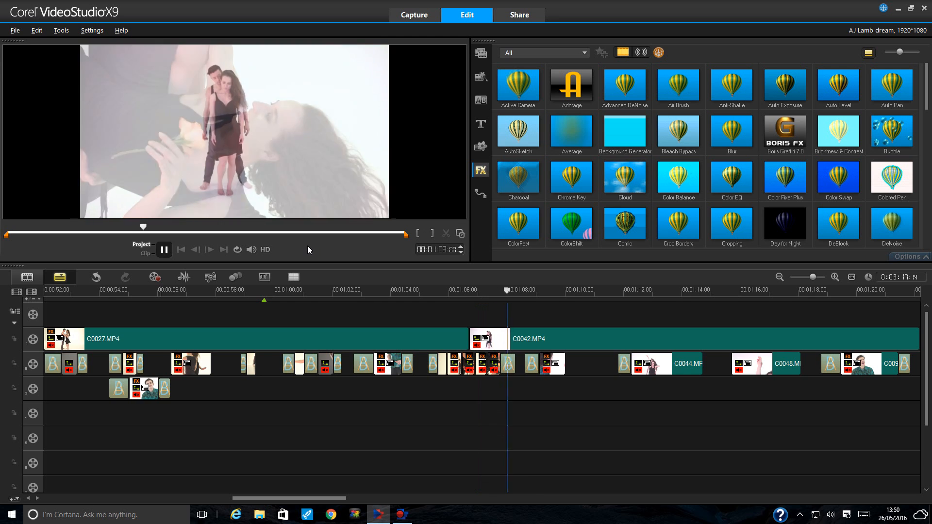
# - Replay the section from 01:00 to 01:07 and park the playhead at 01:05:00
pyautogui.click(168, 249)
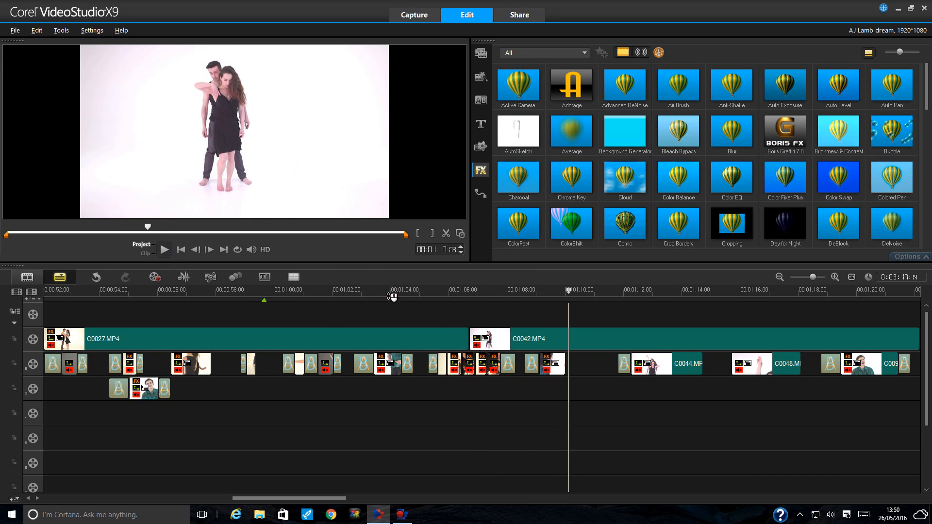
pyautogui.moveTo(430, 291); pyautogui.dragTo(416, 291)
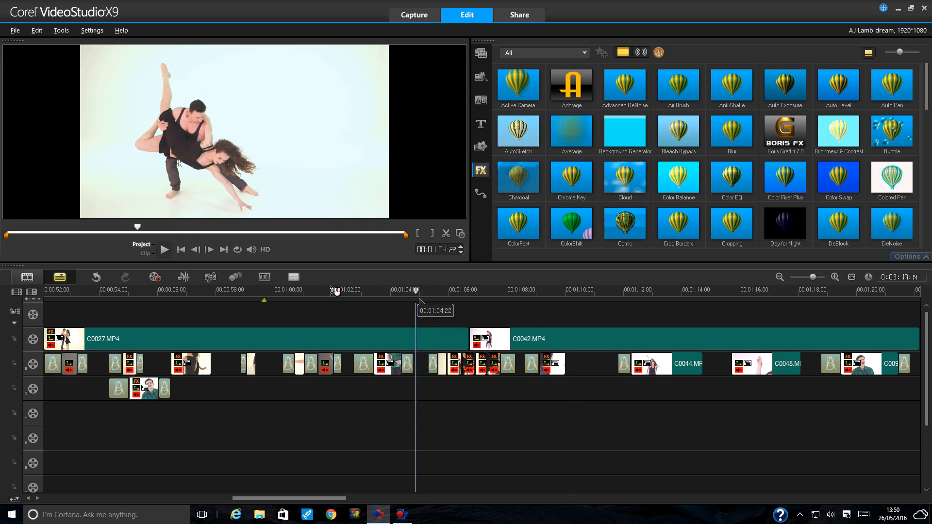
pyautogui.click(280, 292)
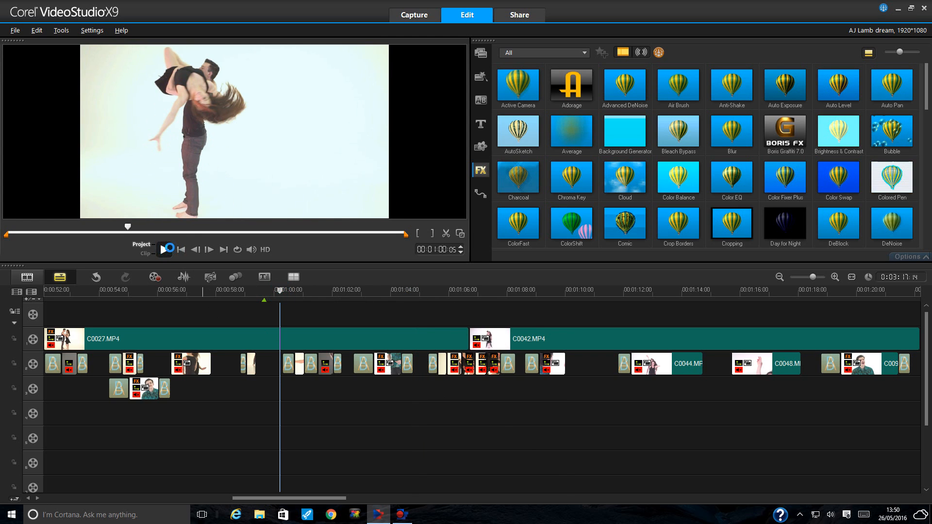
pyautogui.click(169, 248)
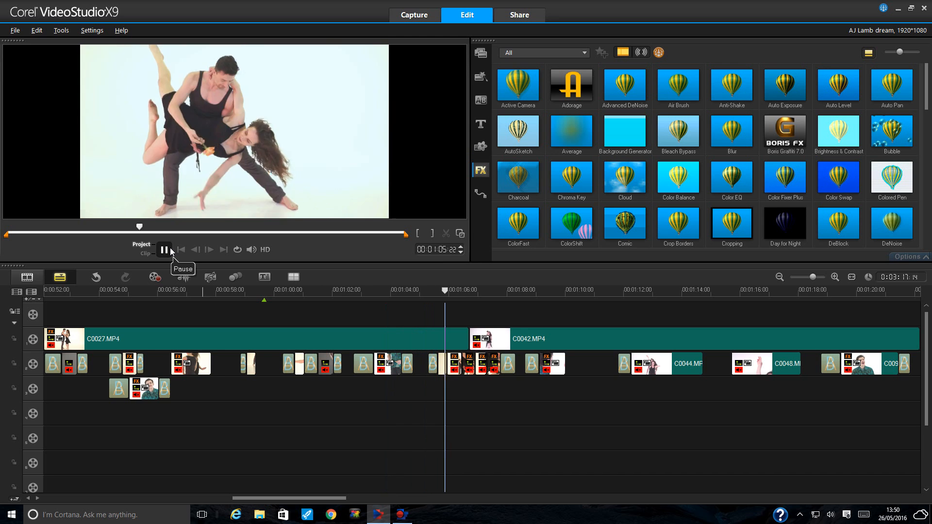
pyautogui.click(164, 250)
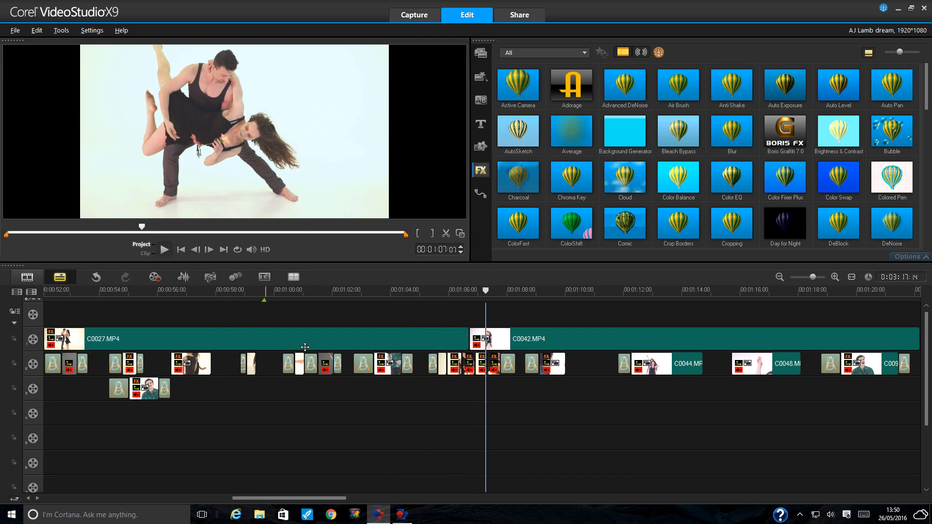
pyautogui.click(421, 289)
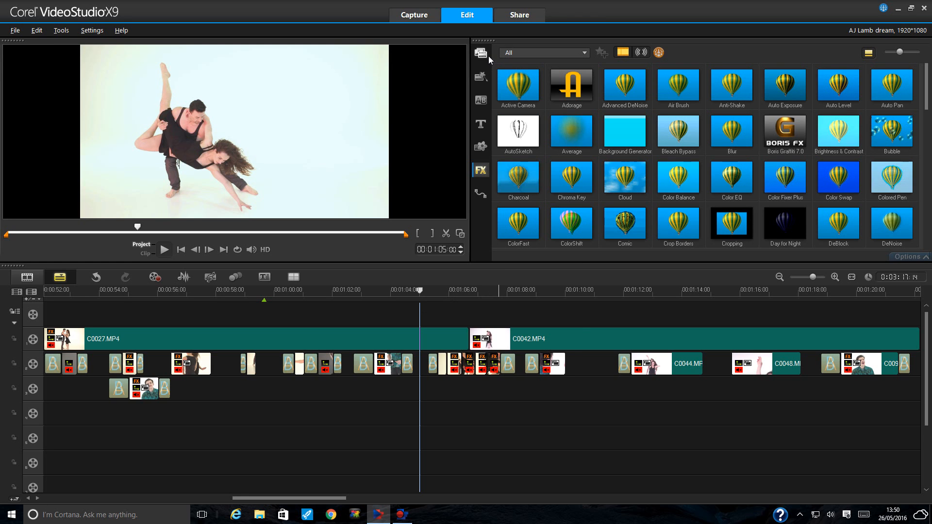
# - Copy overlay clip C0038 onto overlay track 3 and trim both ends to a short piece
pyautogui.click(447, 364)
pyautogui.rightClick(451, 365)
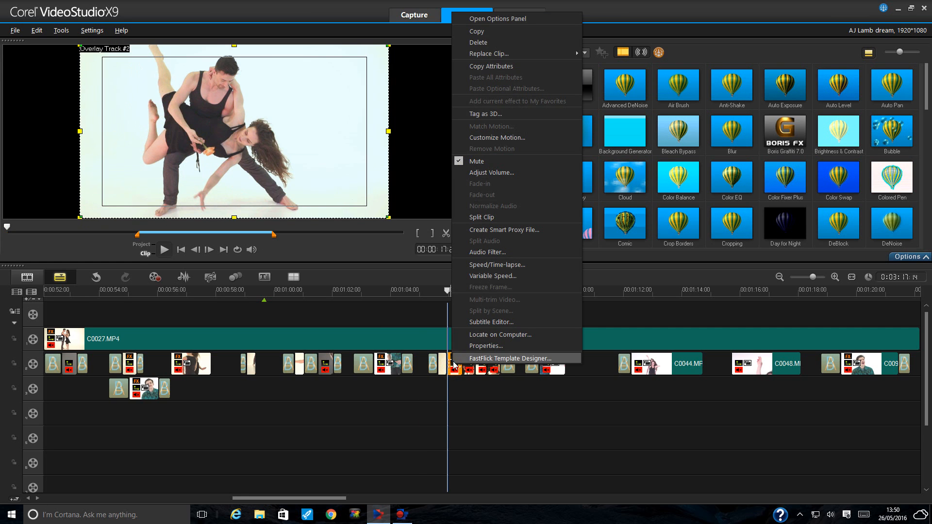
pyautogui.click(489, 31)
pyautogui.click(443, 386)
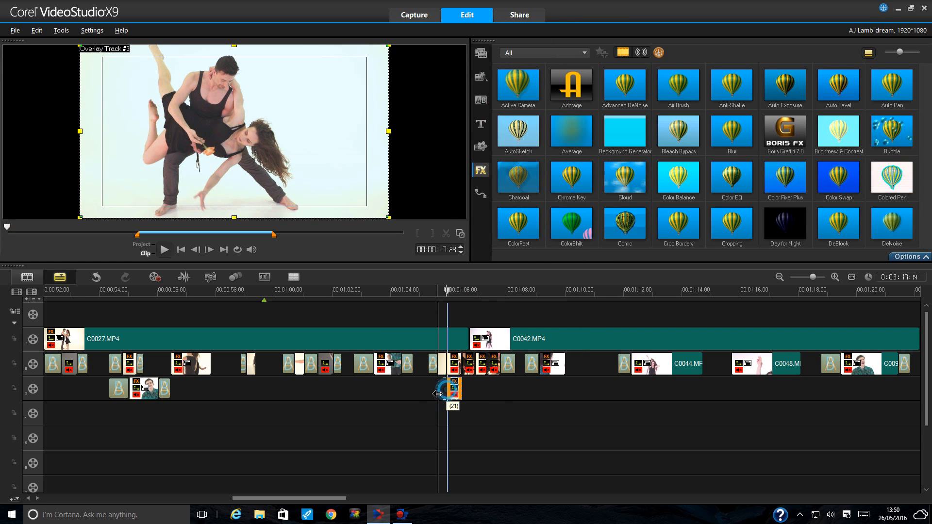
pyautogui.moveTo(437, 394); pyautogui.dragTo(356, 386)
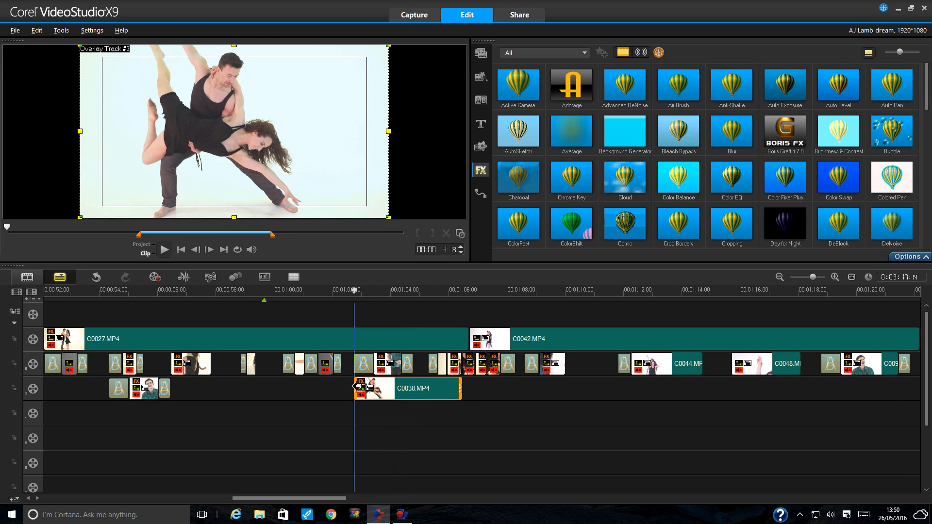
pyautogui.moveTo(460, 391); pyautogui.dragTo(390, 388)
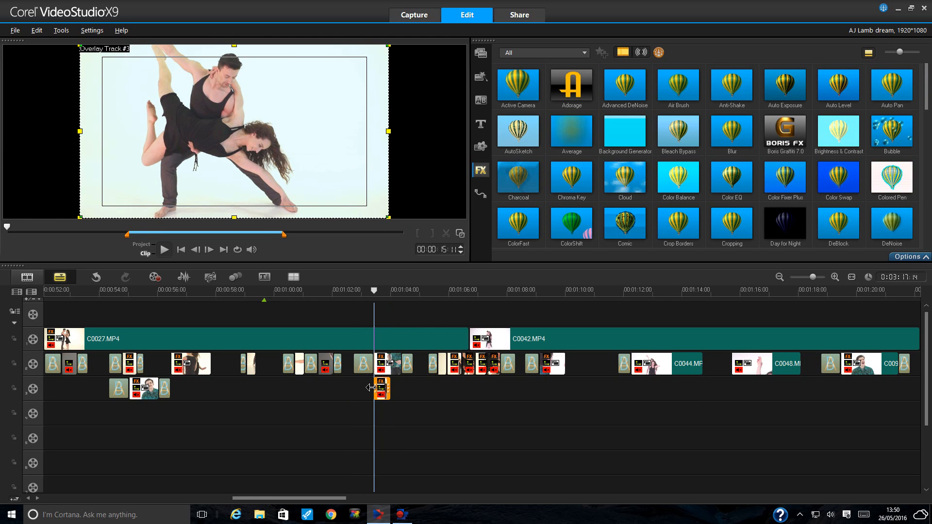
pyautogui.moveTo(381, 389)
pyautogui.mouseDown()
pyautogui.moveTo(410, 392)
pyautogui.moveTo(397, 387)
pyautogui.mouseUp()
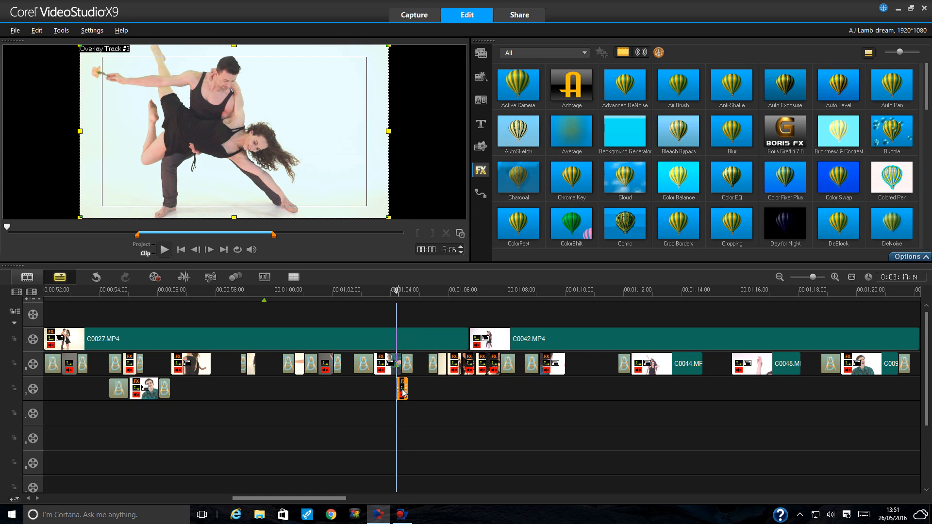
# - Move the short clip up into the overlay track 2 gap at 01:05:08
pyautogui.click(403, 393)
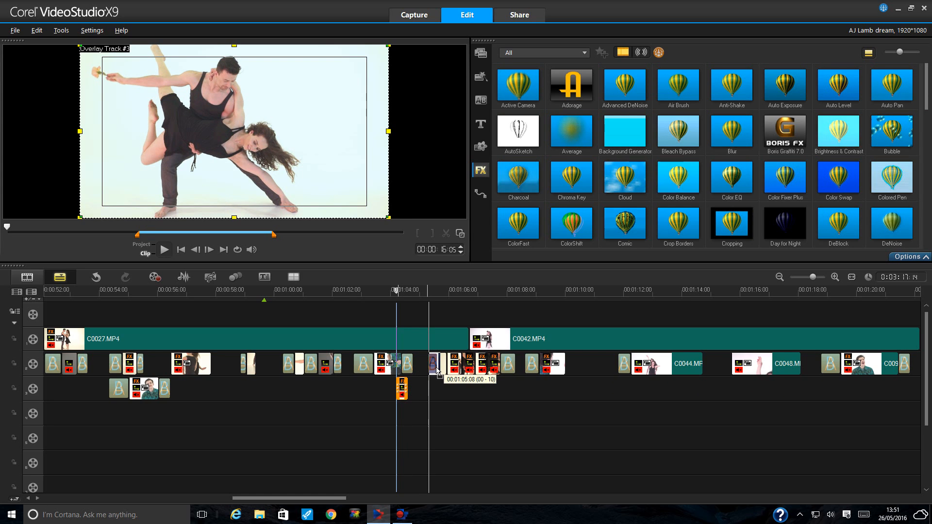
pyautogui.click(433, 367)
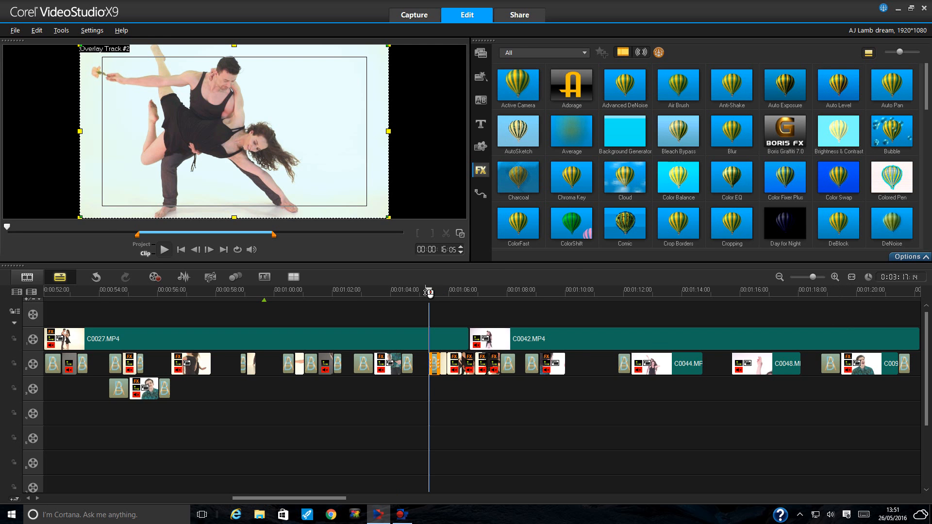
pyautogui.moveTo(429, 293); pyautogui.dragTo(415, 291)
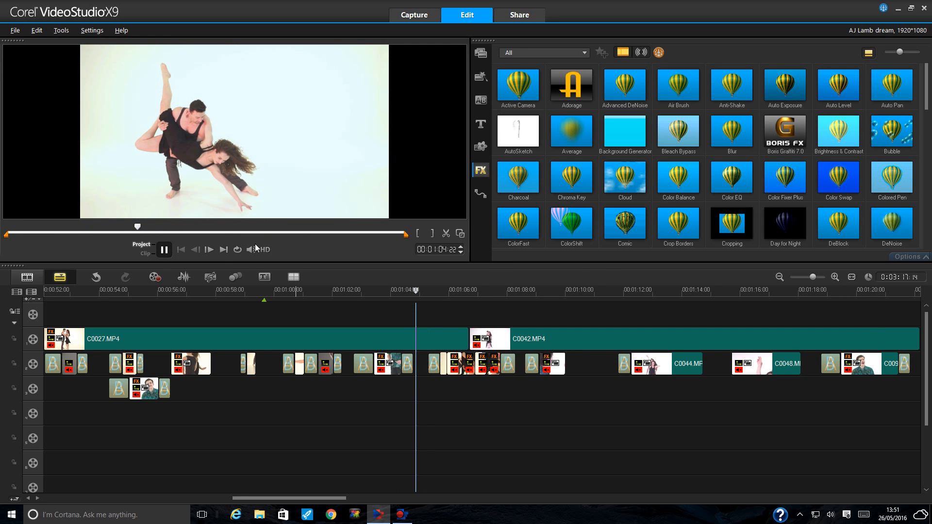
# - Revert the crossfade trim and the clip move on overlay track 2
pyautogui.click(166, 253)
pyautogui.click(836, 278)
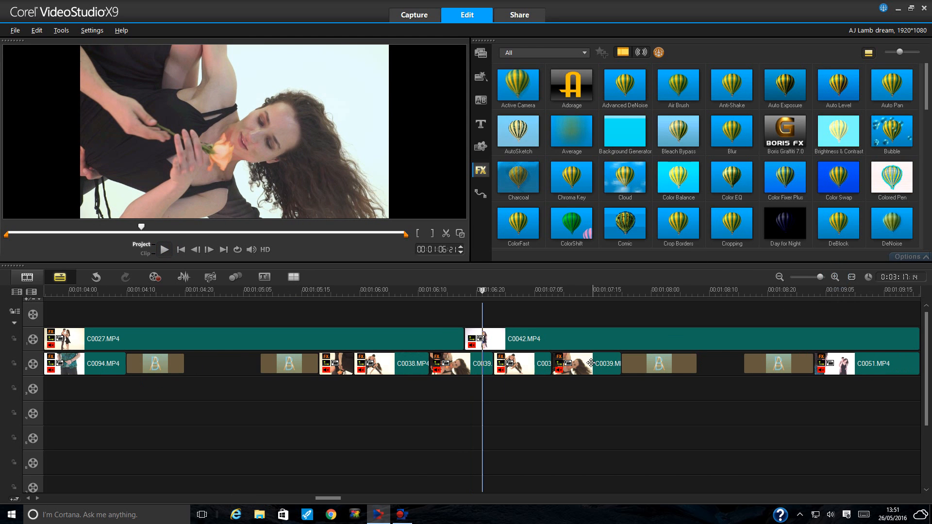
pyautogui.doubleClick(292, 373)
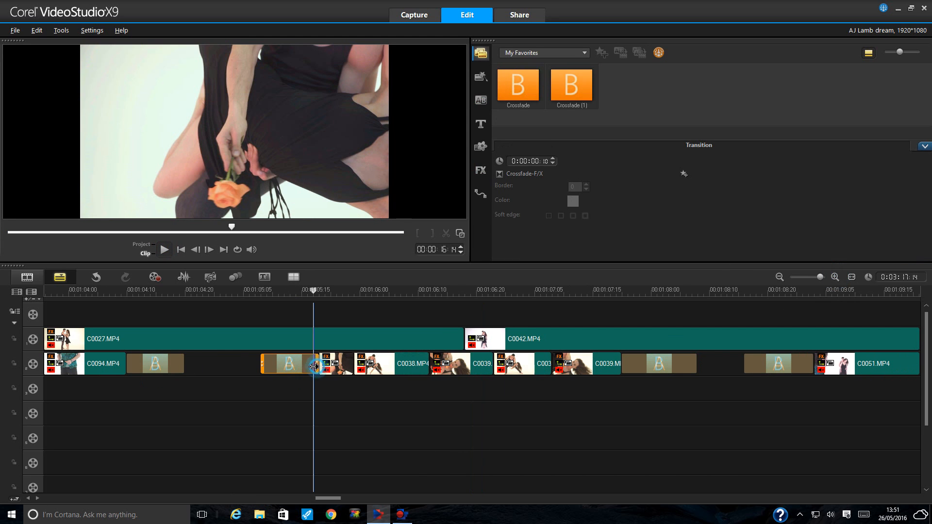
pyautogui.moveTo(314, 367); pyautogui.dragTo(290, 367)
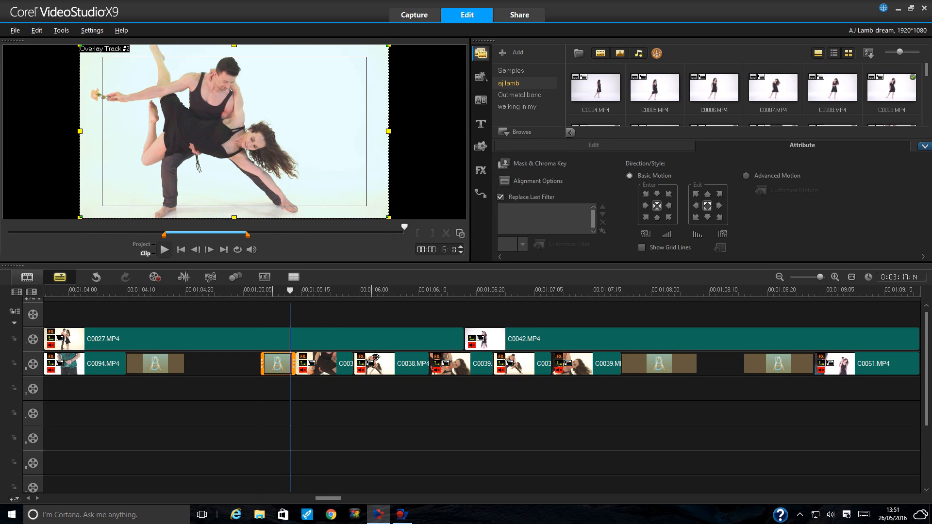
pyautogui.click(97, 278)
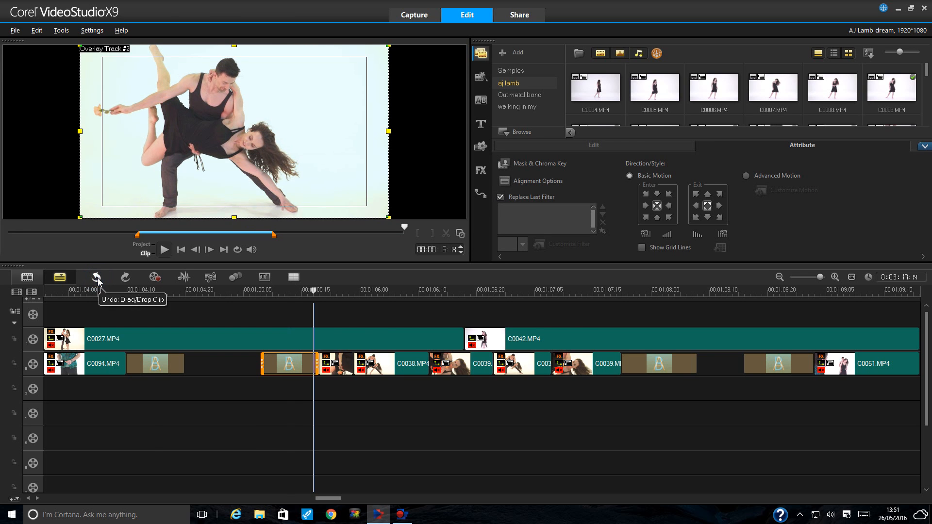
pyautogui.click(96, 278)
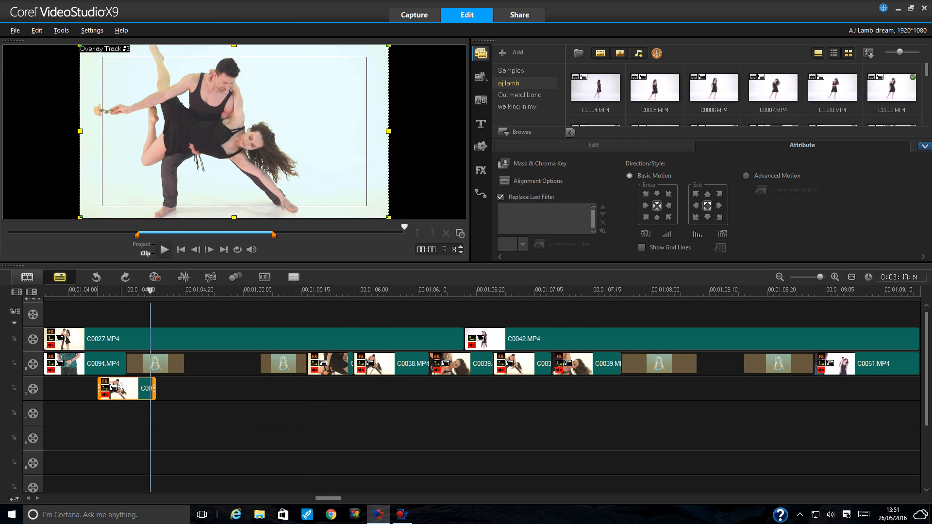
# - Delete the old track 2 crossfade and slot the short clip into that gap
pyautogui.moveTo(121, 387); pyautogui.dragTo(232, 387)
pyautogui.click(286, 365)
pyautogui.rightClick(293, 364)
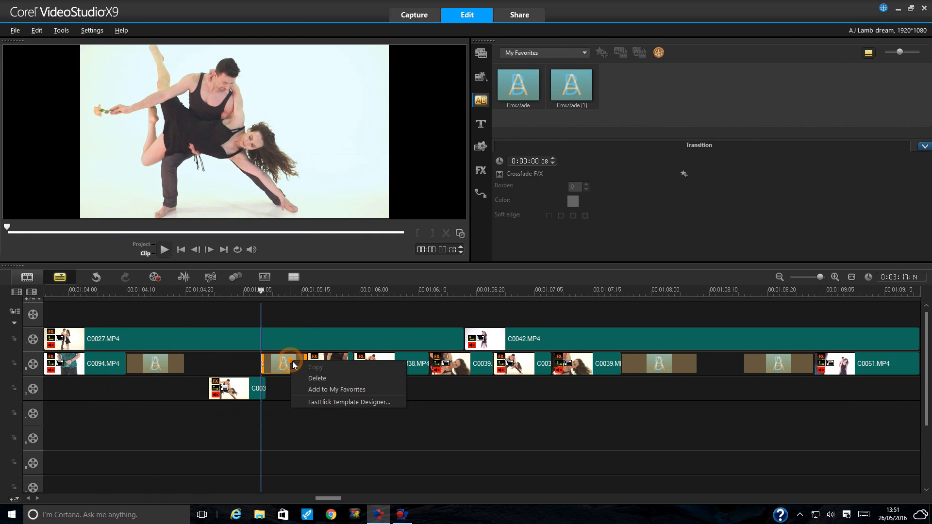
pyautogui.click(317, 378)
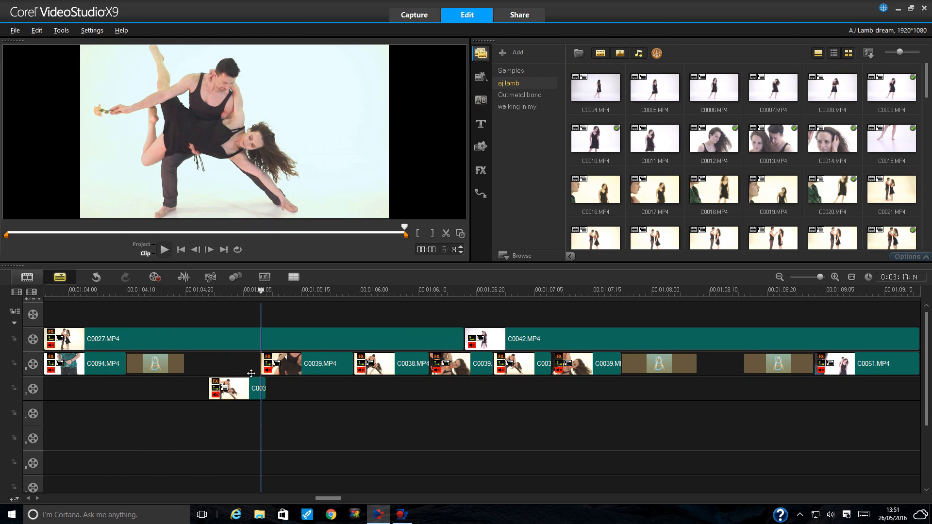
pyautogui.moveTo(251, 373); pyautogui.dragTo(260, 365)
# - Add a Crossfade at the short clip's start and set the playhead to 01:04:23
pyautogui.click(482, 100)
pyautogui.moveTo(517, 87); pyautogui.dragTo(222, 300)
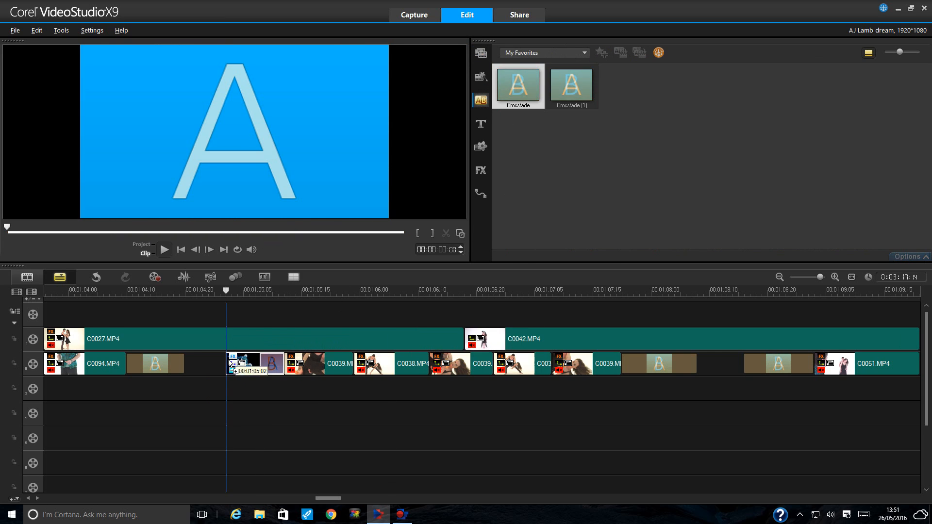
pyautogui.press('Return')
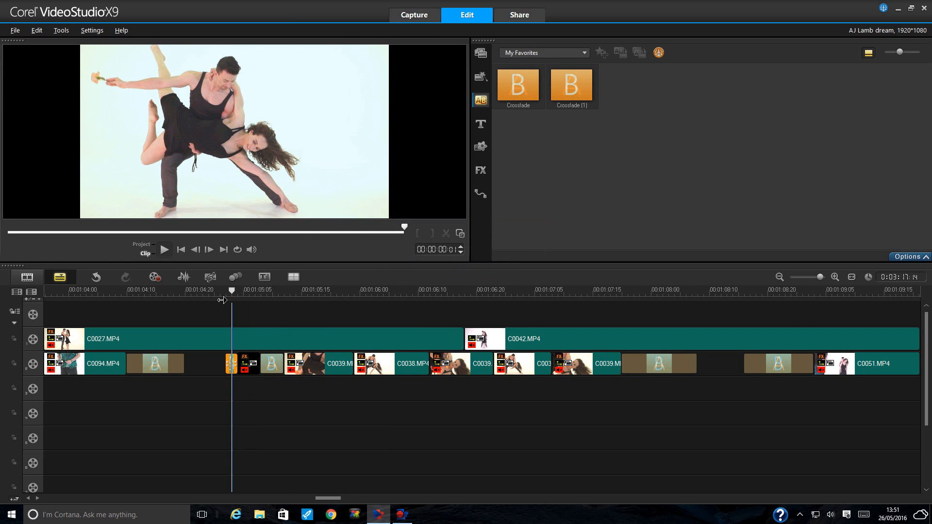
pyautogui.click(203, 291)
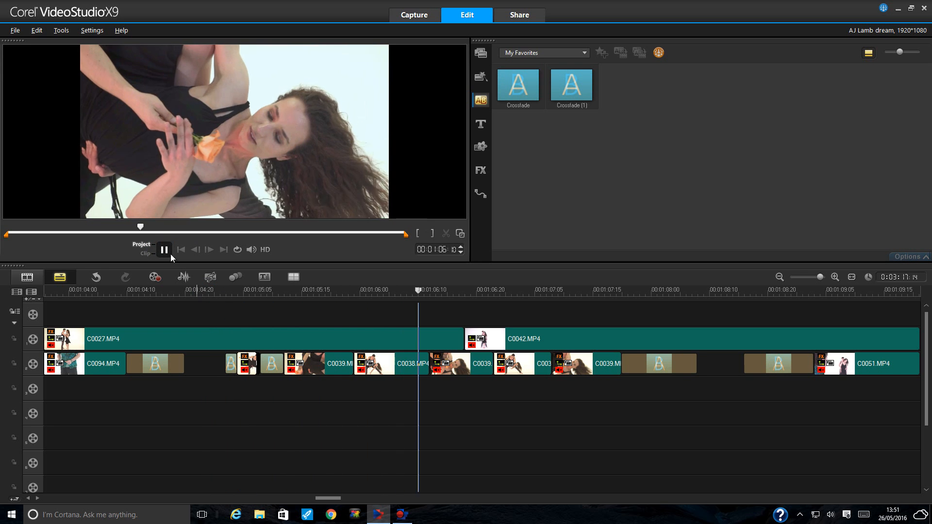
# - Review the new section playing from 01:03:10 to 01:08:21
pyautogui.click(171, 254)
pyautogui.click(780, 277)
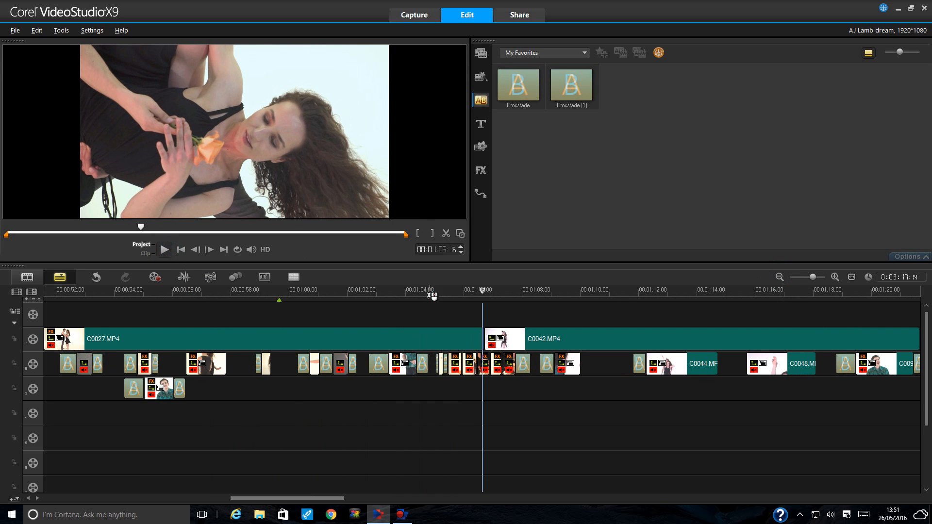
pyautogui.click(388, 292)
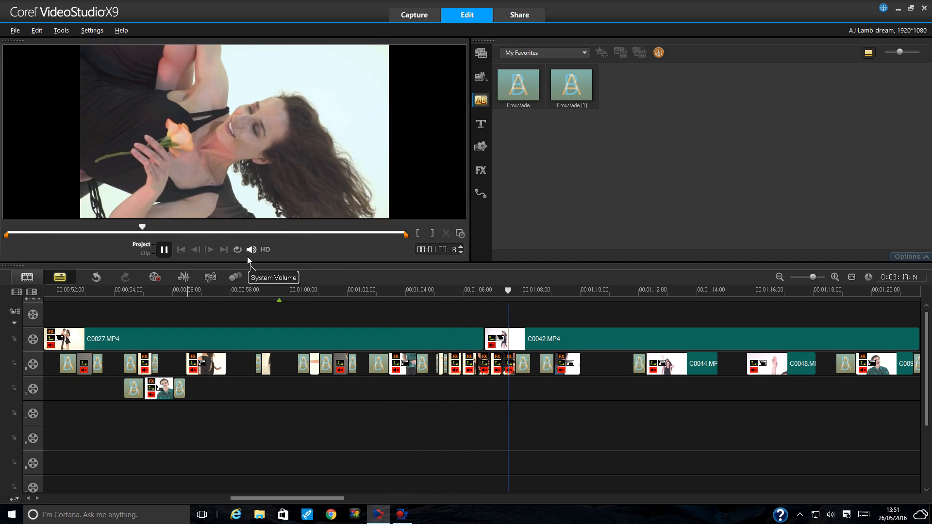
pyautogui.click(163, 244)
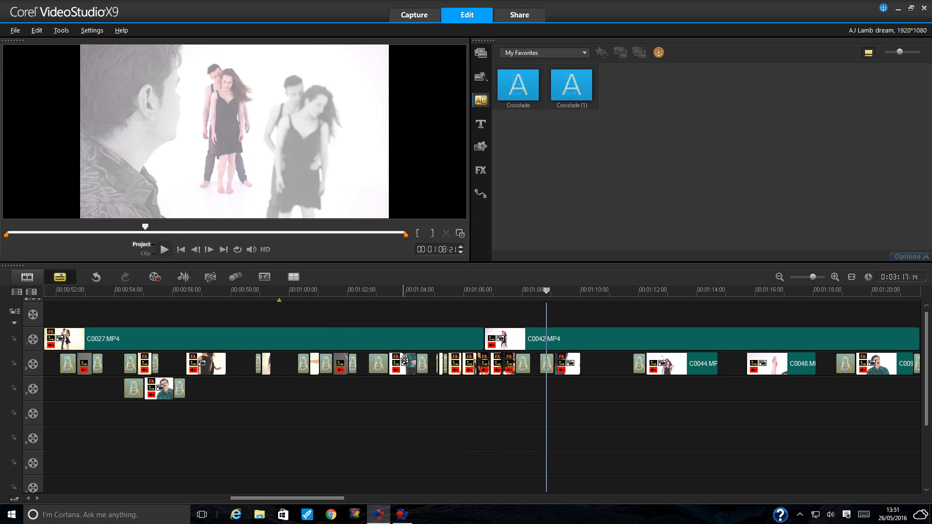
# - Drag the starts of overlay clips C0039 and C0038 on track 2 earlier
pyautogui.click(835, 276)
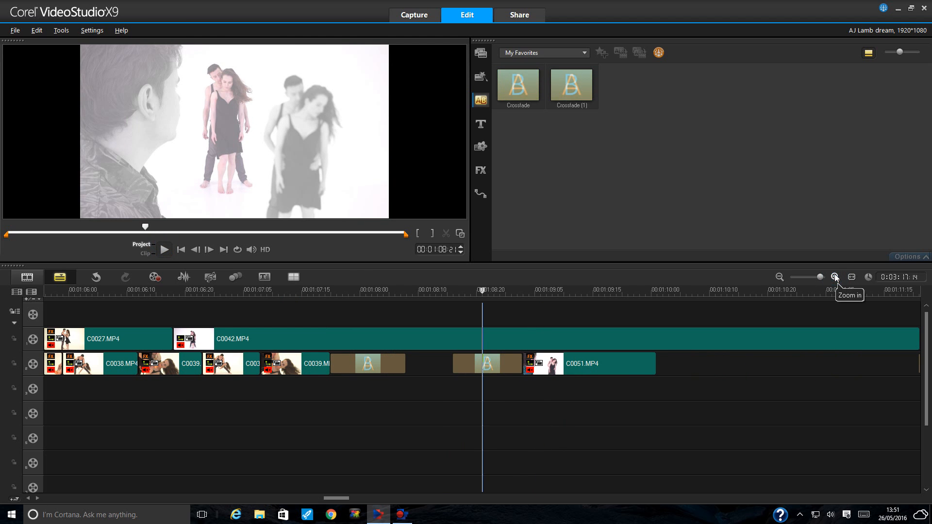
pyautogui.moveTo(343, 498); pyautogui.dragTo(335, 498)
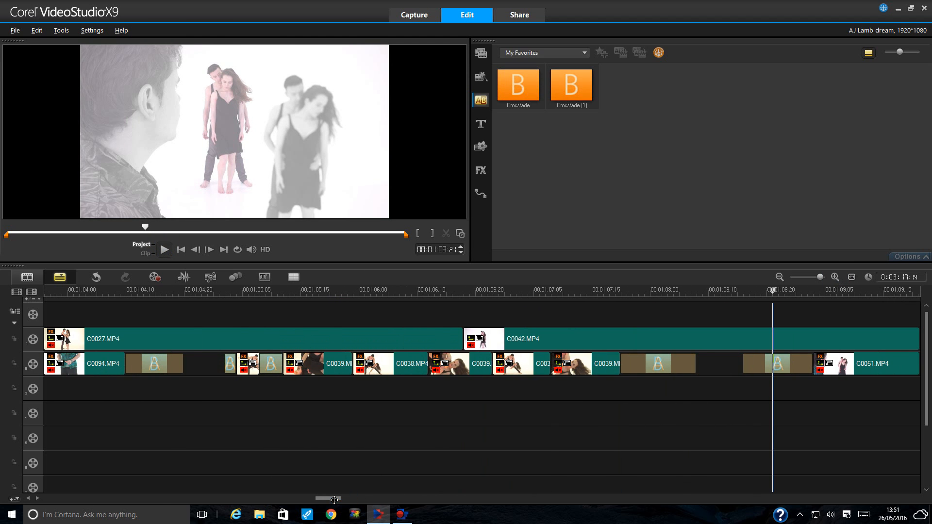
pyautogui.click(545, 364)
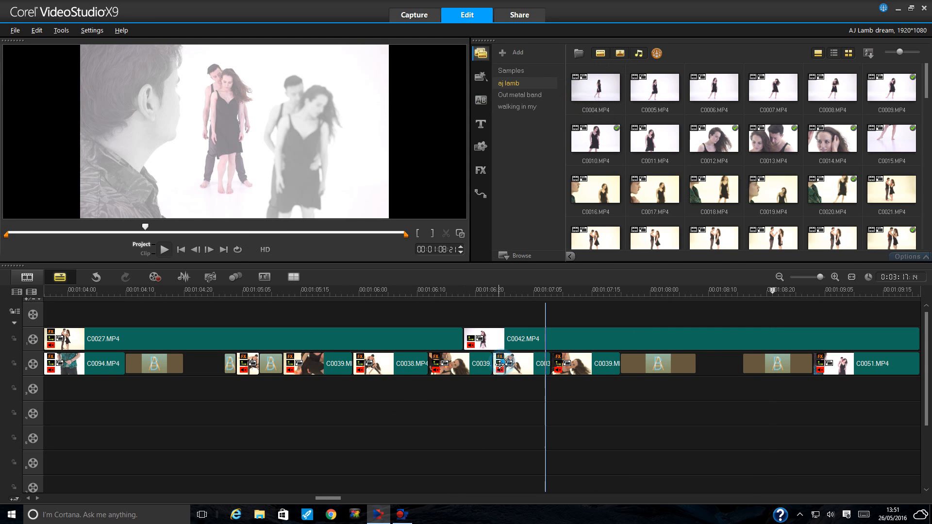
pyautogui.moveTo(493, 366); pyautogui.dragTo(345, 369)
pyautogui.click(348, 365)
pyautogui.click(358, 367)
pyautogui.click(571, 364)
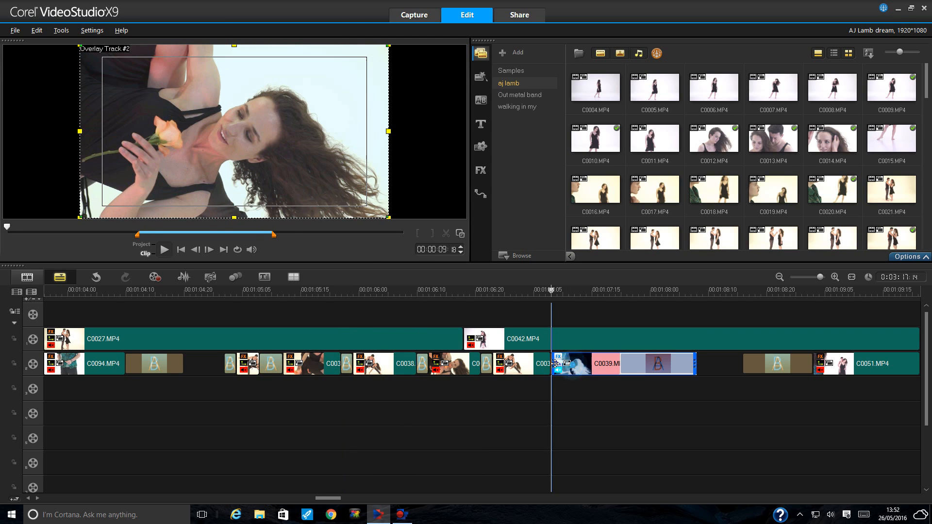
# - Extend C0039's start earlier on overlay track 2 and play back from about 01:02
pyautogui.moveTo(541, 364); pyautogui.dragTo(541, 365)
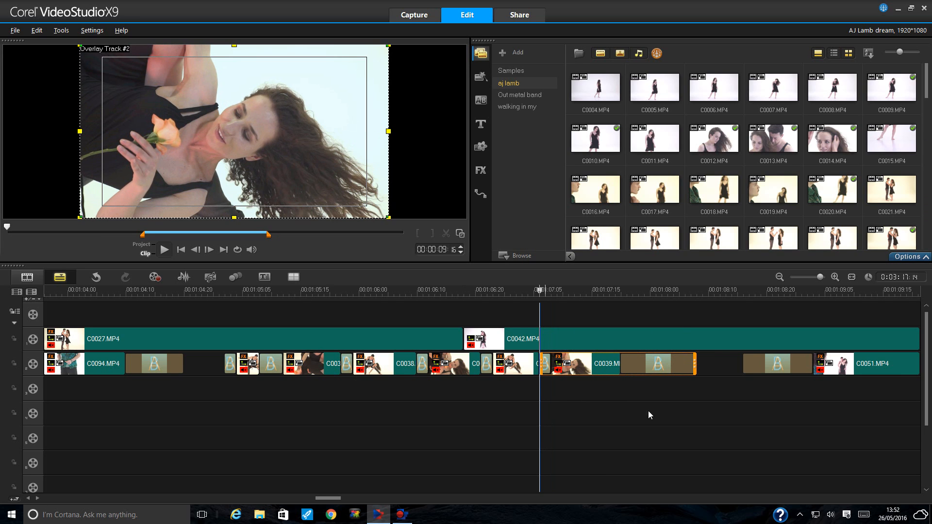
pyautogui.click(780, 276)
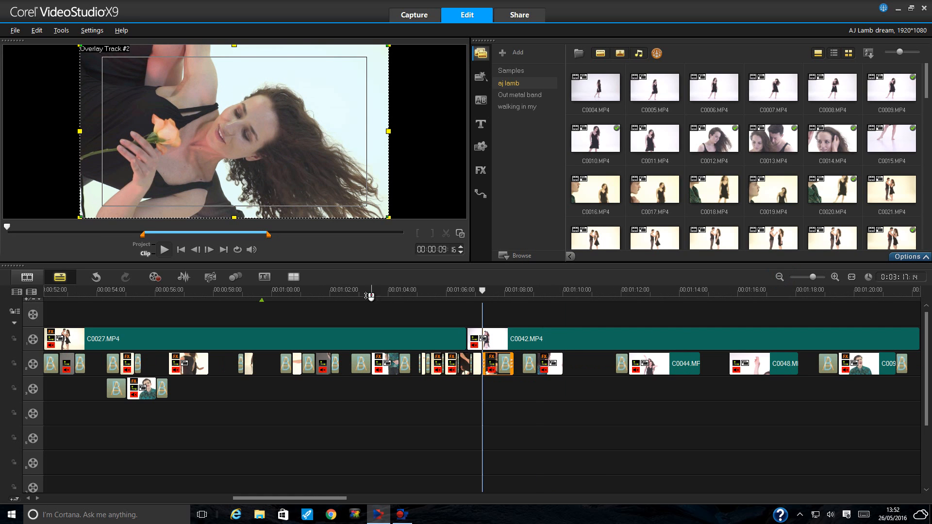
pyautogui.click(347, 292)
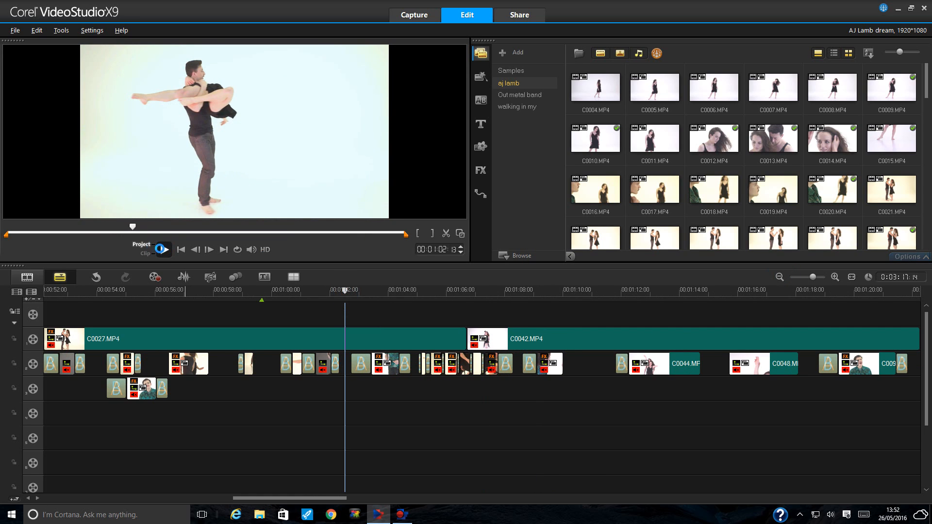
pyautogui.click(160, 249)
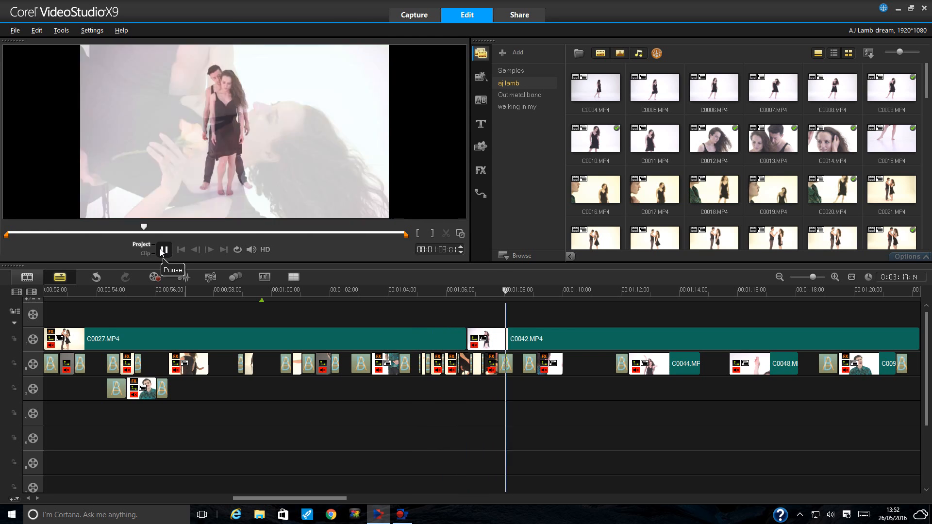
pyautogui.click(164, 250)
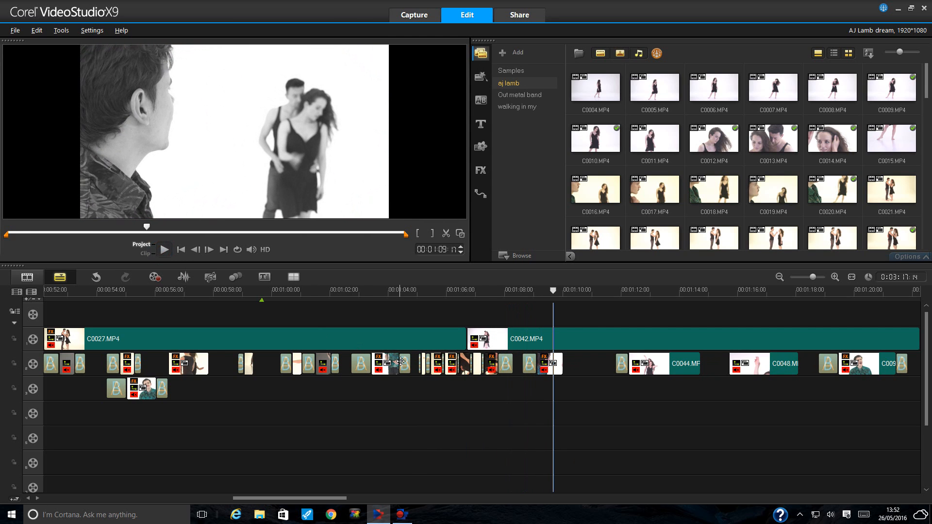
# - Start the short overlay clip earlier, end C0094 sooner, and stretch the crossfade to C0035
pyautogui.click(422, 365)
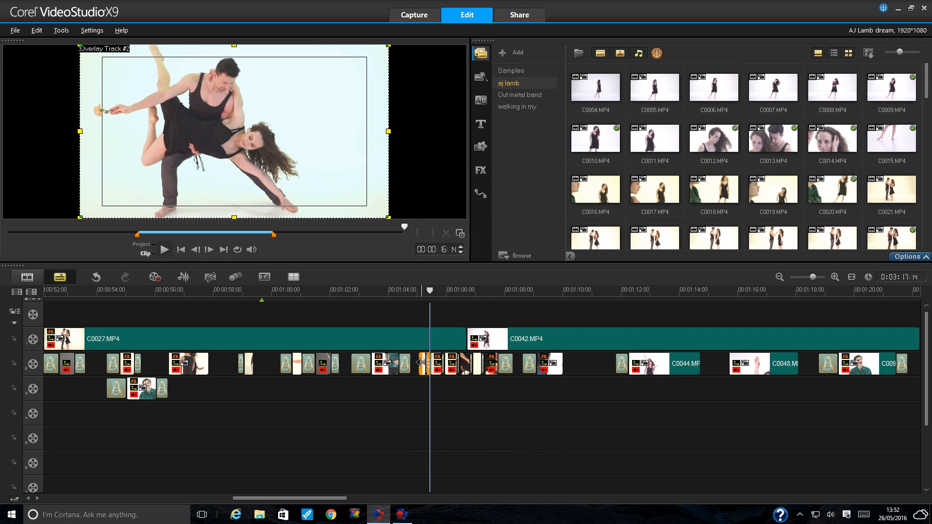
pyautogui.click(835, 277)
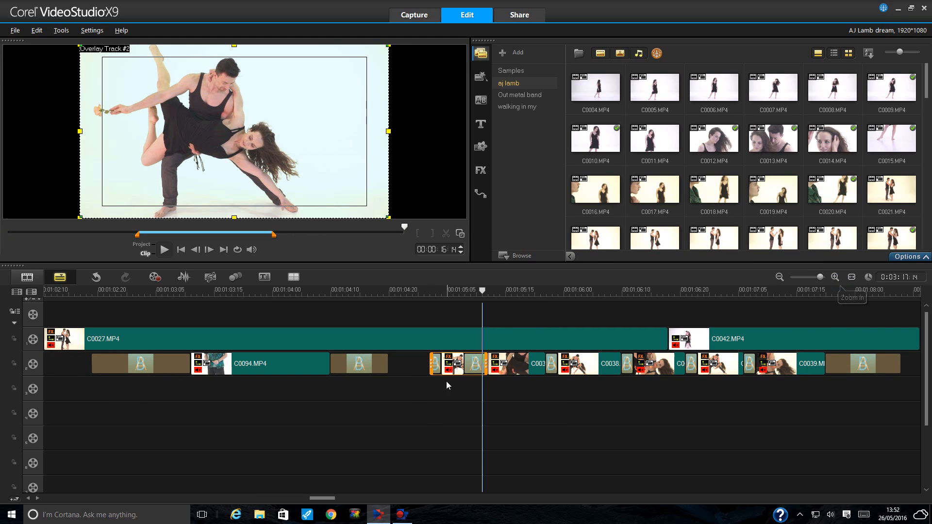
pyautogui.moveTo(430, 365); pyautogui.dragTo(410, 367)
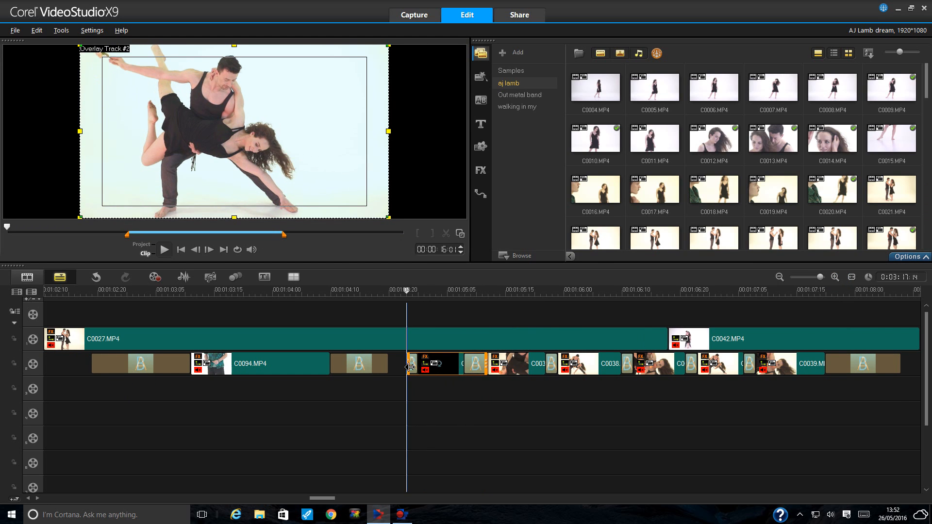
pyautogui.click(350, 367)
pyautogui.click(298, 364)
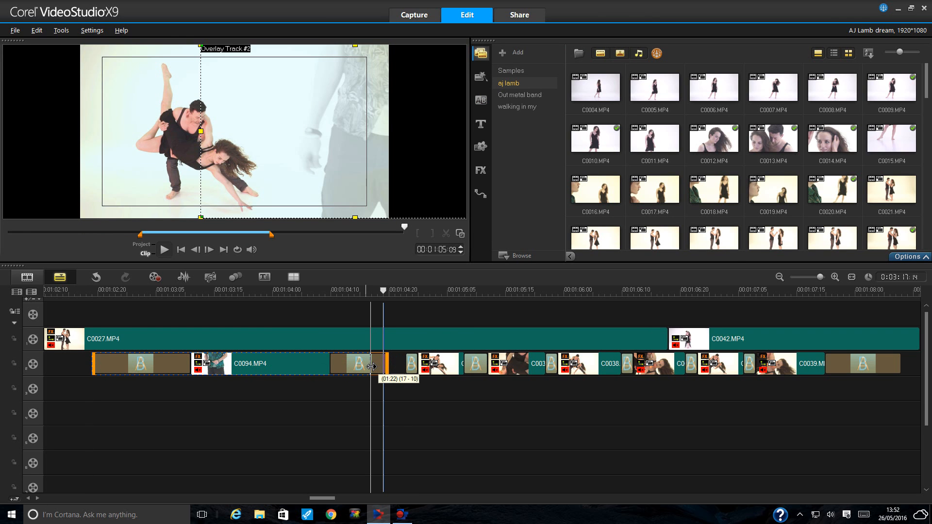
pyautogui.moveTo(371, 366); pyautogui.dragTo(370, 366)
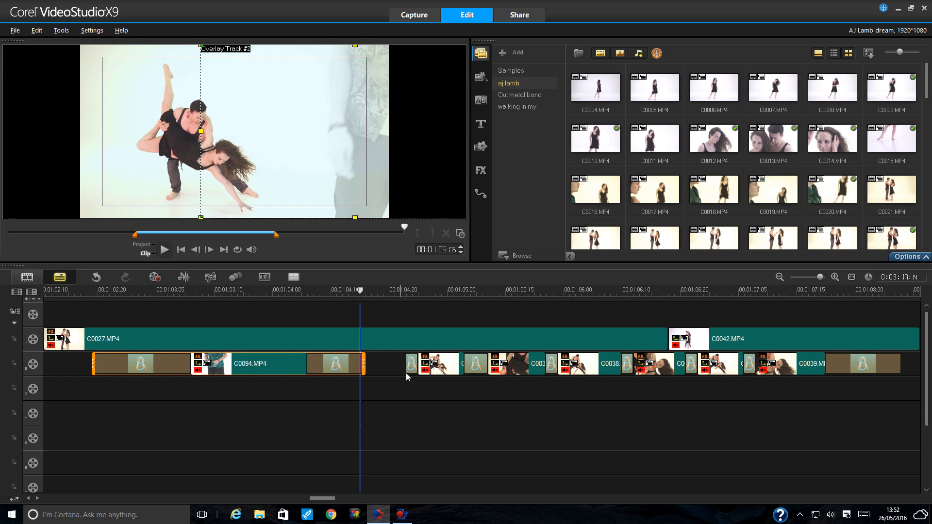
pyautogui.click(413, 367)
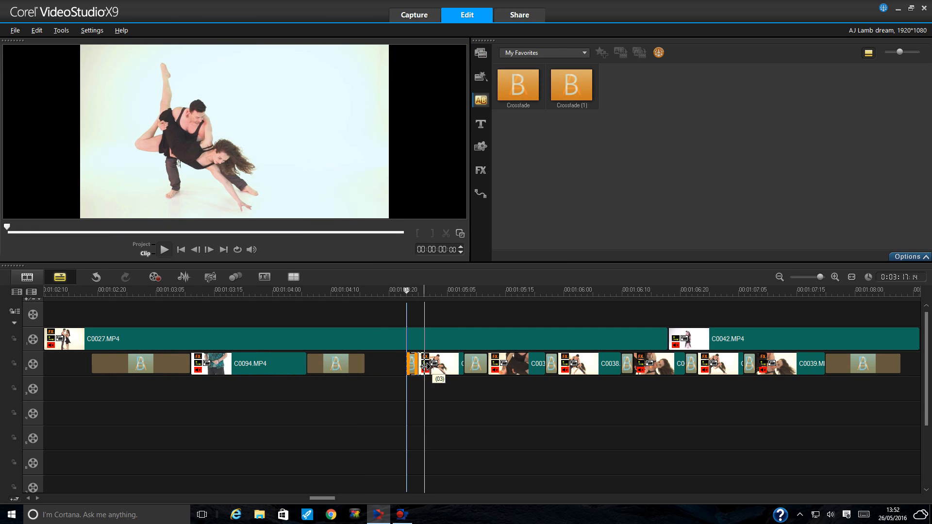
pyautogui.moveTo(424, 364); pyautogui.dragTo(424, 365)
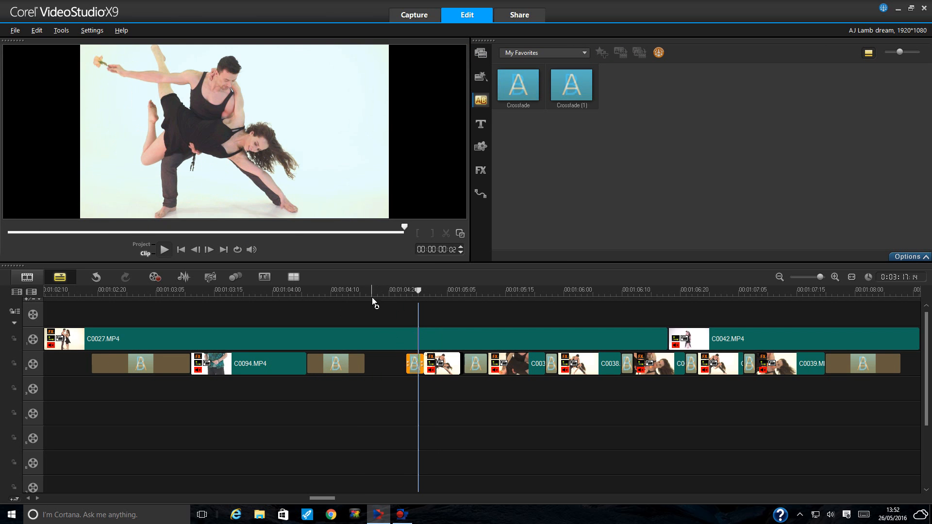
# - Play back the retimed overlay section to check the edits
pyautogui.click(777, 281)
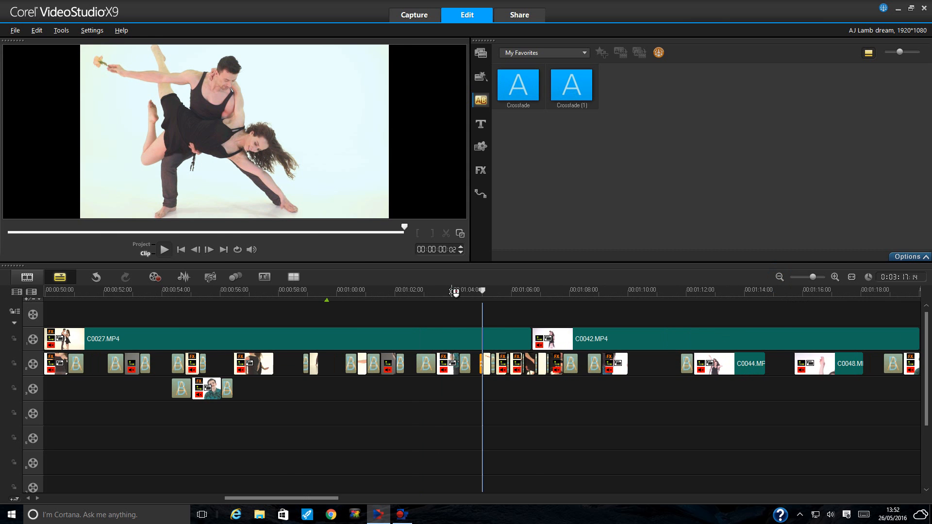
pyautogui.click(441, 291)
pyautogui.click(162, 249)
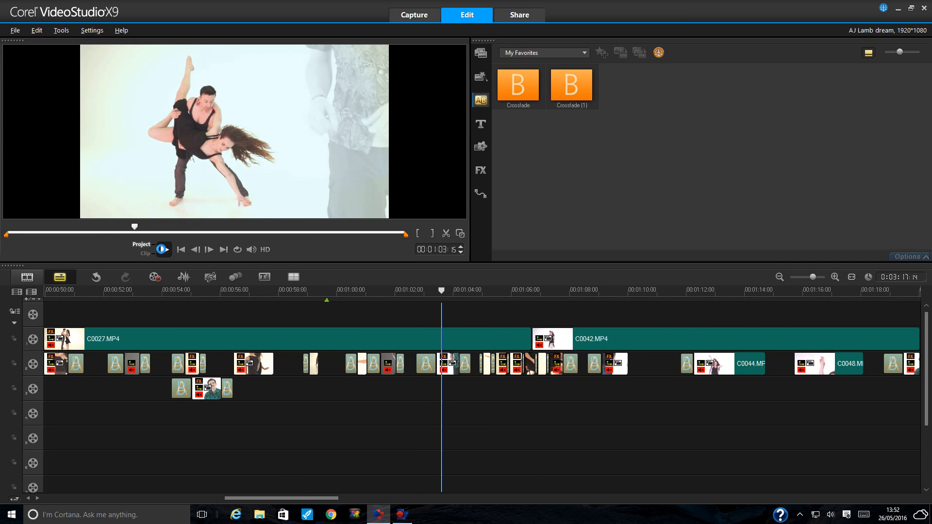
pyautogui.click(164, 249)
# - Lengthen the track 2 crossfade and review it between 01:04:04 and 01:04:22
pyautogui.click(836, 276)
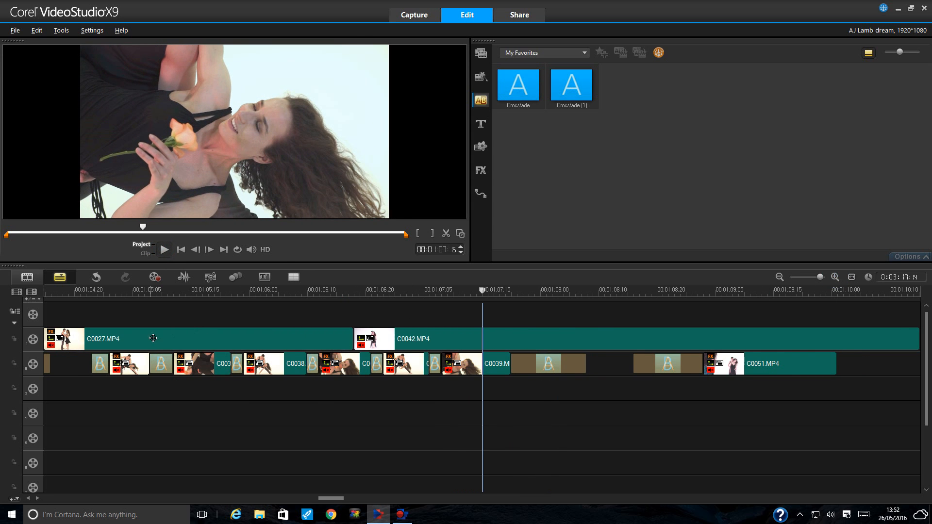
pyautogui.click(107, 364)
pyautogui.moveTo(108, 365); pyautogui.dragTo(129, 368)
pyautogui.click(781, 277)
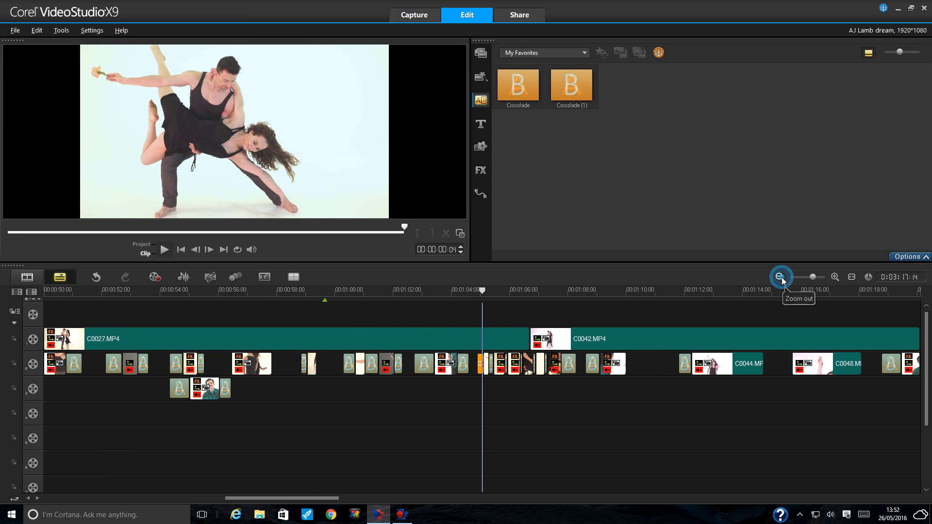
pyautogui.moveTo(474, 289); pyautogui.dragTo(455, 290)
pyautogui.click(164, 250)
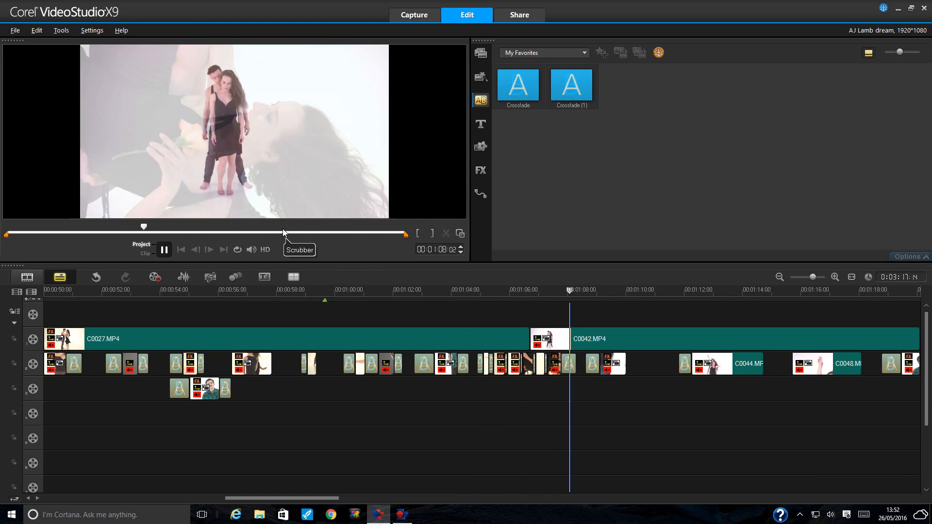
pyautogui.click(164, 250)
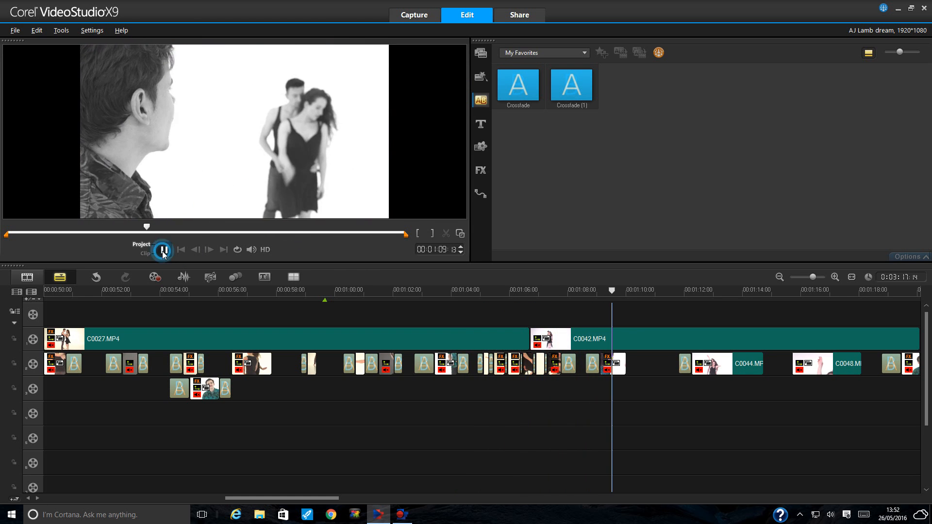
pyautogui.click(463, 290)
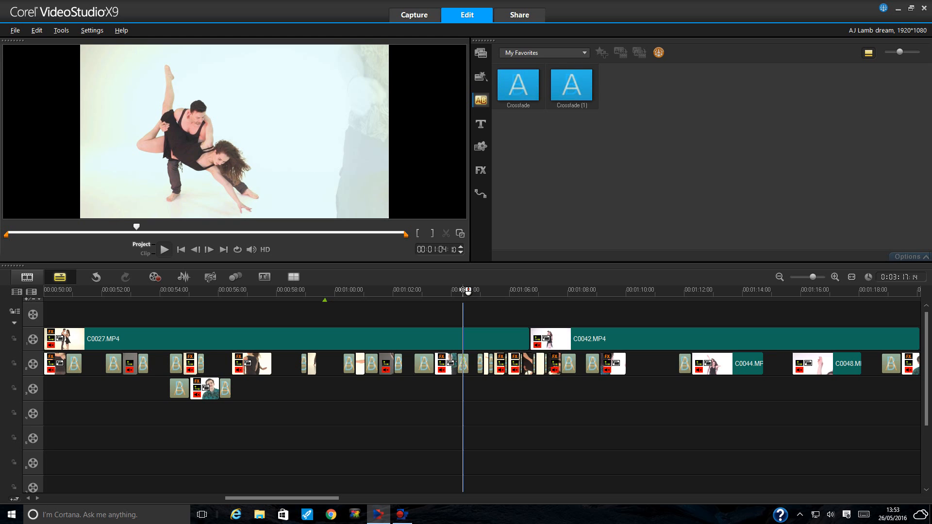
pyautogui.click(477, 291)
# - Scrub the crossfade blend to 01:05:00 and adjust the timeline zoom and scroll
pyautogui.moveTo(479, 292); pyautogui.dragTo(487, 295)
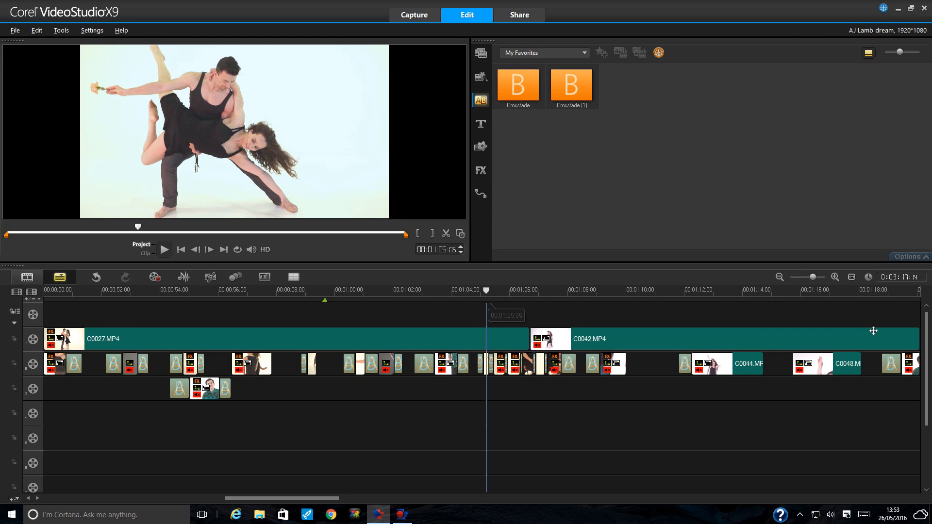
pyautogui.click(779, 278)
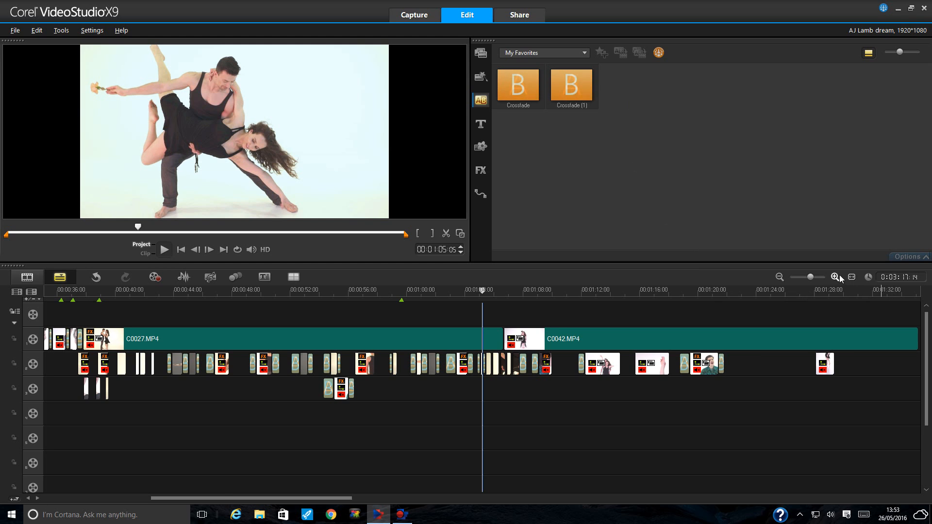
pyautogui.click(835, 277)
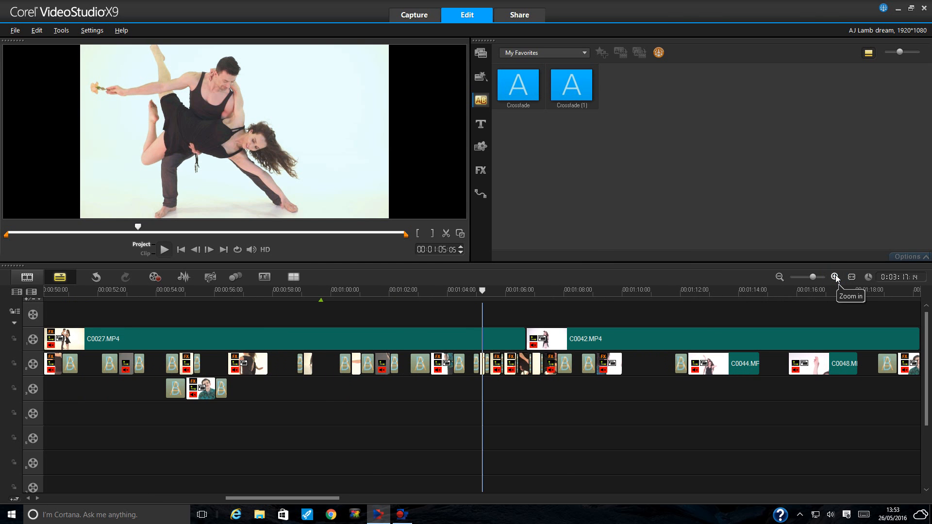
pyautogui.click(835, 278)
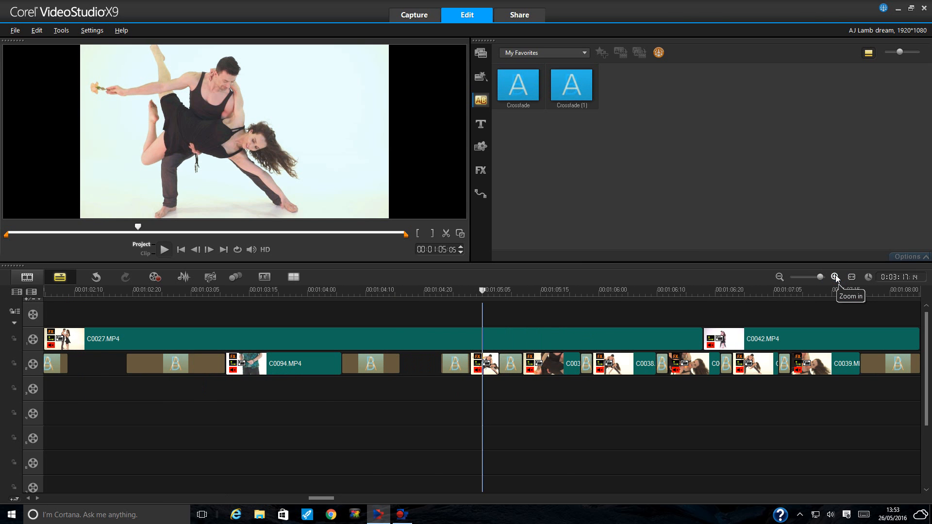
pyautogui.click(780, 277)
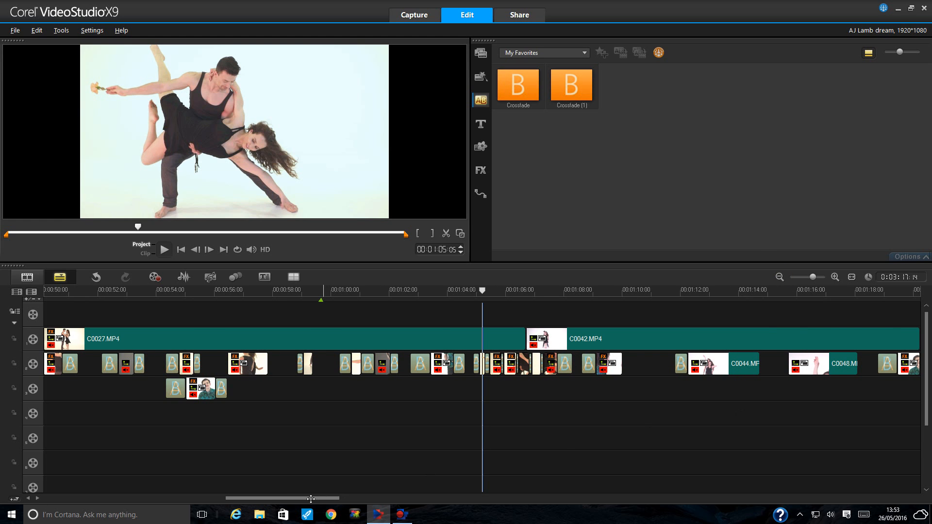
pyautogui.moveTo(311, 499); pyautogui.dragTo(344, 499)
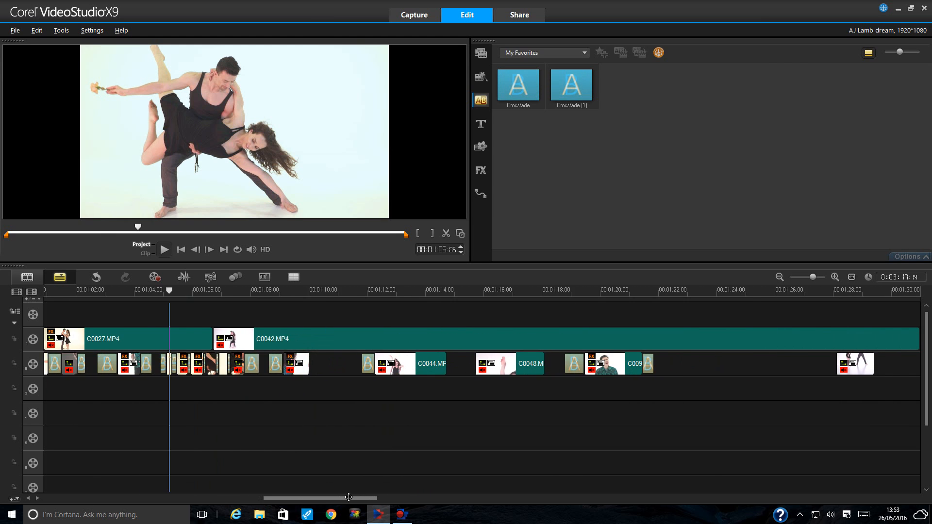
# - Play the crossfade from 01:08:14, then select clip C0048 on the overlay track
pyautogui.click(278, 290)
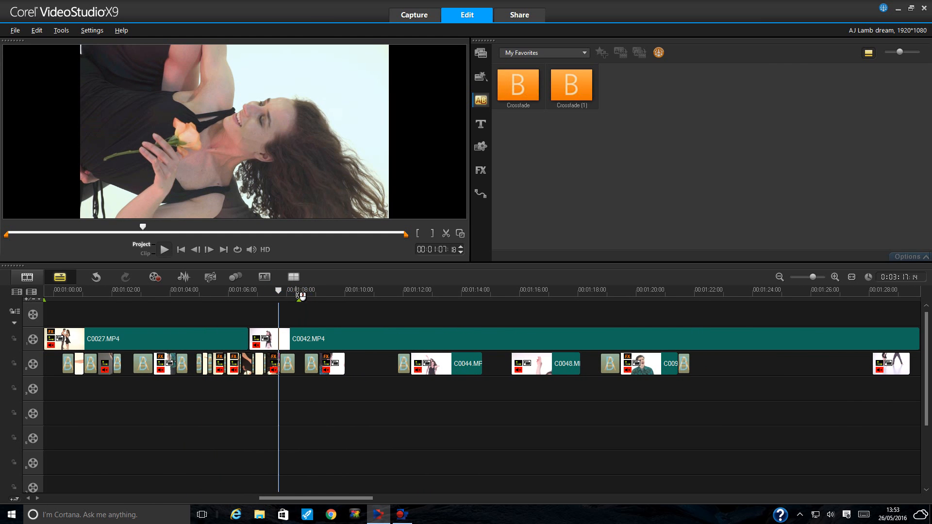
pyautogui.click(300, 291)
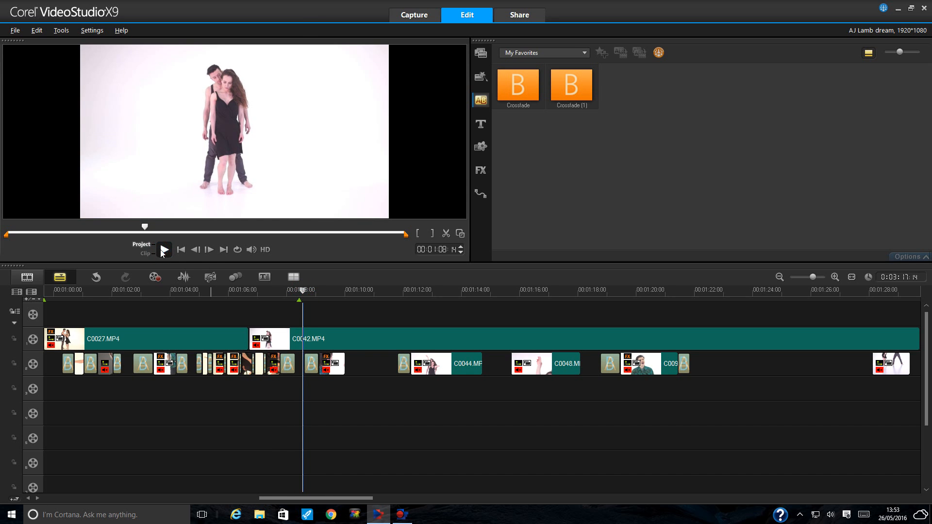
pyautogui.click(162, 251)
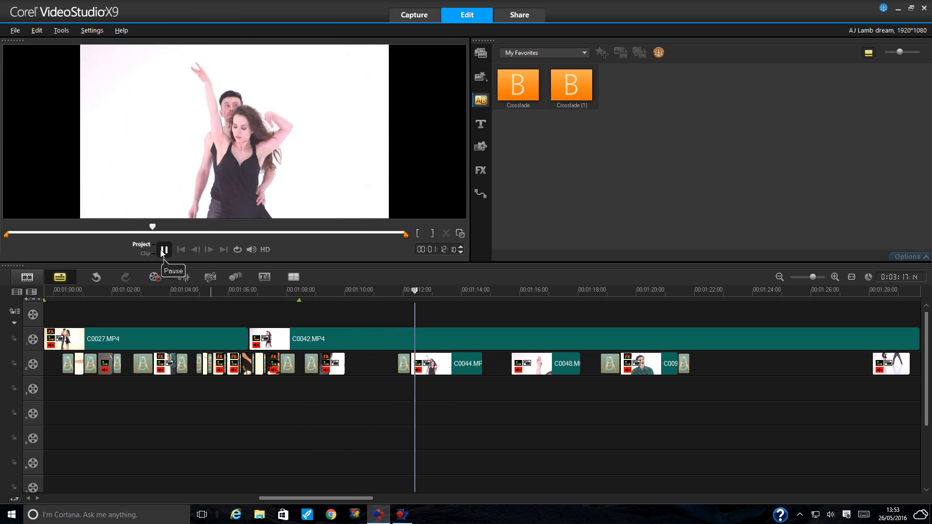
pyautogui.click(163, 250)
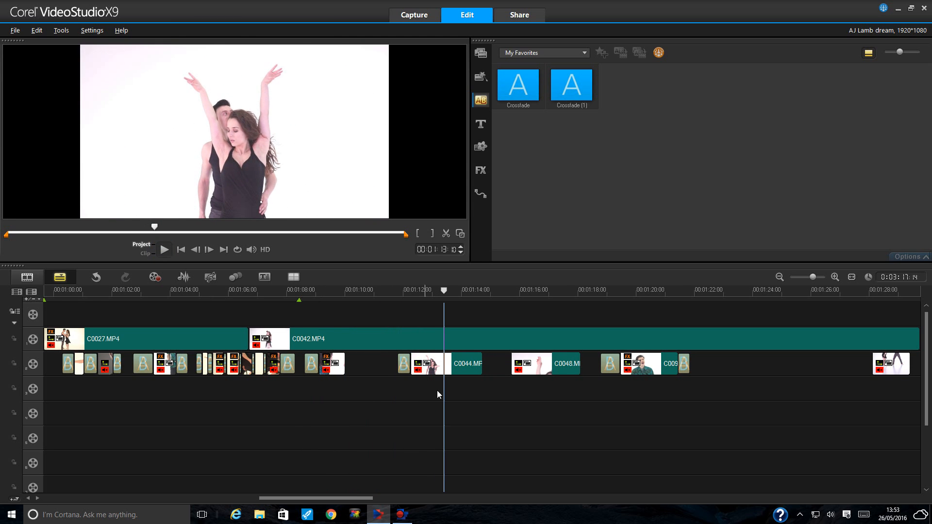
pyautogui.click(551, 364)
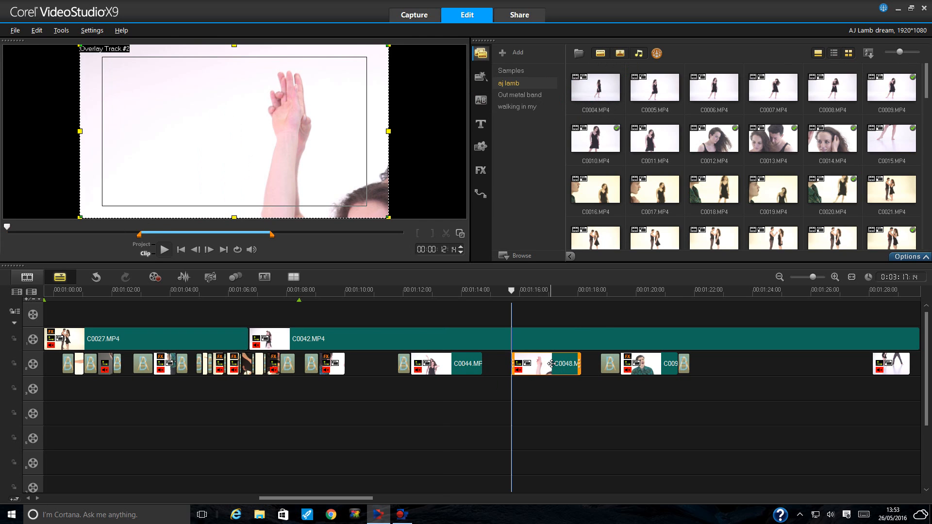
# - Copy the last overlay clip C0049.MP4 onto overlay track 3 and trim it short
pyautogui.click(546, 290)
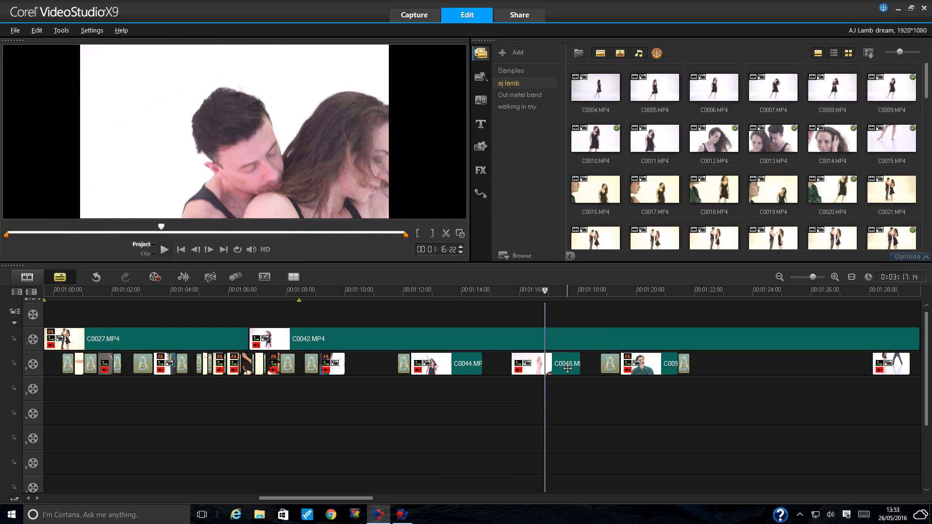
pyautogui.rightClick(879, 371)
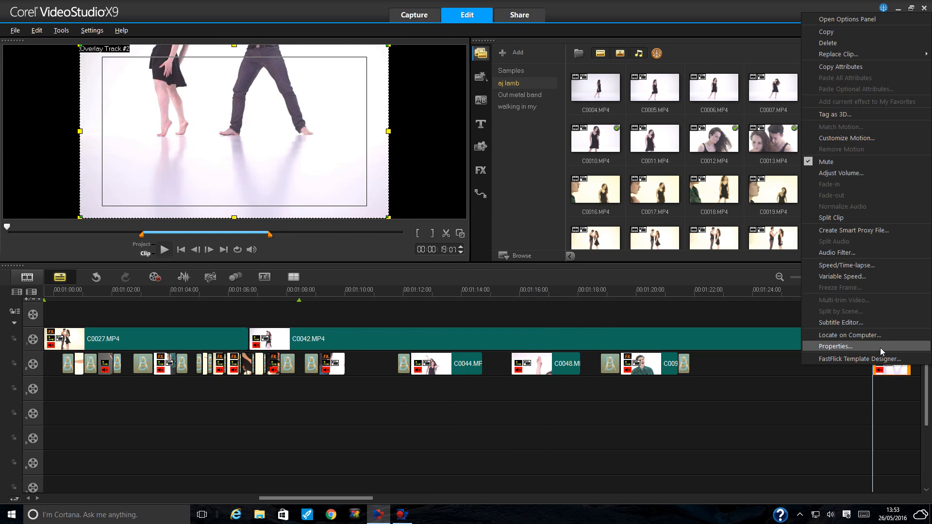
pyautogui.click(855, 34)
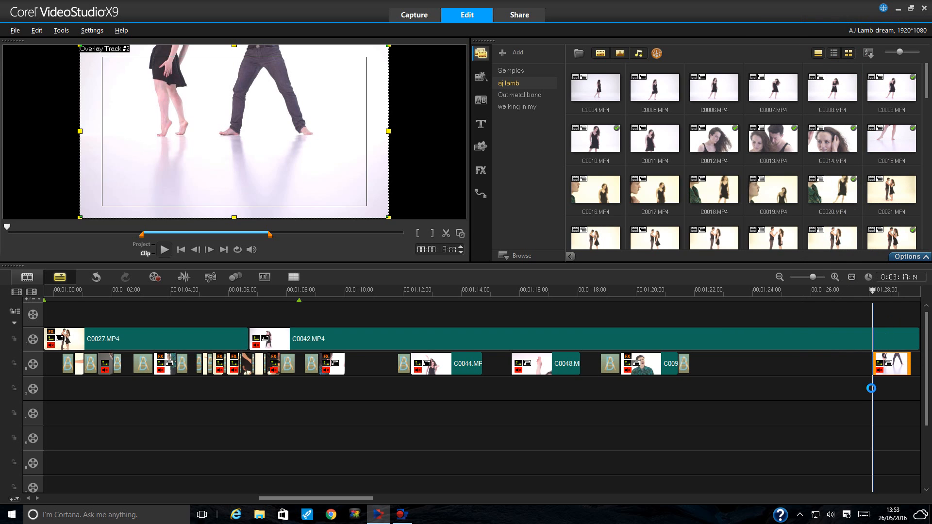
pyautogui.click(875, 388)
pyautogui.moveTo(874, 392); pyautogui.dragTo(440, 399)
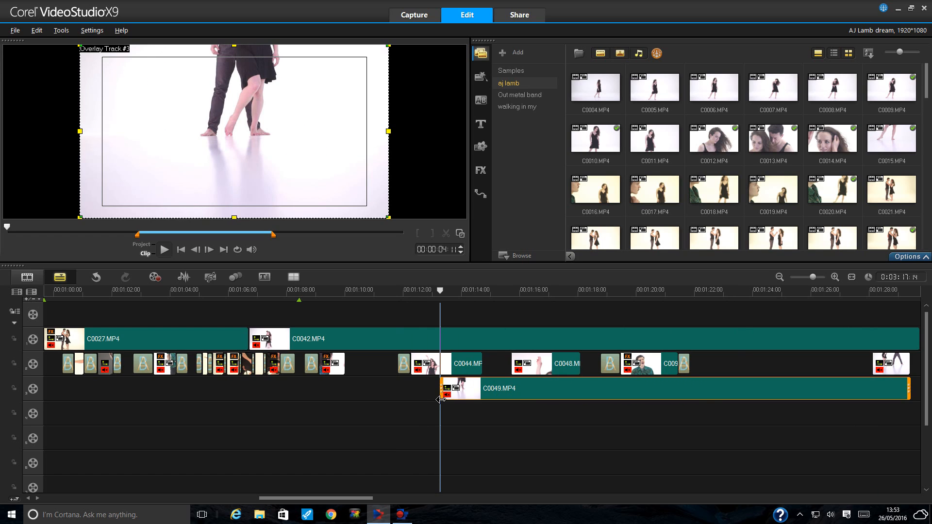
pyautogui.moveTo(910, 389); pyautogui.dragTo(470, 394)
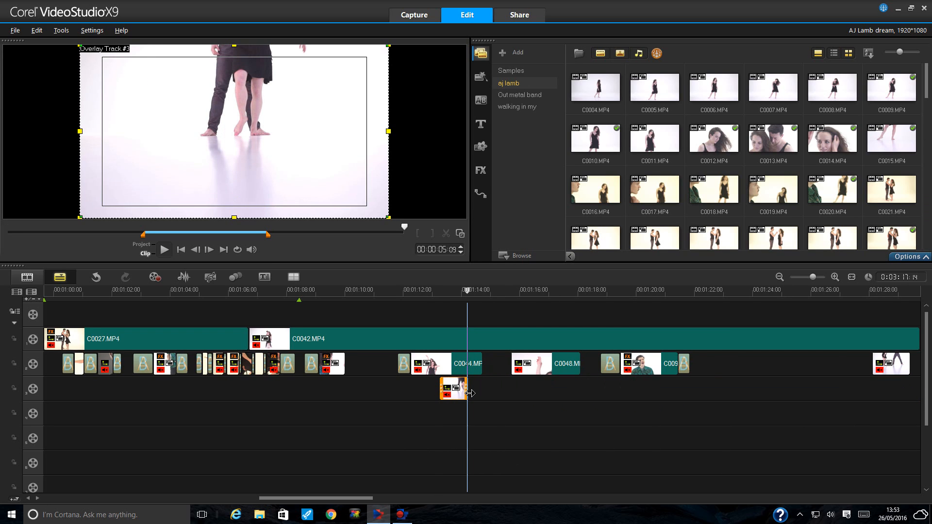
# - Shift the short copy to start at 01:12:24 beneath C0044 and play it back
pyautogui.click(162, 250)
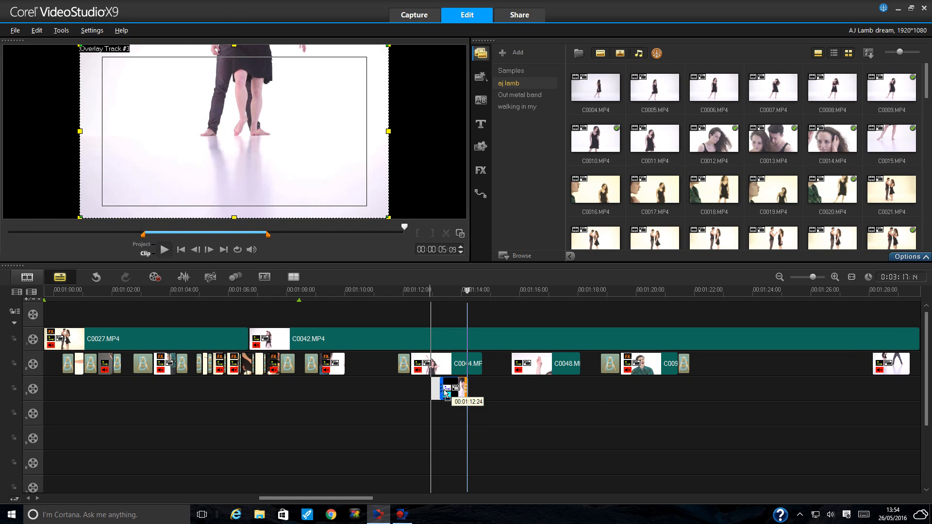
pyautogui.moveTo(445, 392); pyautogui.dragTo(444, 392)
pyautogui.click(388, 291)
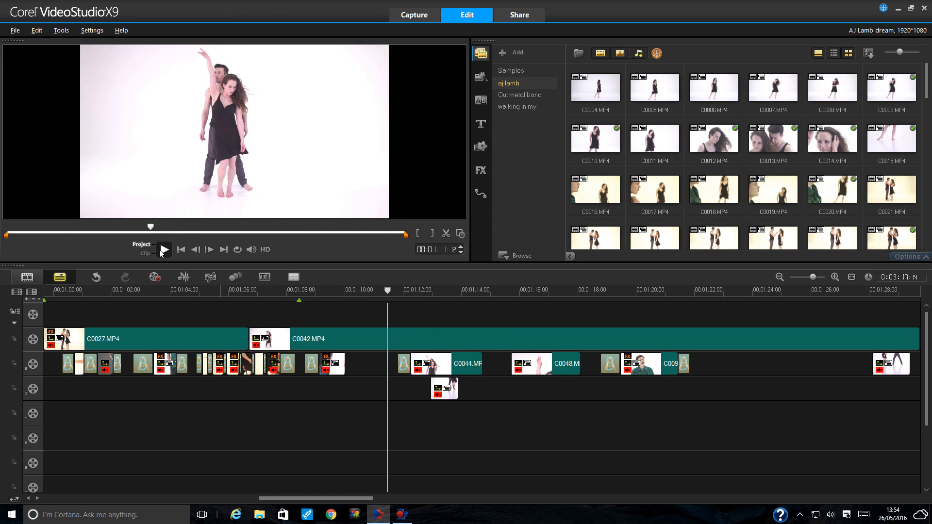
pyautogui.press('space')
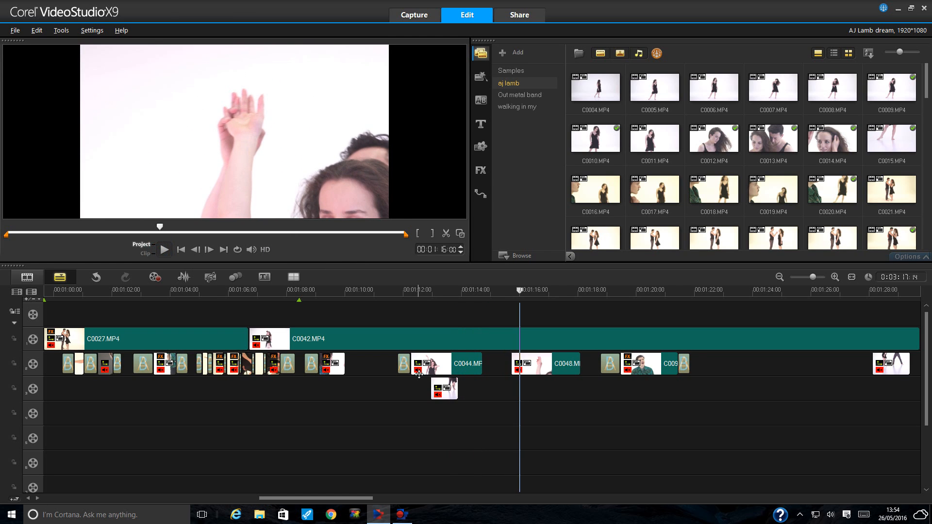
pyautogui.click(449, 389)
# - Re-trim the C0049.MP4 copy to a brief clip starting about 01:26, previewing from 01:25:12
pyautogui.moveTo(455, 394); pyautogui.dragTo(860, 388)
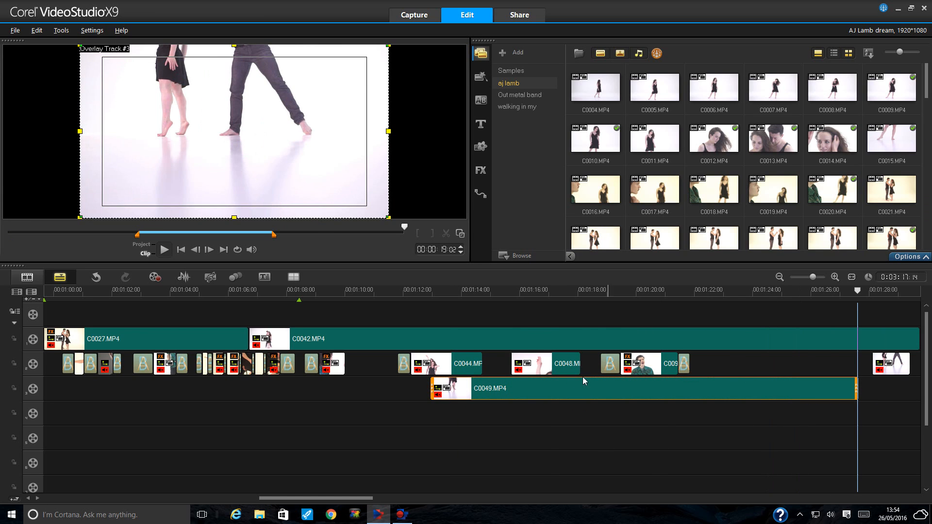
pyautogui.moveTo(427, 394); pyautogui.dragTo(824, 382)
pyautogui.click(796, 291)
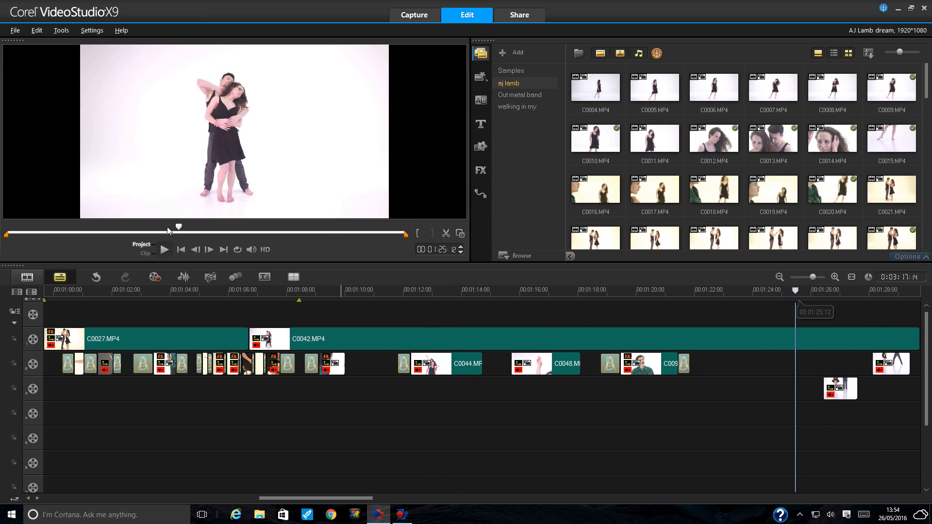
pyautogui.click(164, 250)
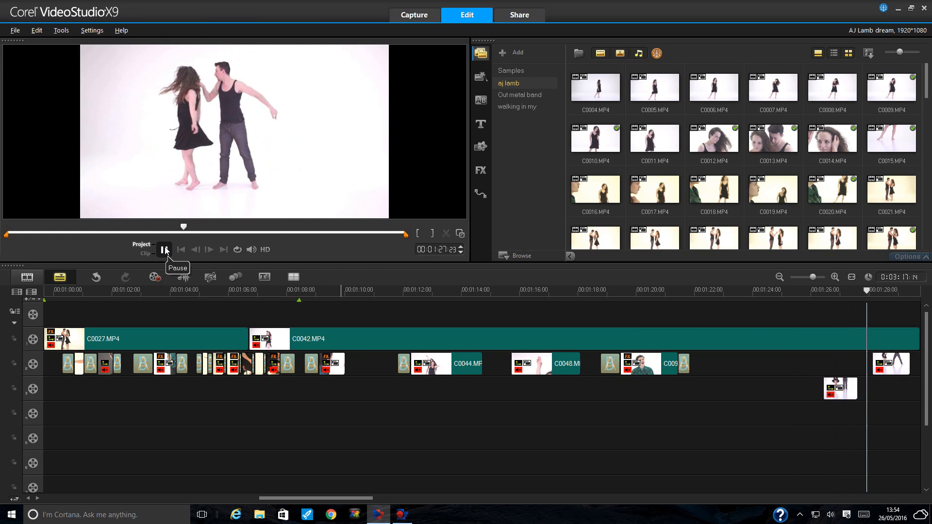
pyautogui.click(165, 249)
pyautogui.click(845, 385)
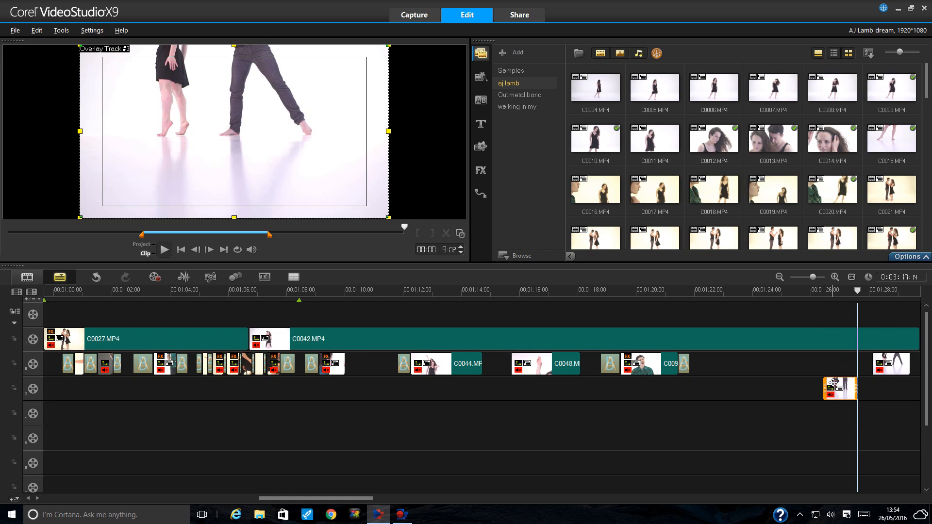
pyautogui.click(808, 290)
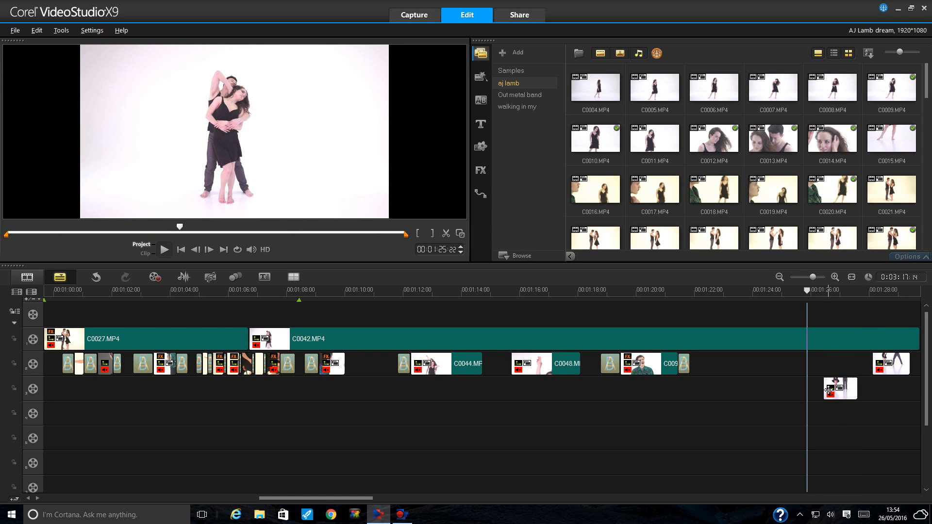
# - Nudge the track 3 clip slightly later and play it from 01:26:05
pyautogui.click(828, 390)
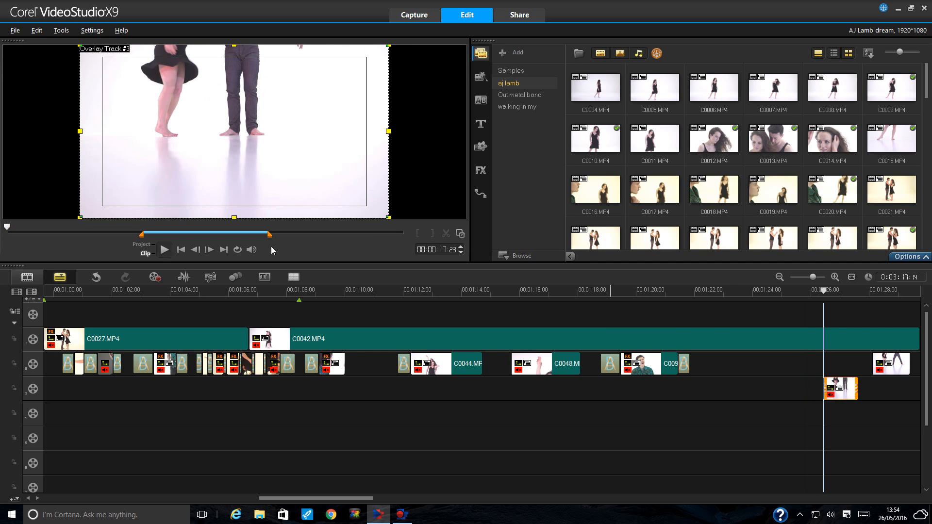
pyautogui.click(812, 290)
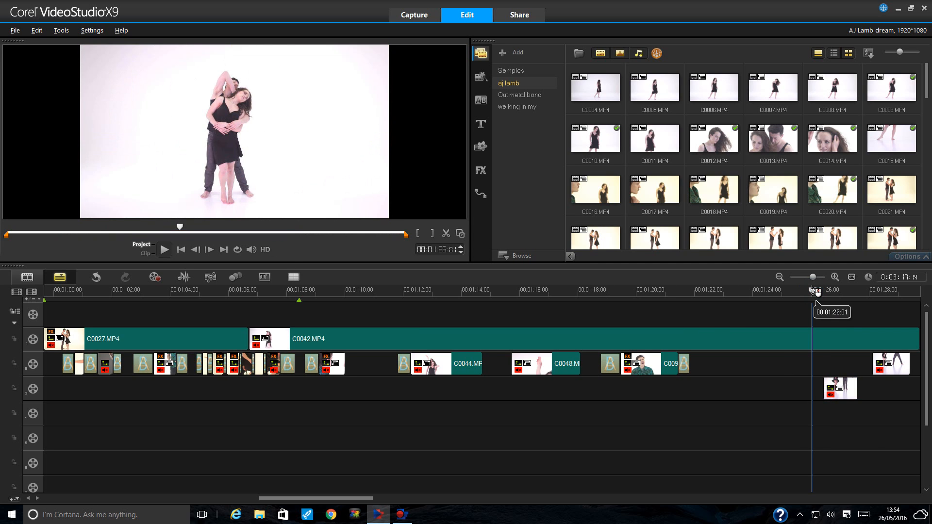
pyautogui.click(846, 395)
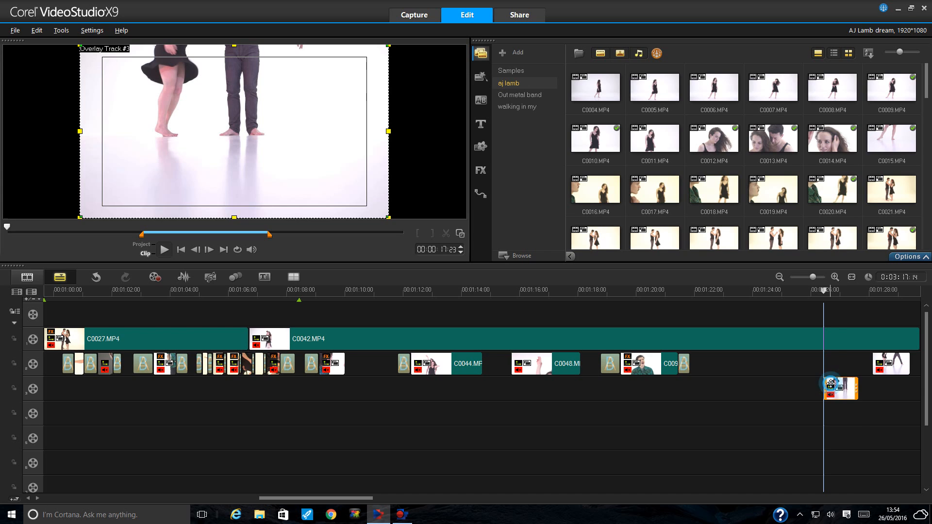
pyautogui.moveTo(831, 384); pyautogui.dragTo(866, 385)
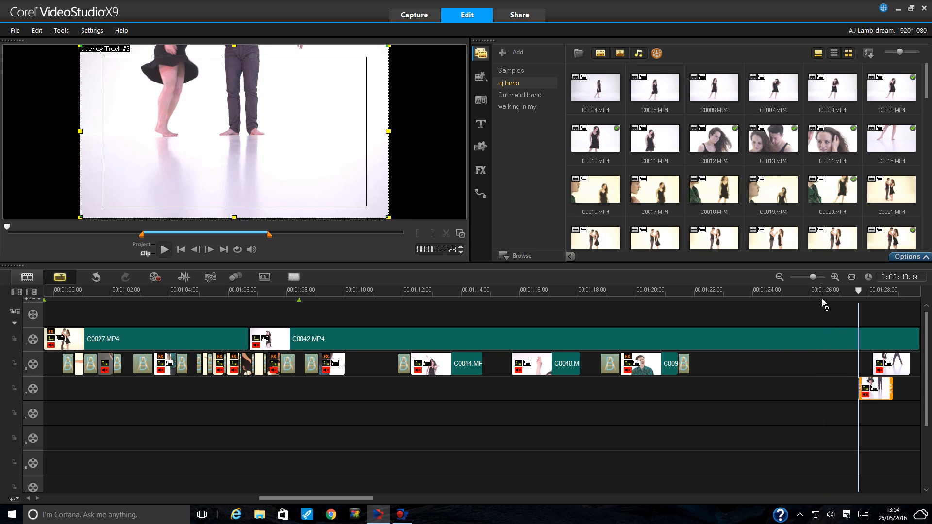
pyautogui.click(824, 316)
pyautogui.click(172, 250)
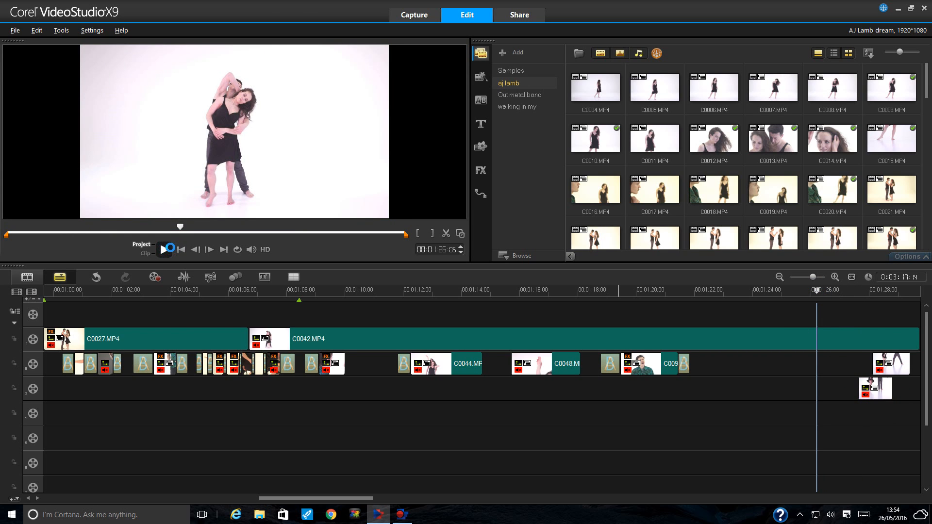
pyautogui.click(172, 250)
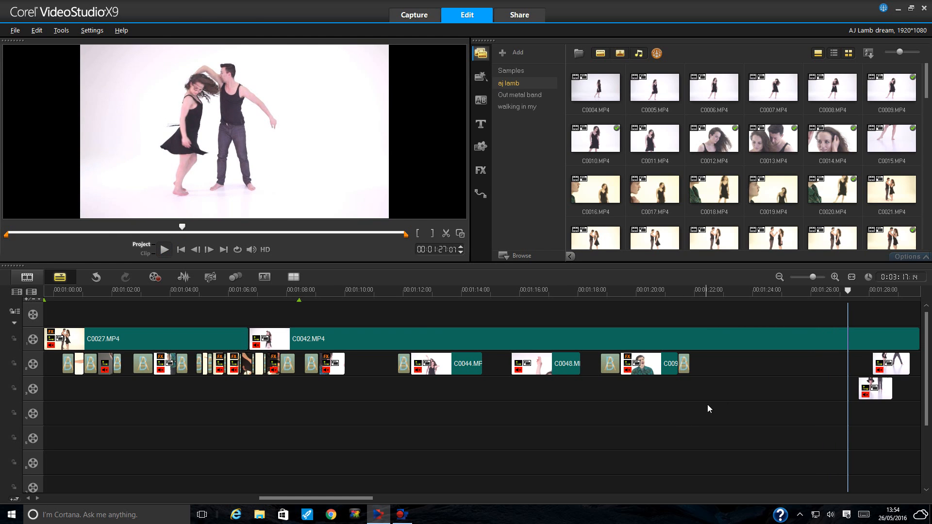
# - Move the clip back a little, trim its end shorter, and park the playhead at 01:26:20
pyautogui.click(881, 389)
pyautogui.moveTo(872, 389); pyautogui.dragTo(860, 388)
pyautogui.click(882, 387)
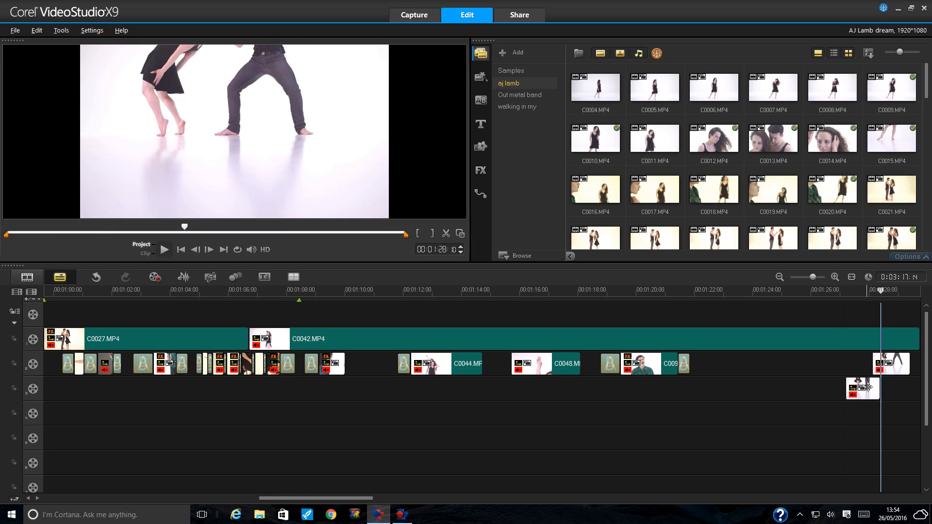
pyautogui.click(863, 388)
pyautogui.moveTo(864, 388); pyautogui.dragTo(859, 388)
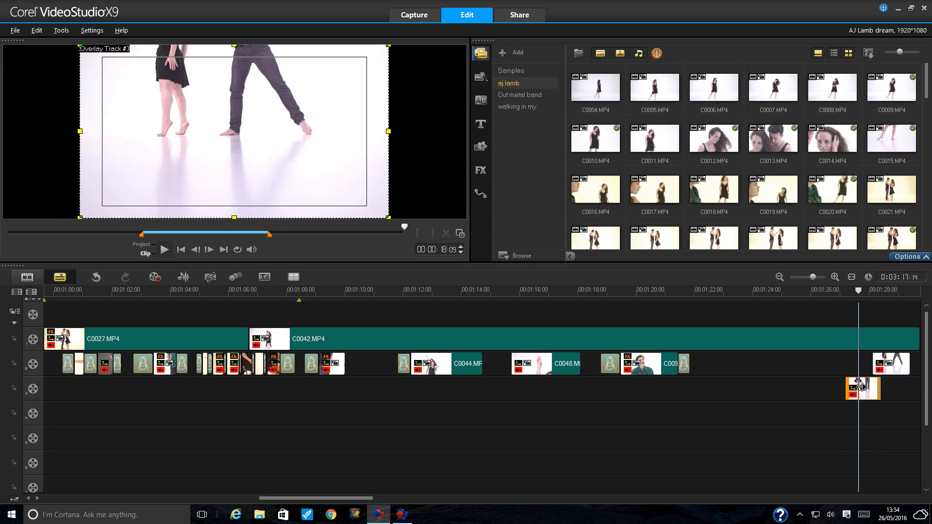
pyautogui.click(834, 292)
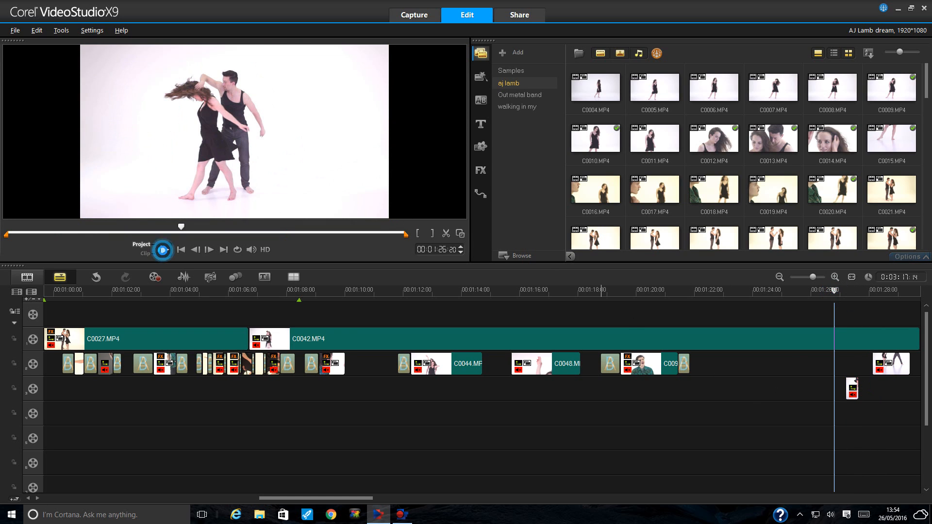
# - Play from 01:26:20, then lift the brief C0049.MP4 copy onto overlay track 2 before the final clip
pyautogui.click(164, 251)
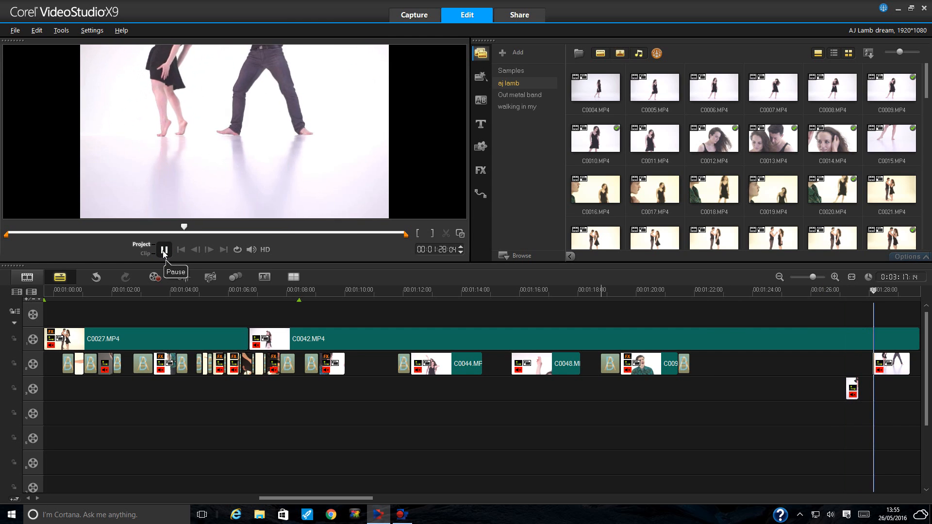
pyautogui.click(164, 251)
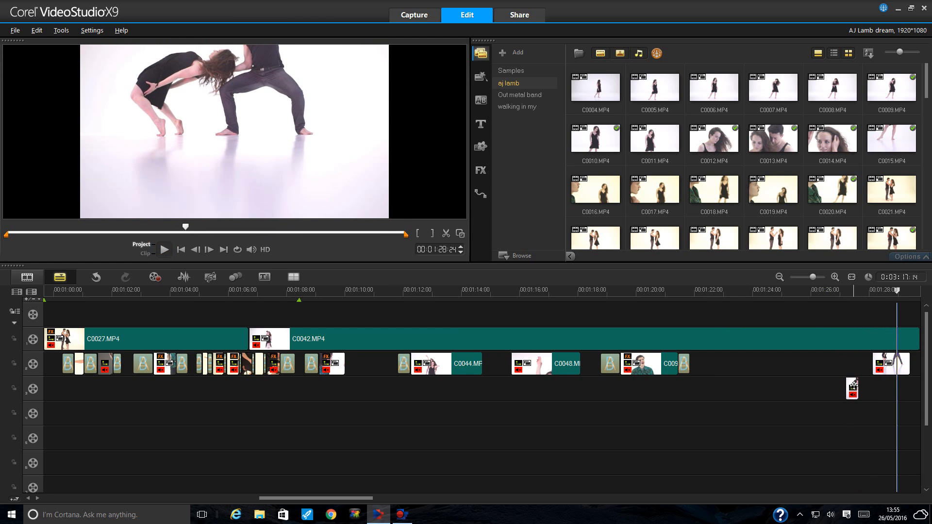
pyautogui.moveTo(853, 385); pyautogui.dragTo(853, 364)
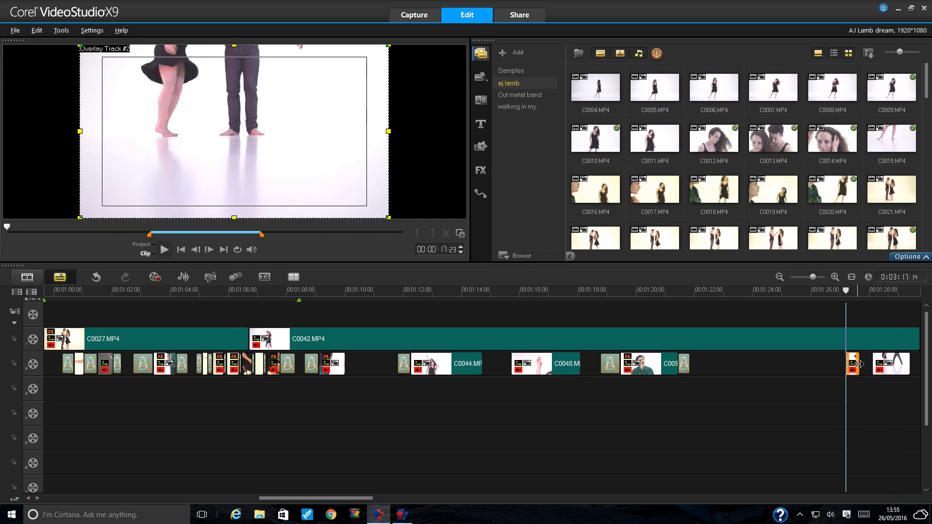
# - Bring the playhead to about 01:24 and select C0042.MP4 on overlay track 1
pyautogui.click(780, 277)
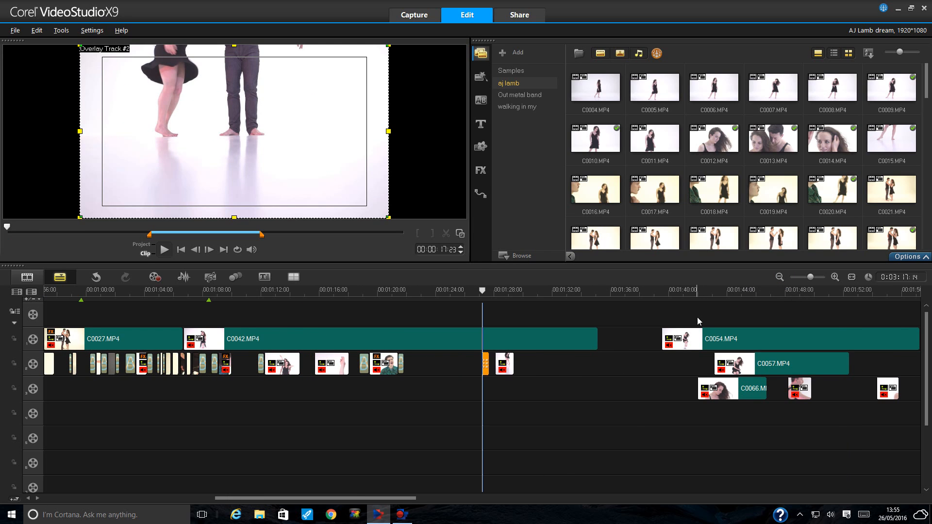
pyautogui.click(835, 277)
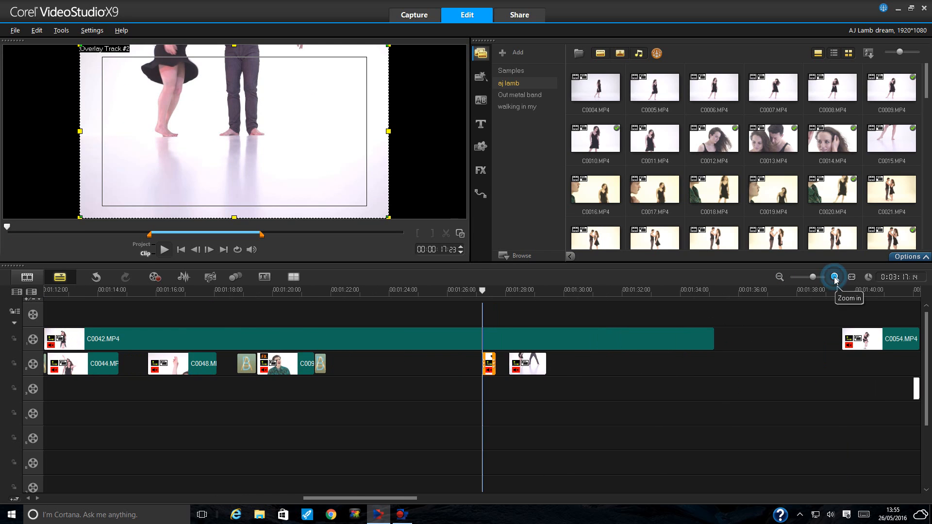
pyautogui.click(780, 277)
pyautogui.click(780, 277)
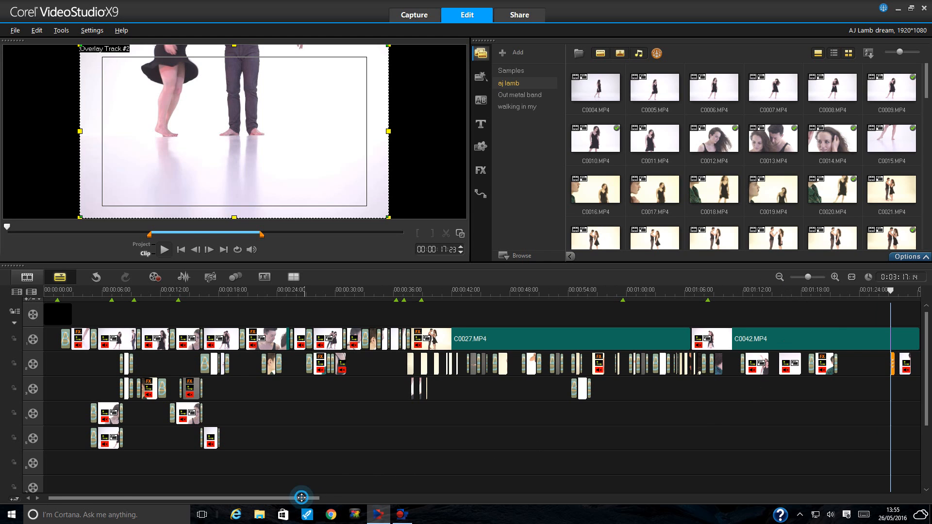
pyautogui.moveTo(302, 499); pyautogui.dragTo(379, 499)
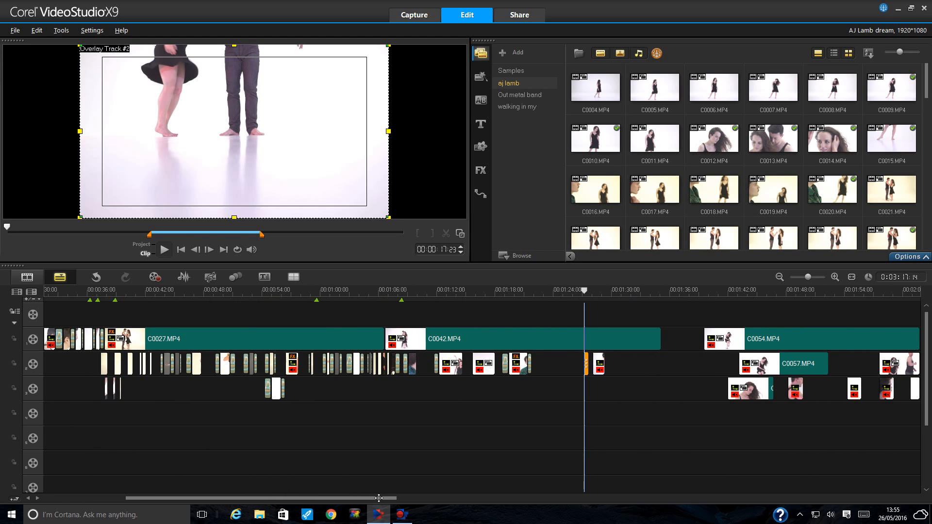
pyautogui.click(835, 277)
pyautogui.click(835, 277)
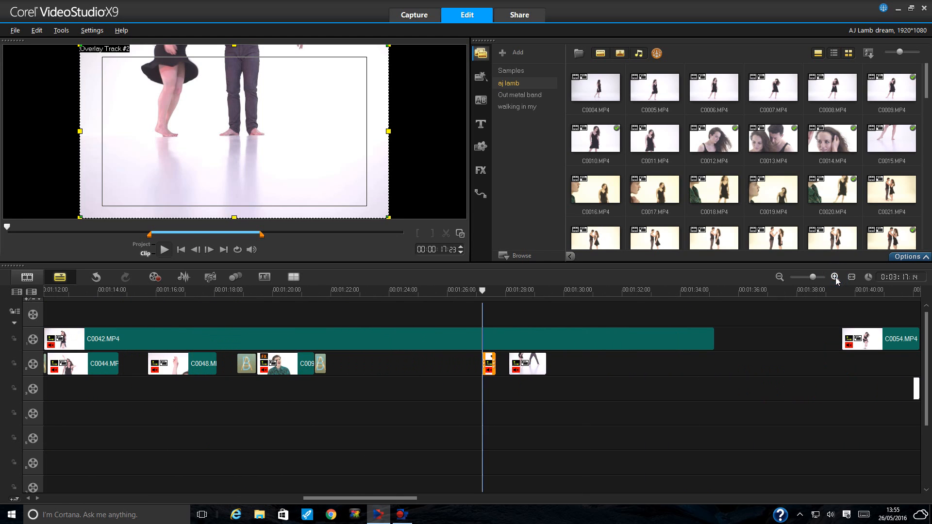
pyautogui.click(780, 277)
pyautogui.hscroll(-3, 364, 498)
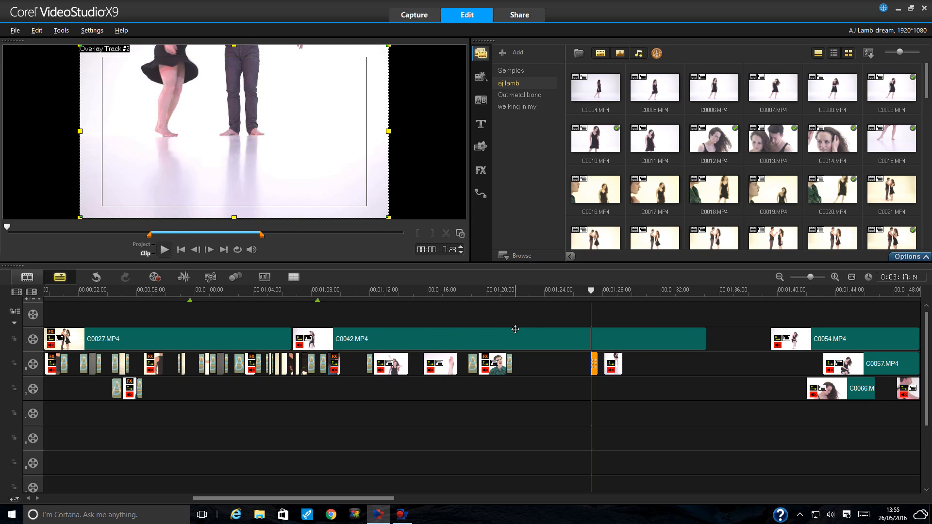
pyautogui.click(556, 288)
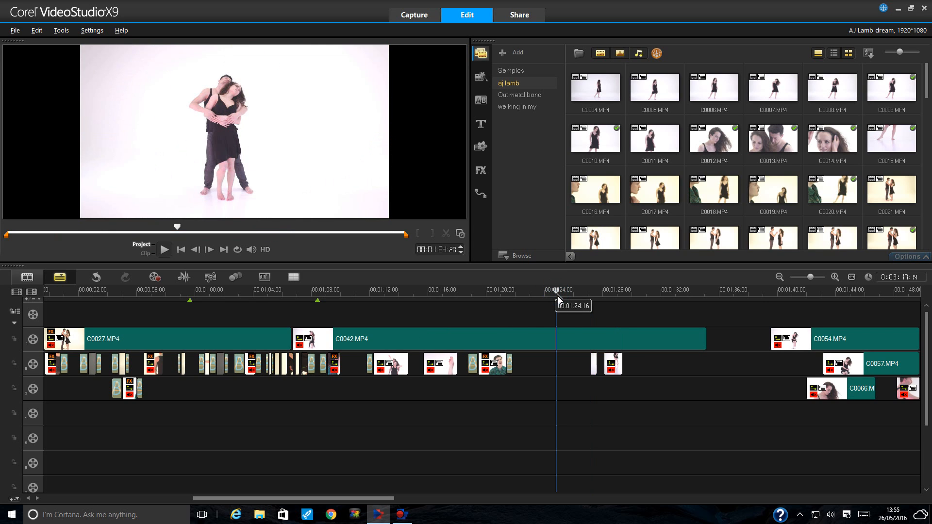
pyautogui.click(567, 338)
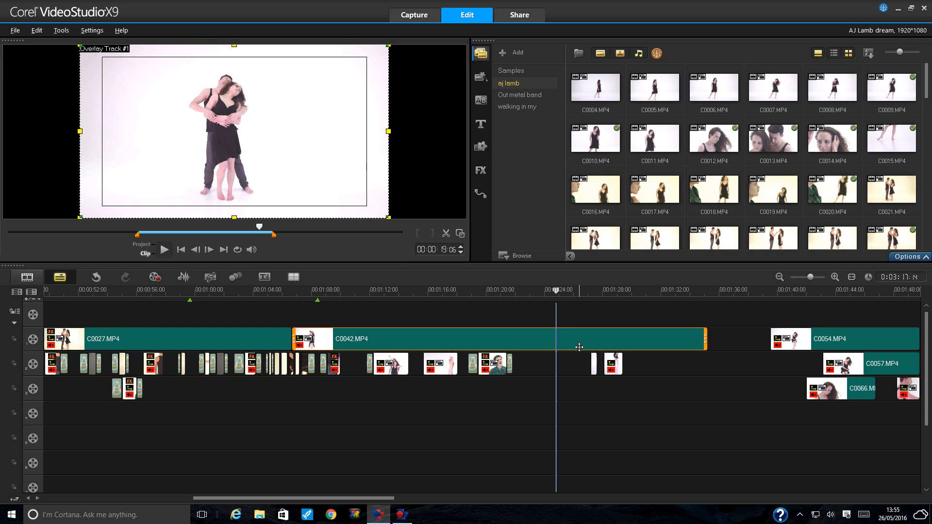
# - Drag Vitascene 2.0 from the FX library onto C0042.MP4 and open its Customize Filter window
pyautogui.click(908, 257)
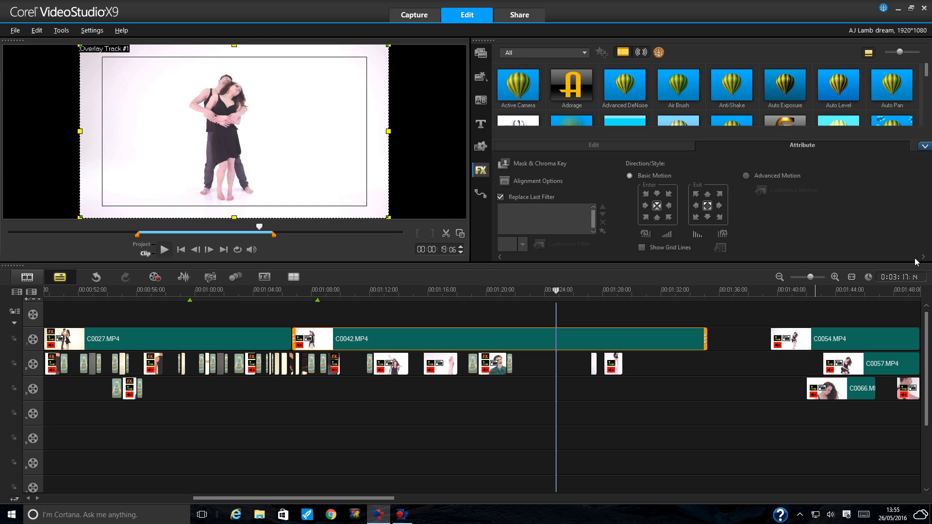
pyautogui.click(925, 145)
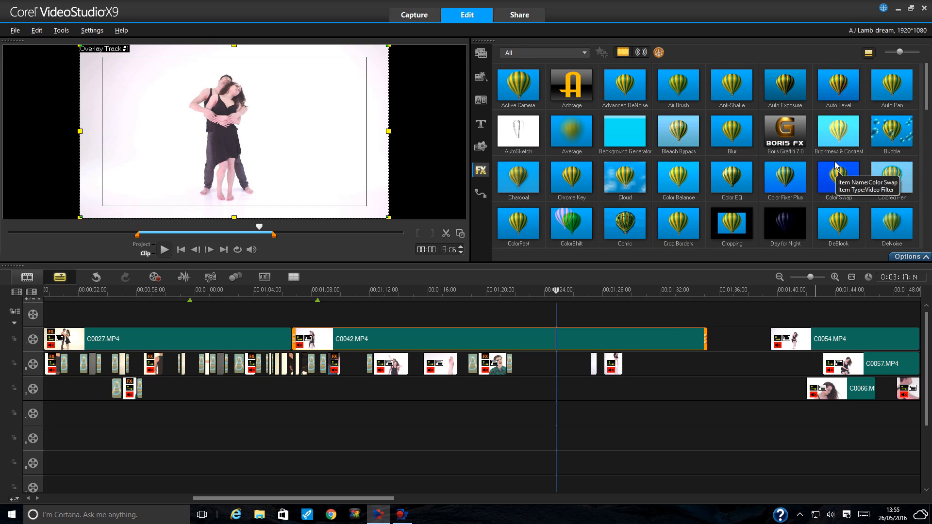
pyautogui.scroll(-10, 835, 166)
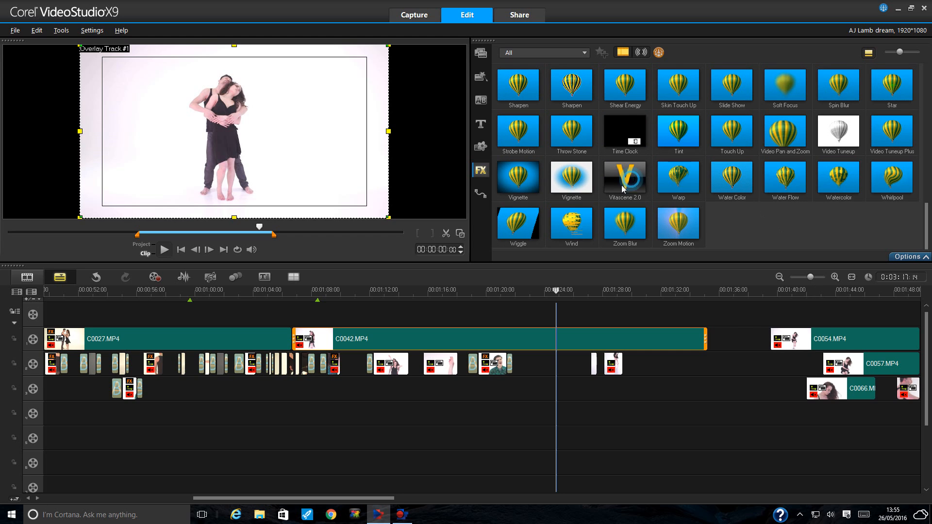
pyautogui.moveTo(619, 206); pyautogui.dragTo(555, 347)
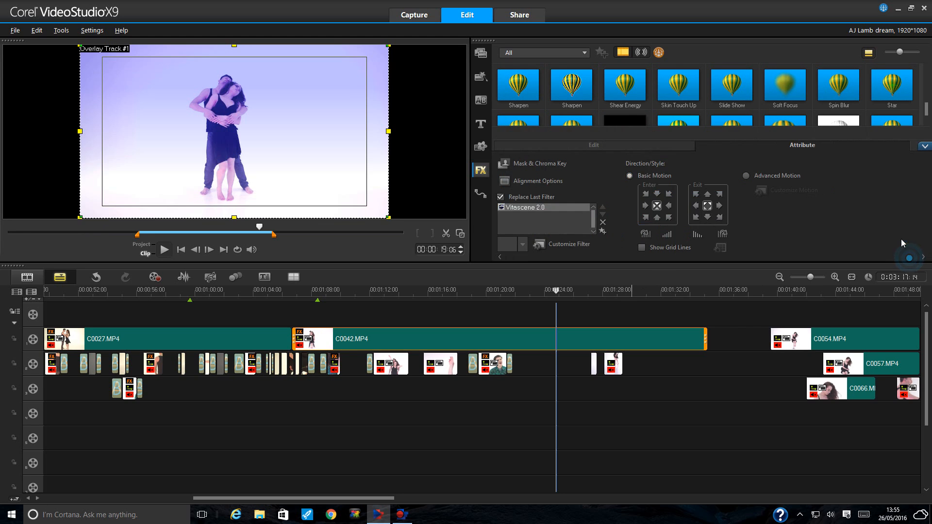
pyautogui.click(568, 245)
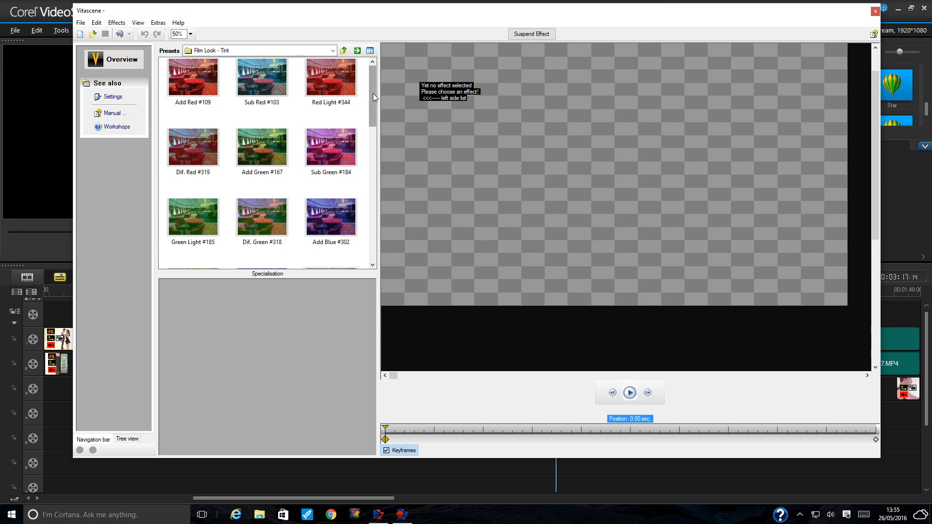
# - Preview Film Look tint presets: Dif. Blue #347, Add Blue #302, Dif. Red #319, Add Magenta #181, Sub Yellow #317
pyautogui.moveTo(373, 94); pyautogui.dragTo(370, 118)
pyautogui.click(340, 213)
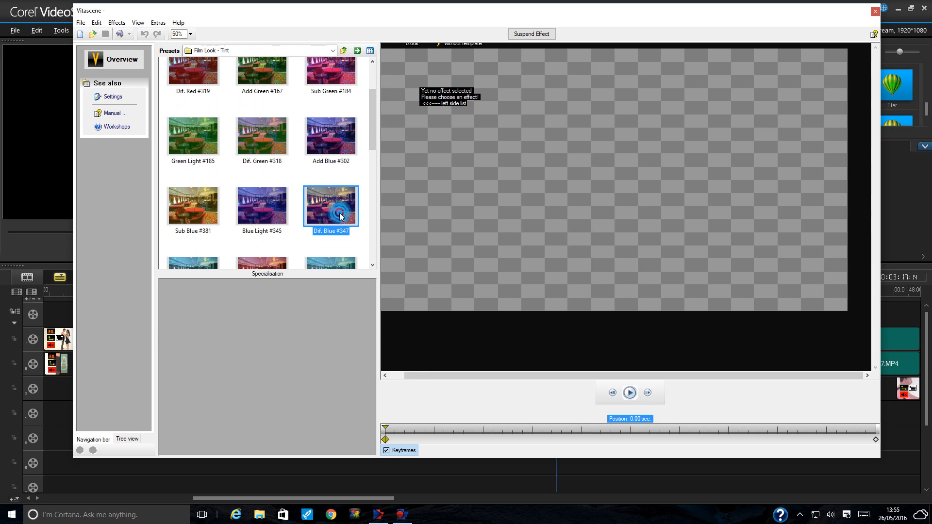
pyautogui.click(338, 142)
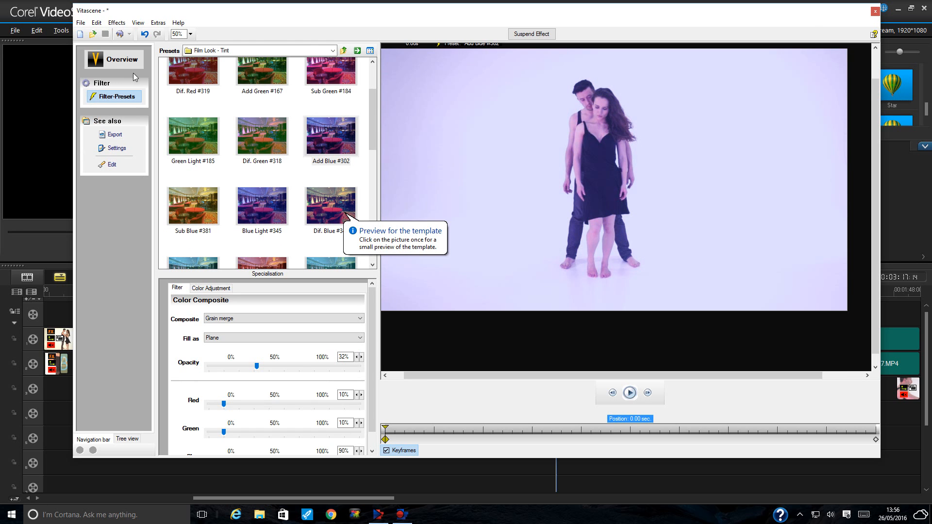
pyautogui.click(180, 80)
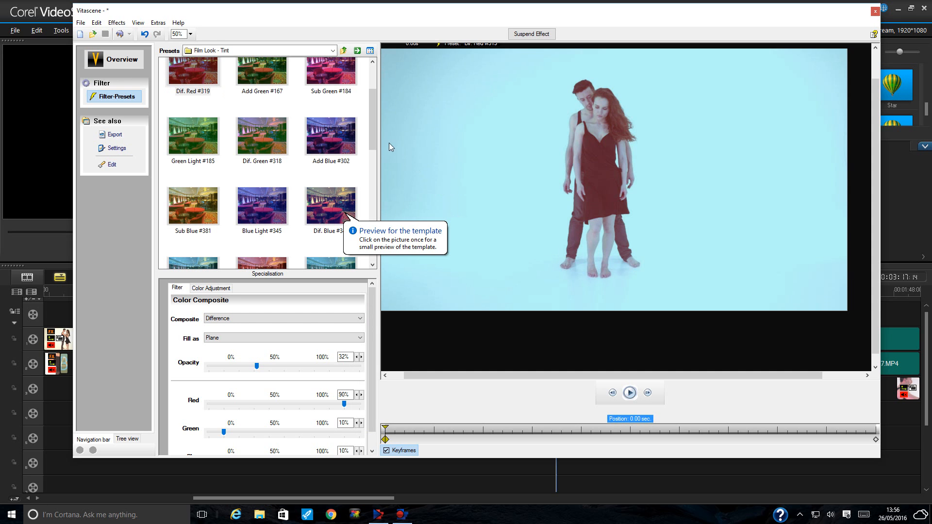
pyautogui.moveTo(375, 130); pyautogui.dragTo(366, 190)
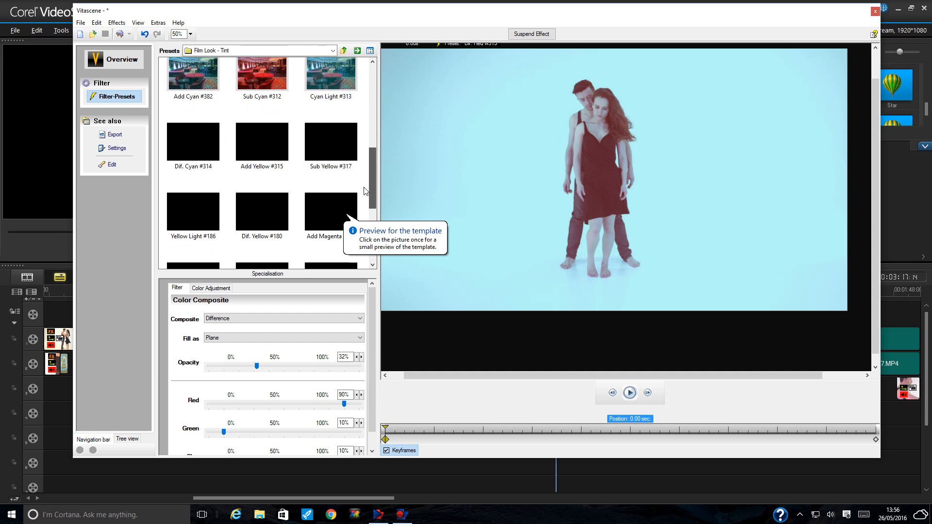
pyautogui.scroll(-2, 365, 191)
pyautogui.click(346, 174)
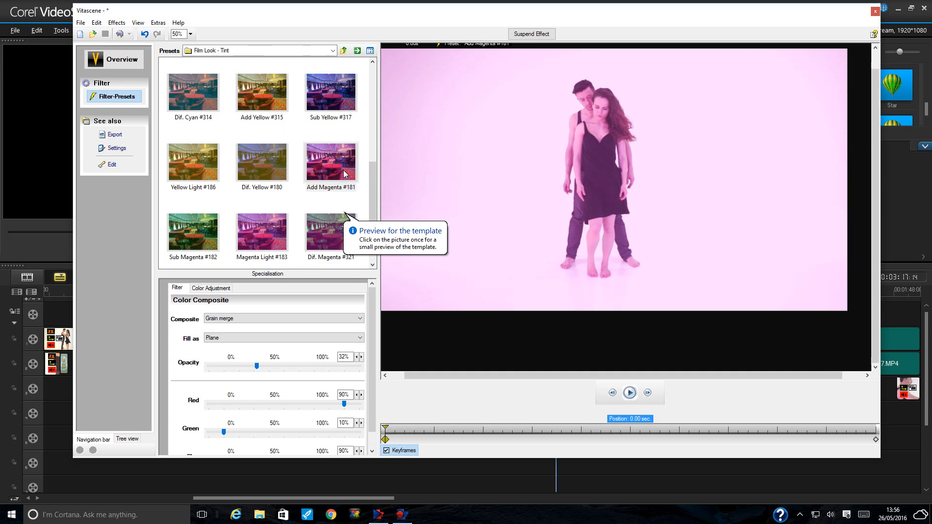
pyautogui.click(337, 94)
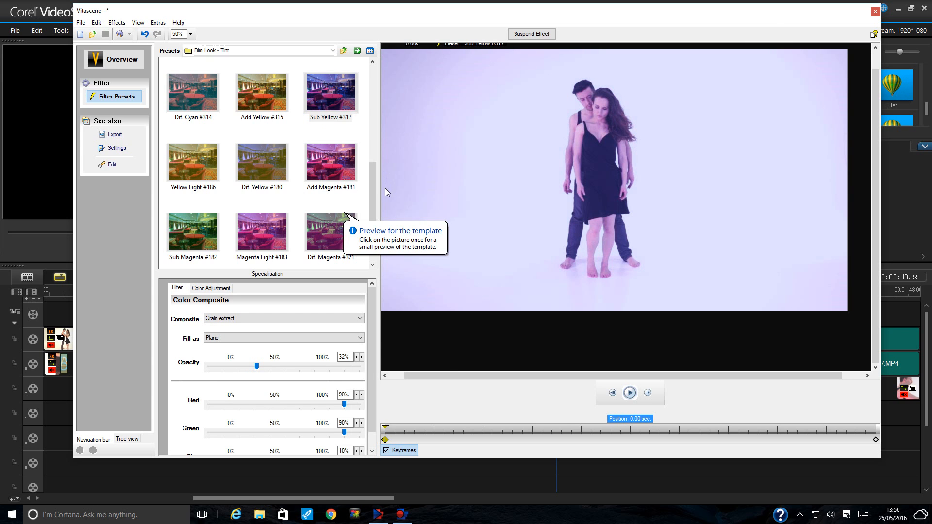
pyautogui.click(349, 103)
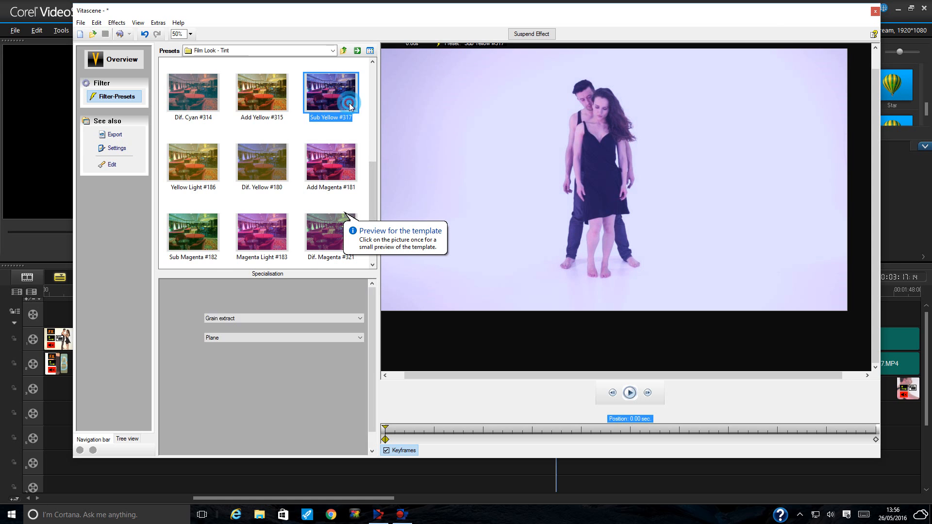
pyautogui.click(374, 185)
pyautogui.moveTo(374, 185); pyautogui.dragTo(375, 221)
# - Apply the Dif. Magenta #321 preset, play the preview, and lower its opacity to 20%
pyautogui.click(337, 131)
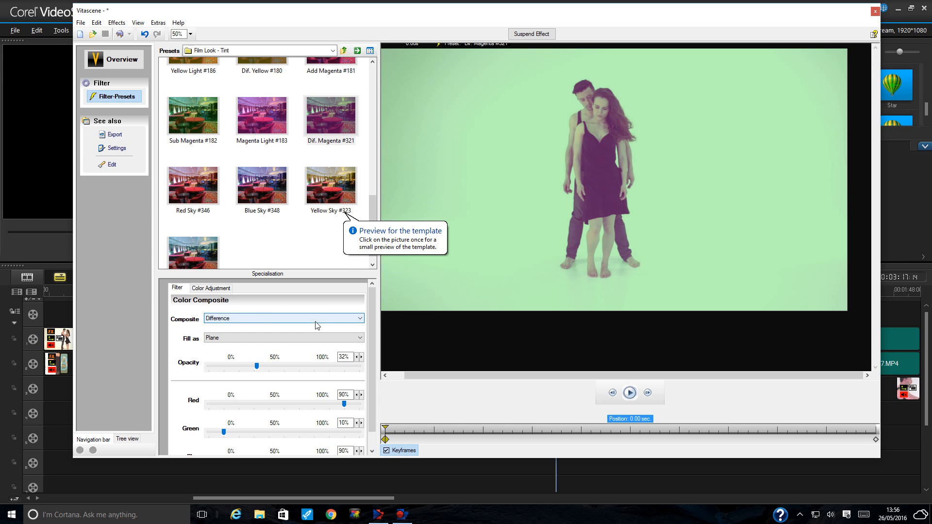
pyautogui.click(627, 397)
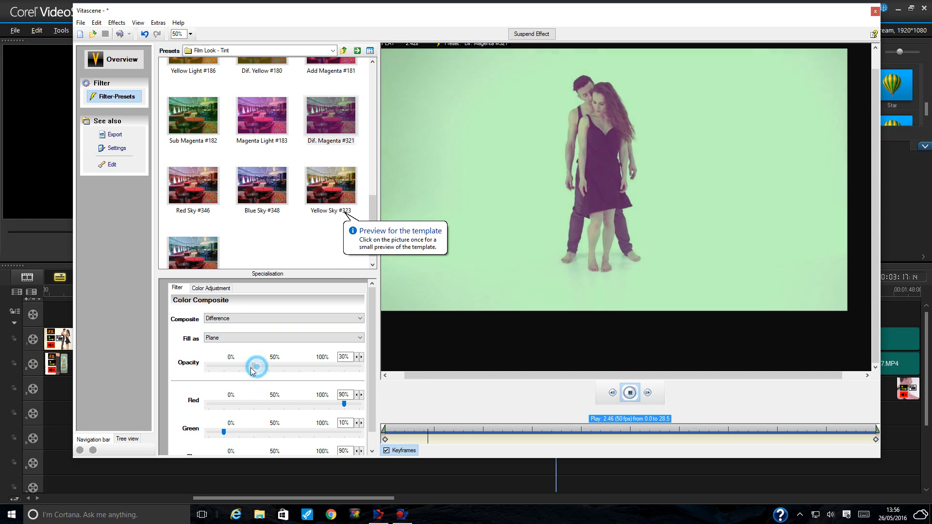
pyautogui.moveTo(251, 368)
pyautogui.mouseDown()
pyautogui.moveTo(234, 371)
pyautogui.moveTo(321, 376)
pyautogui.moveTo(238, 376)
pyautogui.moveTo(252, 374)
pyautogui.mouseUp()
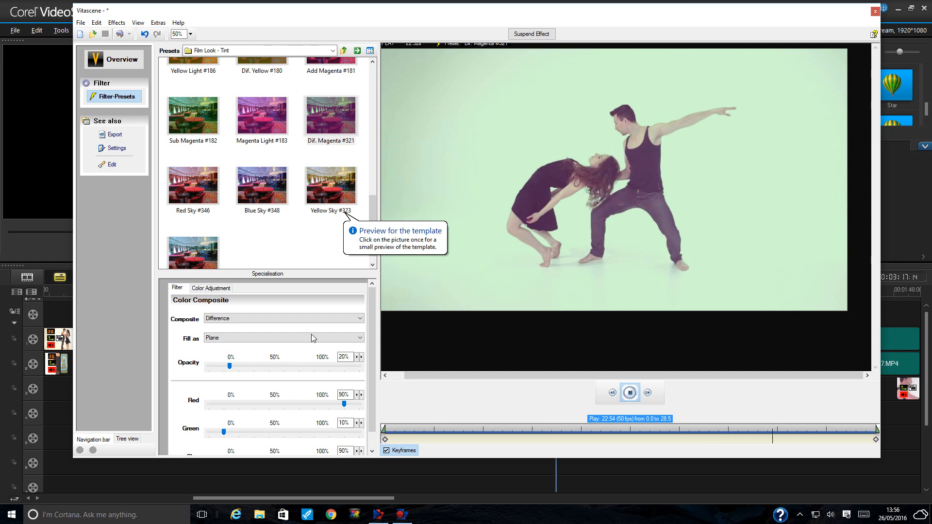
pyautogui.scroll(-1, 370, 339)
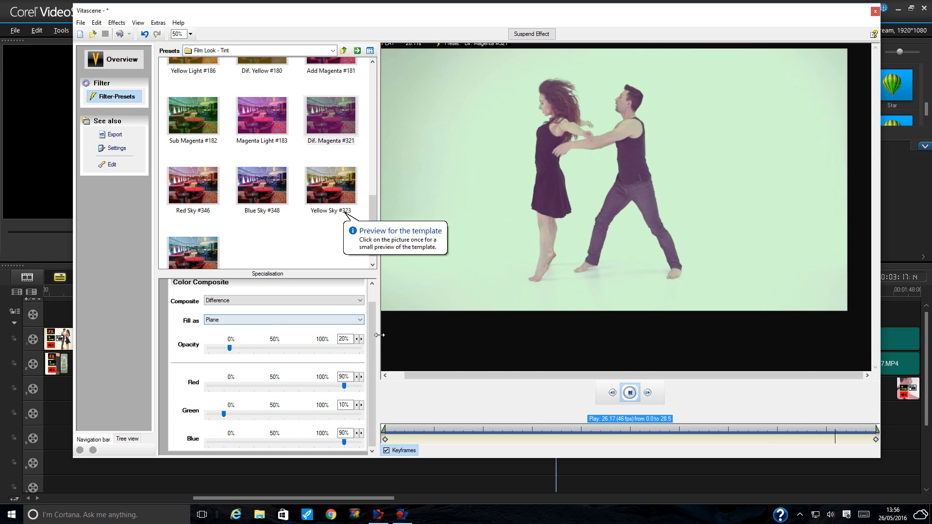
# - Try the Overlay, Burn and Dodge composite modes, keeping the fill type as Plane
pyautogui.moveTo(373, 337); pyautogui.dragTo(374, 321)
pyautogui.click(308, 319)
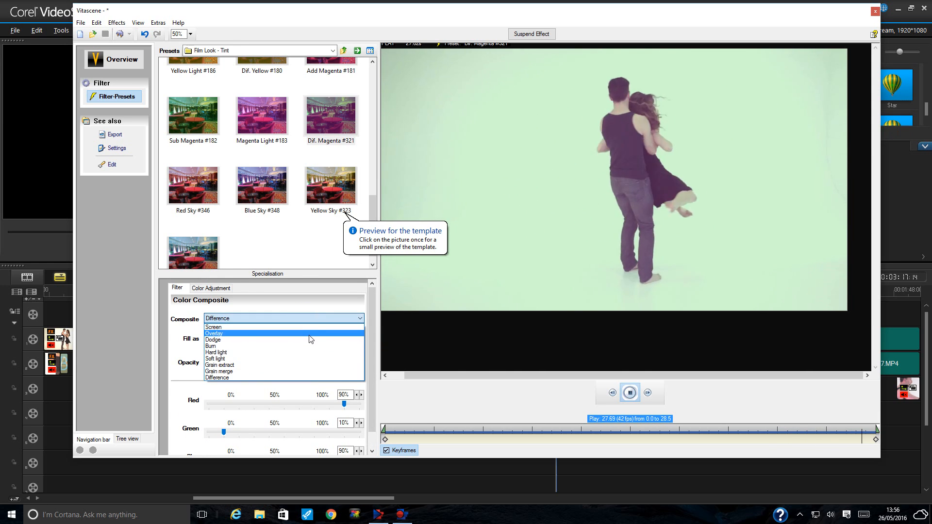
pyautogui.click(311, 335)
pyautogui.click(308, 317)
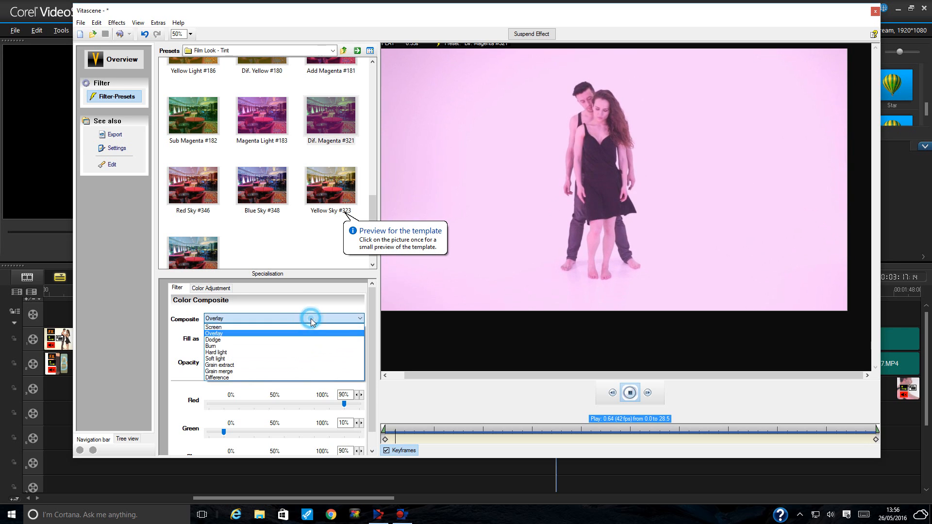
pyautogui.click(306, 344)
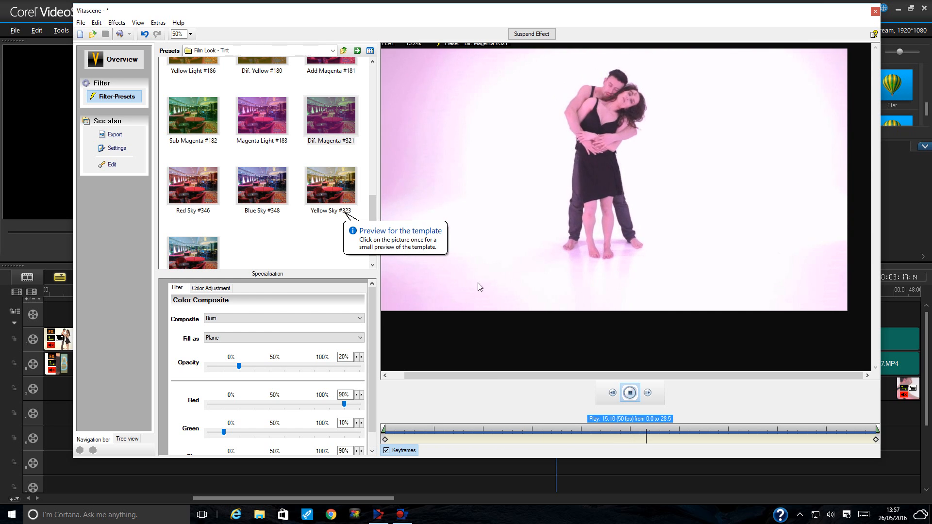
pyautogui.click(249, 325)
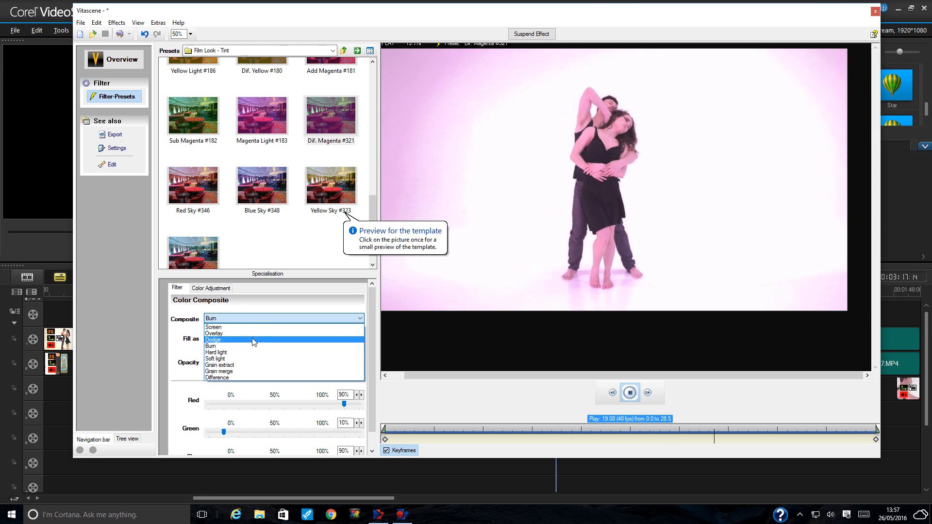
pyautogui.click(252, 339)
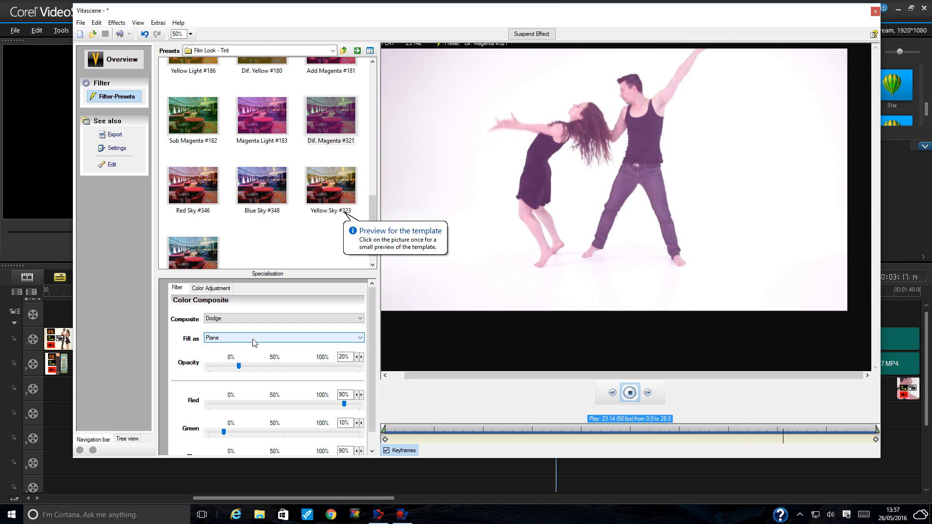
pyautogui.click(266, 337)
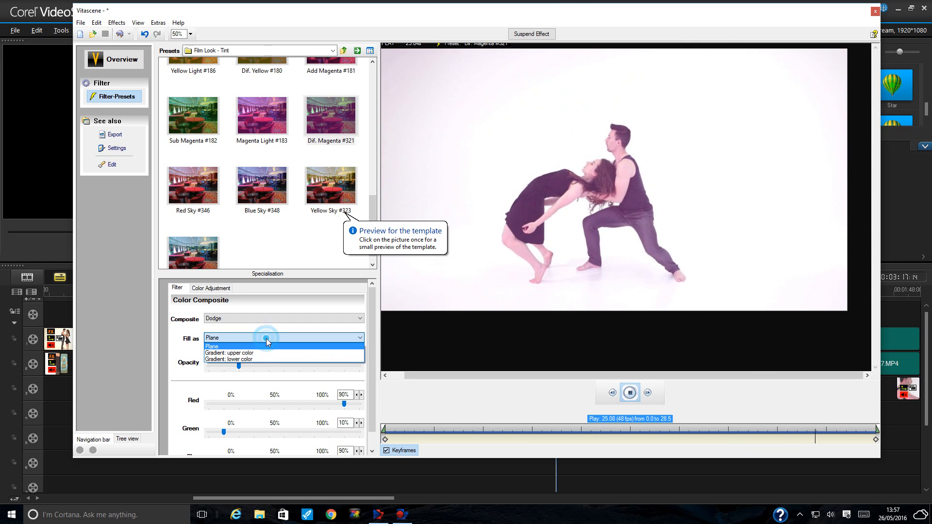
pyautogui.click(266, 337)
# - Try Grain merge and Grain extract, then settle on Screen as the composite blend
pyautogui.click(278, 318)
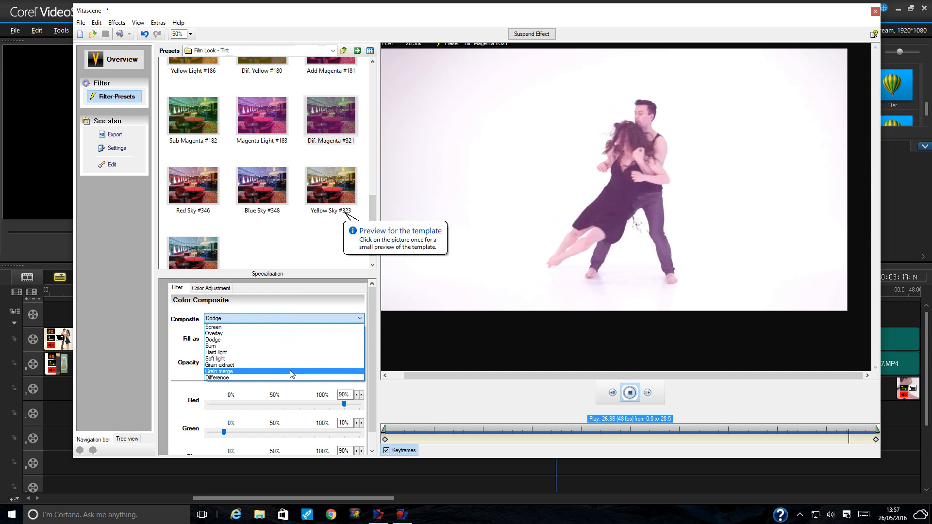
pyautogui.click(290, 374)
pyautogui.click(289, 318)
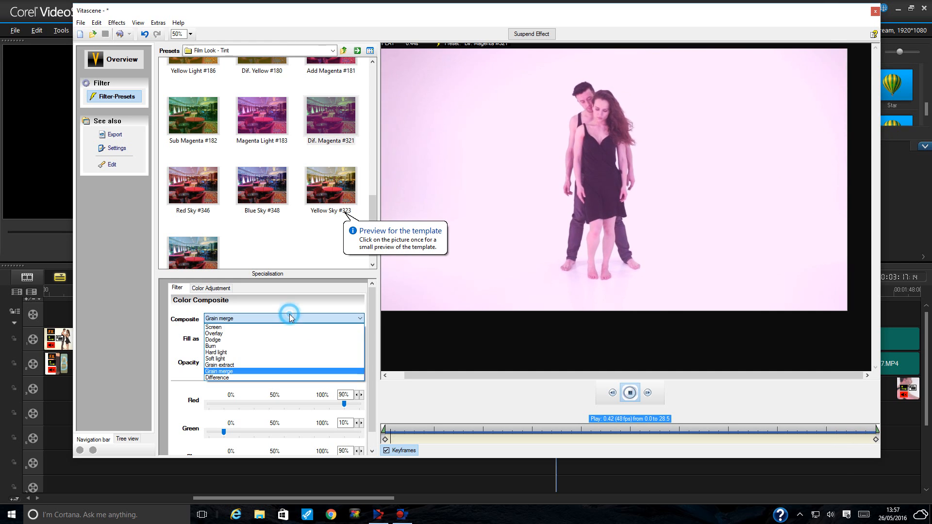
pyautogui.click(293, 366)
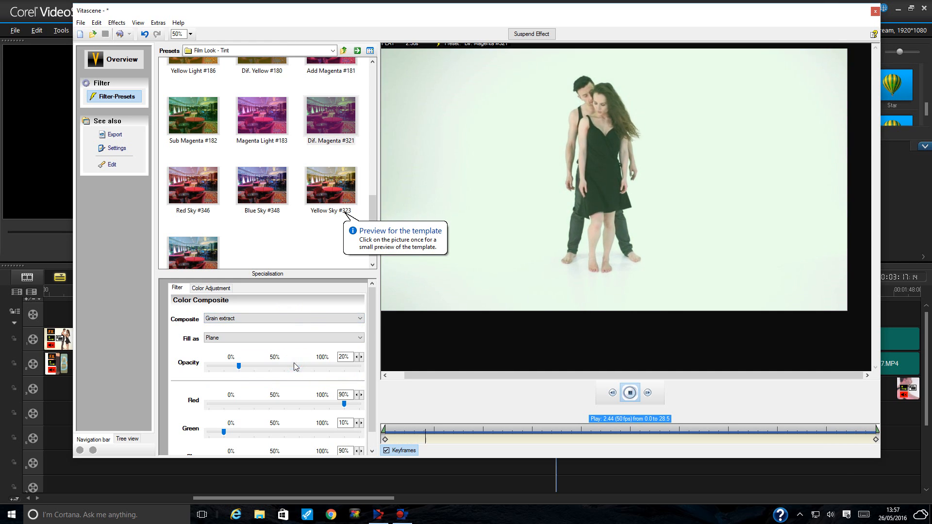
pyautogui.click(310, 316)
pyautogui.click(312, 325)
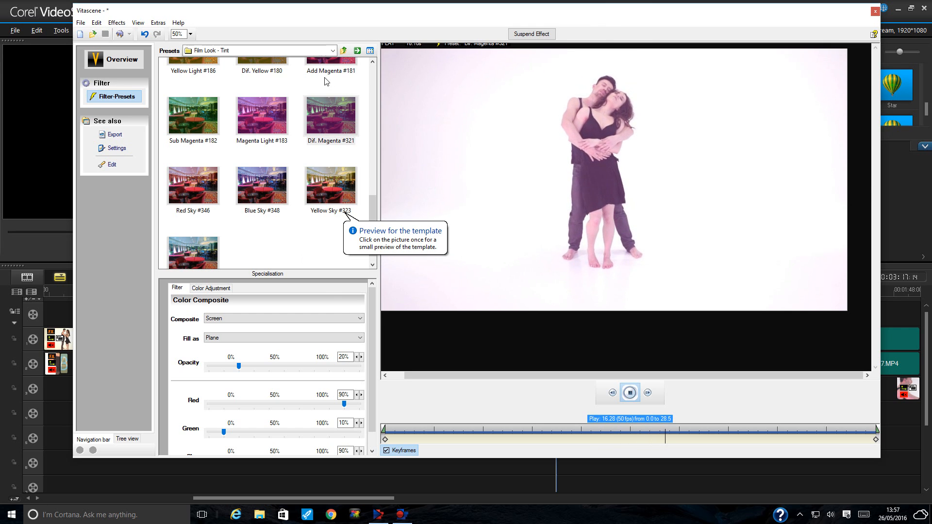
pyautogui.click(298, 50)
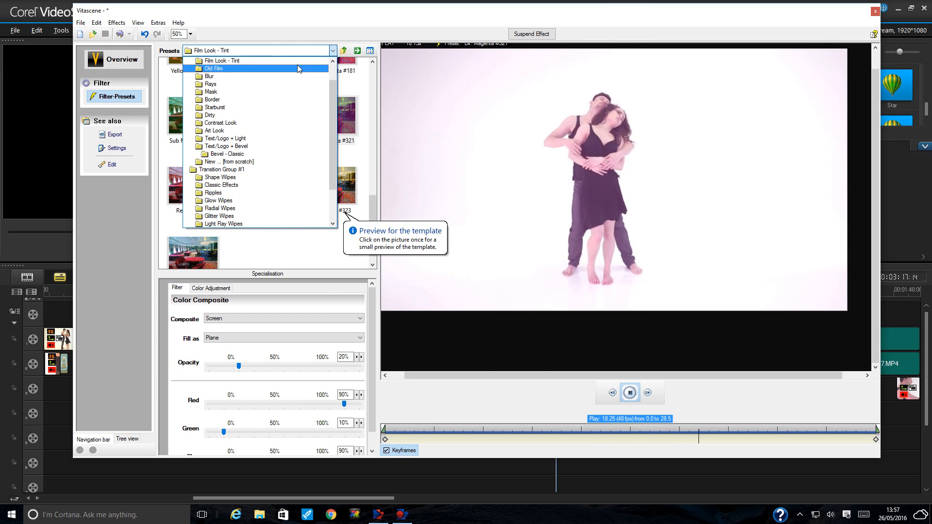
# - Browse the Border, New from scratch, Classic Effects and Miscellenious preset folders
pyautogui.click(298, 99)
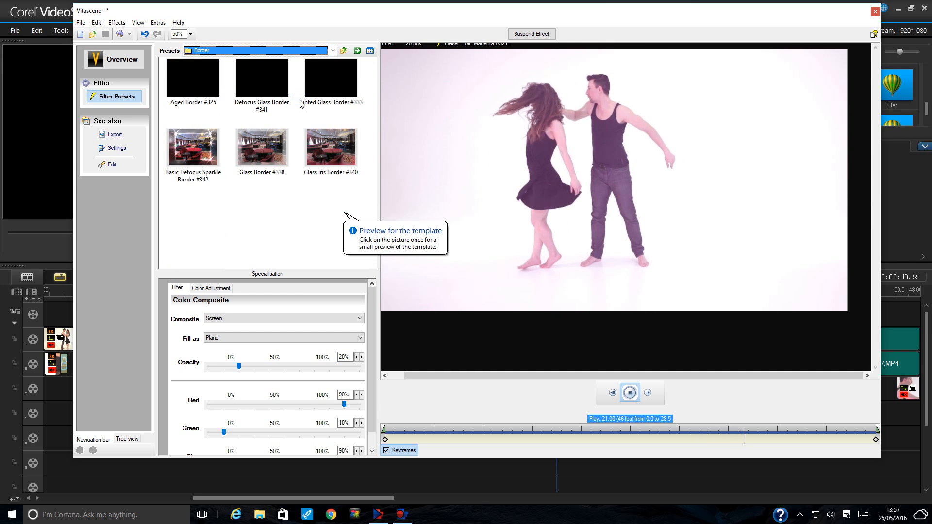
pyautogui.click(309, 51)
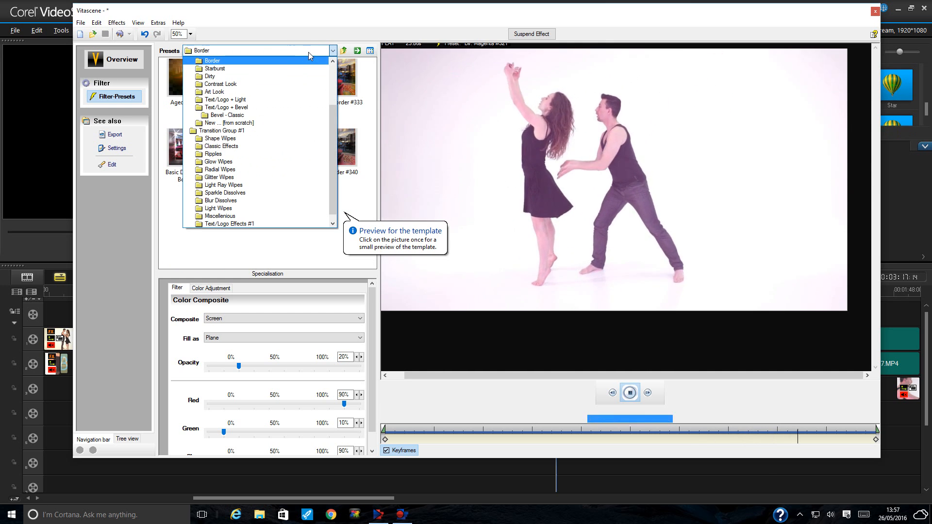
pyautogui.click(310, 122)
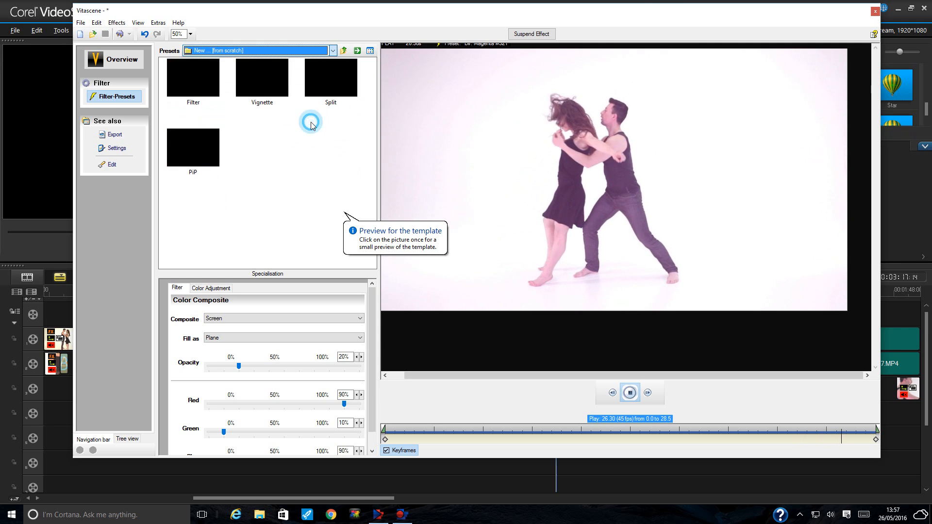
pyautogui.click(323, 52)
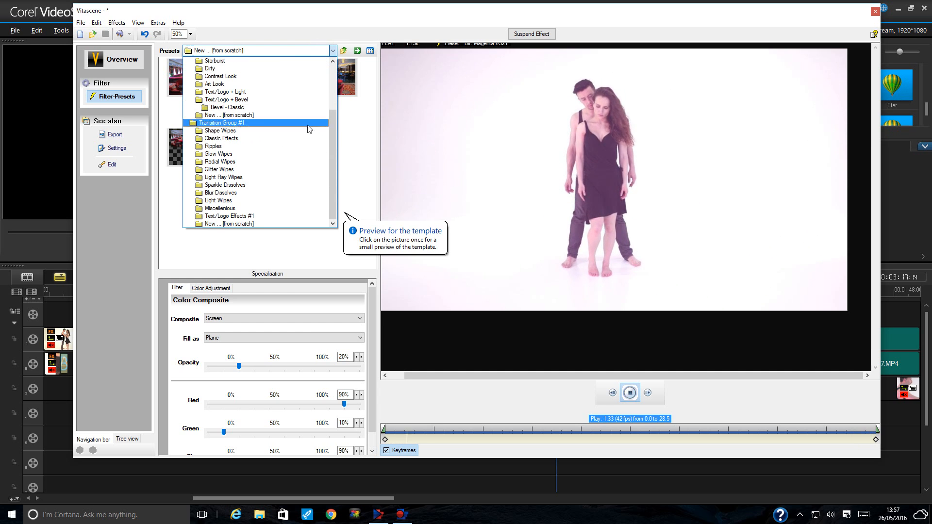
pyautogui.click(305, 141)
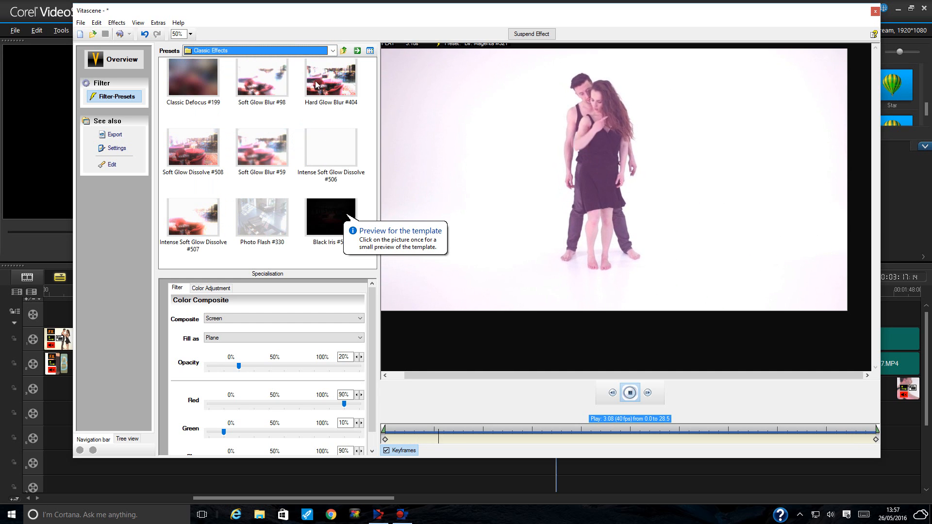
pyautogui.click(323, 50)
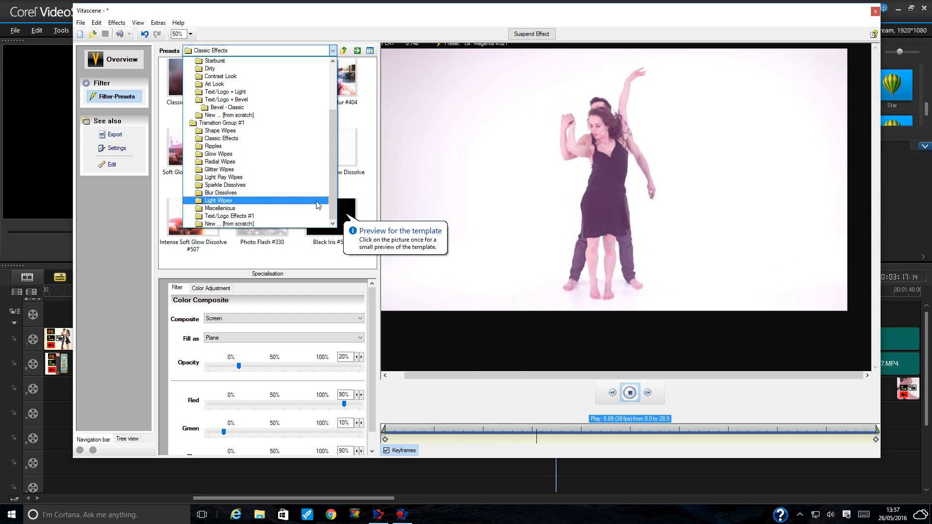
pyautogui.click(308, 208)
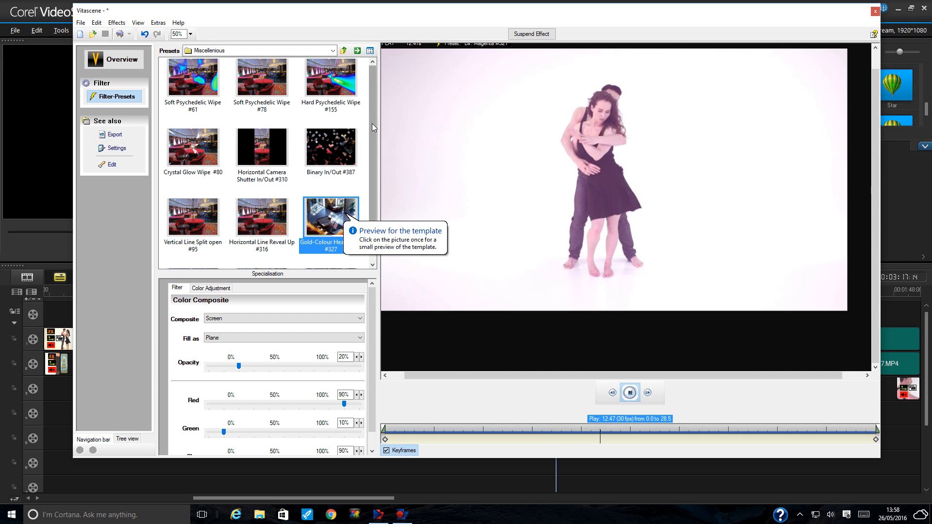
# - View the from-scratch transition presets, then switch to the Mask preset folder
pyautogui.moveTo(372, 124)
pyautogui.mouseDown()
pyautogui.moveTo(368, 204)
pyautogui.moveTo(366, 114)
pyautogui.mouseUp()
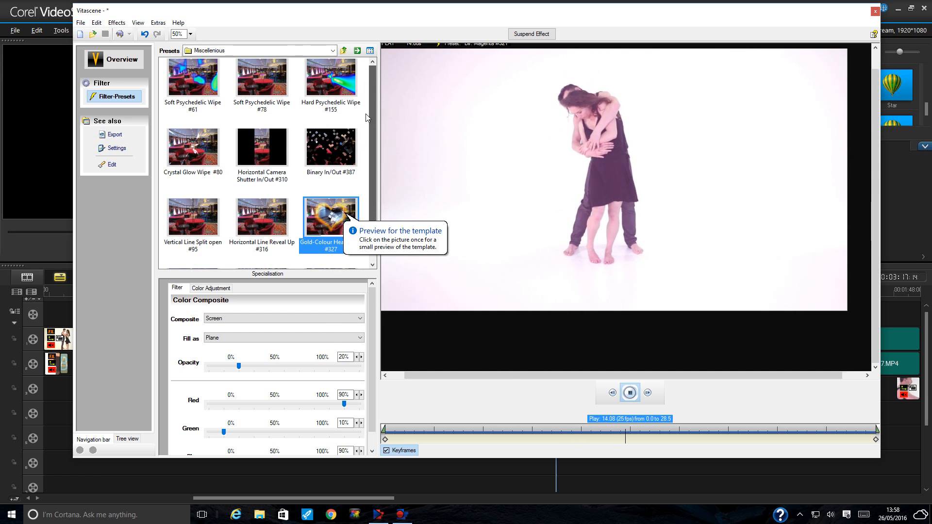
pyautogui.click(308, 52)
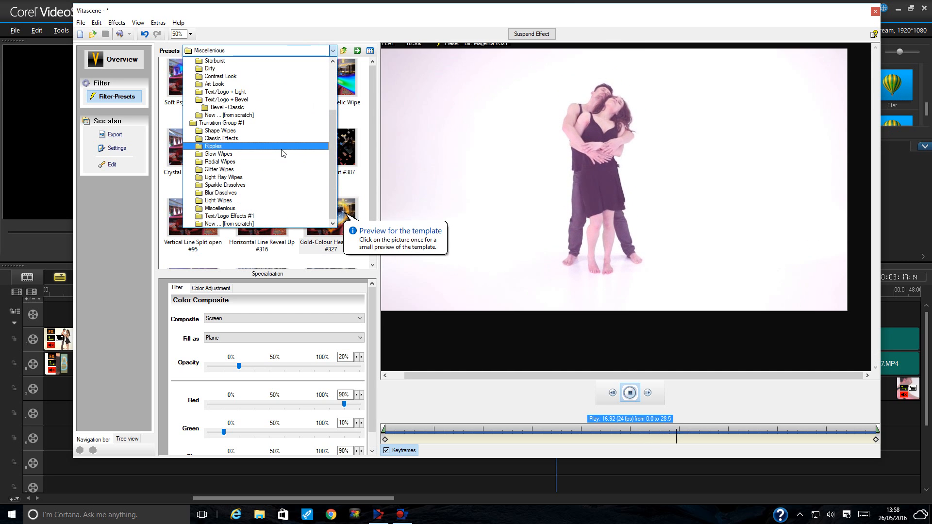
pyautogui.click(301, 224)
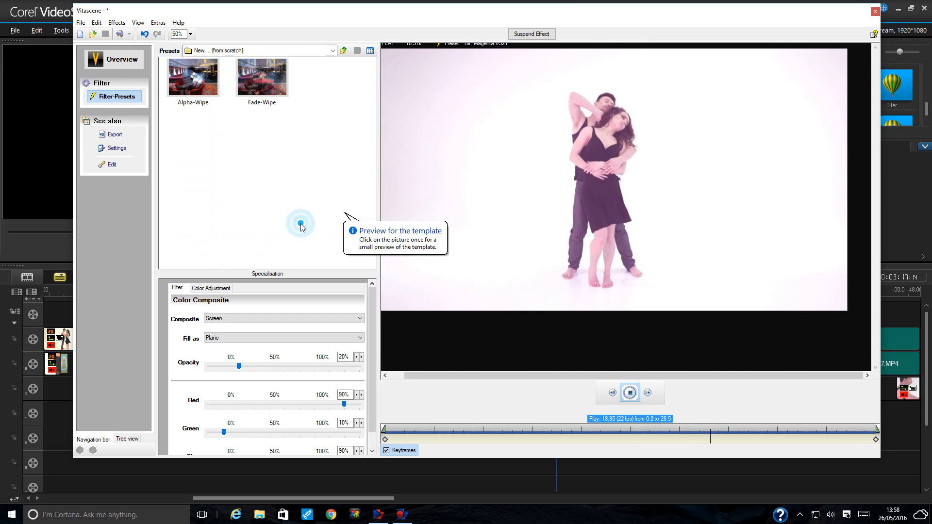
pyautogui.click(323, 51)
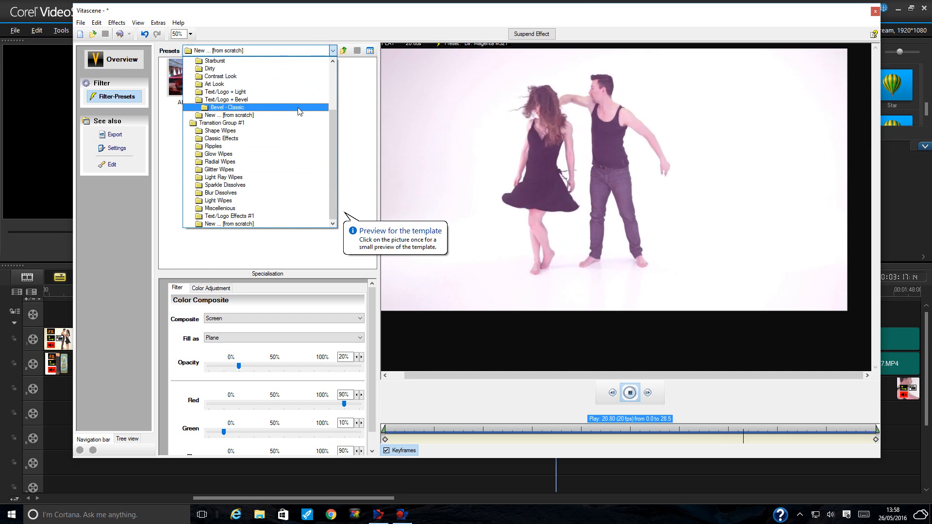
pyautogui.scroll(3, 291, 112)
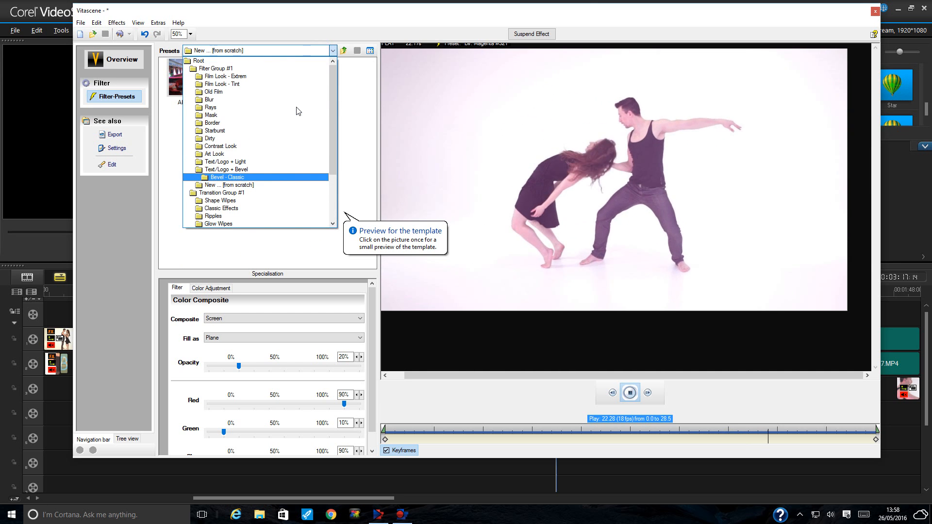
pyautogui.click(252, 116)
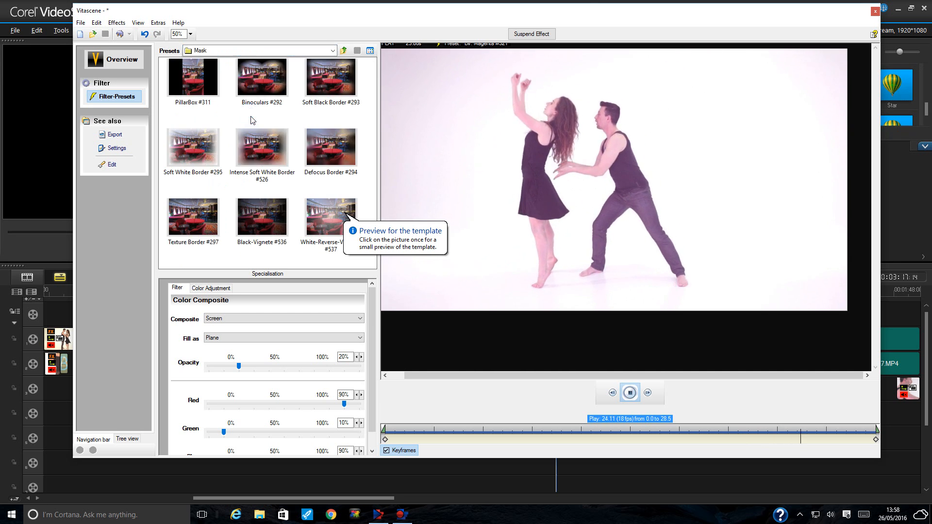
# - Try the Intense Soft White, Soft White, Defocus and Soft Black Border masks, then apply PillarBox #311
pyautogui.click(249, 152)
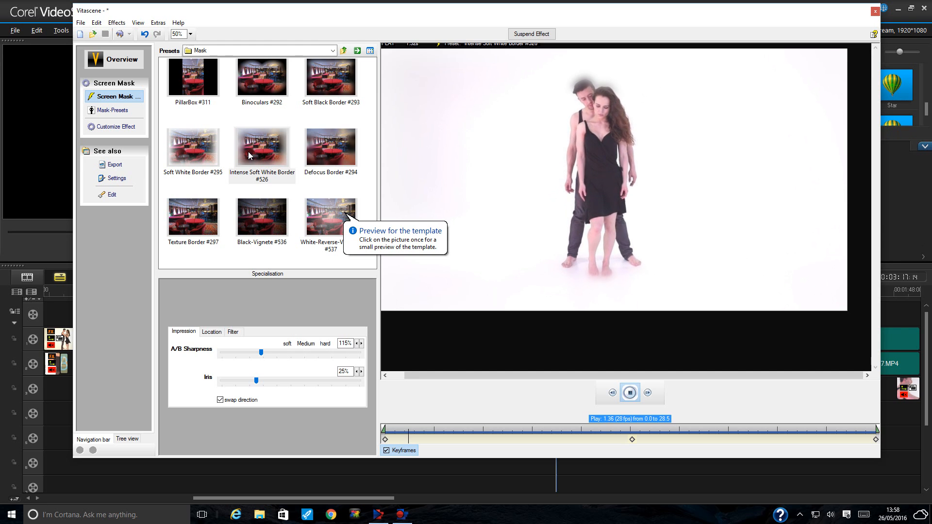
pyautogui.click(197, 149)
pyautogui.click(348, 158)
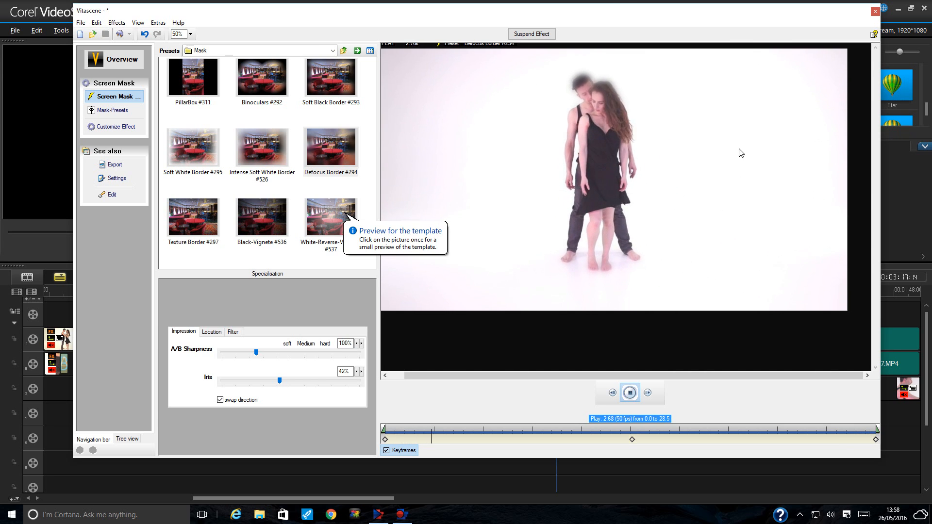
pyautogui.click(278, 151)
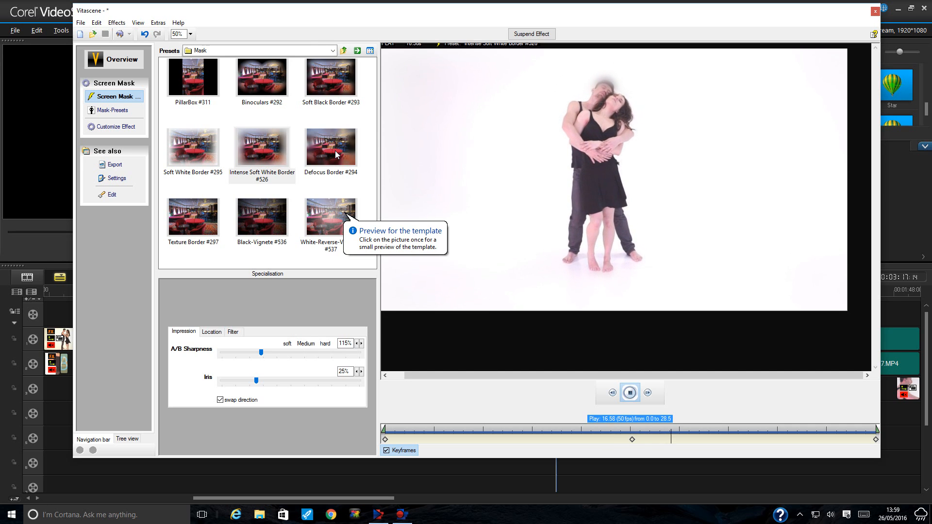
pyautogui.click(326, 79)
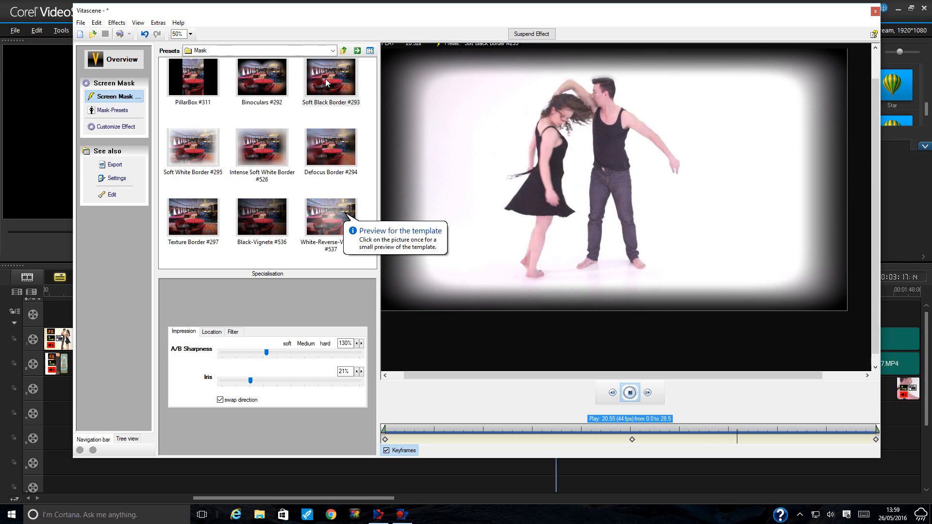
pyautogui.click(333, 150)
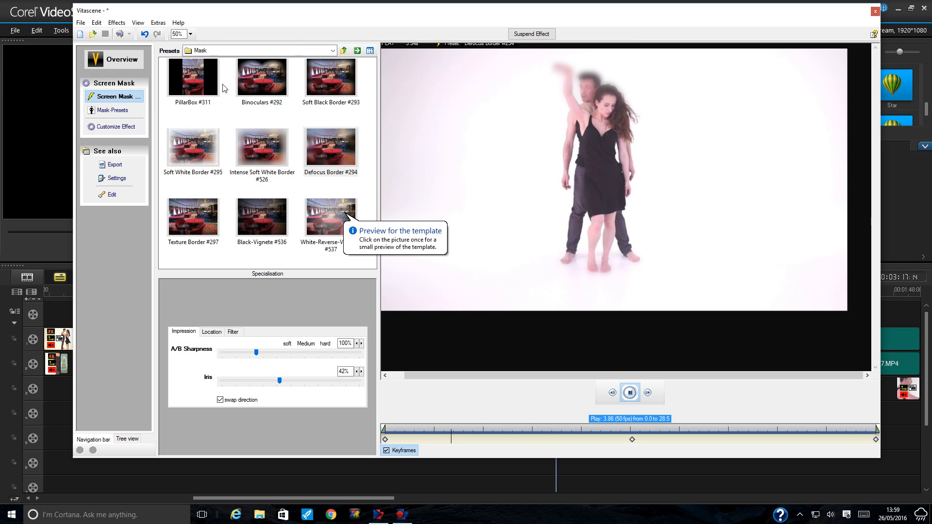
pyautogui.click(203, 83)
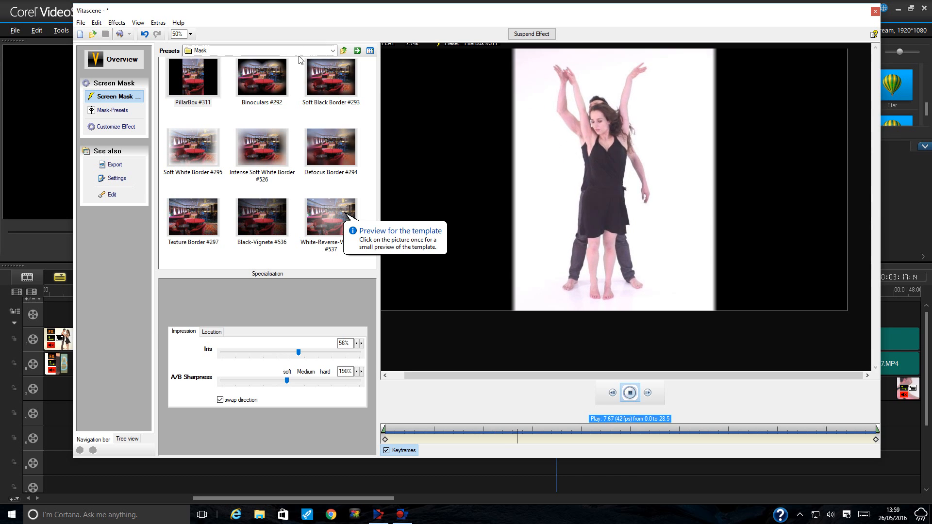
pyautogui.click(251, 78)
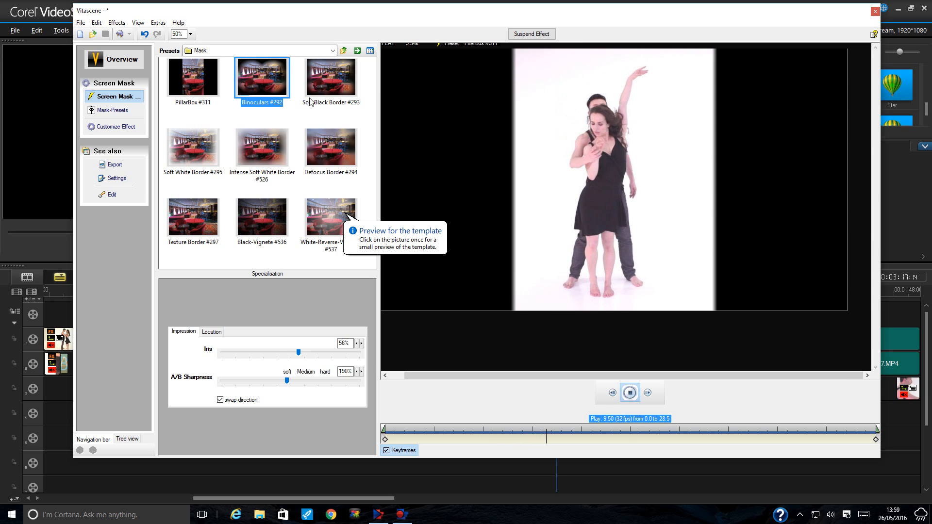
pyautogui.click(333, 50)
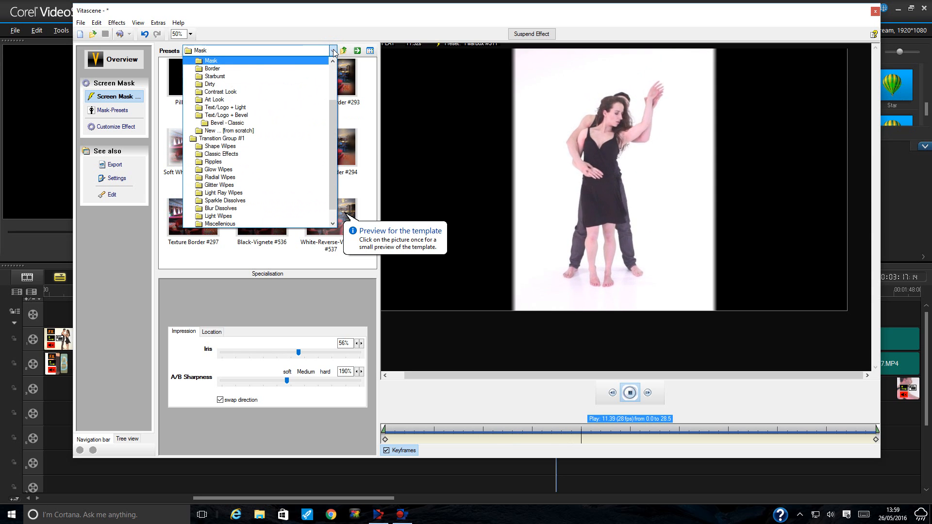
# - From Glitter Wipes, try Glitter Centre Reveal #367, apply Glitter Horizontal Wipe #267, then close Vitascene
pyautogui.click(304, 184)
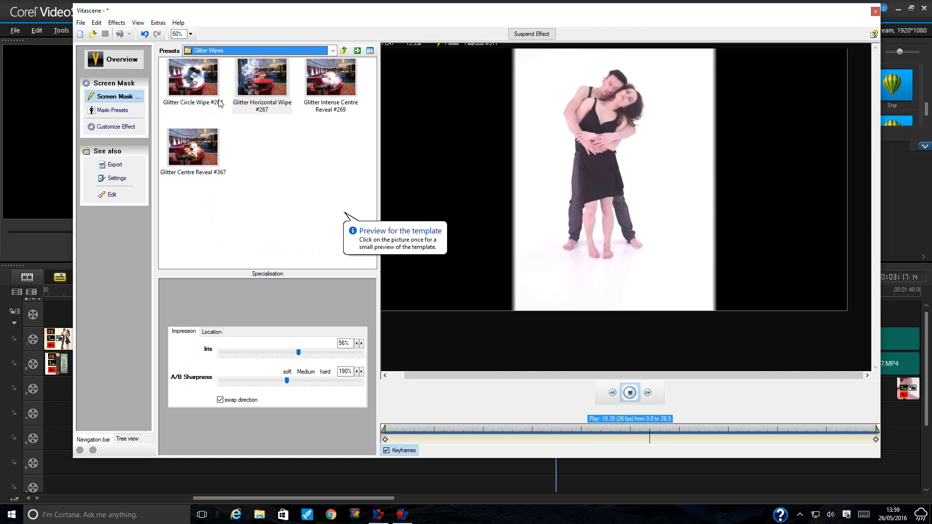
pyautogui.click(194, 146)
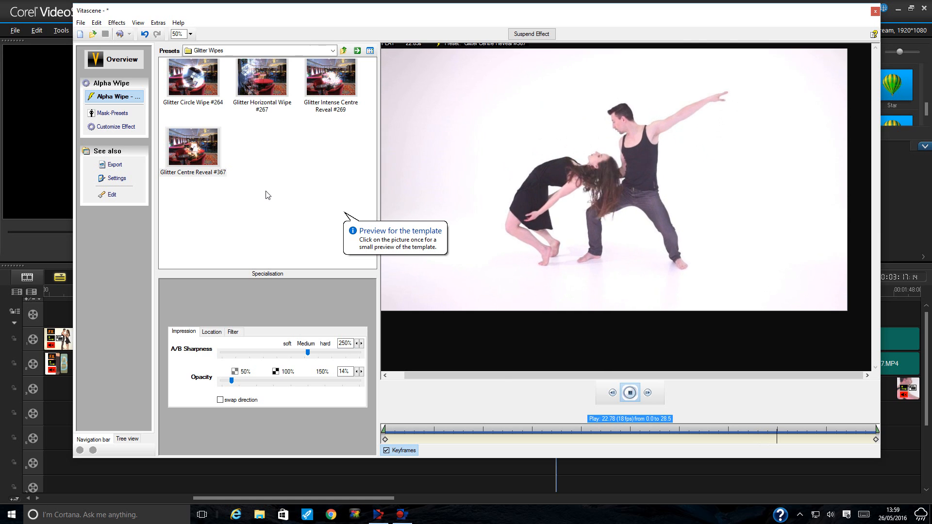
pyautogui.click(262, 80)
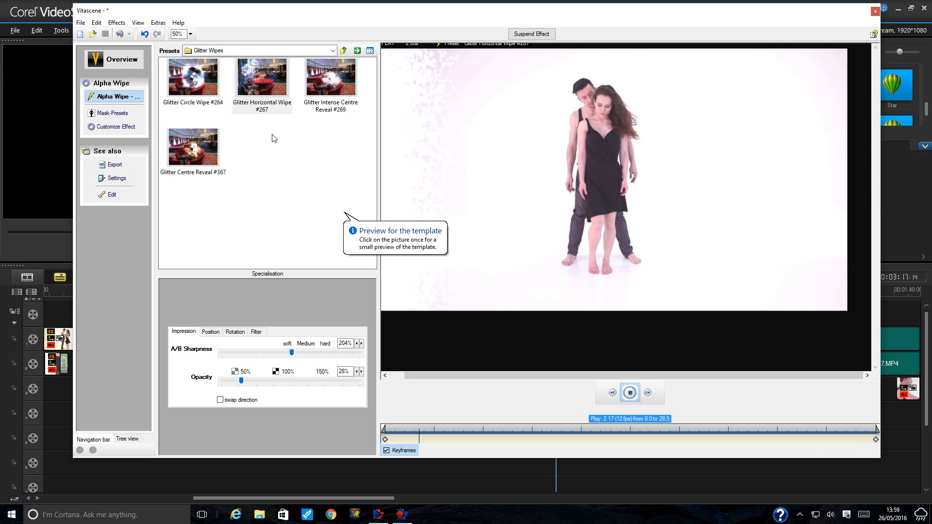
pyautogui.click(876, 12)
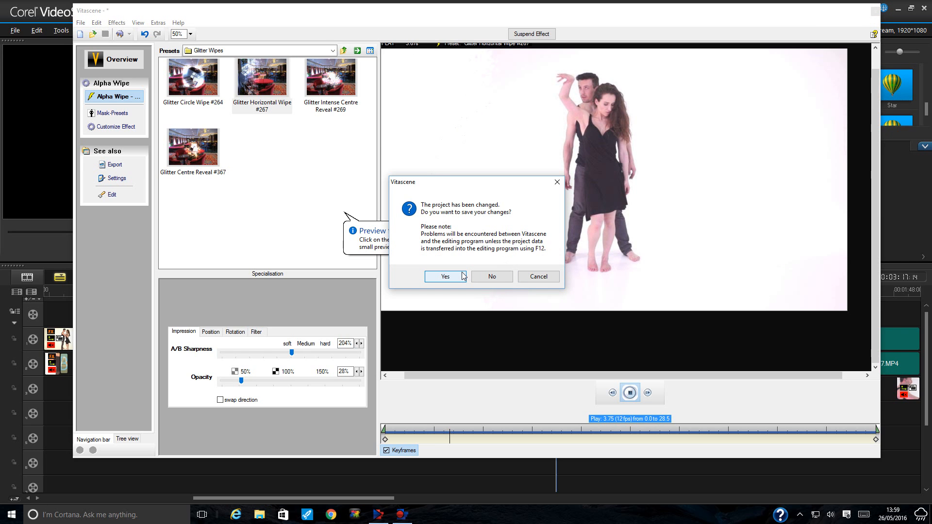
# - Discard the Vitascene changes, remove the filter from the clip, and move the playhead to about 00:01:26
pyautogui.click(500, 279)
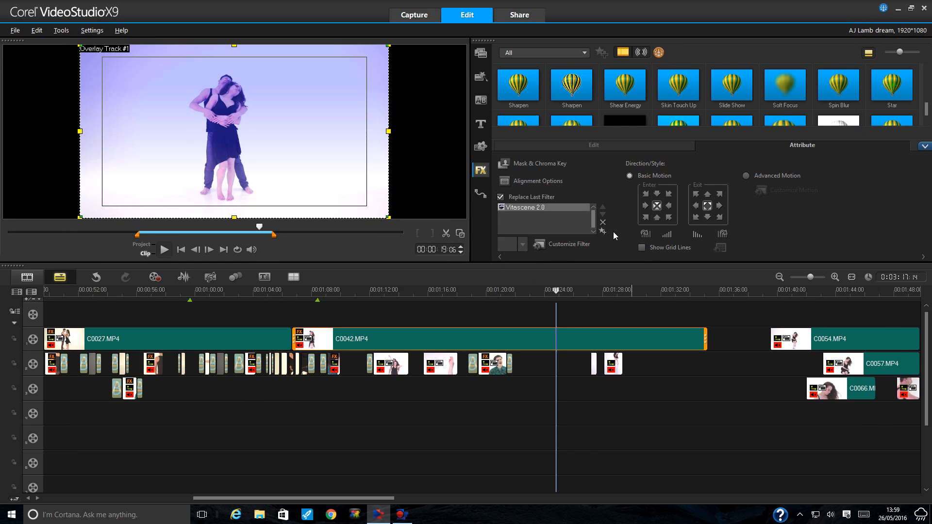
pyautogui.click(604, 223)
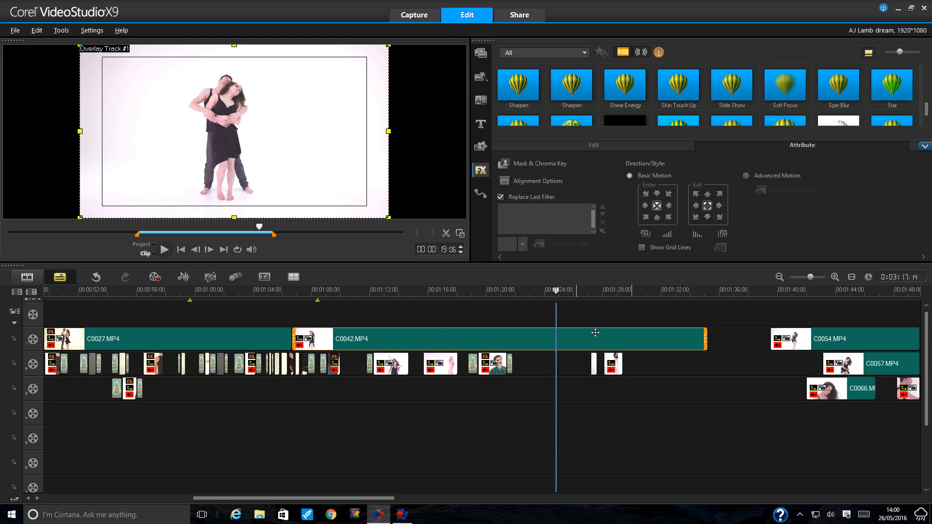
pyautogui.click(585, 294)
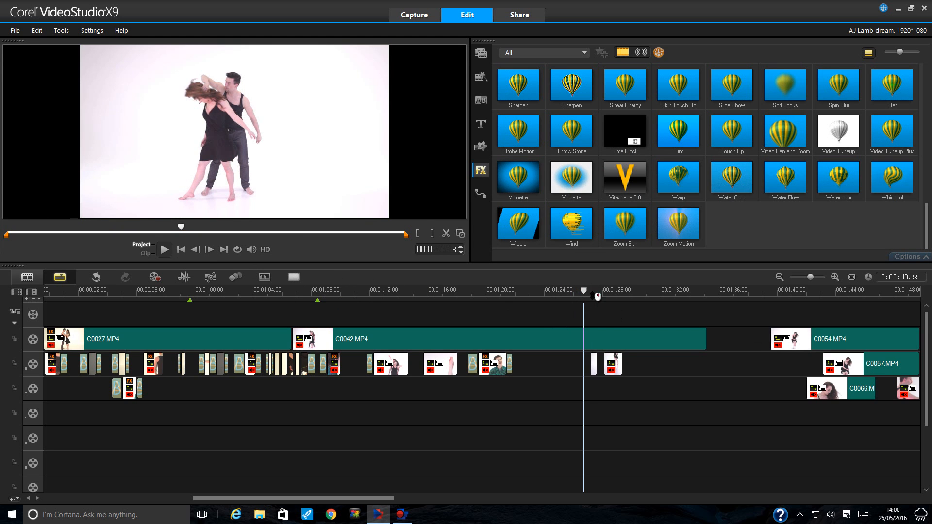
# - Play from about 00:01:27, stop at 00:01:31:08, and switch back to the media library
pyautogui.click(591, 295)
pyautogui.click(589, 295)
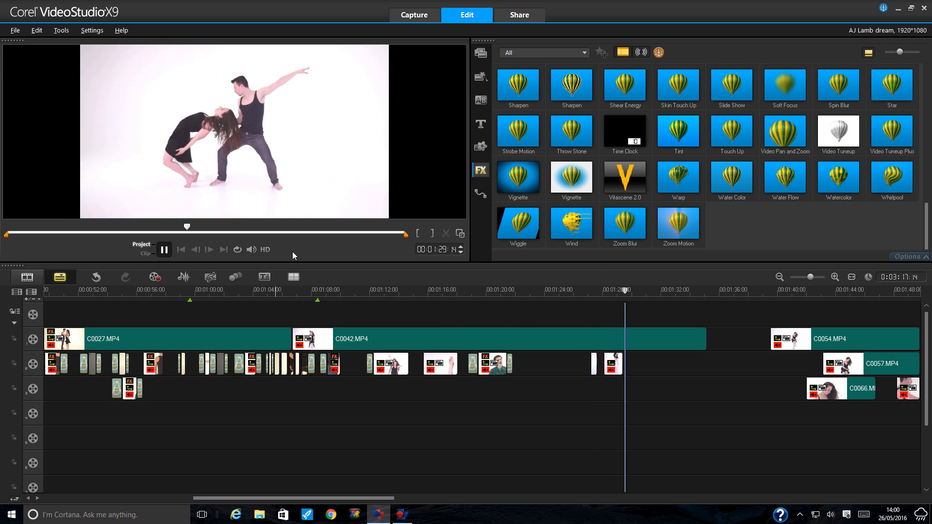
pyautogui.click(170, 249)
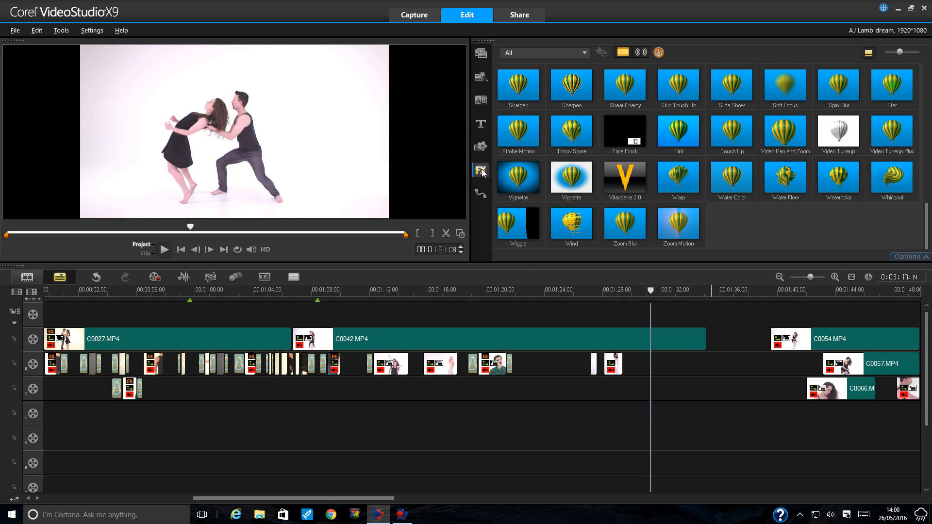
pyautogui.click(478, 55)
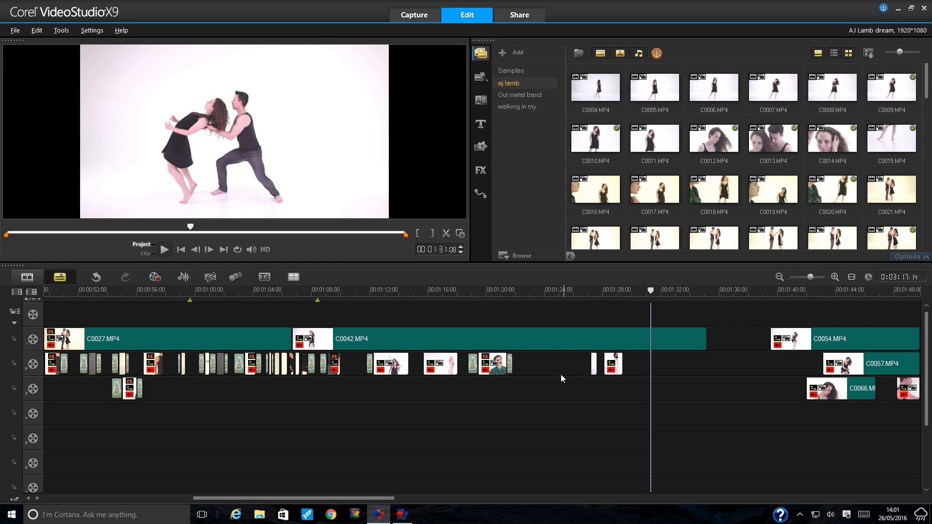
# - Zoom the timeline to 4-second steps, scroll along, and select clip C0066 on Overlay Track 3
pyautogui.moveTo(381, 498); pyautogui.dragTo(235, 500)
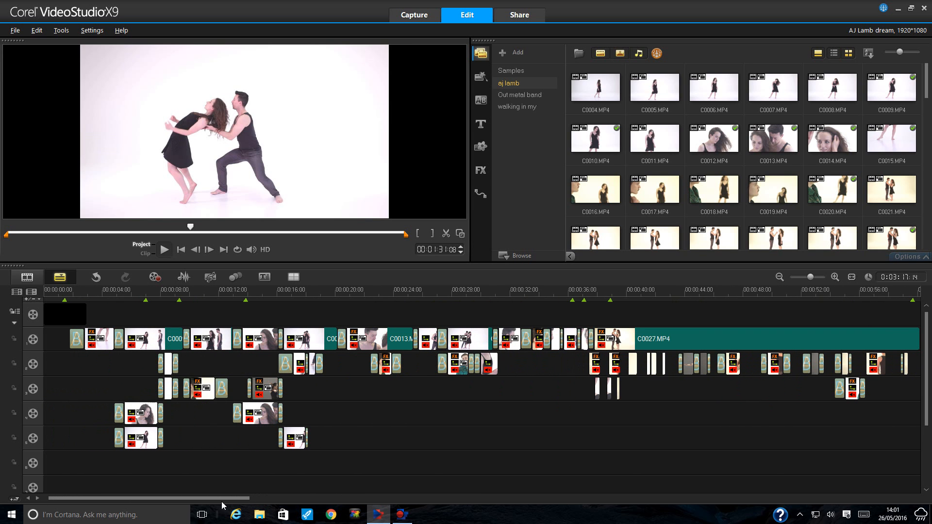
pyautogui.click(780, 278)
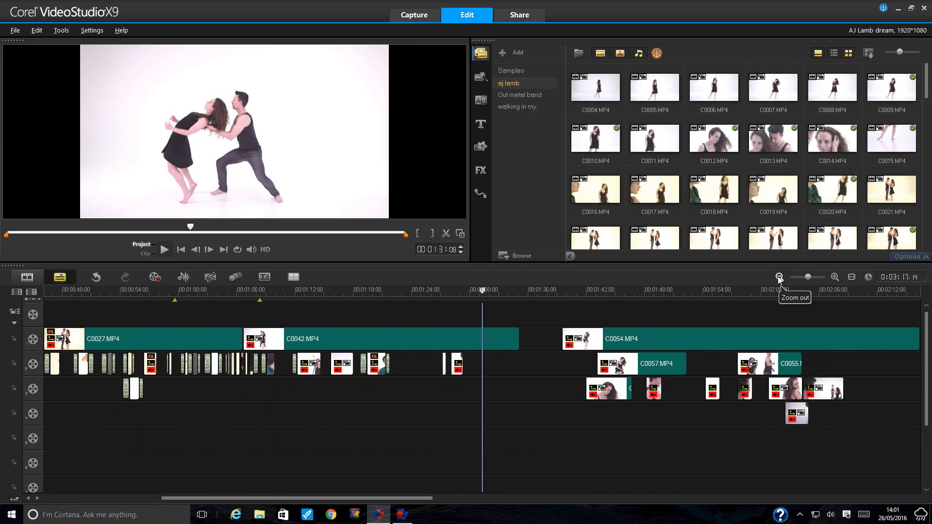
pyautogui.click(779, 277)
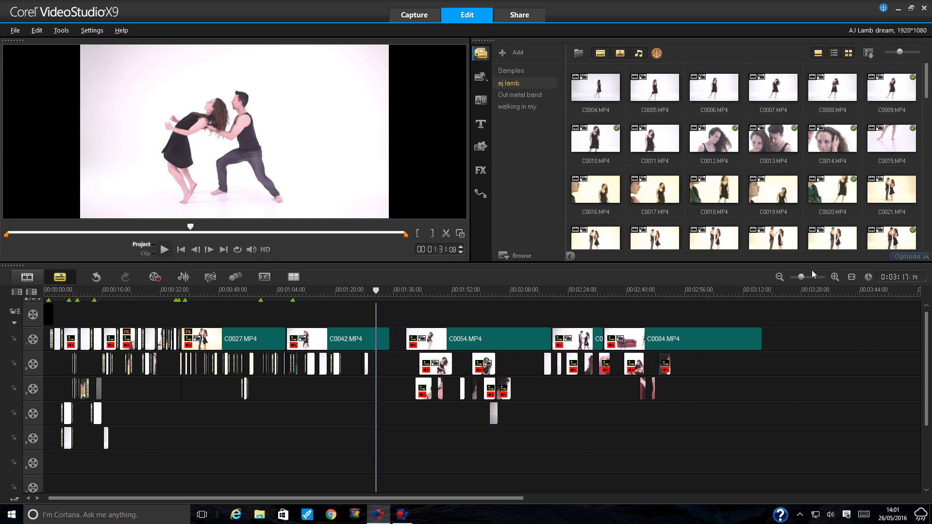
pyautogui.click(836, 277)
pyautogui.click(835, 278)
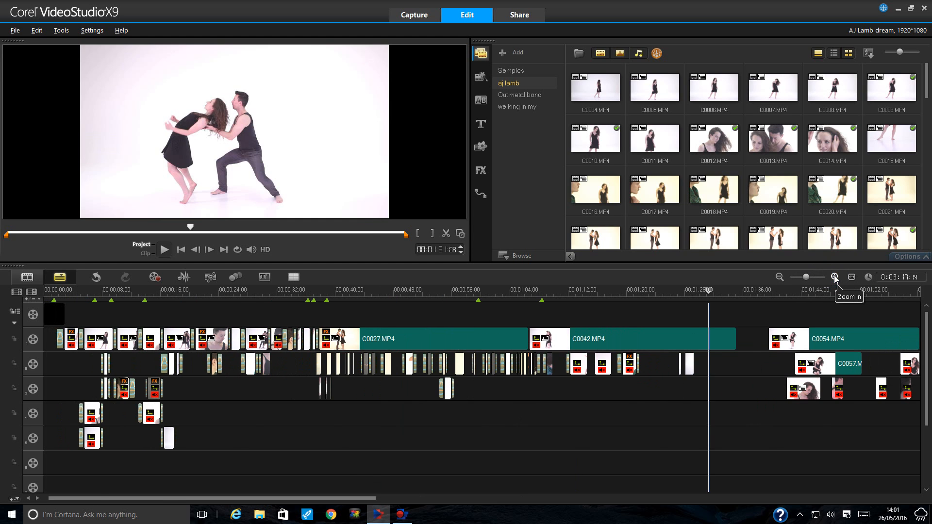
pyautogui.click(835, 277)
pyautogui.click(835, 278)
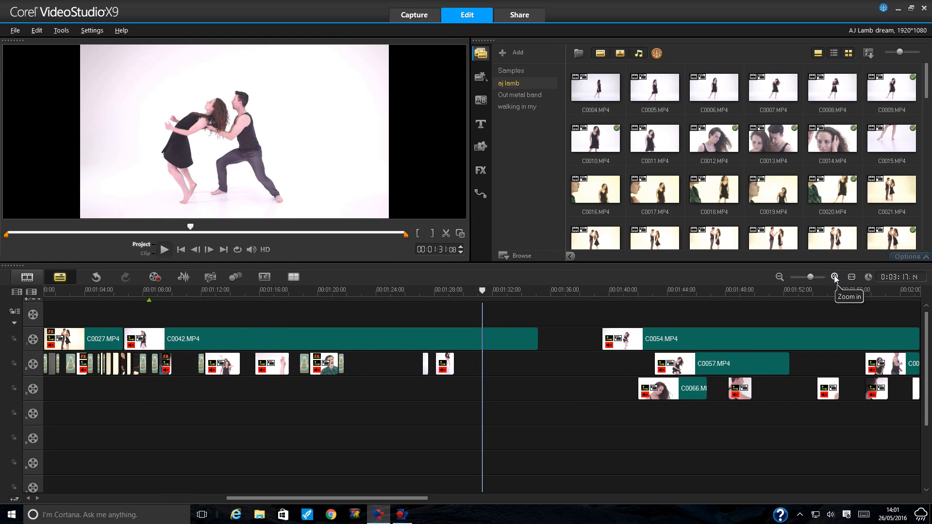
pyautogui.moveTo(322, 499); pyautogui.dragTo(334, 499)
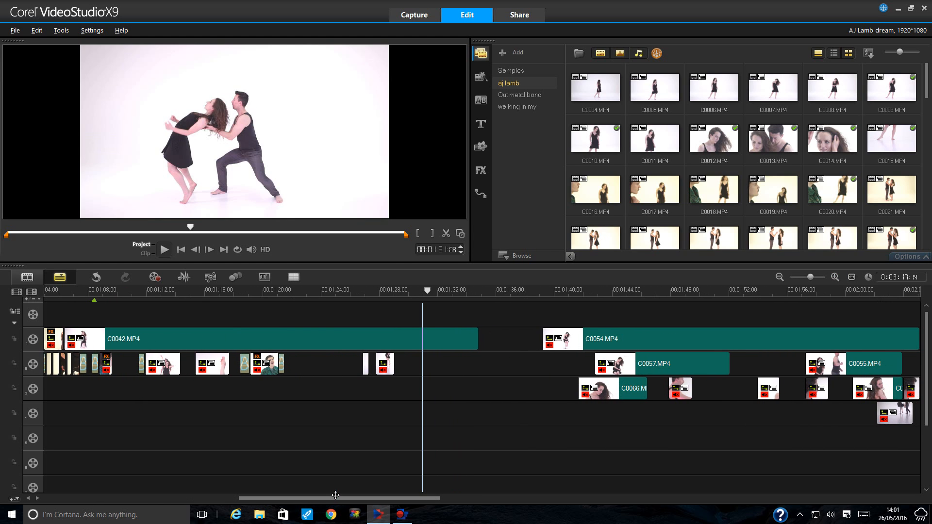
pyautogui.click(452, 290)
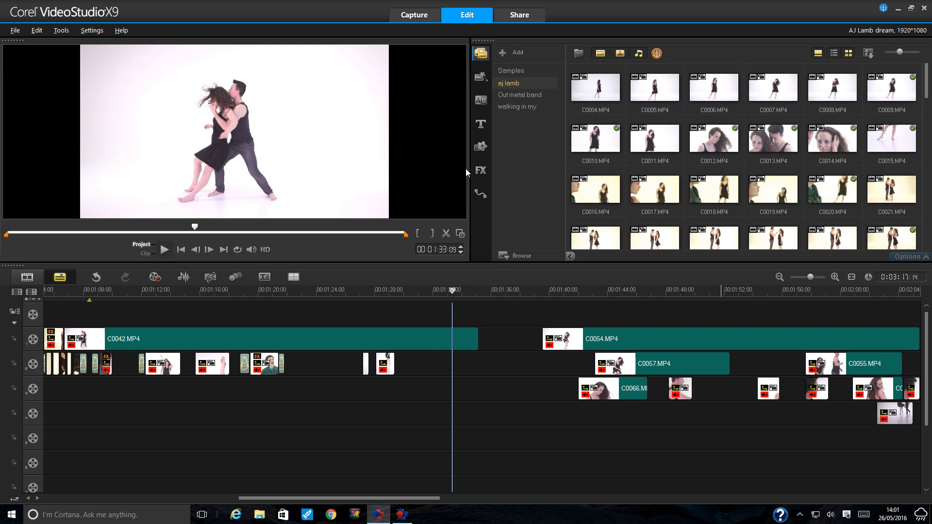
pyautogui.click(609, 387)
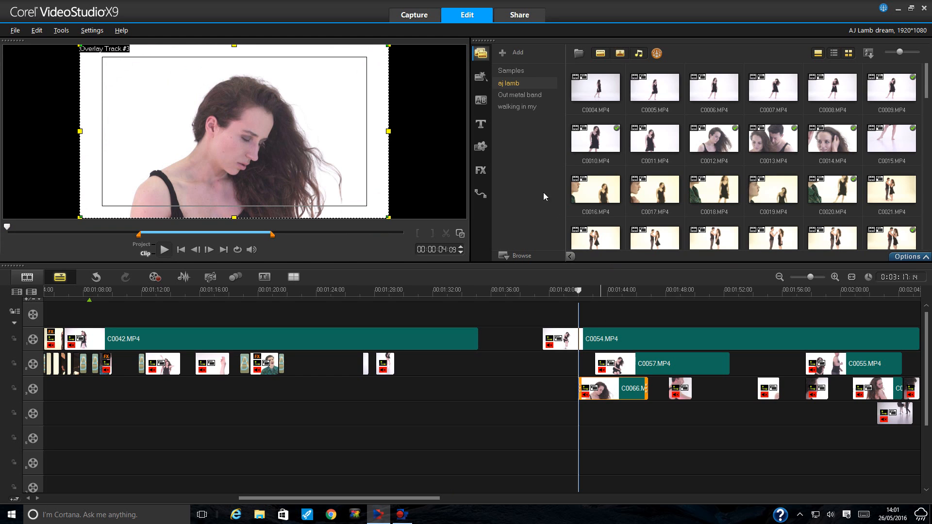
# - Switch to the FX library, scroll down to the Touch Up filter, and start applying it to C0066
pyautogui.click(481, 170)
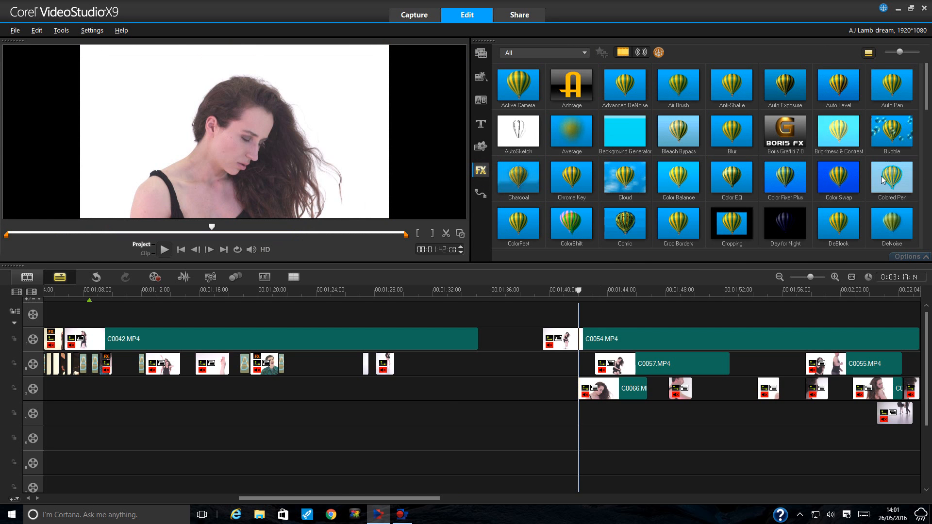
pyautogui.scroll(-2, 875, 176)
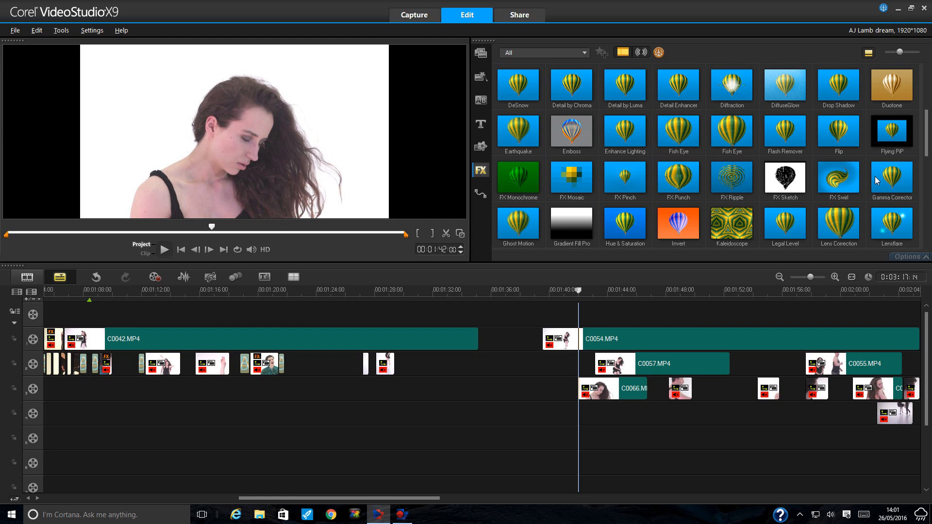
pyautogui.scroll(-3, 875, 177)
pyautogui.scroll(-4, 875, 176)
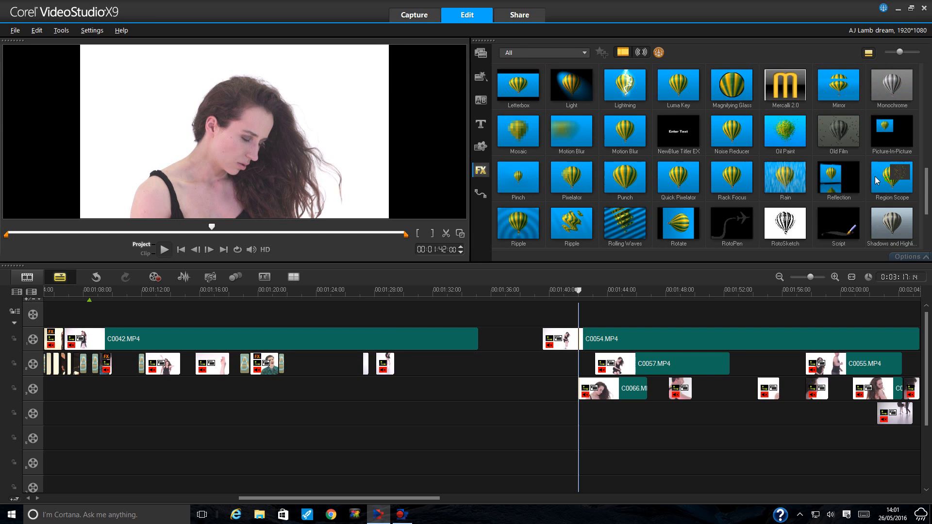
pyautogui.scroll(-1, 875, 176)
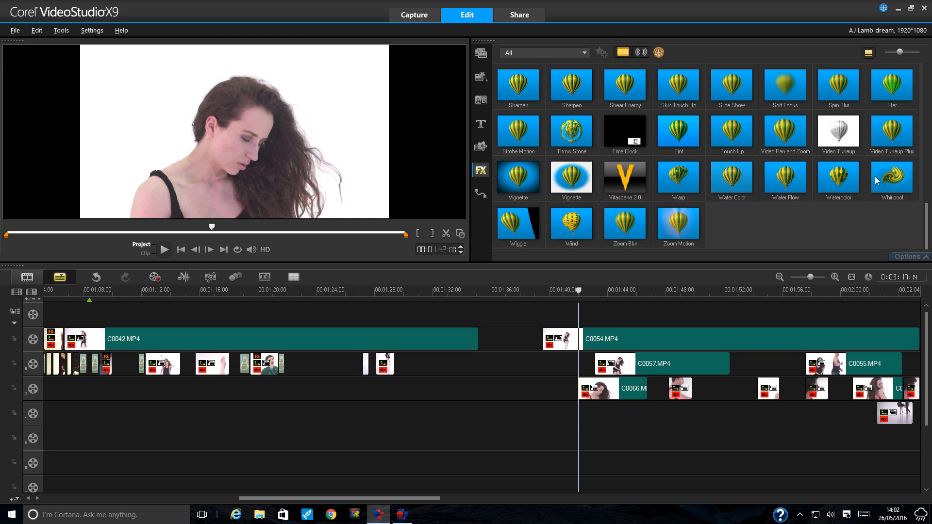
pyautogui.click(733, 136)
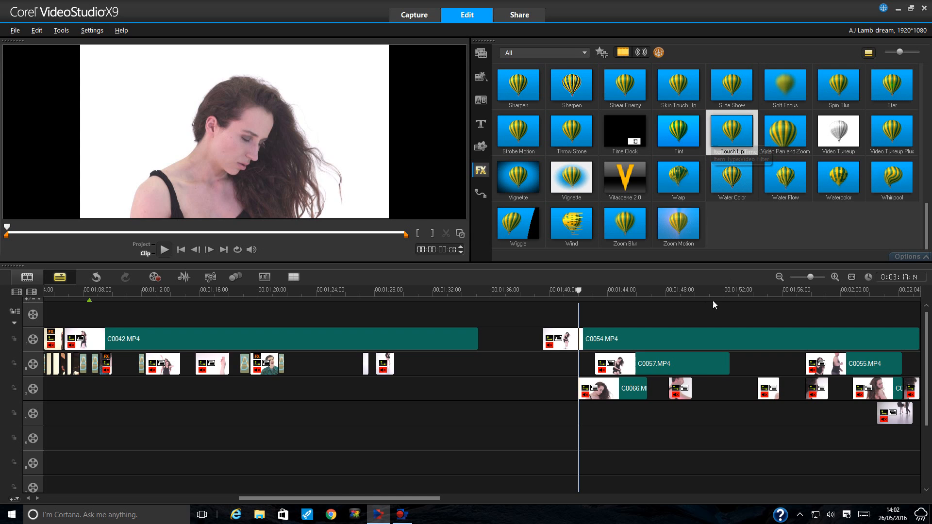
pyautogui.click(735, 134)
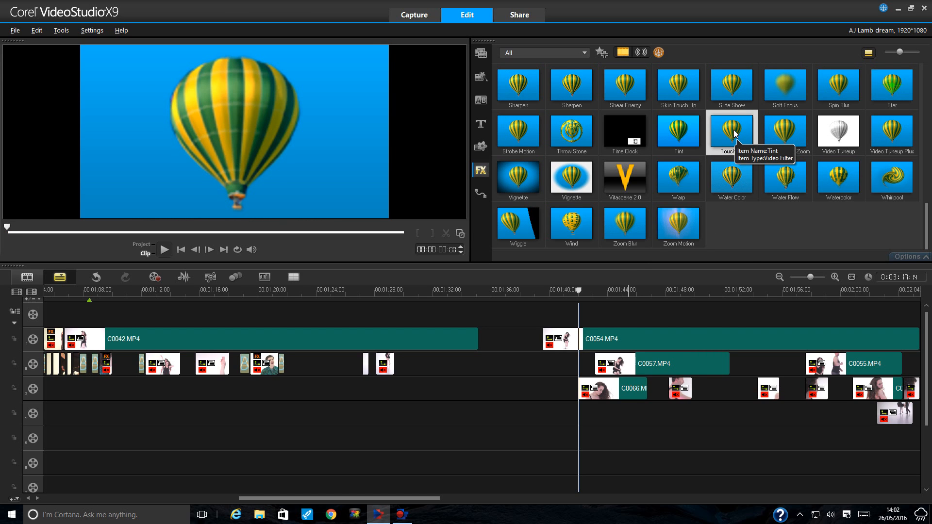
# - Drop the Touch Up filter onto overlay clip C0066 and open its NewBlue Touch Up settings
pyautogui.moveTo(735, 134); pyautogui.dragTo(616, 397)
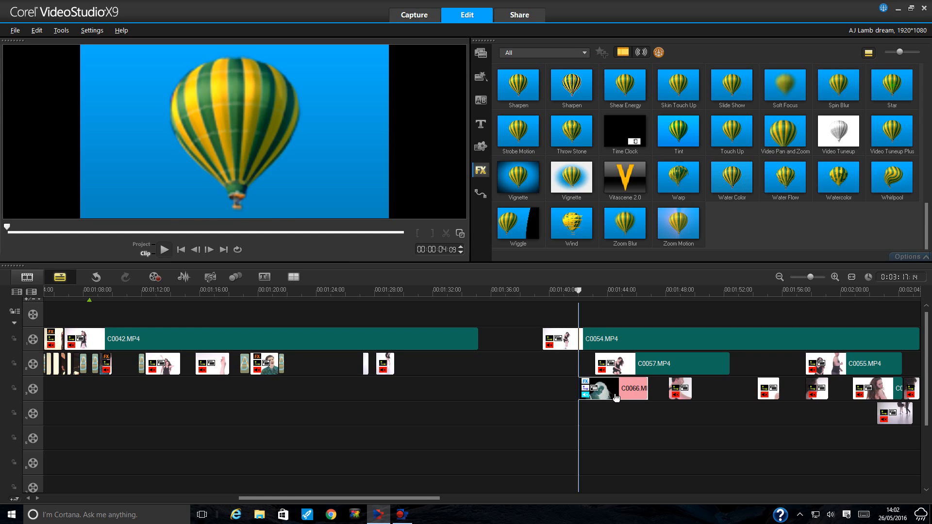
pyautogui.click(615, 395)
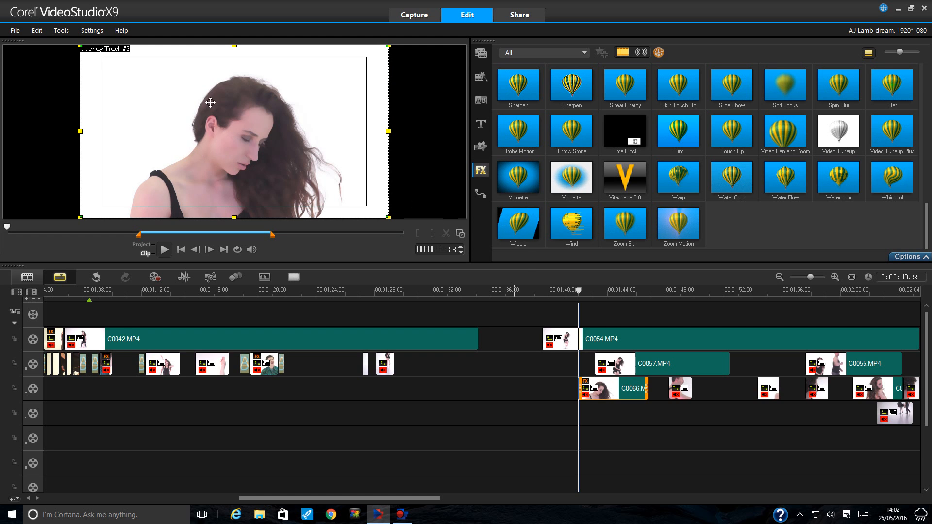
pyautogui.click(906, 256)
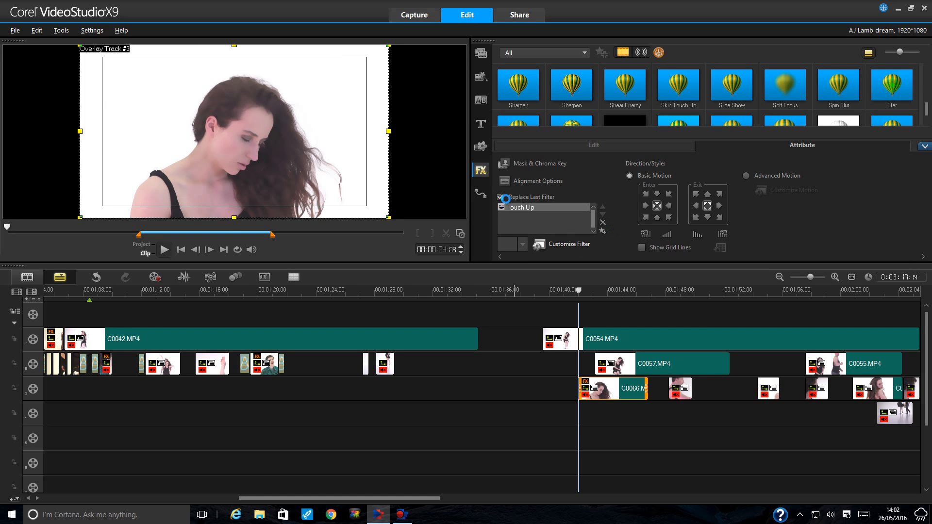
pyautogui.click(293, 146)
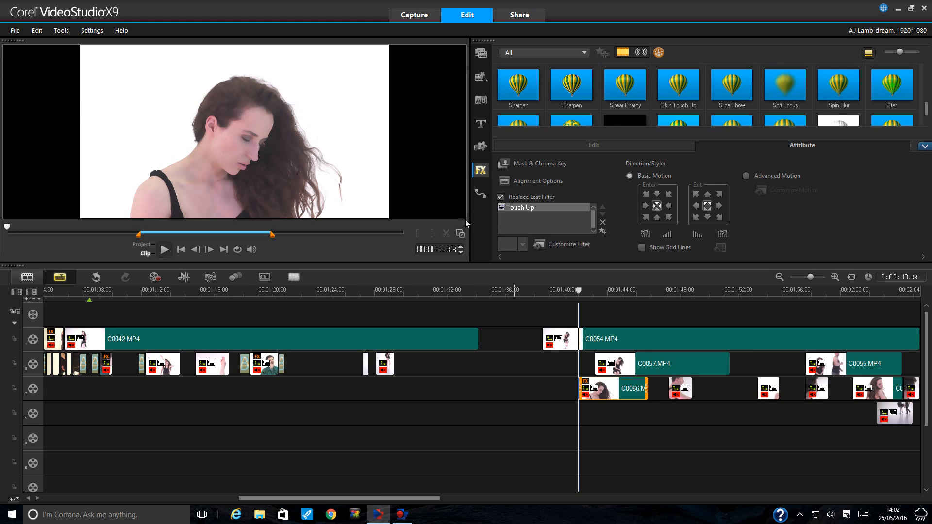
pyautogui.doubleClick(503, 226)
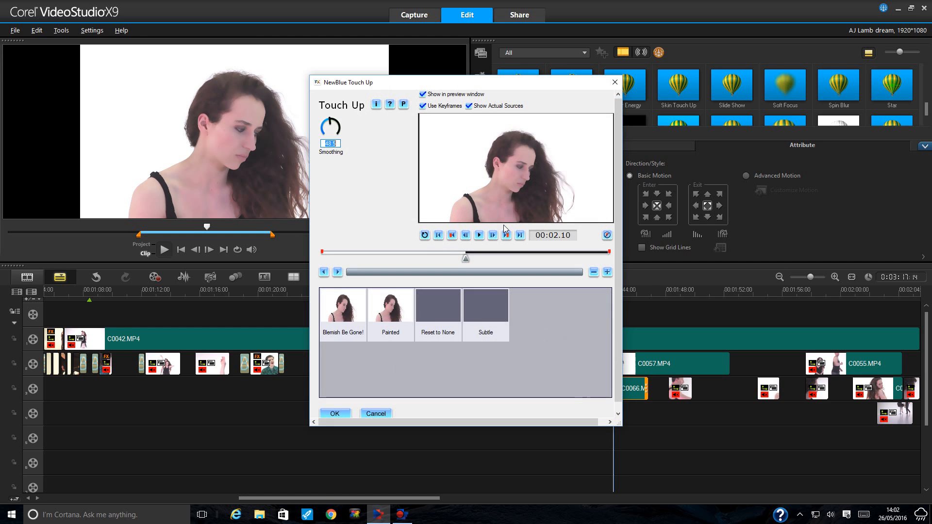
# - Enter Smoothing 20.0 at the clip's start and end keyframes and accept the Touch Up settings
pyautogui.click(452, 237)
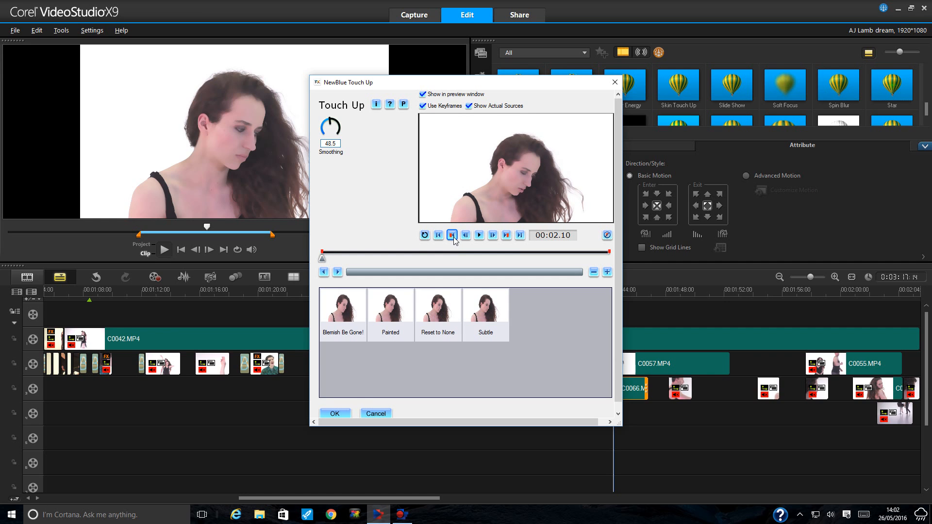
pyautogui.doubleClick(330, 143)
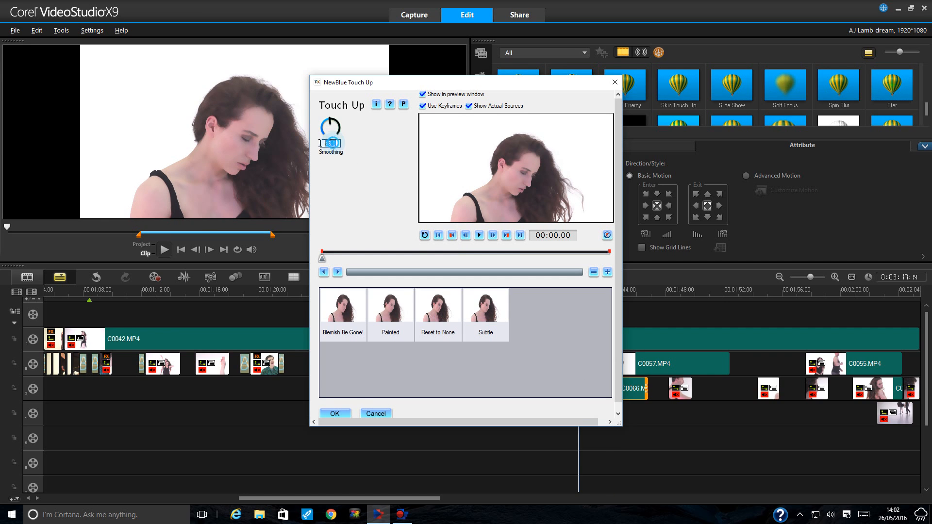
pyautogui.write('20.0')
pyautogui.click(507, 236)
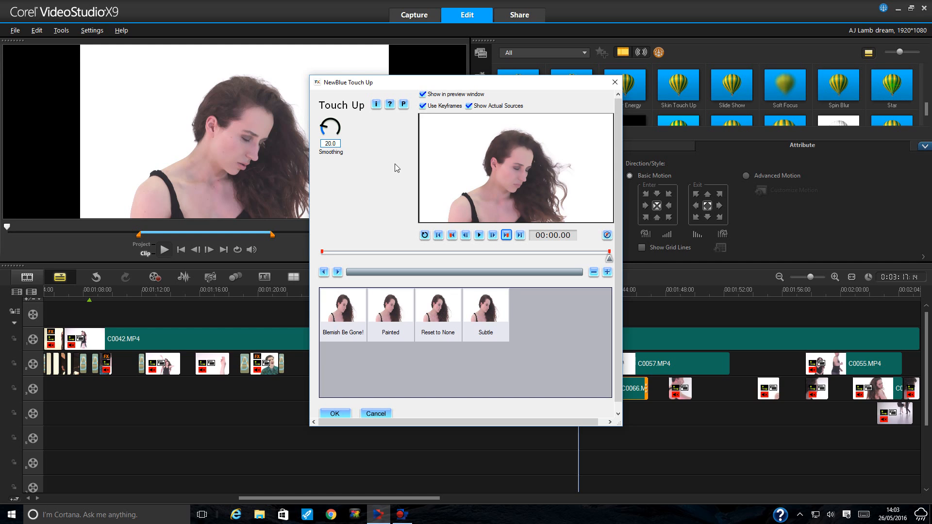
pyautogui.click(333, 143)
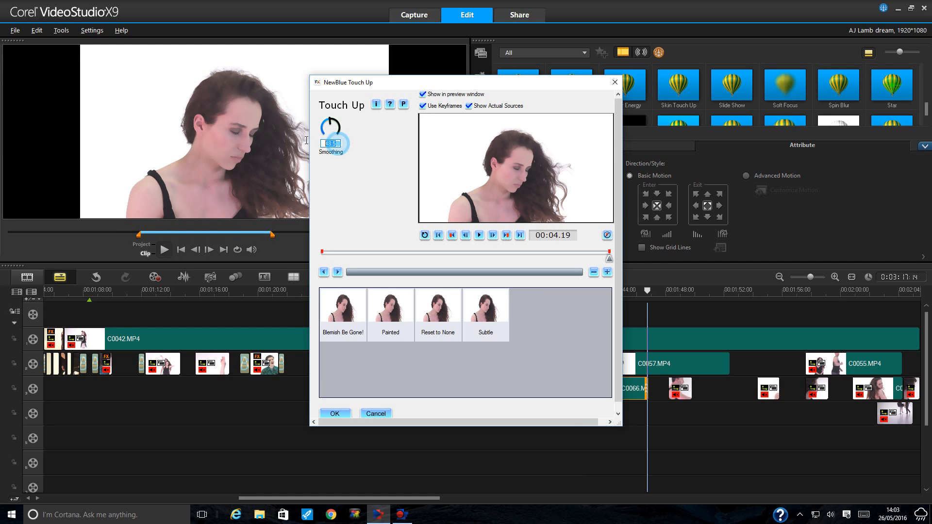
pyautogui.write('20.0')
pyautogui.press('Return')
pyautogui.click(341, 412)
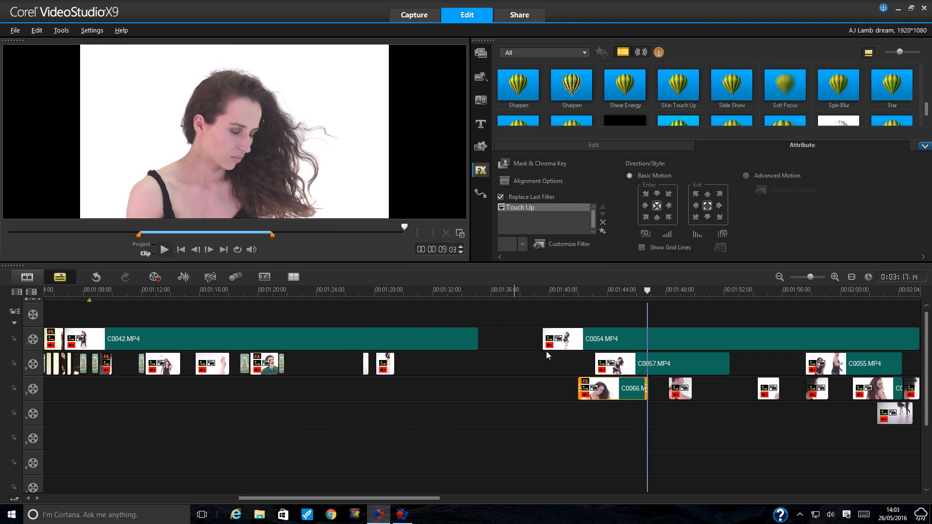
# - Review the overlay shot in the enlarged preview, then reopen clip C0066's attribute settings
pyautogui.click(619, 290)
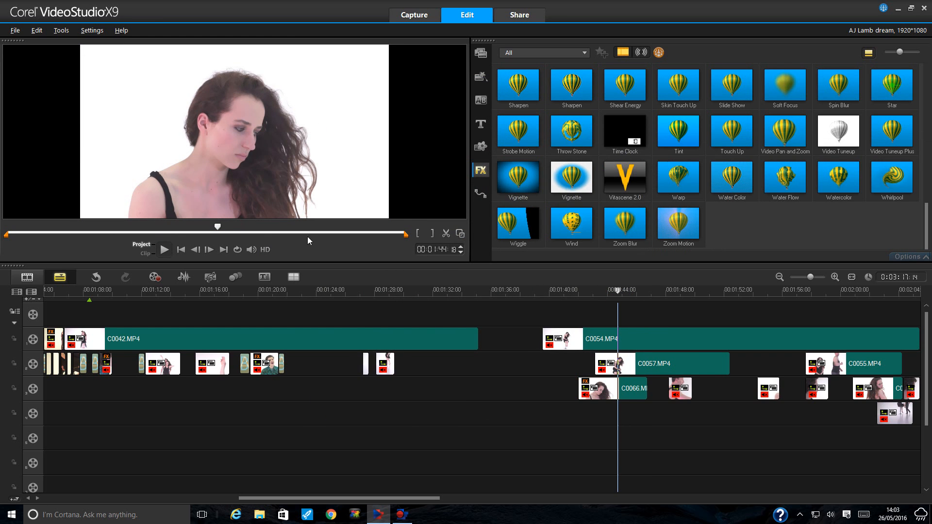
pyautogui.click(462, 234)
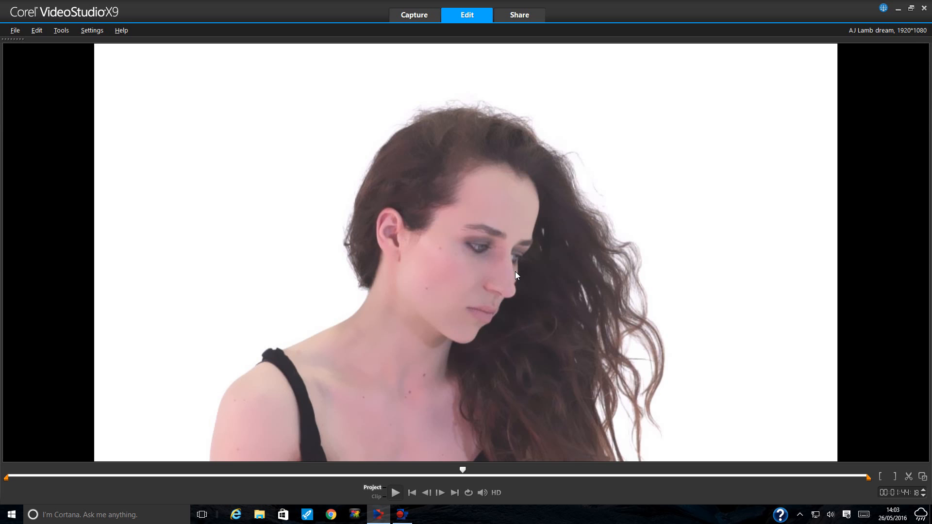
pyautogui.press('Escape')
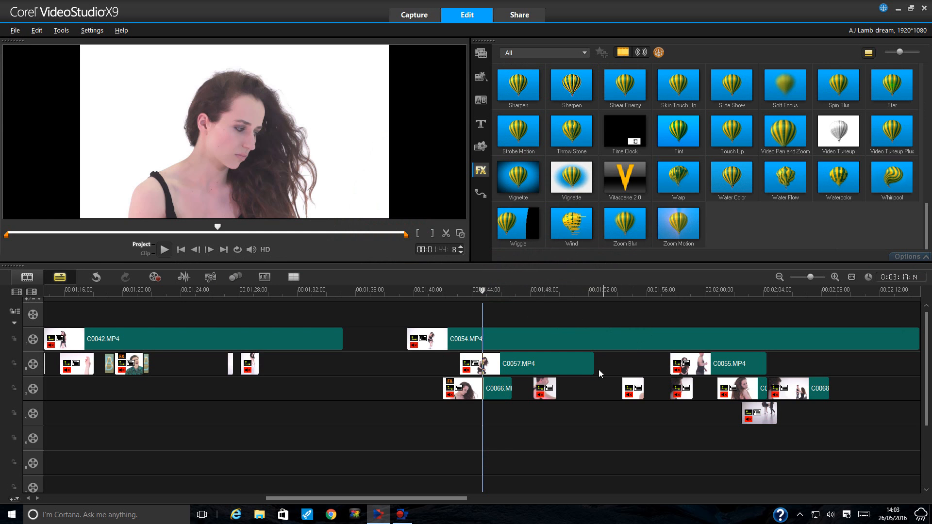
pyautogui.click(496, 386)
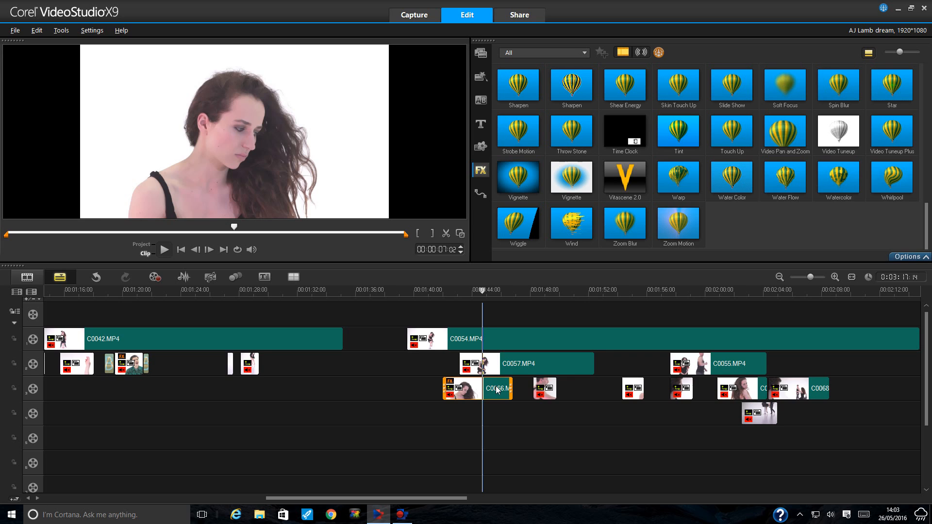
pyautogui.click(908, 257)
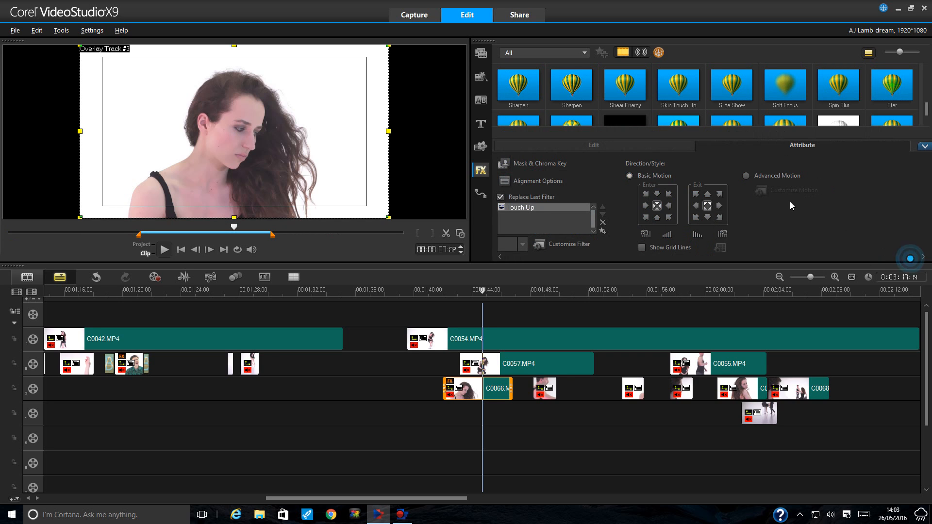
# - Delete Touch Up from C0066, collapse Options, and pick Skin Touch Up in the filter library
pyautogui.click(603, 222)
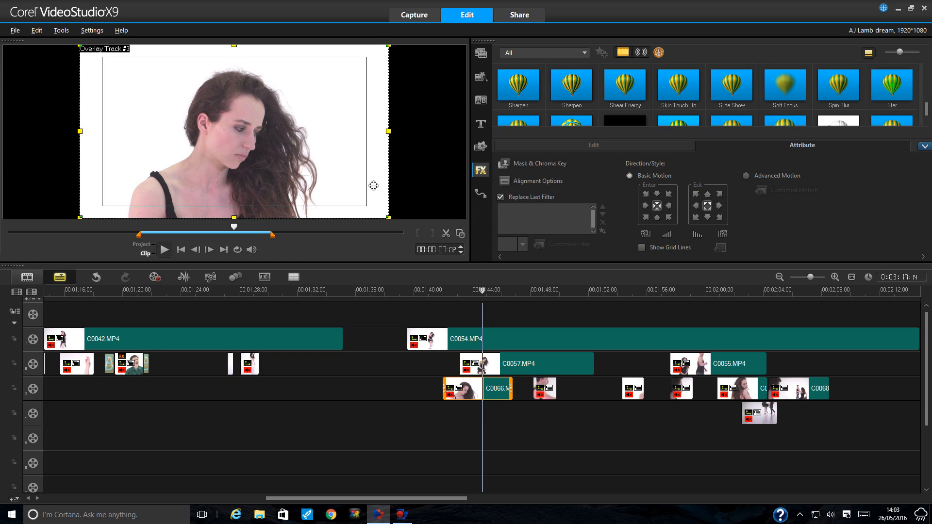
pyautogui.click(926, 146)
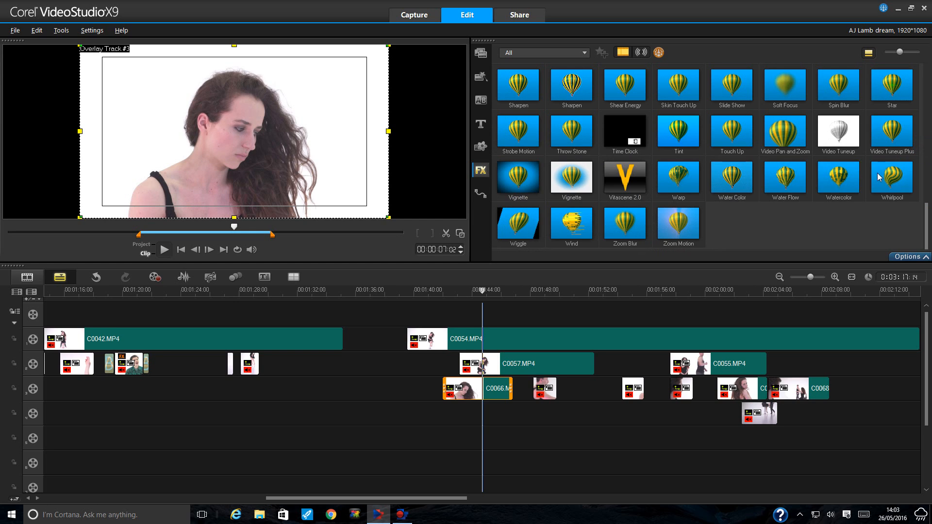
pyautogui.click(673, 89)
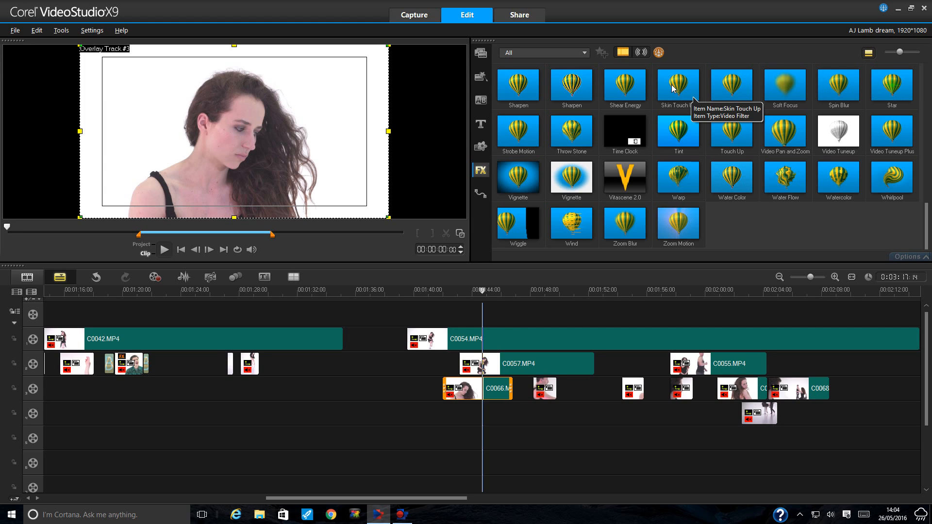
pyautogui.click(673, 89)
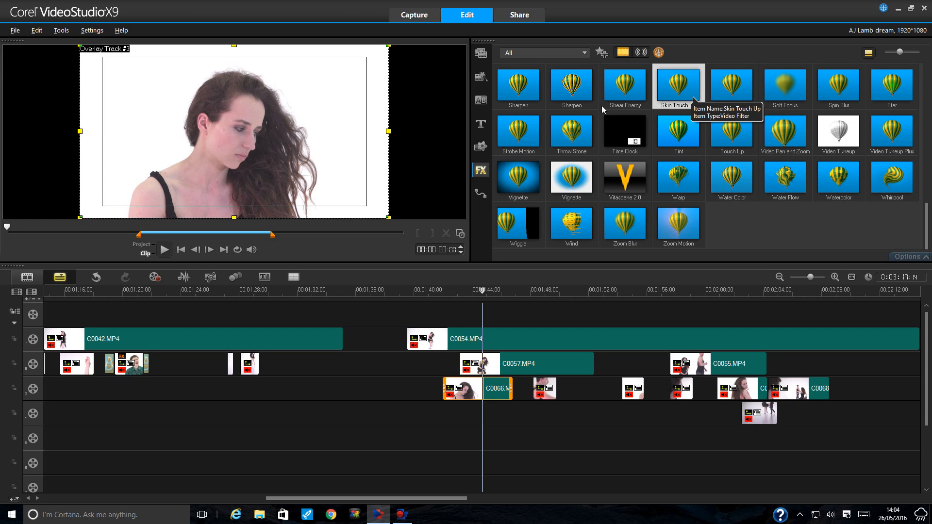
pyautogui.click(676, 90)
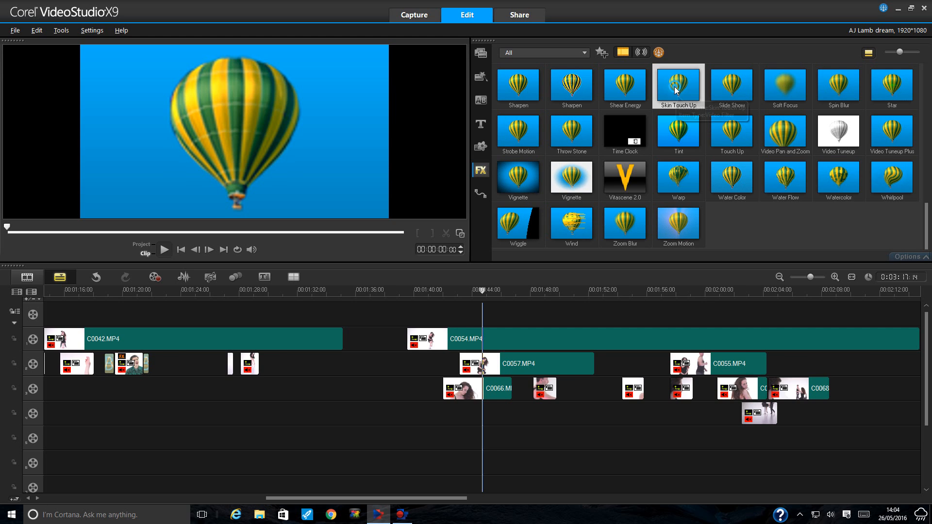
# - Drop Skin Touch Up onto C0066 and open NewBlue Skin Touch Up at the clip's start
pyautogui.moveTo(676, 88); pyautogui.dragTo(448, 384)
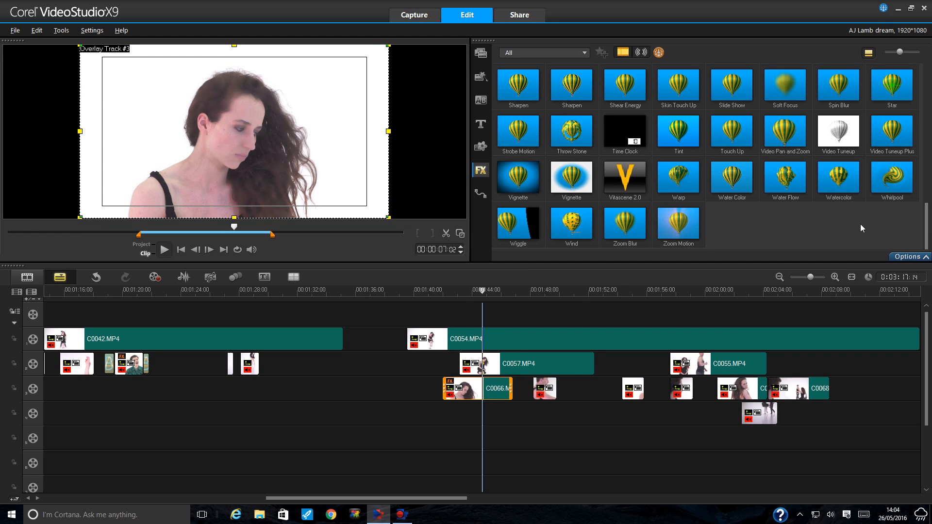
pyautogui.click(910, 256)
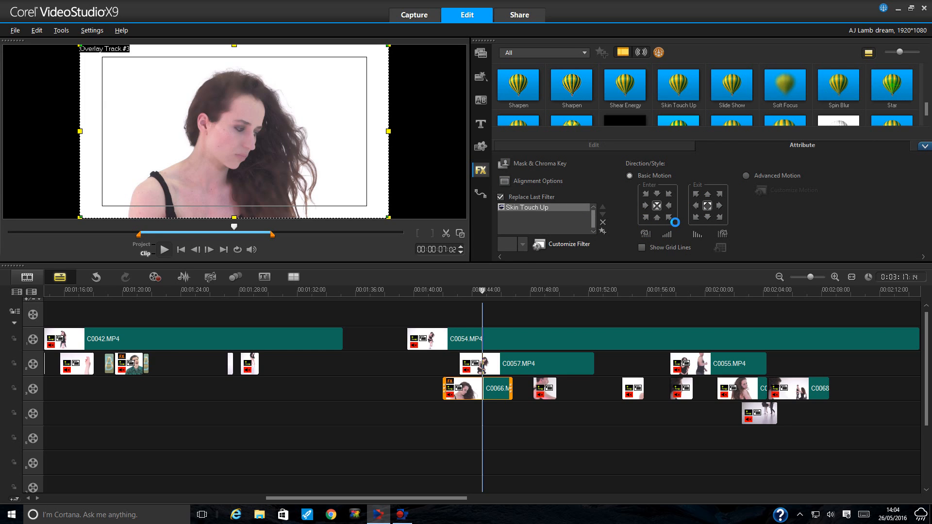
pyautogui.click(675, 222)
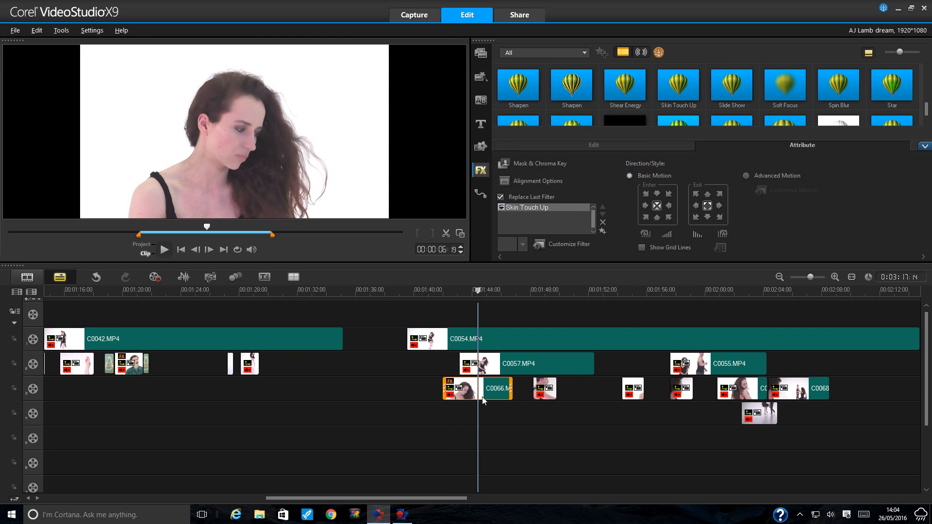
pyautogui.click(465, 235)
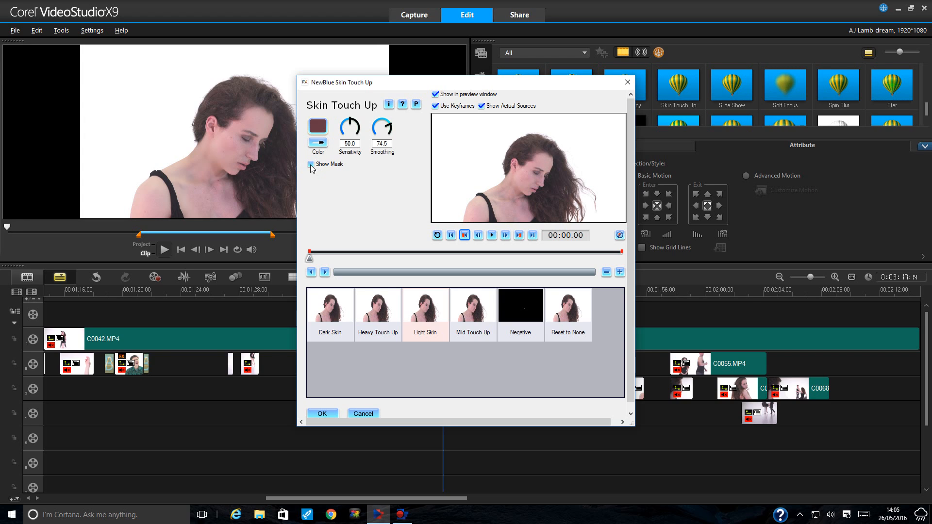
# - Sample the skin colour from the woman's face and toggle Show Mask on and off
pyautogui.click(322, 143)
pyautogui.click(523, 180)
pyautogui.click(539, 183)
pyautogui.click(310, 164)
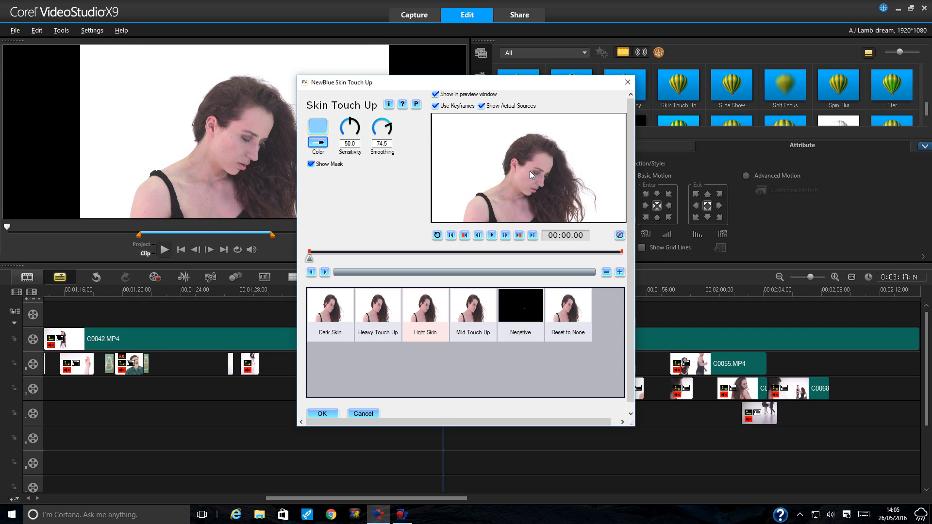
pyautogui.click(318, 142)
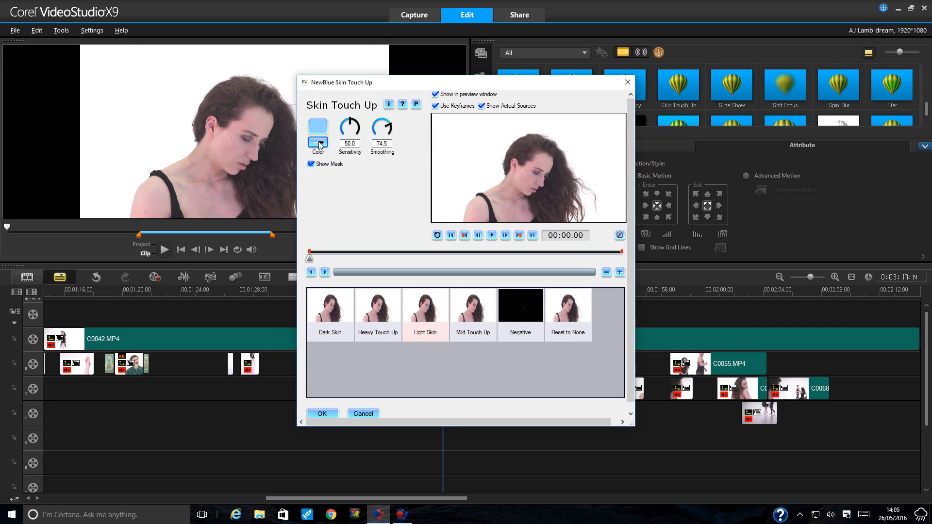
pyautogui.click(525, 164)
# - Resample the Skin Touch Up colour from a lighter spot on her neck
pyautogui.click(321, 144)
pyautogui.click(514, 206)
pyautogui.click(496, 194)
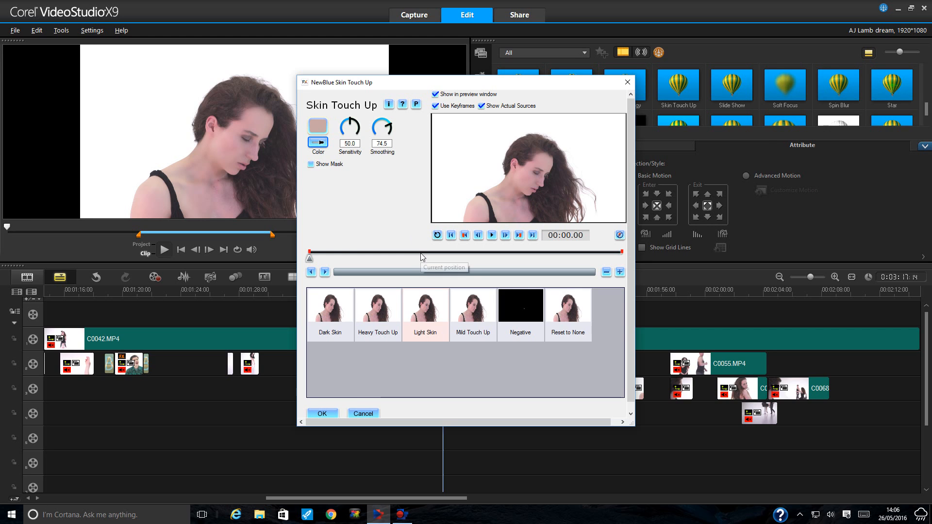
# - Accept Skin Touch Up, review the smoothed skin enlarged, then reopen clip C0066's attribute settings
pyautogui.click(333, 413)
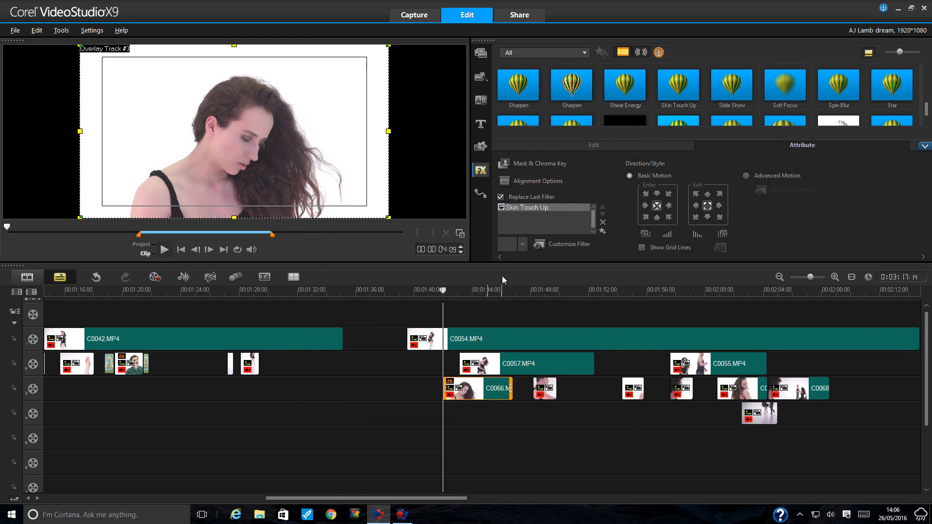
pyautogui.click(462, 236)
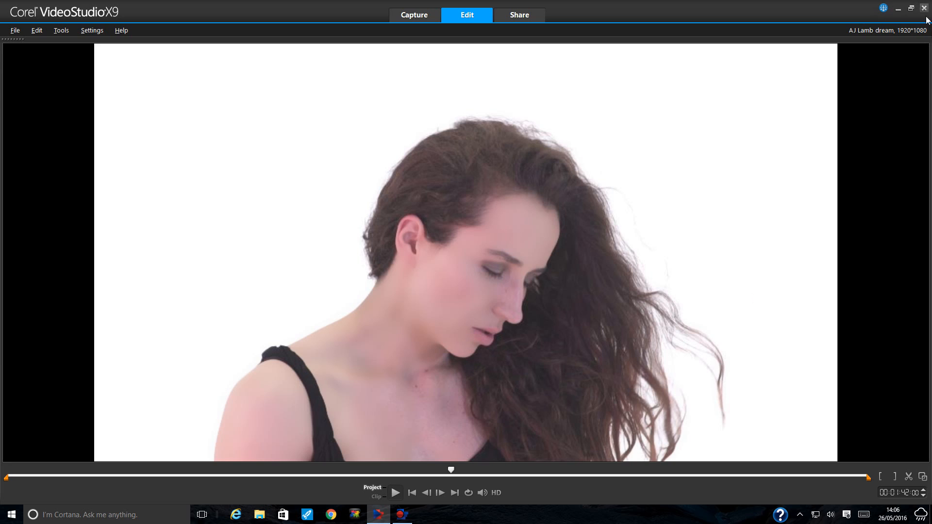
pyautogui.doubleClick(931, 38)
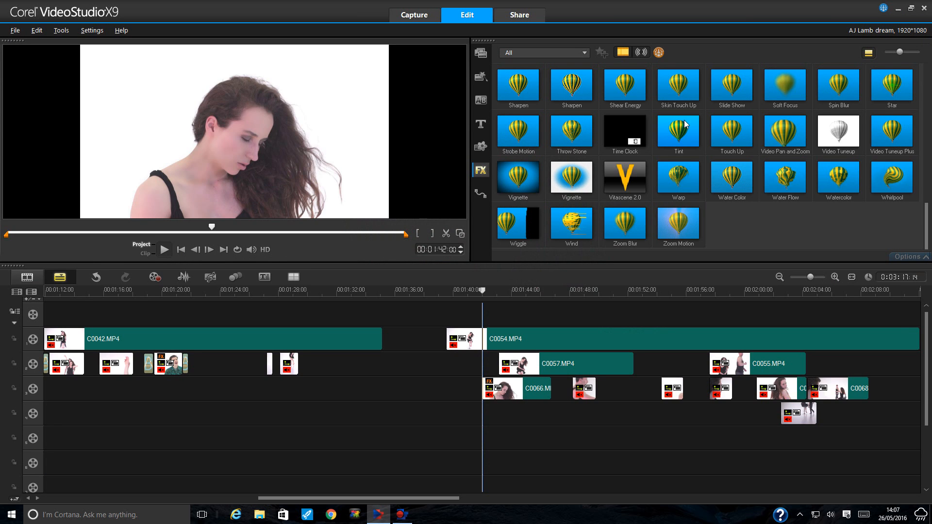
pyautogui.click(545, 392)
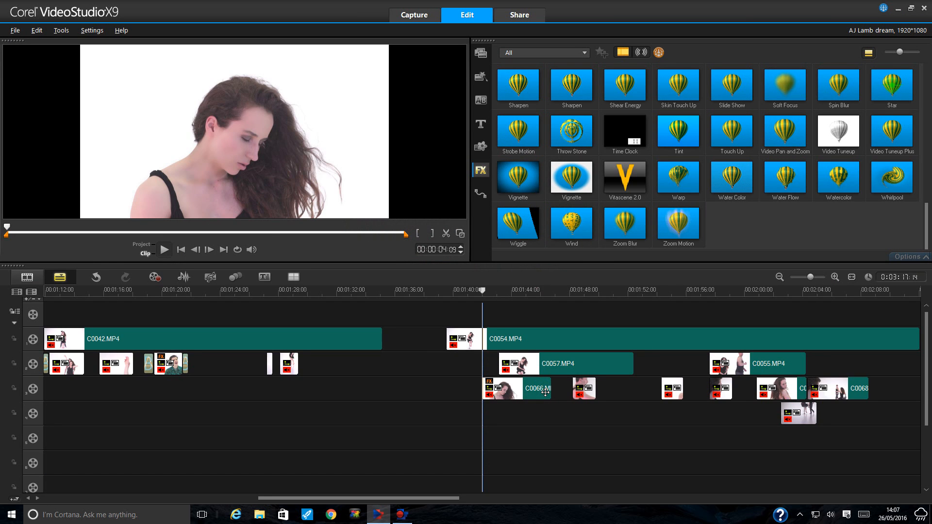
pyautogui.click(913, 257)
# - Delete Skin Touch Up from C0066 and scrub to 00:01:43:04, 00:01:49:10 and 00:01:54:10
pyautogui.click(603, 222)
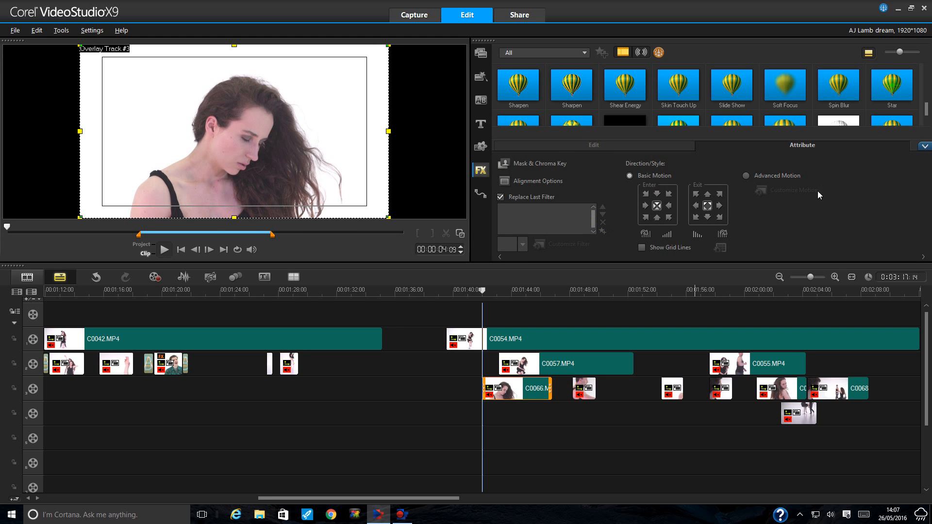
pyautogui.click(499, 290)
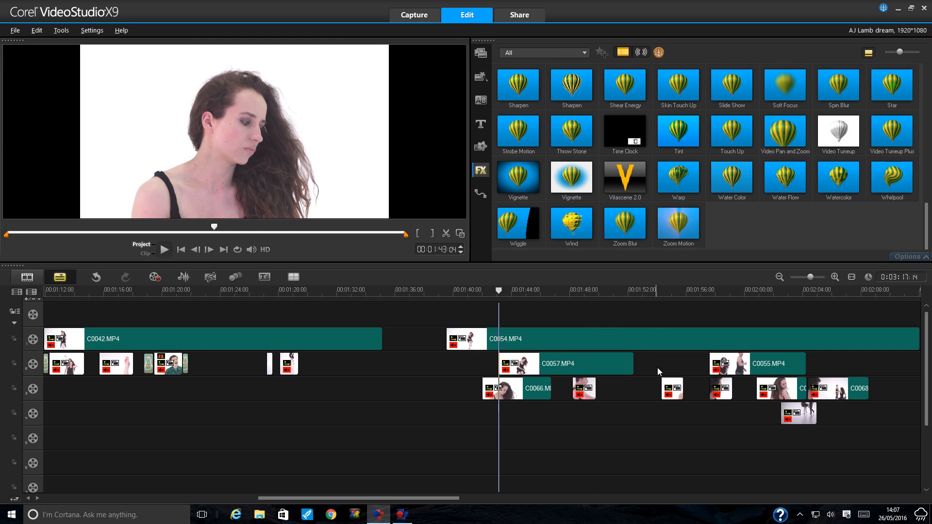
pyautogui.click(590, 291)
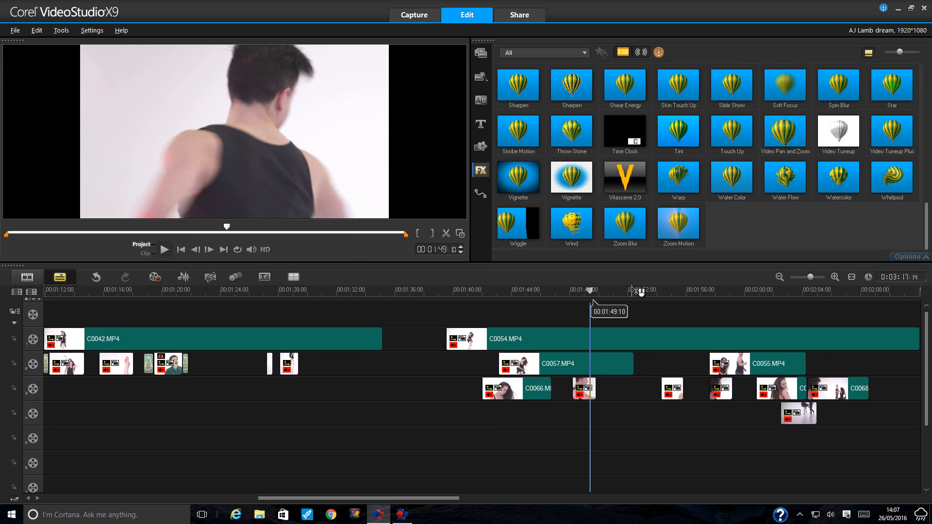
pyautogui.click(664, 291)
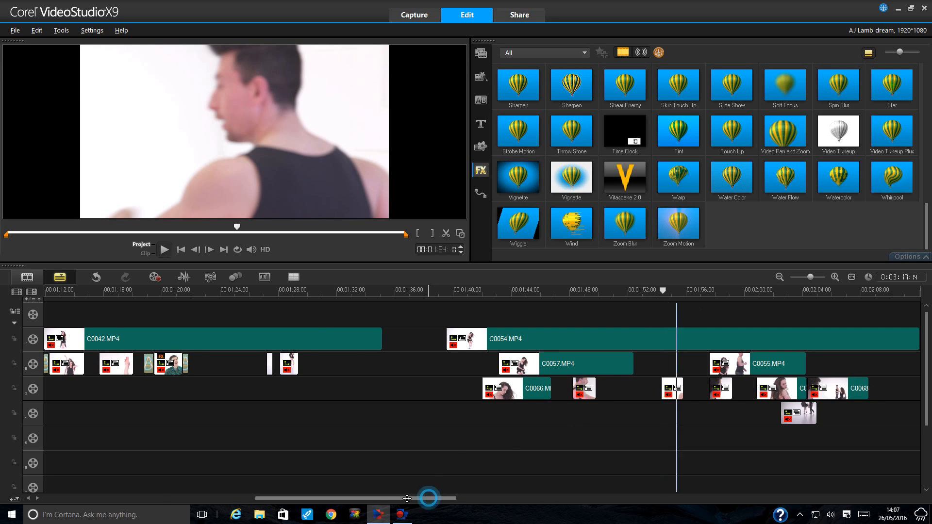
# - Scroll the timeline left and zoom out four steps to show the whole project
pyautogui.moveTo(427, 498); pyautogui.dragTo(217, 498)
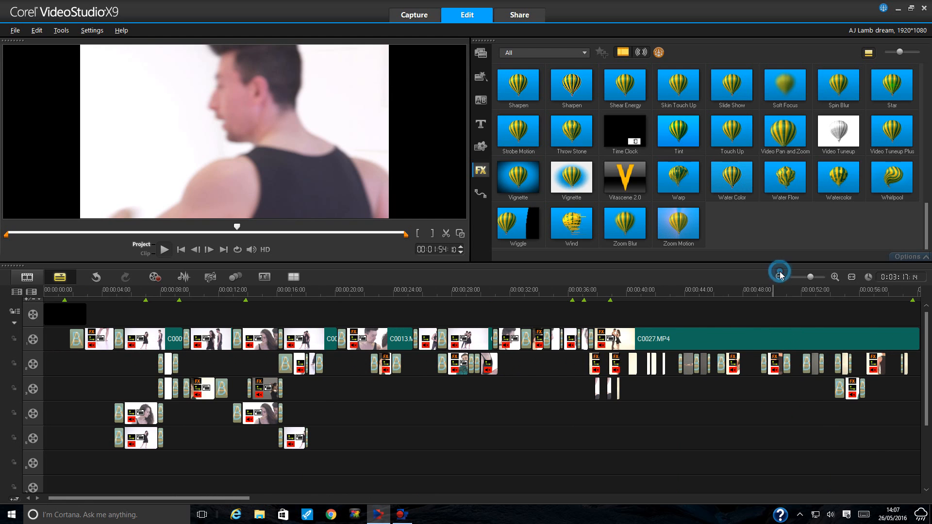
pyautogui.click(780, 278)
pyautogui.click(780, 278)
pyautogui.click(780, 277)
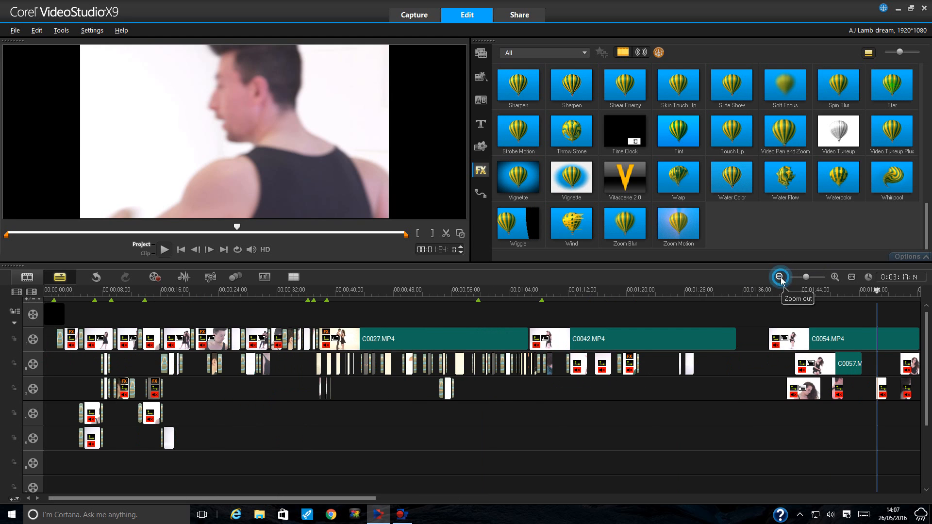
pyautogui.click(779, 277)
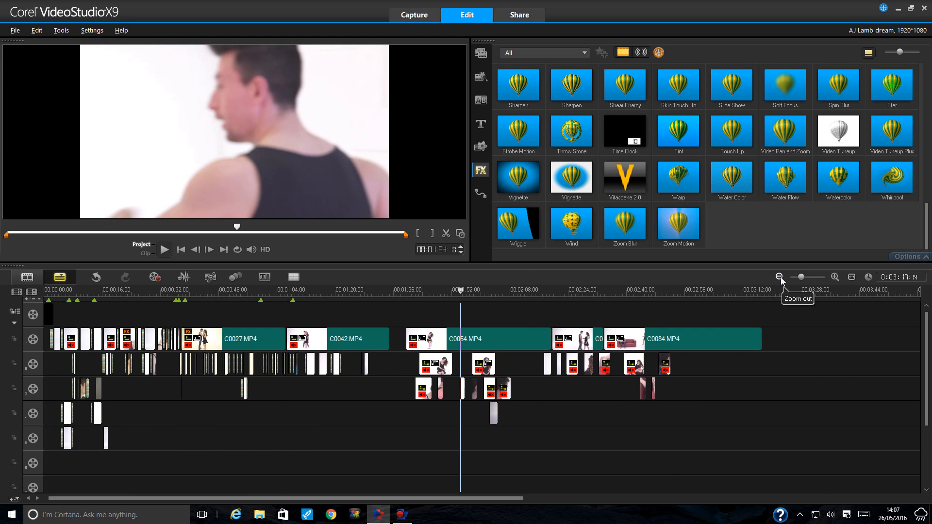